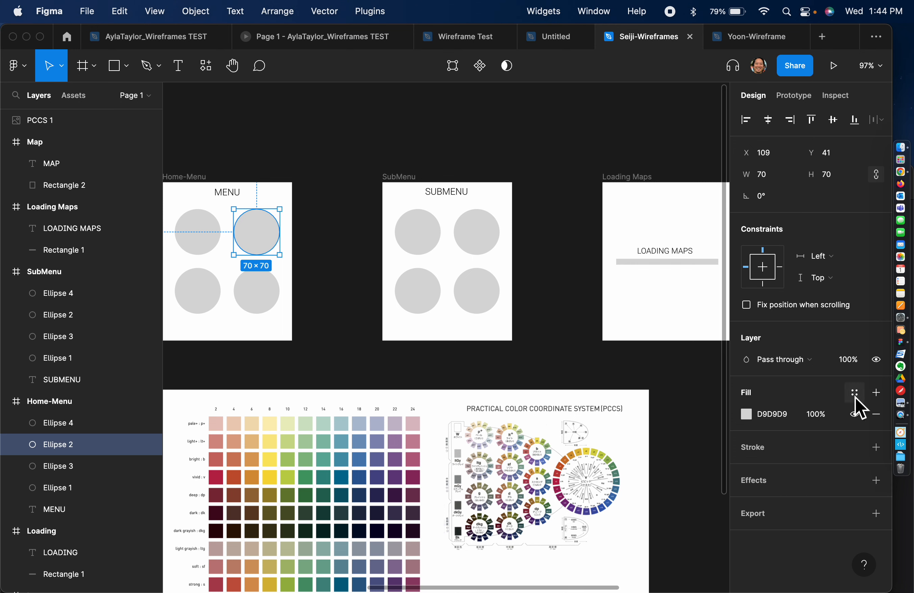
Create a color style named Grey-Placeholder from the fill of the upper-right circle in the Home-Menu frame.
click(855, 397)
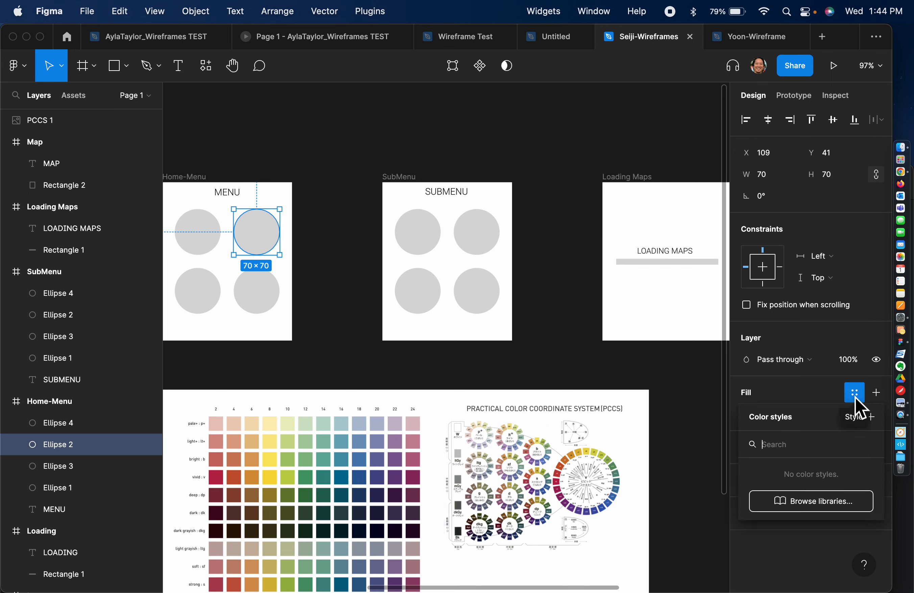
click(871, 417)
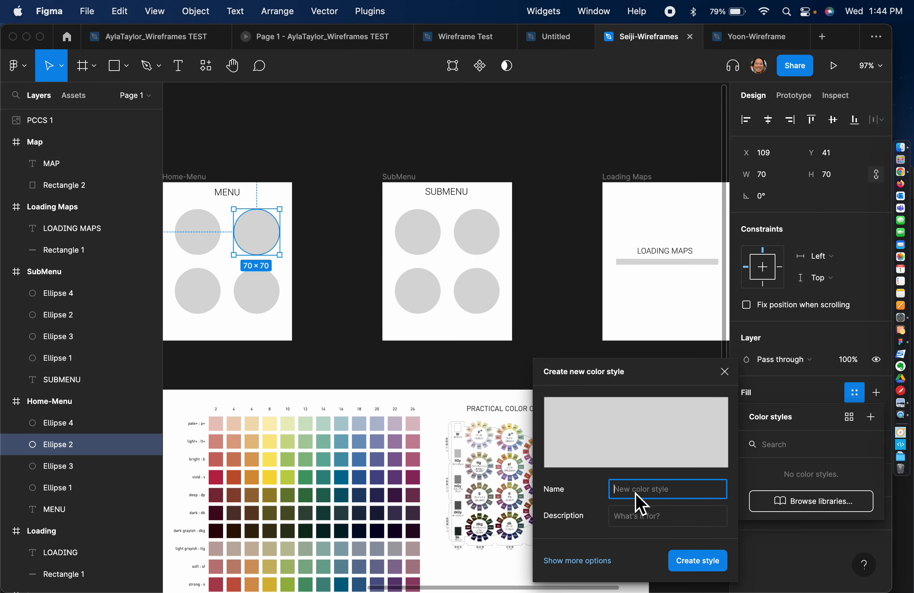
text(Grey-Placeholder)
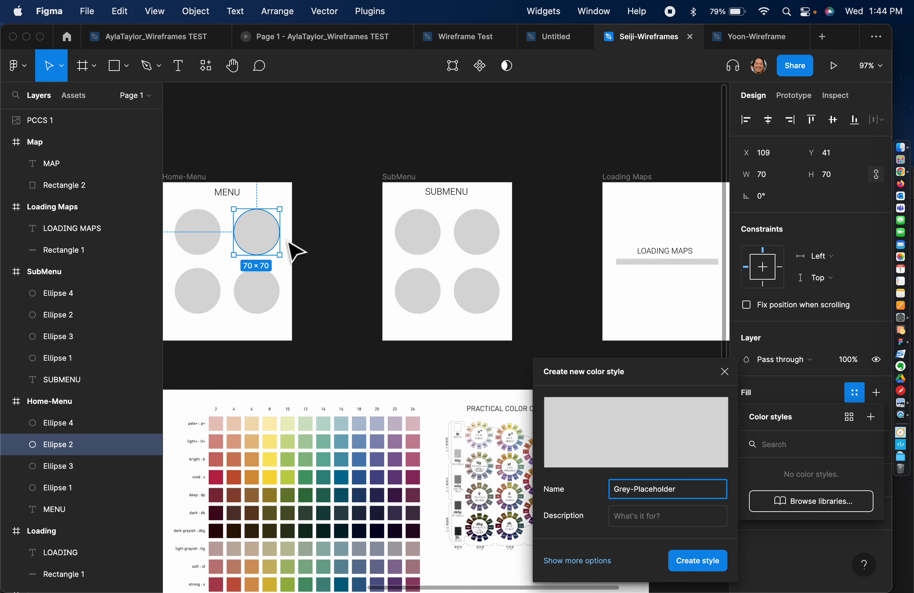
click(693, 560)
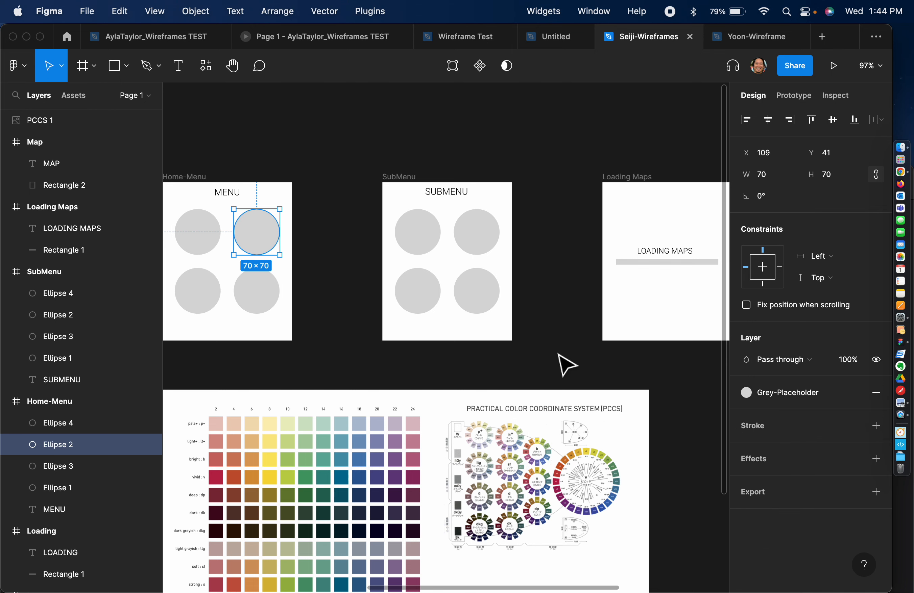
click(623, 368)
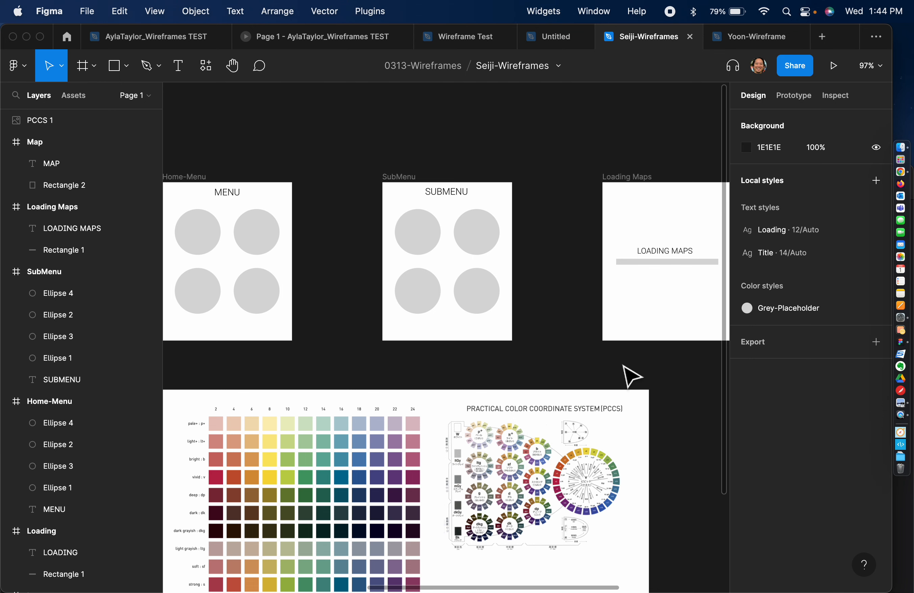
click(275, 235)
click(596, 375)
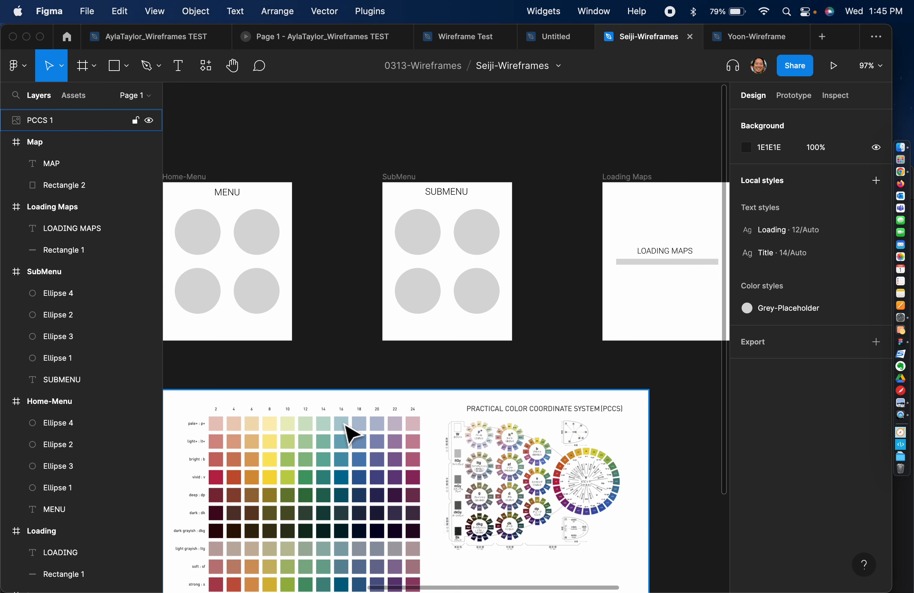
Draw a rectangle about 39 × 35 in the empty canvas between the SubMenu frame and the PCCS color chart.
scroll(345, 426, up, 6)
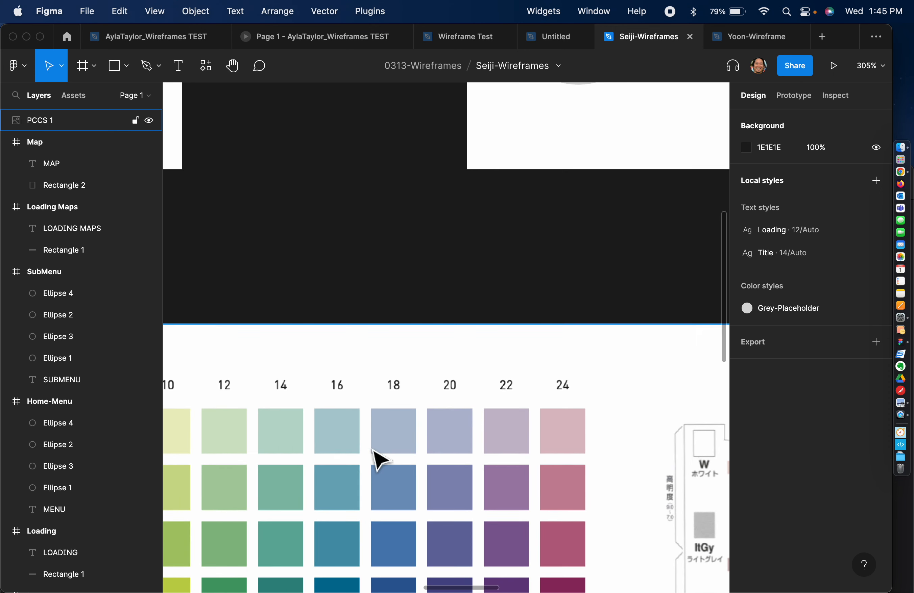
scroll(451, 457, right, 5)
scroll(451, 457, up, 3)
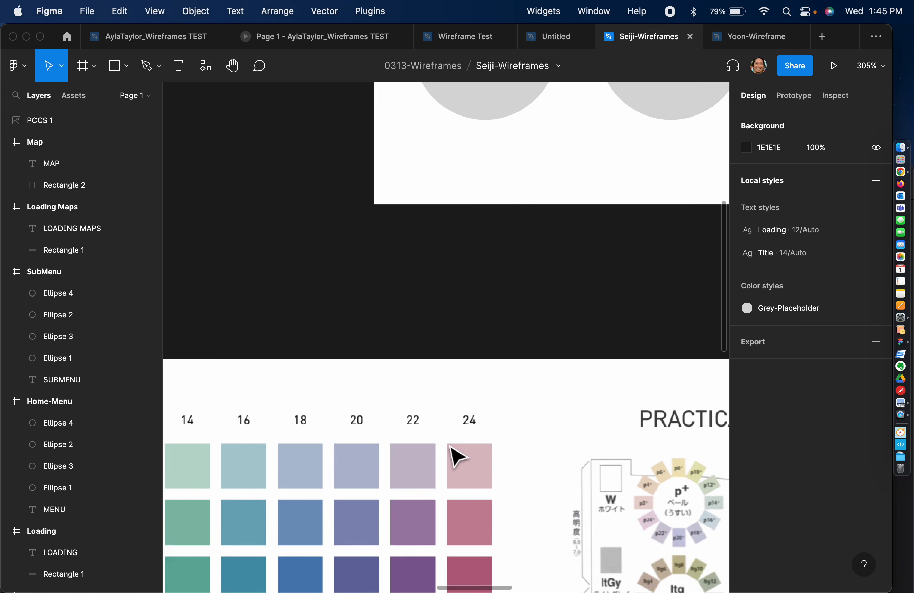
scroll(451, 447, down, 3)
scroll(452, 447, left, 3)
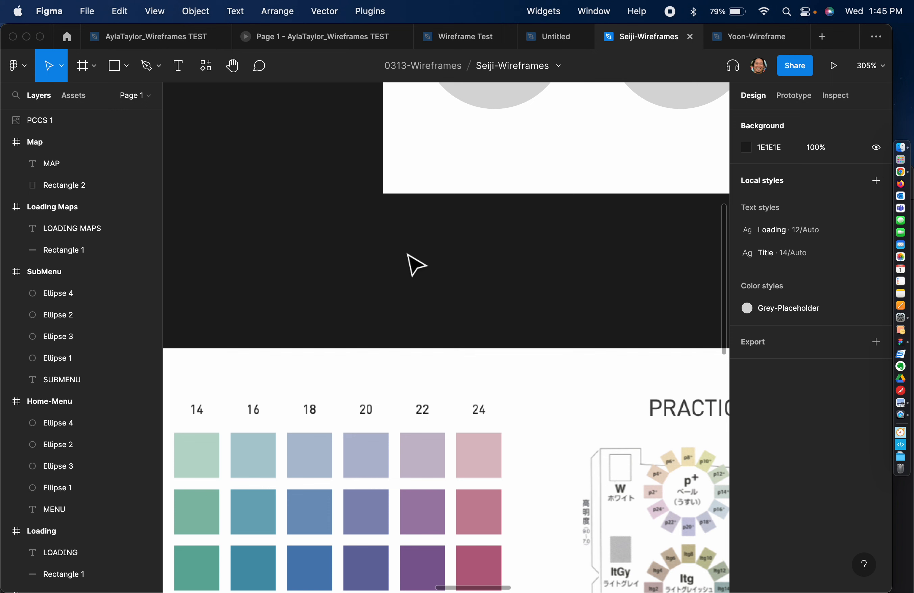
key(r)
drag(383, 247, 466, 322)
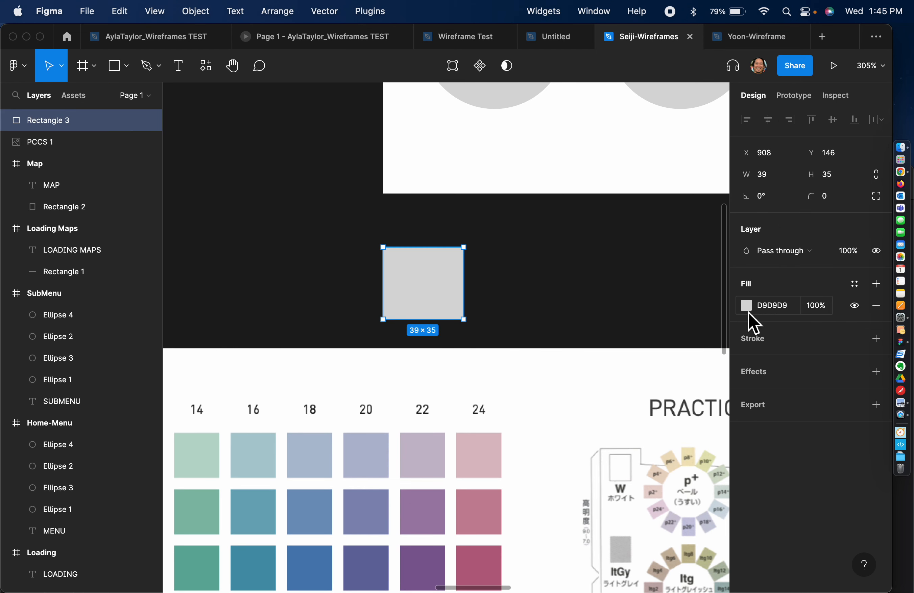
Fill the new rectangle with blue 4E7EB3 sampled from the third swatch down in column 18 of the PCCS chart.
click(748, 307)
click(586, 443)
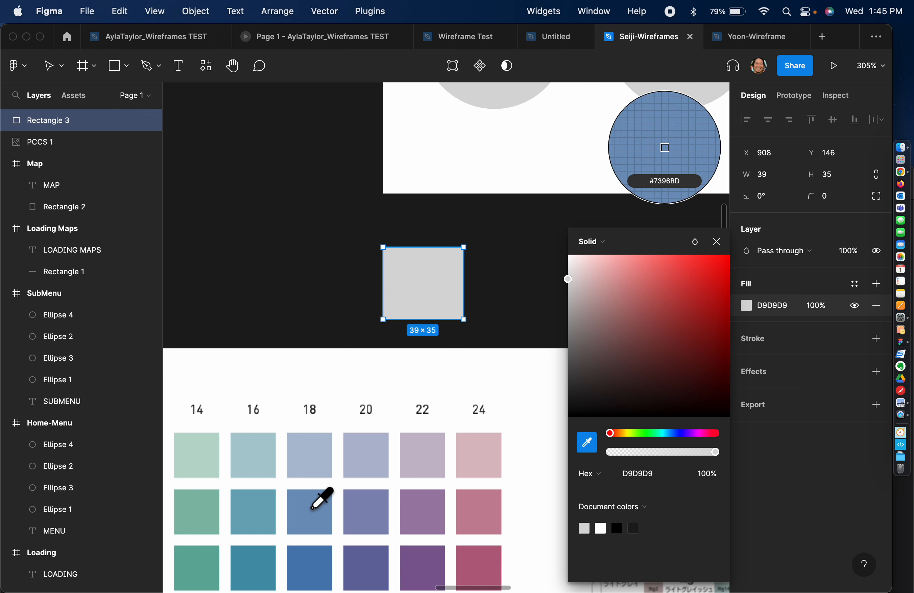
click(309, 567)
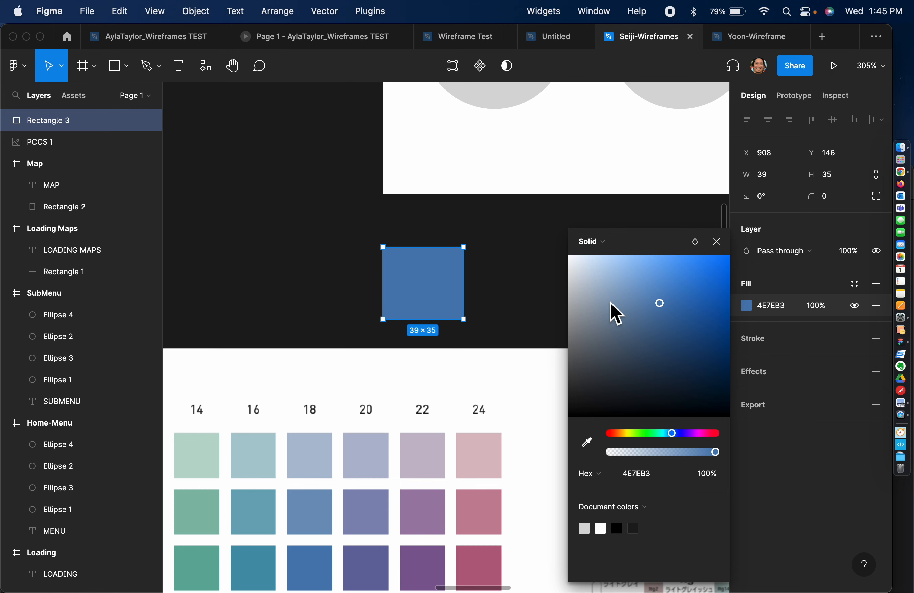
Save the rectangle's blue fill as a color style named Primary-Blue.
click(860, 289)
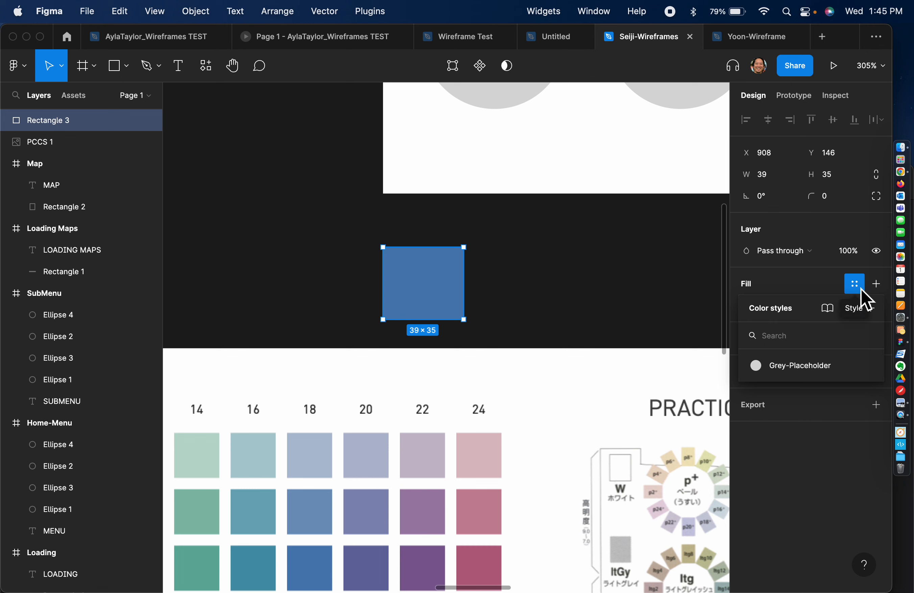
click(873, 309)
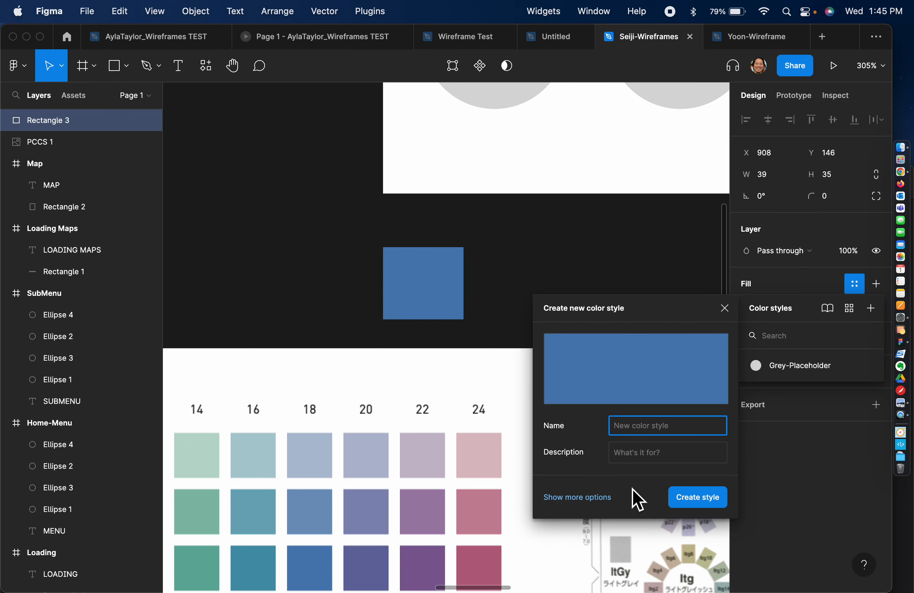
text(Primary)
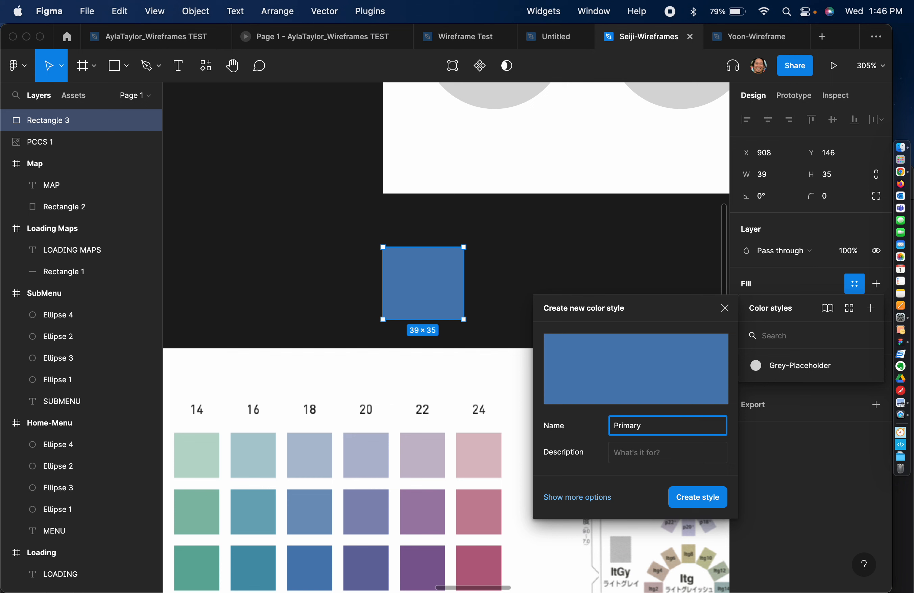
text(-Blue)
click(703, 496)
click(558, 290)
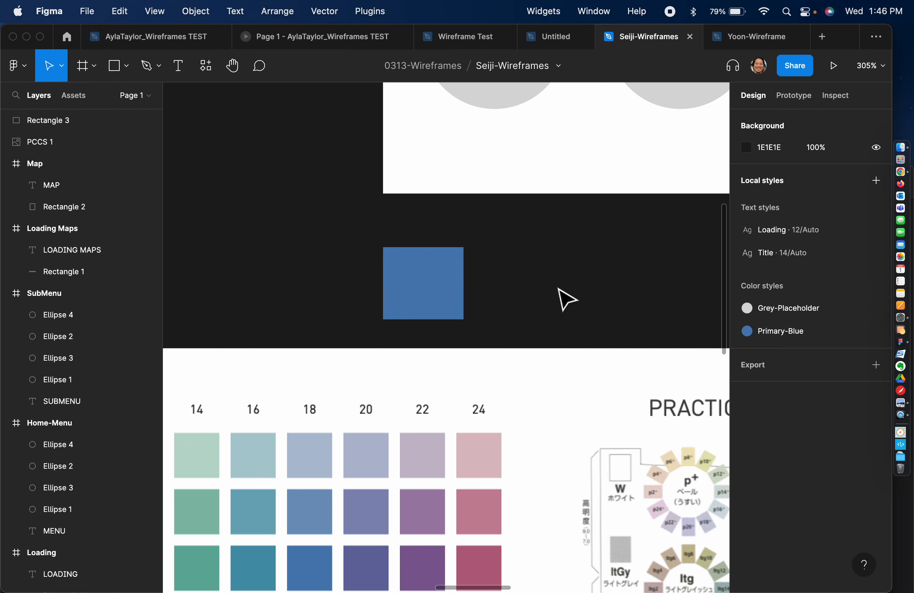
click(461, 292)
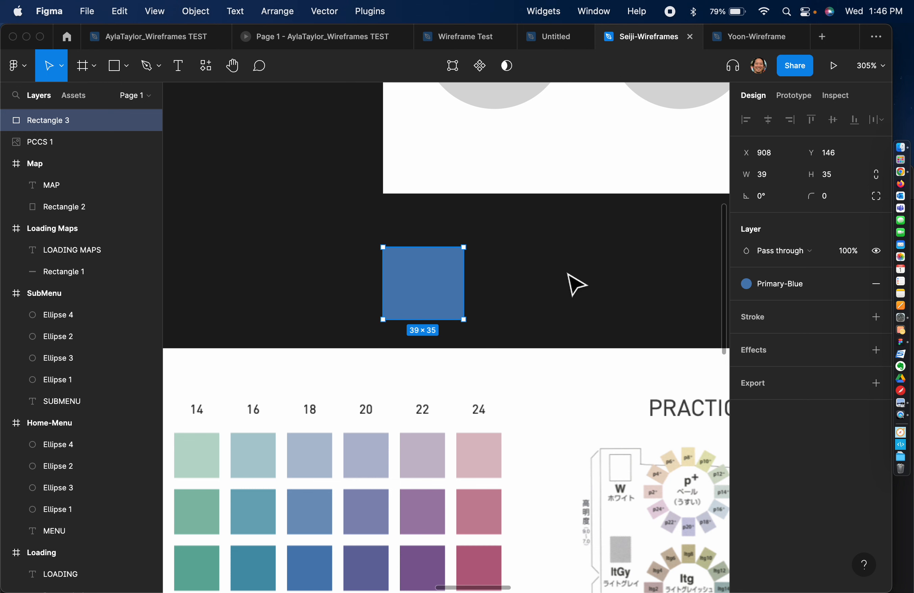
Try the dark document color 1E1E1E as the SubMenu frame's fill and undo the change.
scroll(576, 285, up, 10)
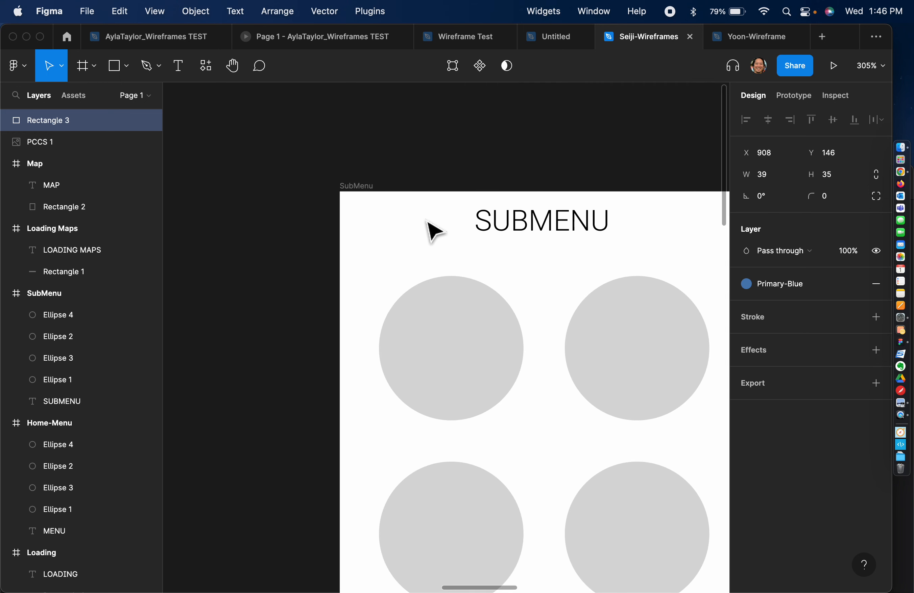
click(369, 187)
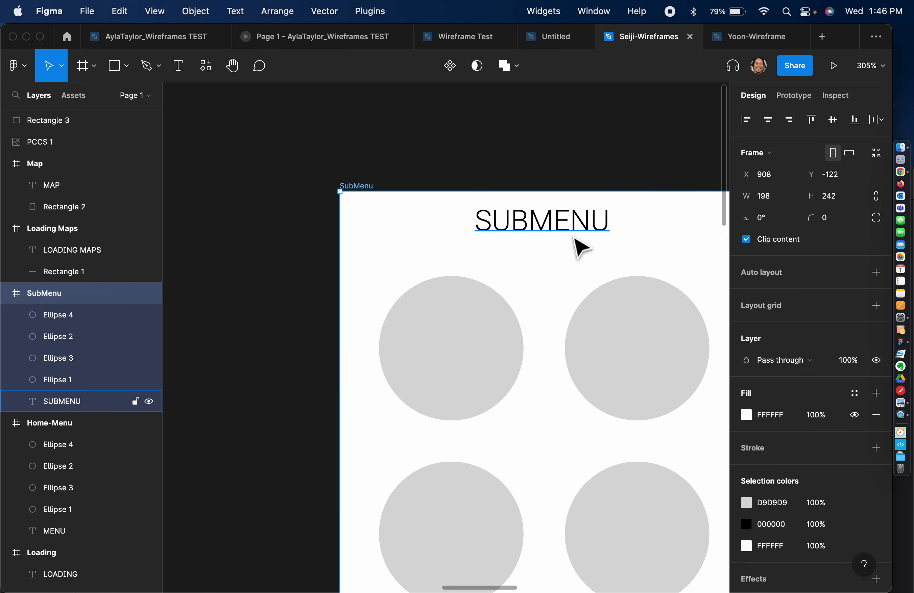
click(747, 415)
click(634, 528)
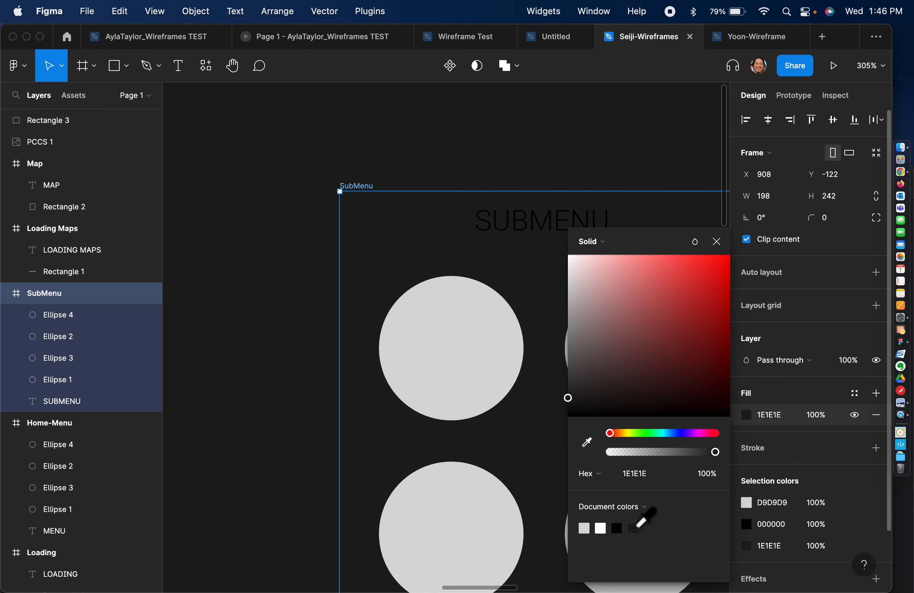
key(super+z)
click(286, 353)
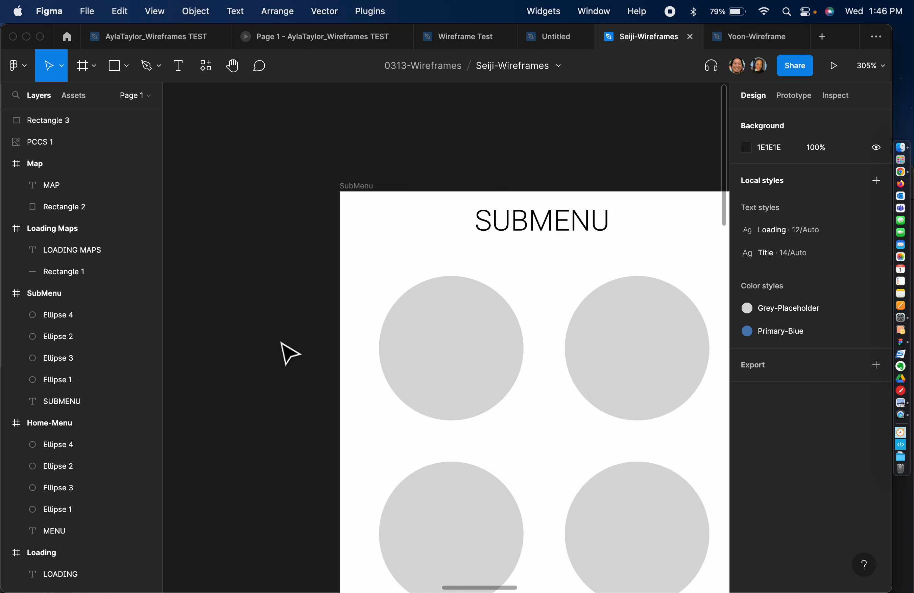
Rename the blue rectangle's layer to Color-Primary.
scroll(285, 353, down, 5)
scroll(285, 353, right, 5)
scroll(286, 353, down, 3)
scroll(285, 353, left, 2)
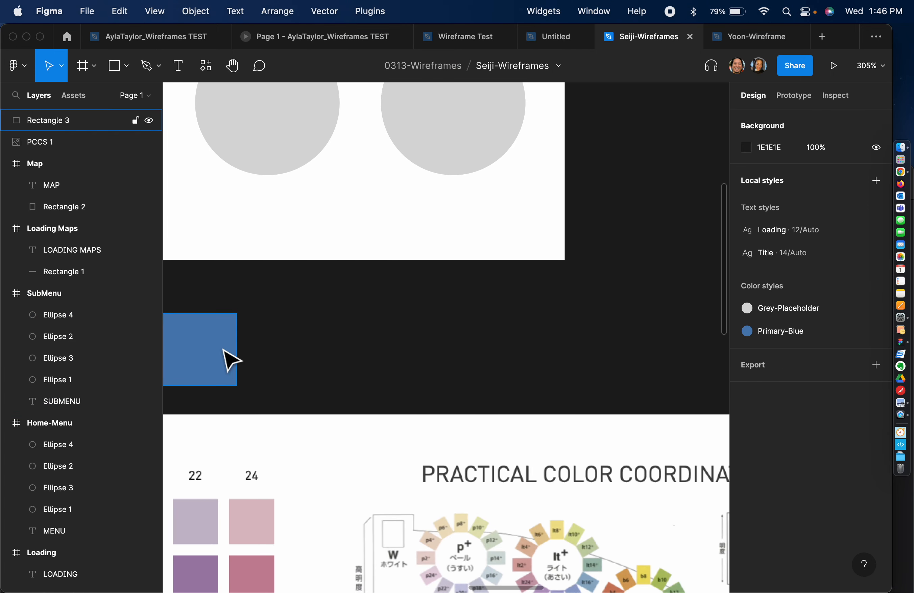
click(230, 361)
scroll(231, 360, up, 2)
scroll(230, 361, left, 4)
scroll(230, 361, down, 1)
scroll(230, 361, right, 1)
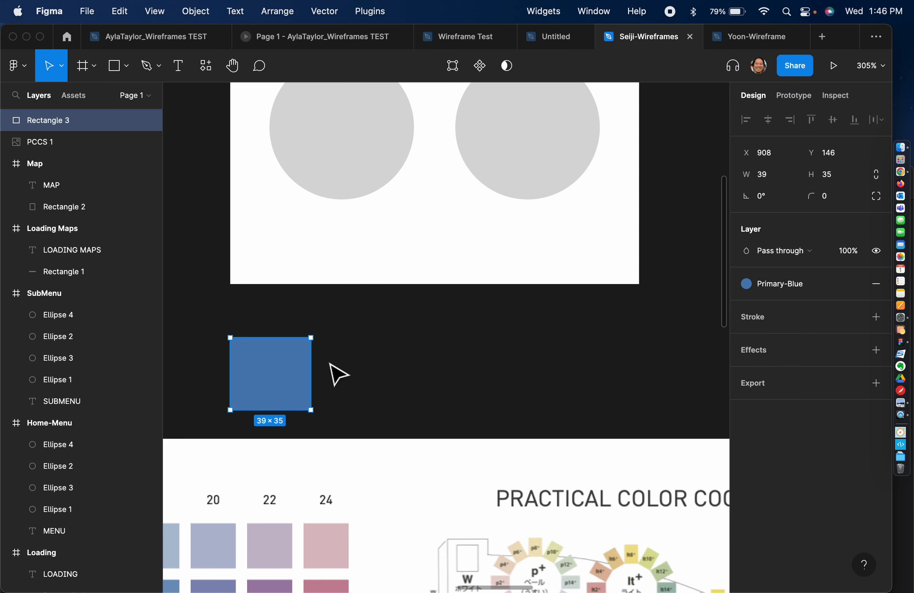
key(super+r)
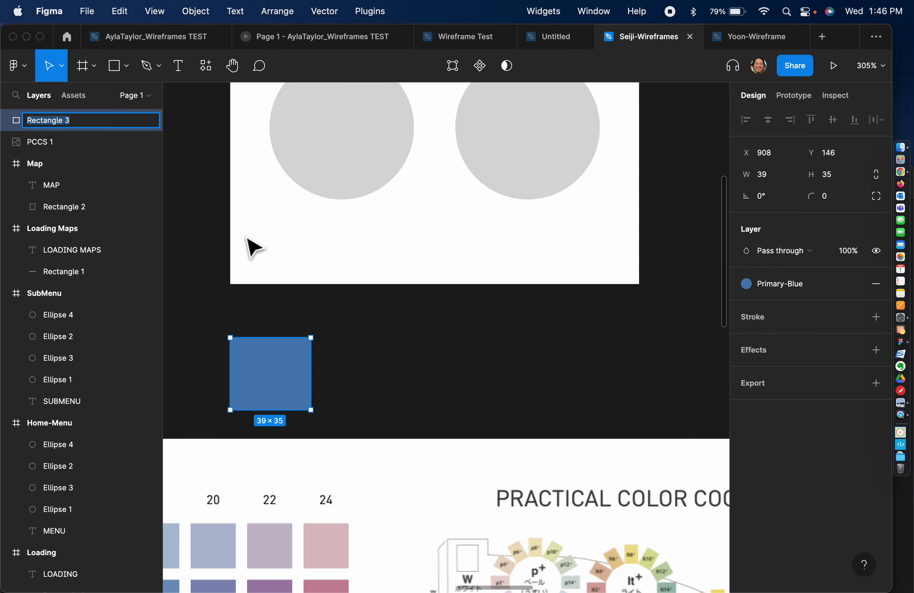
text(Coloe)
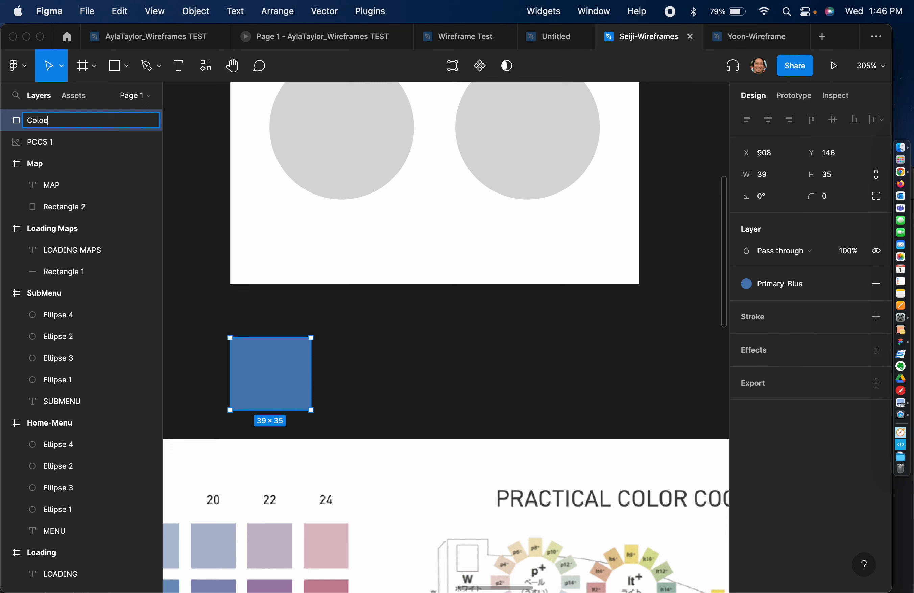
key(BackSpace)
text(r-Primary)
key(Return)
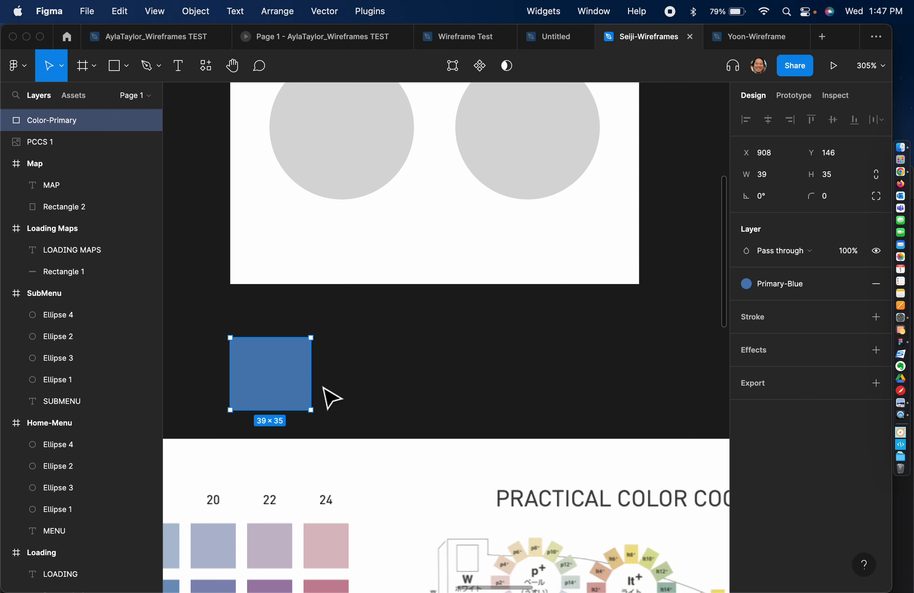
click(442, 367)
Delete the four placeholder circles from the SubMenu frame.
scroll(442, 367, down, 5)
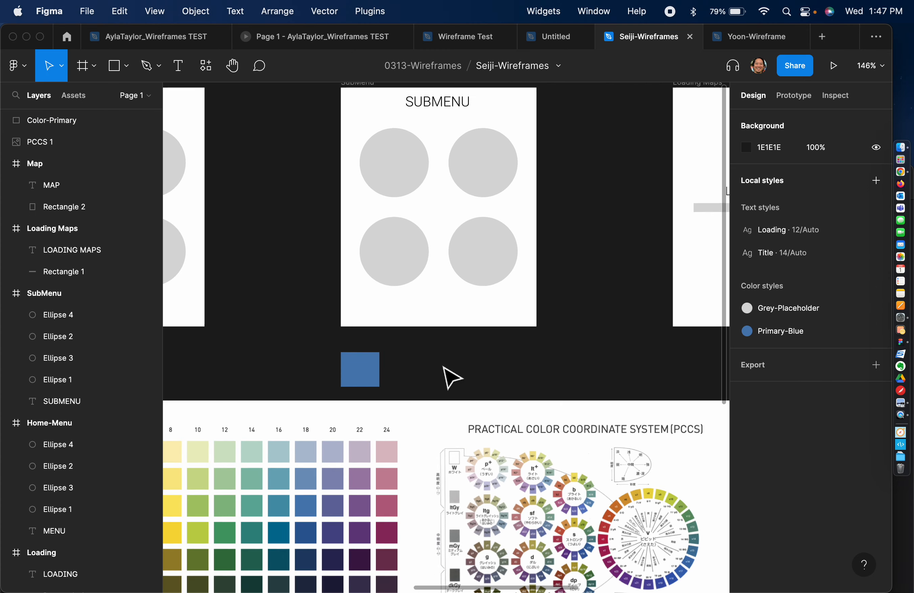
scroll(443, 367, up, 2)
scroll(442, 368, left, 2)
scroll(450, 377, up, 2)
scroll(451, 377, right, 1)
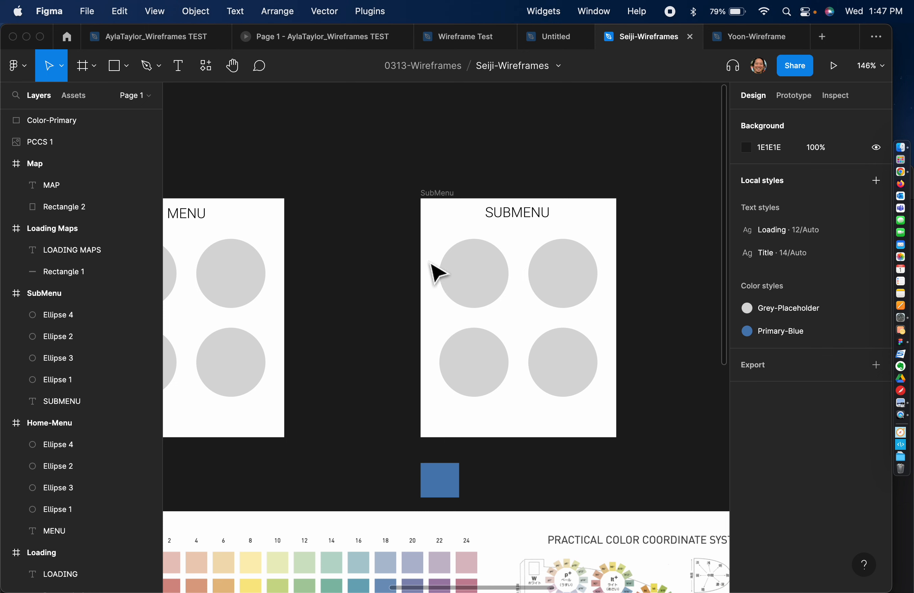
drag(428, 261, 575, 385)
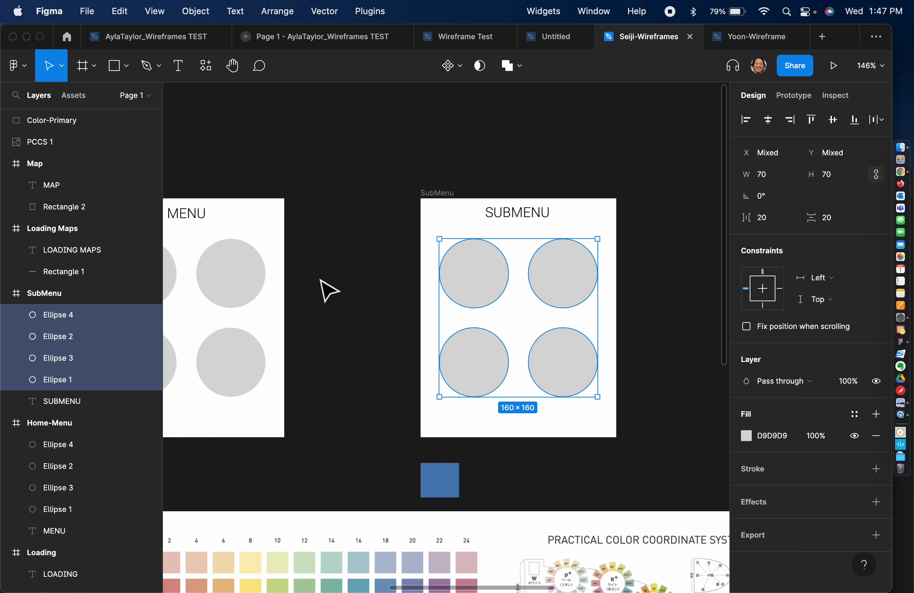
key(Delete)
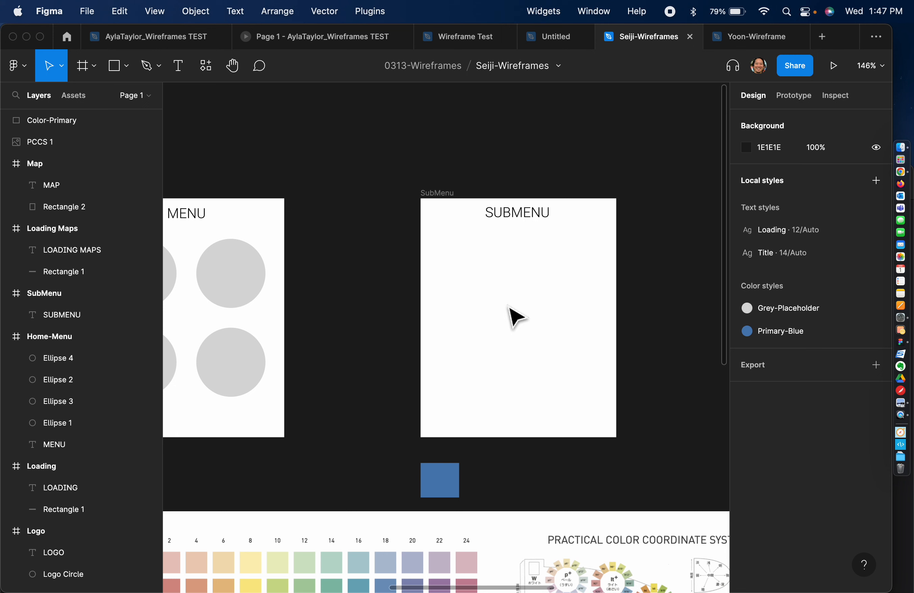
key(t)
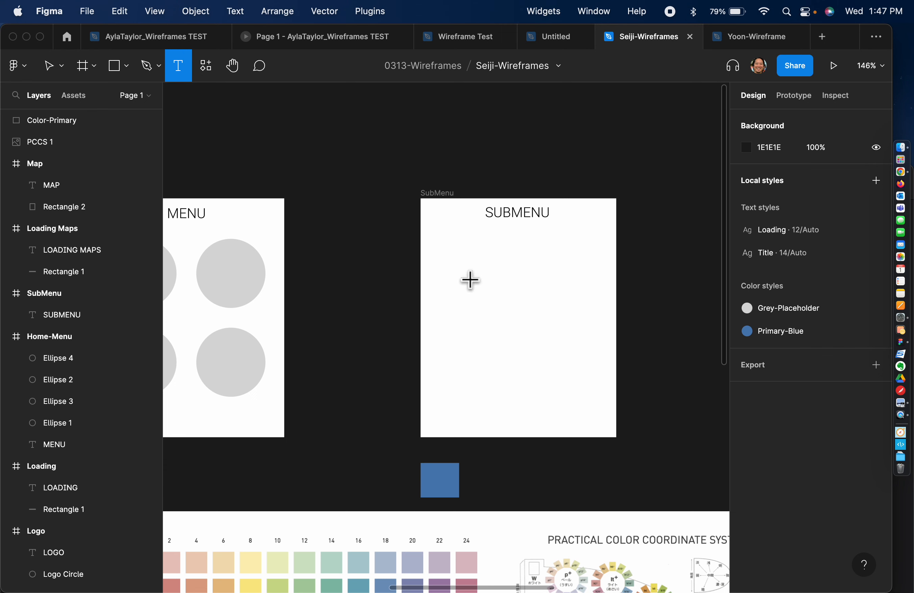
scroll(470, 280, right, 5)
scroll(470, 280, down, 5)
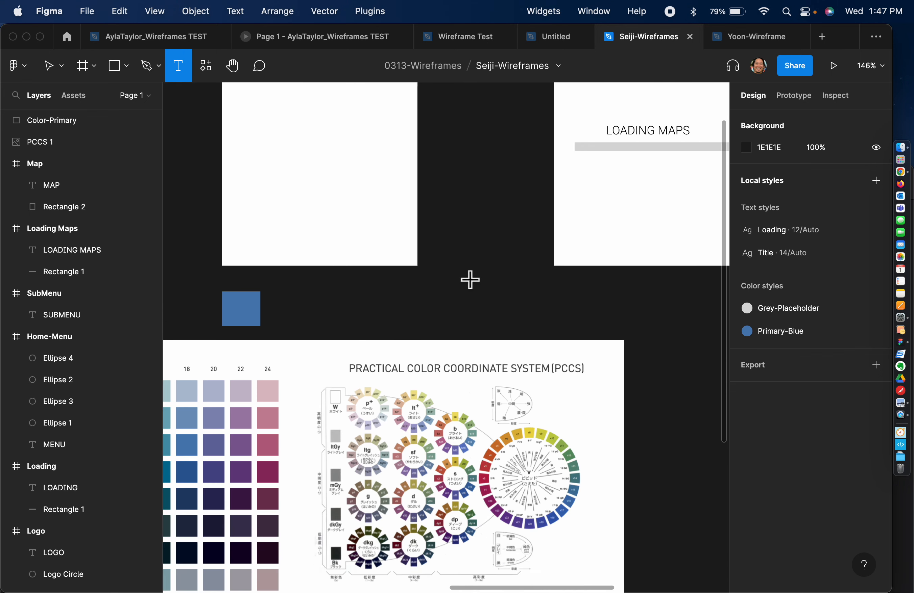
scroll(470, 280, up, 2)
scroll(470, 280, left, 1)
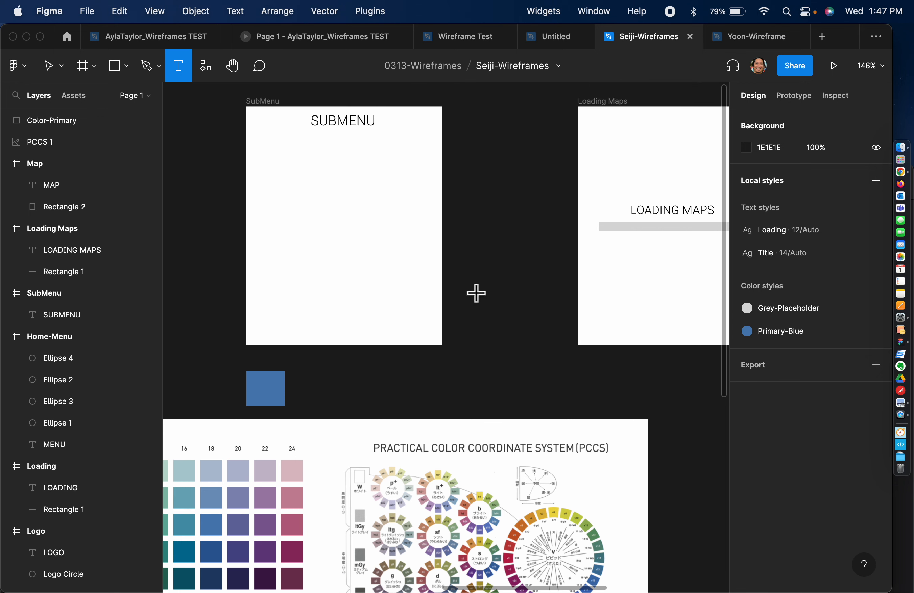
scroll(476, 308, down, 2)
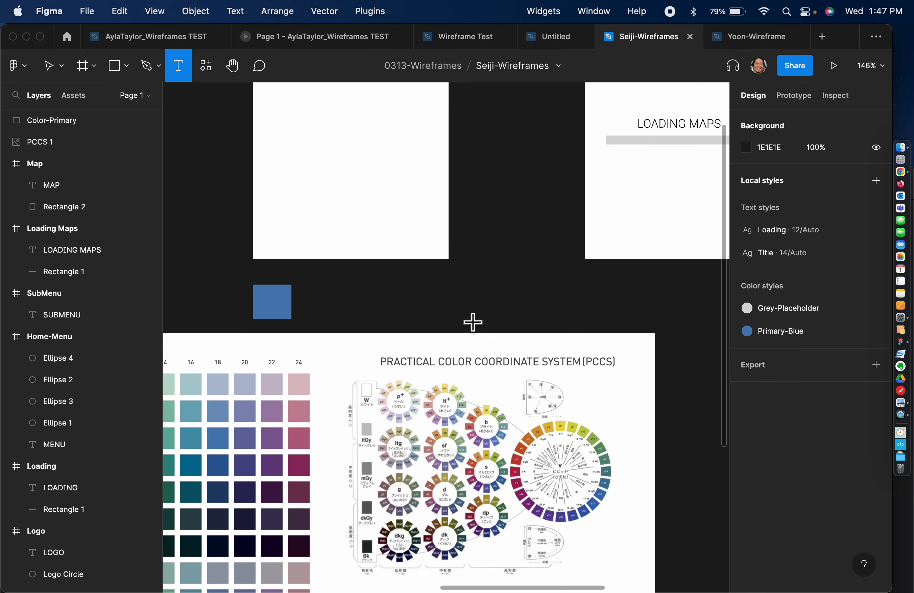
click(49, 66)
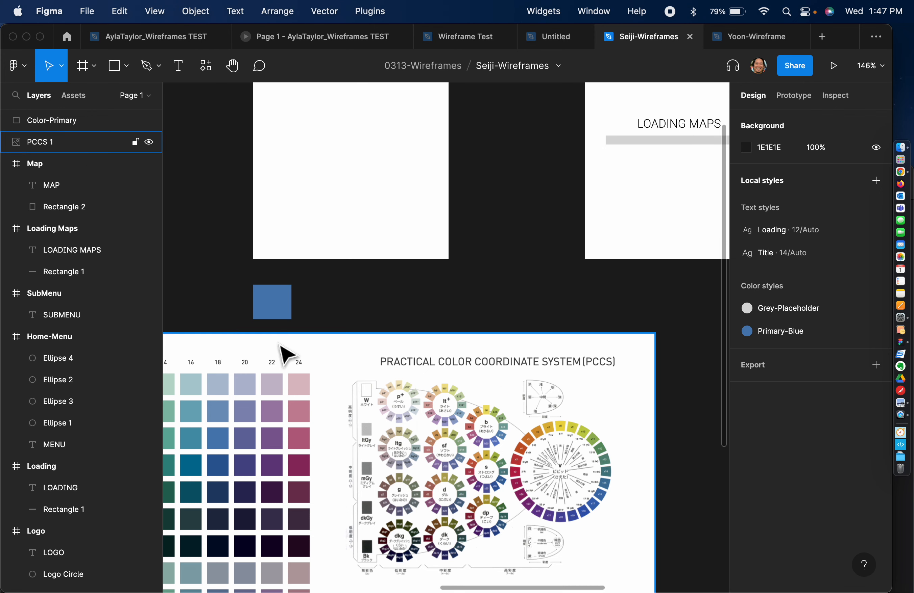
Move the PCCS chart image down and to the right, leaving empty canvas below the blue square.
drag(285, 354, 390, 437)
click(369, 423)
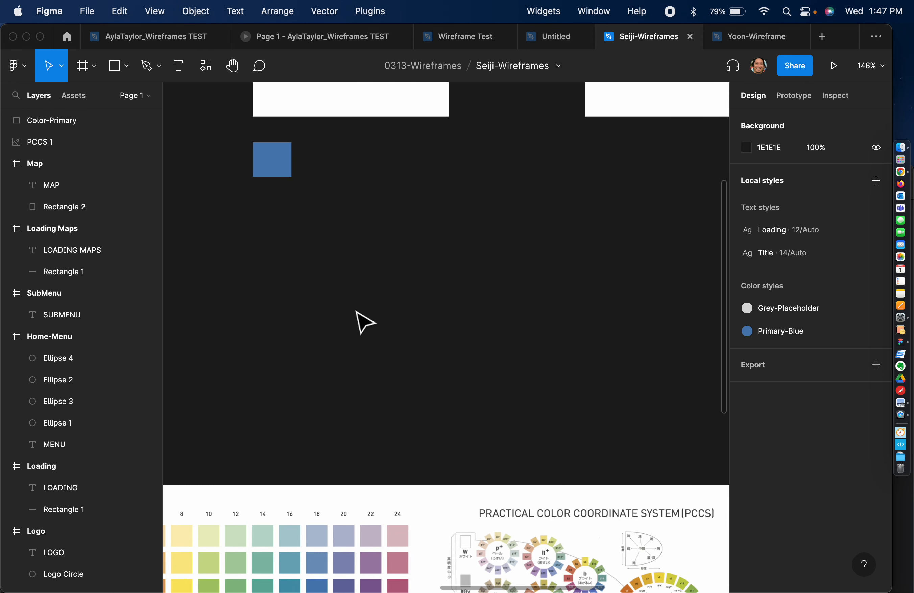
Add a text layer reading "Button" on the empty canvas below the blue square.
key(t)
click(303, 255)
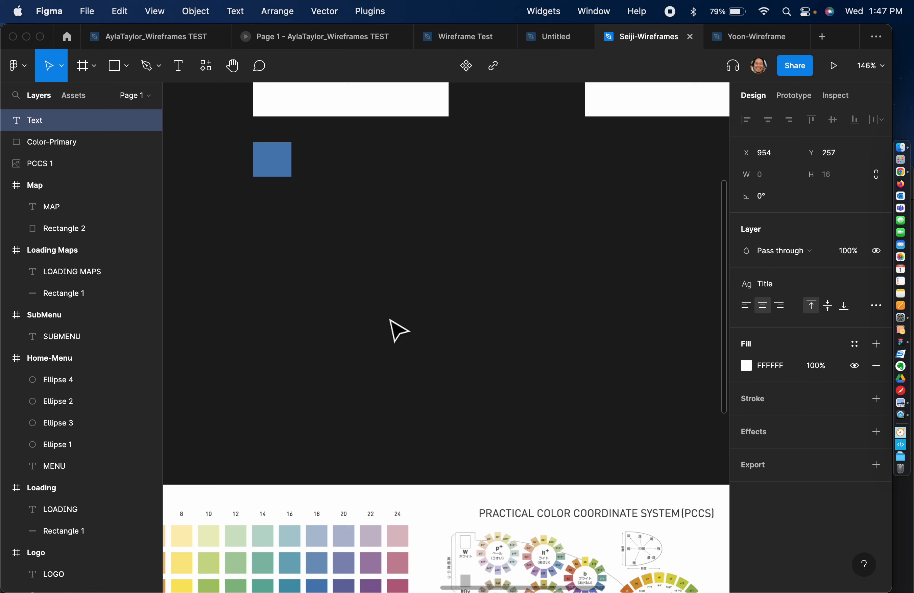
text(BUTTON)
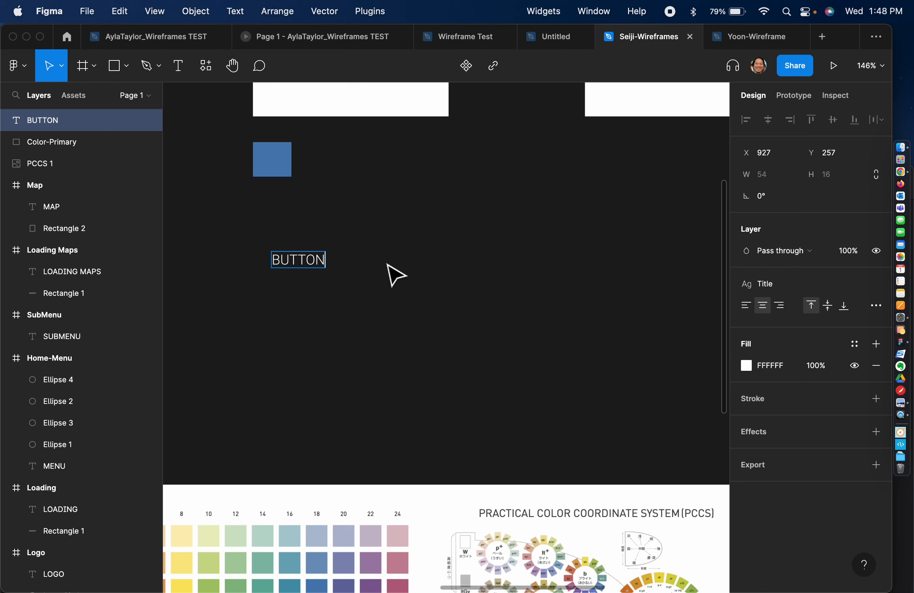
key(super+a)
text(Button)
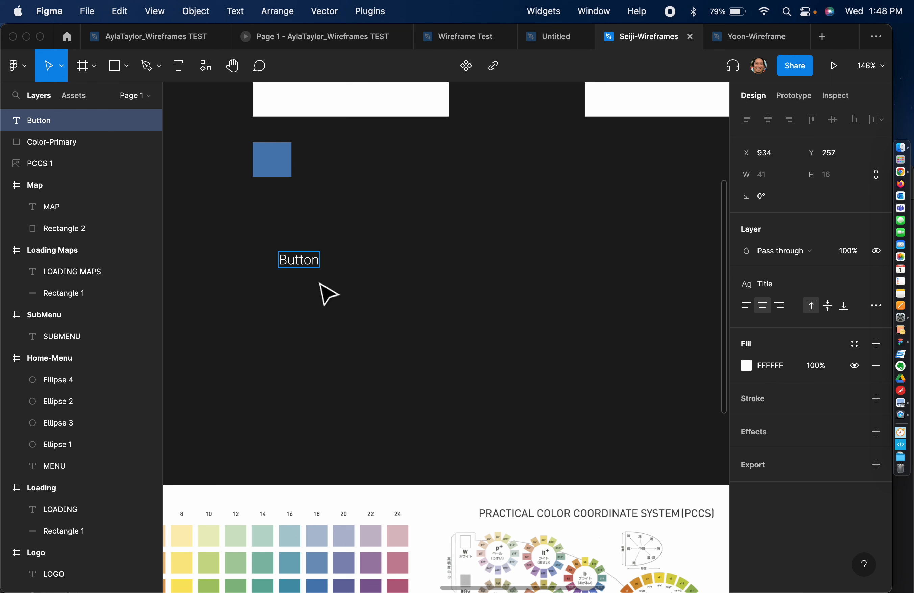
key(Escape)
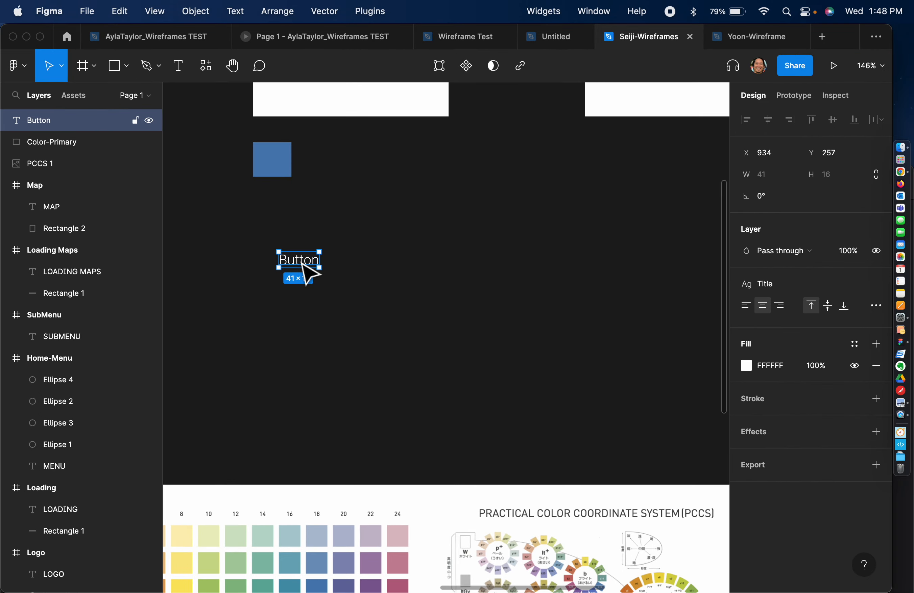
Create a new text style named Button from the Button text layer.
scroll(308, 275, up, 5)
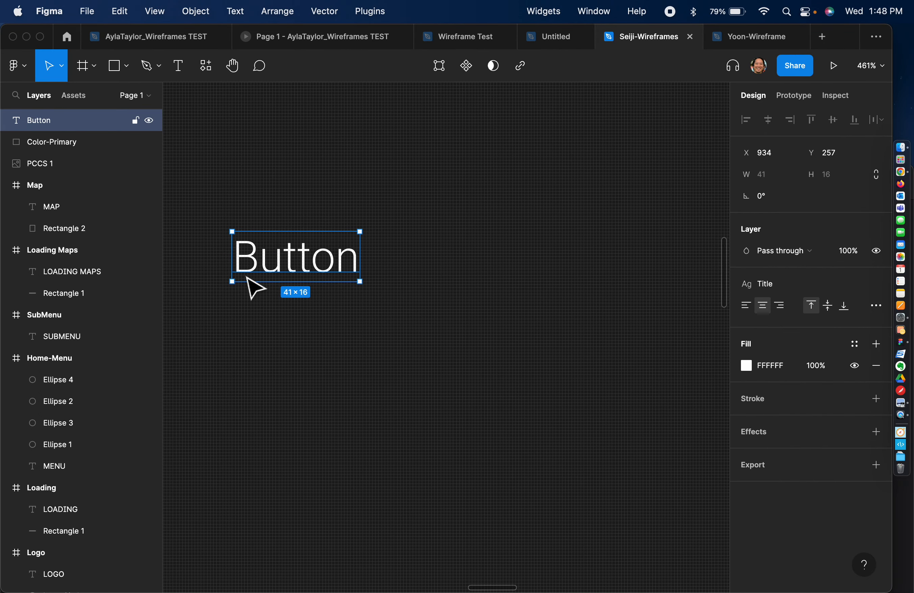
scroll(246, 270, left, 10)
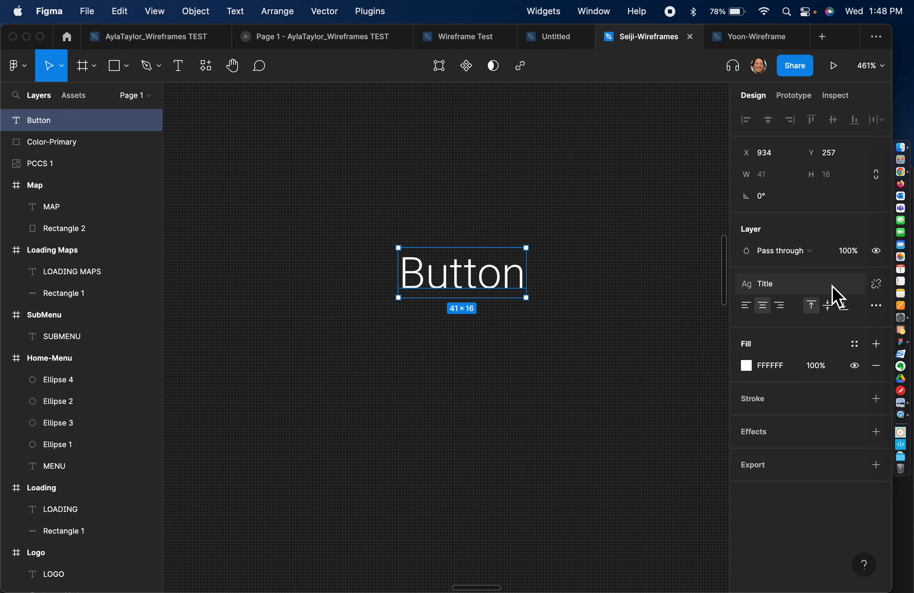
click(790, 289)
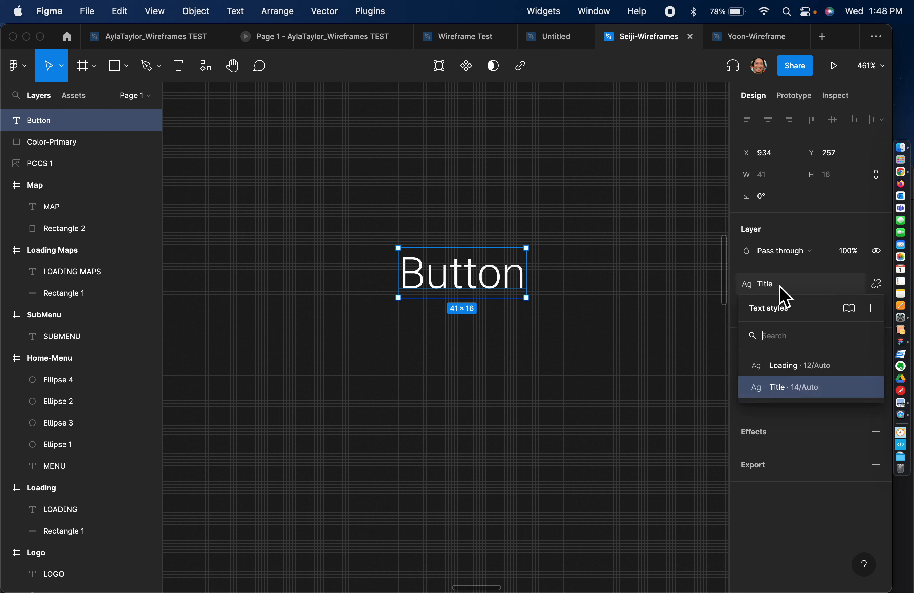
click(872, 318)
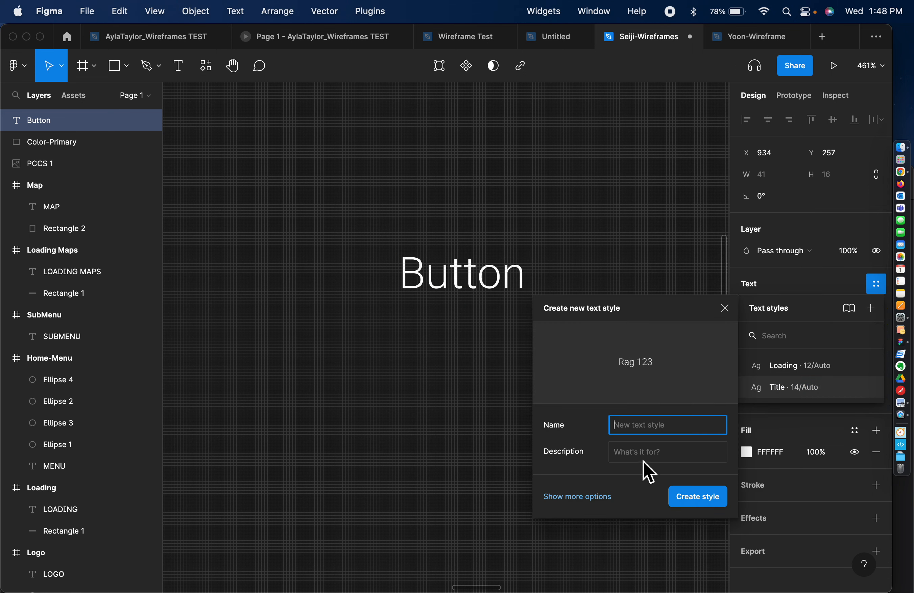
text(Button)
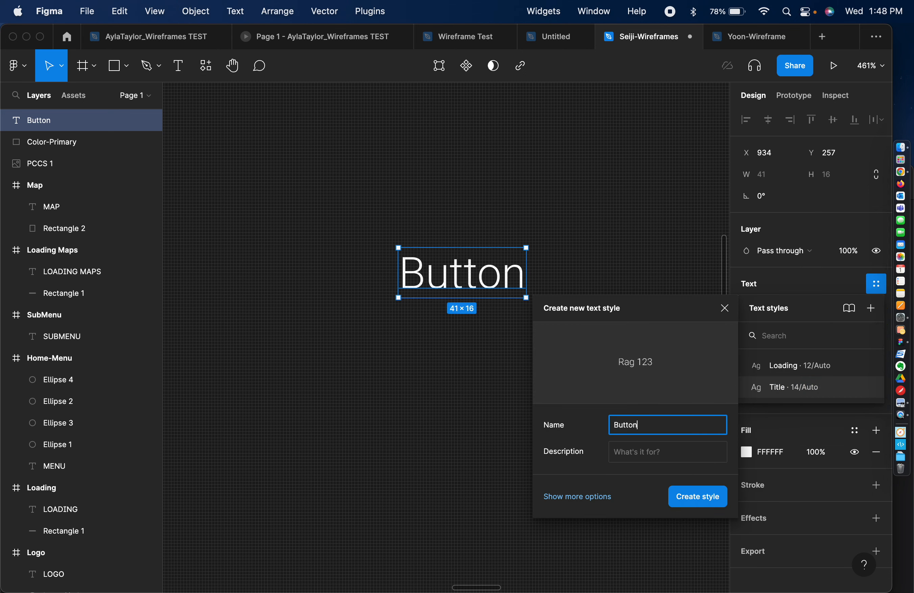
click(689, 502)
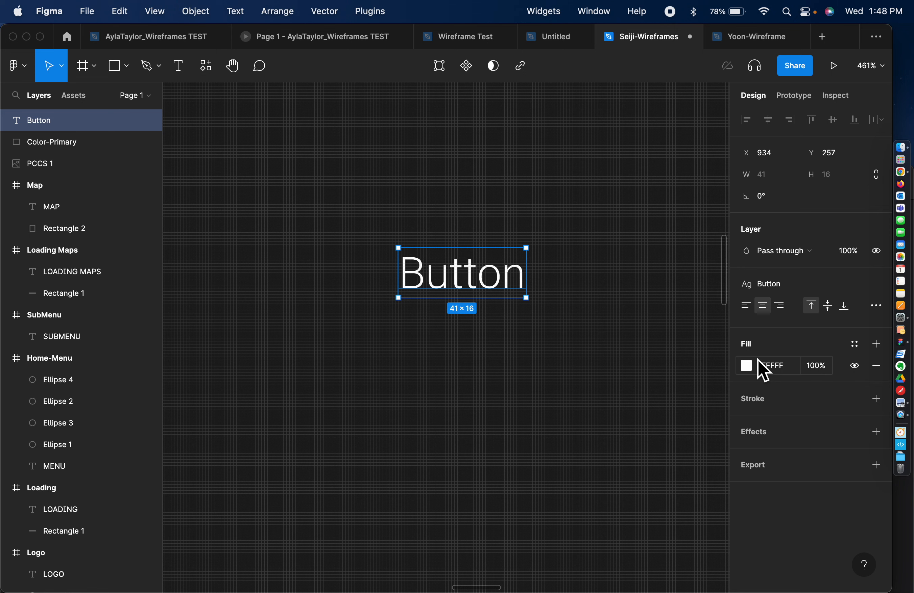
Edit the Button text style to use the Medium weight and slightly wider letter spacing.
click(818, 287)
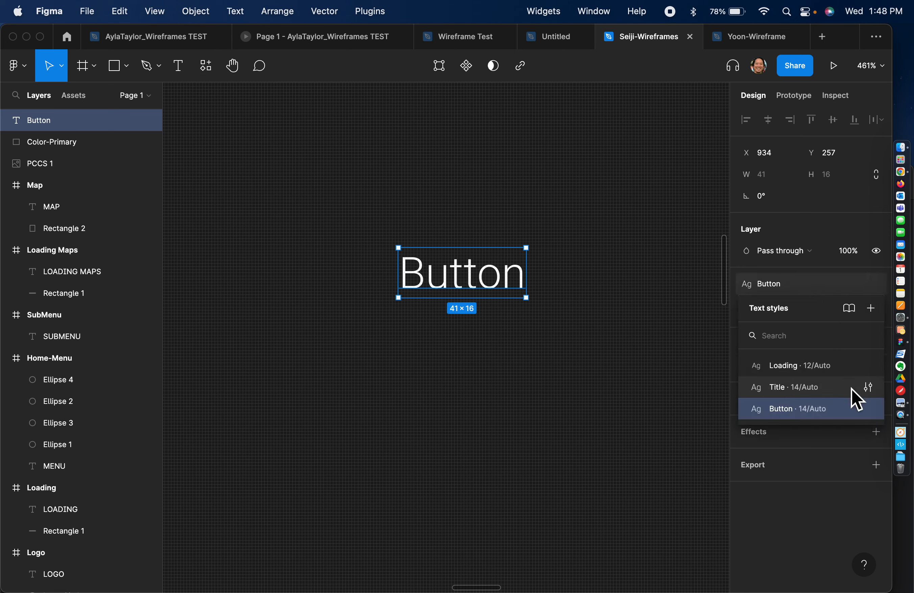
click(869, 409)
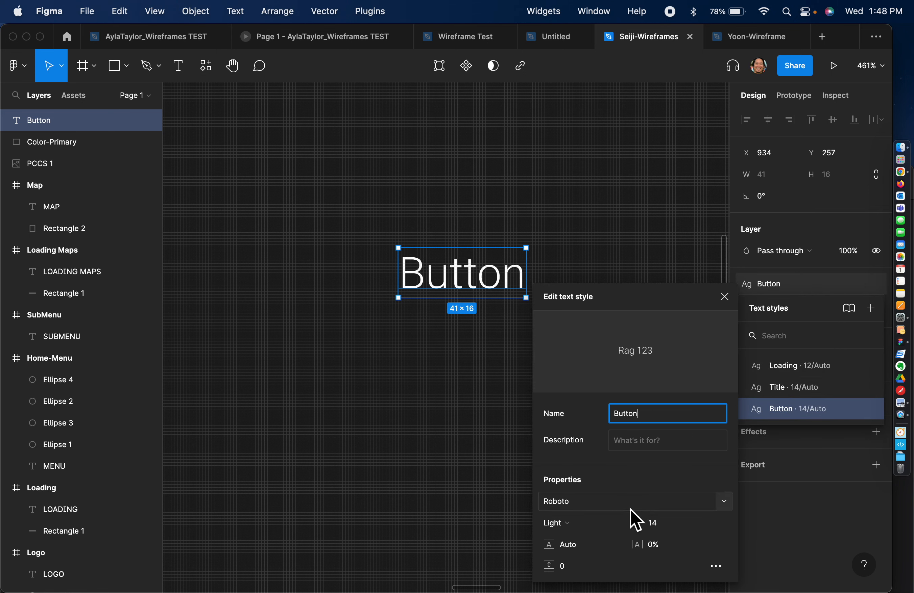
click(567, 532)
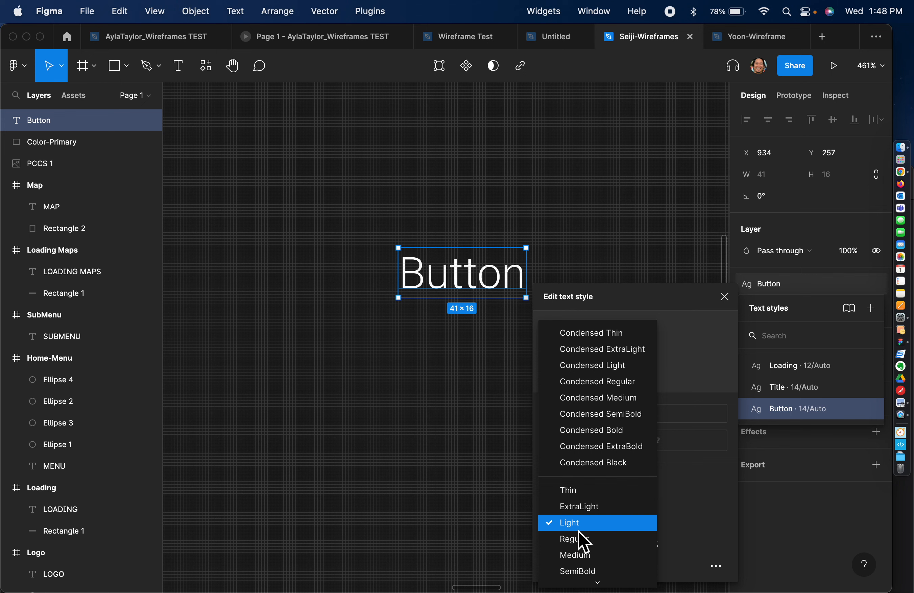
click(603, 573)
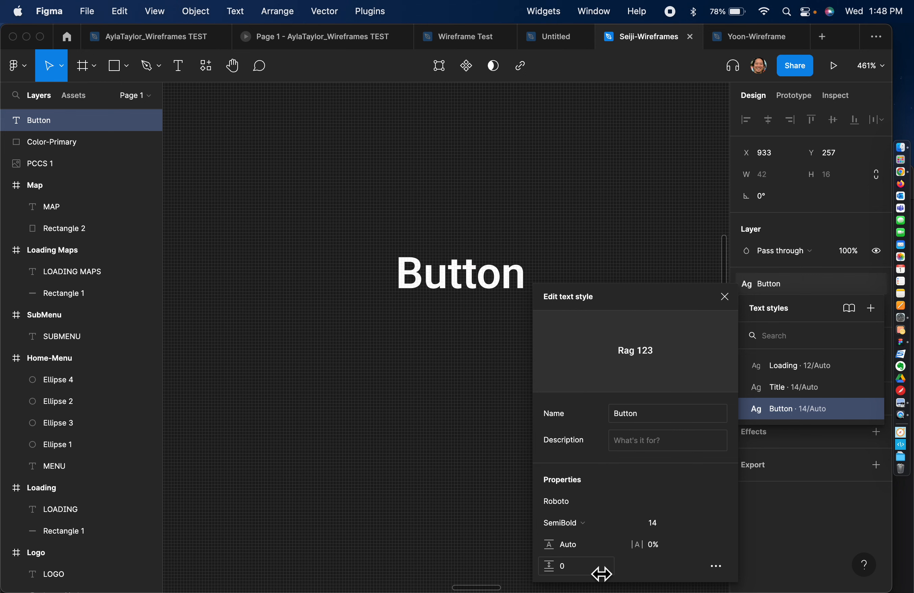
click(610, 527)
click(608, 514)
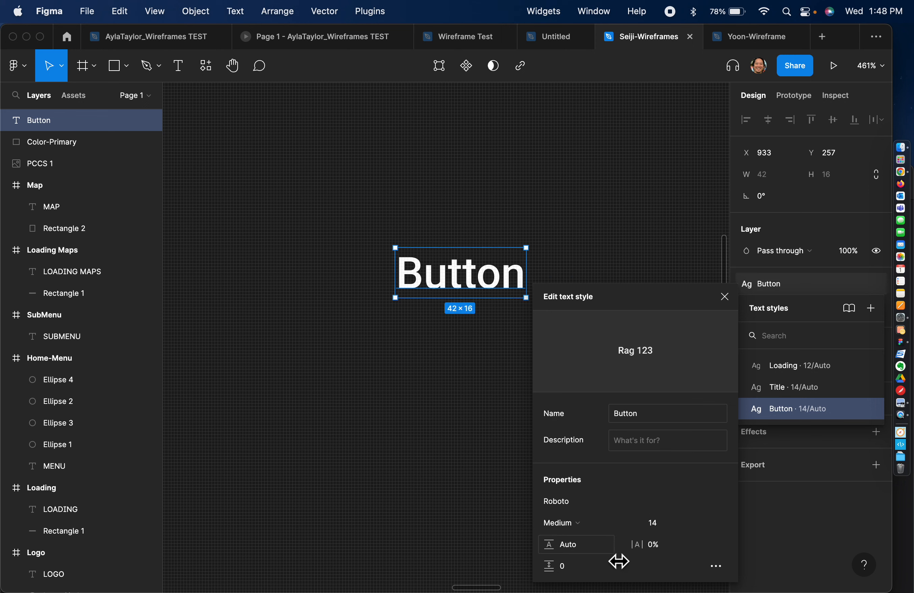
drag(642, 555, 642, 551)
click(438, 367)
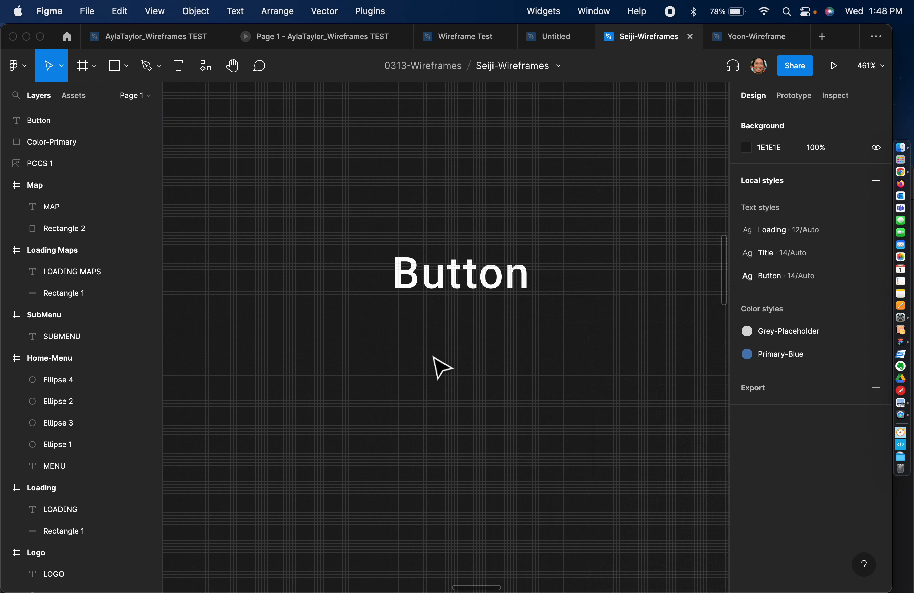
Move the Button text layer to about X 942, Y 247, closer to the blue square.
click(505, 293)
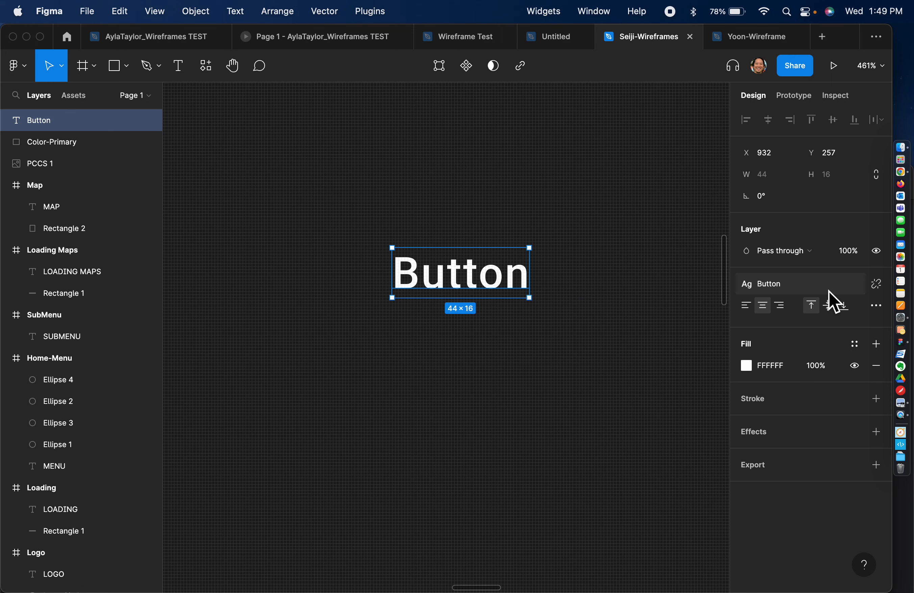
scroll(618, 285, down, 5)
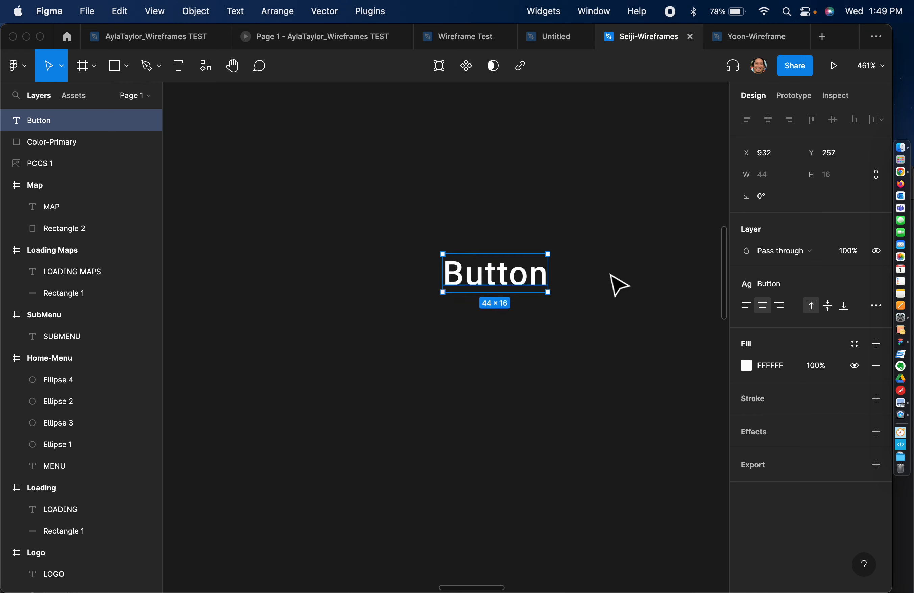
scroll(618, 285, up, 5)
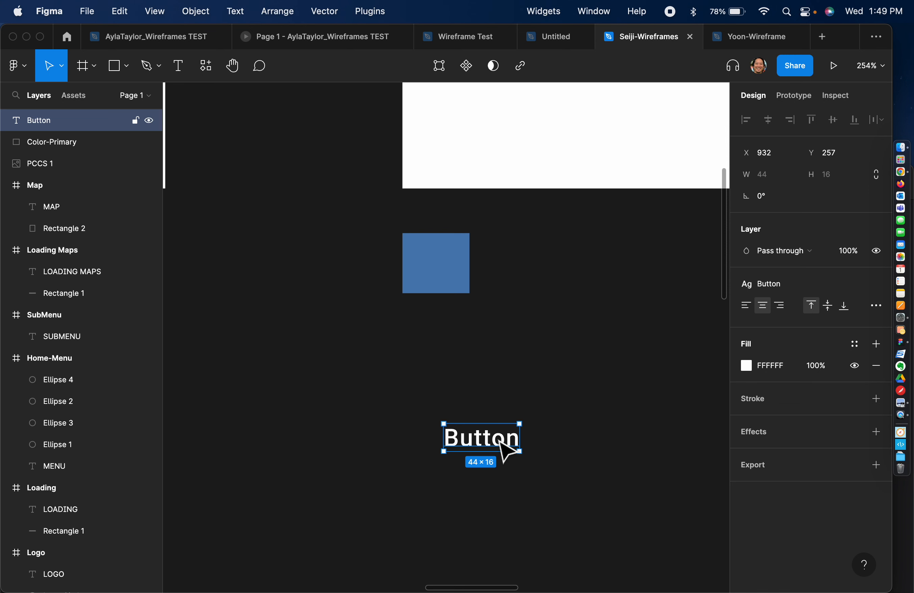
drag(498, 441, 519, 536)
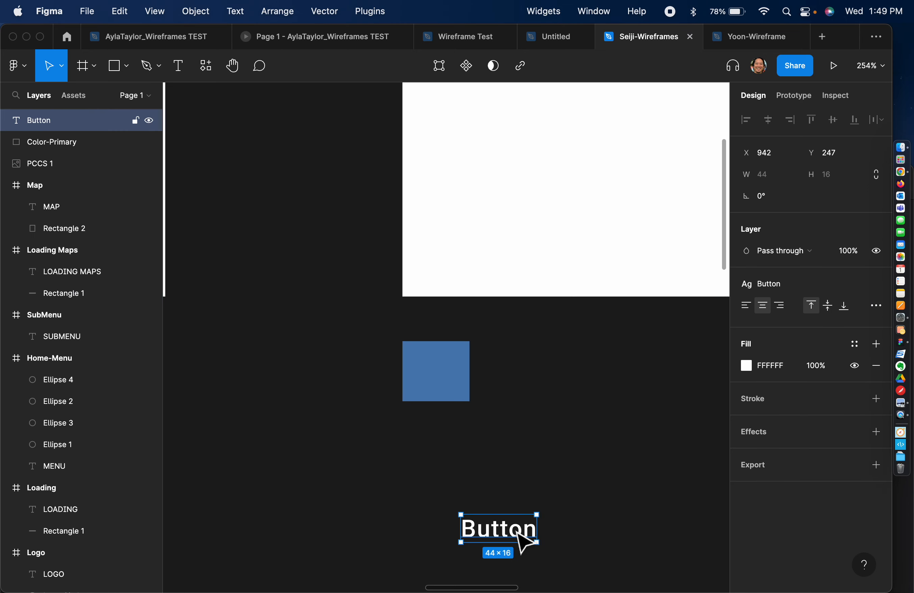
scroll(524, 542, down, 5)
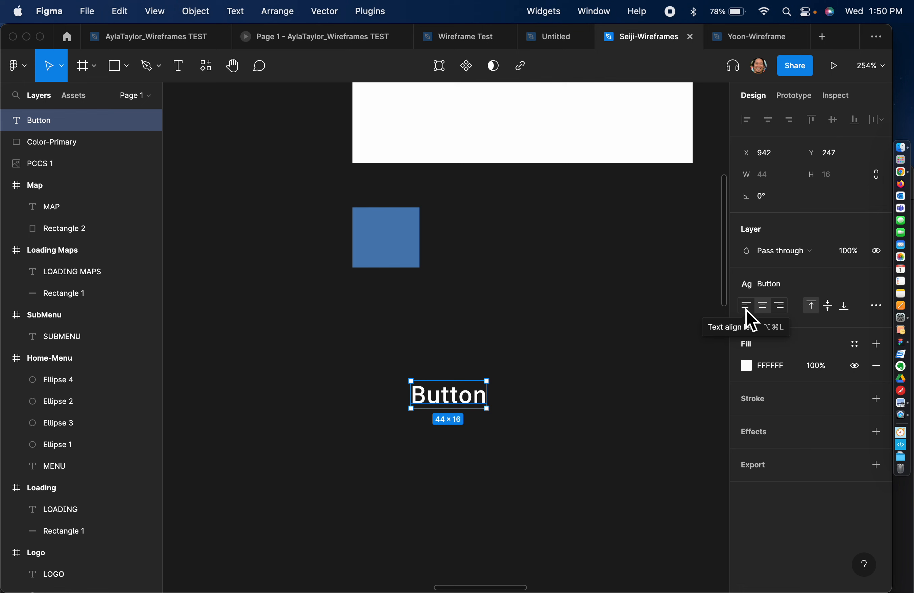
Wrap the Button text in an auto layout frame and rename the frame Button.
click(608, 387)
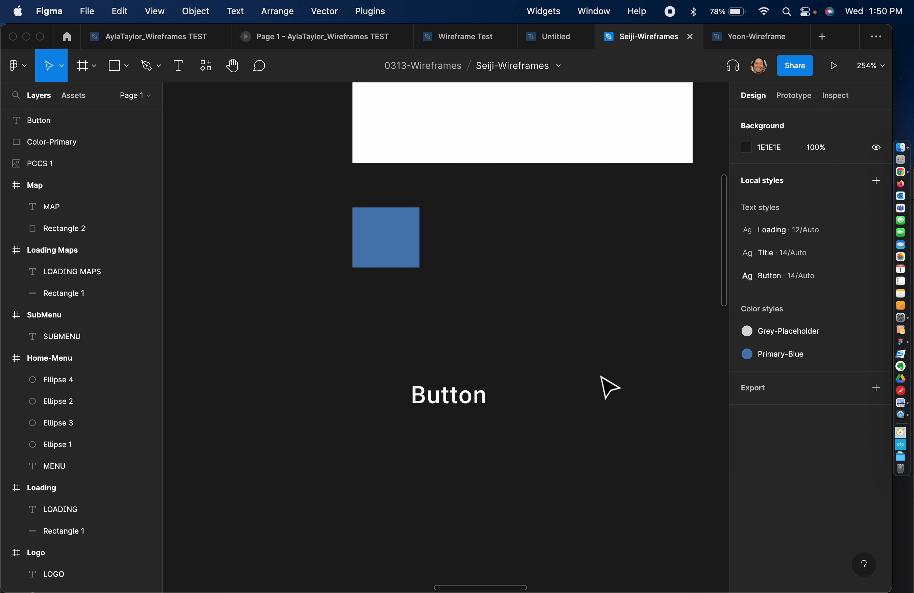
click(465, 401)
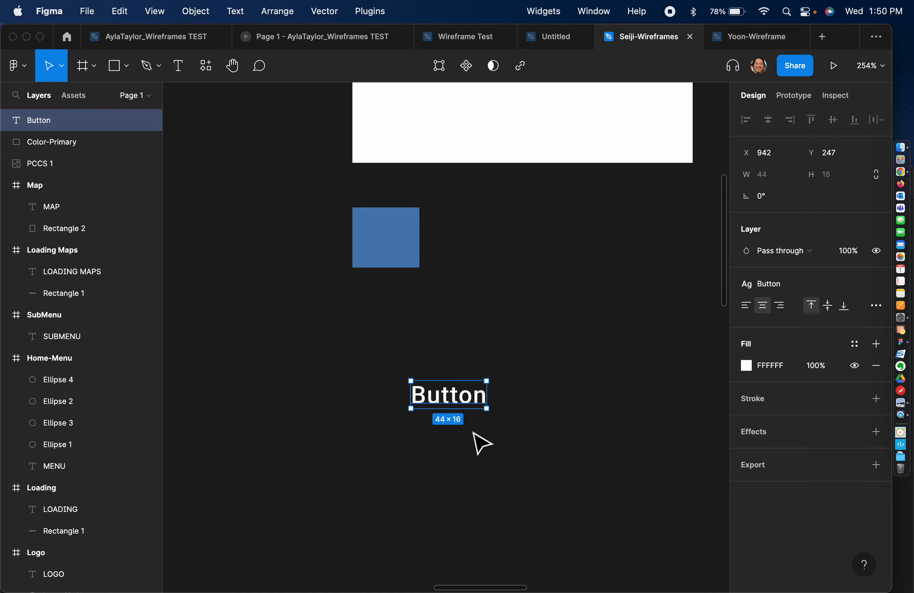
scroll(481, 443, up, 5)
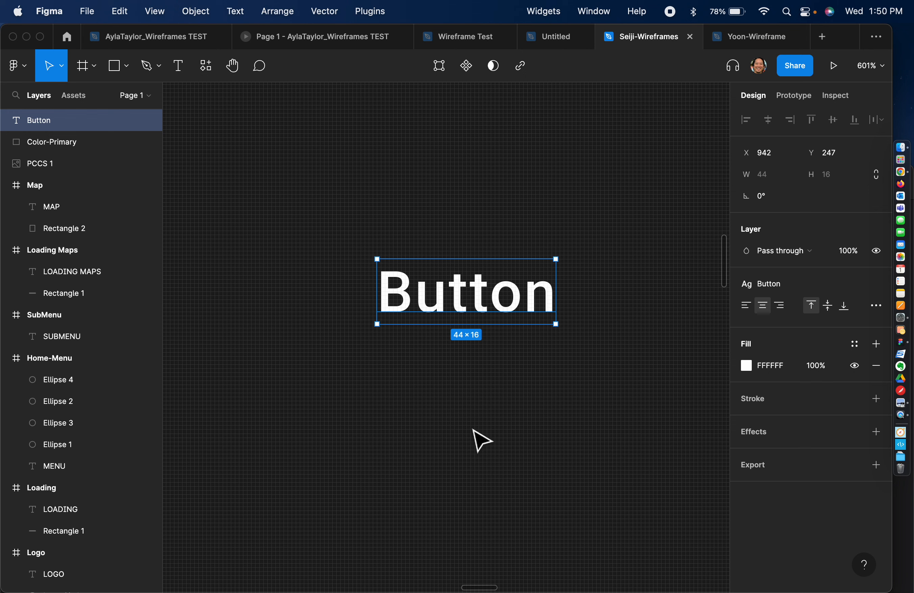
key(shift+a)
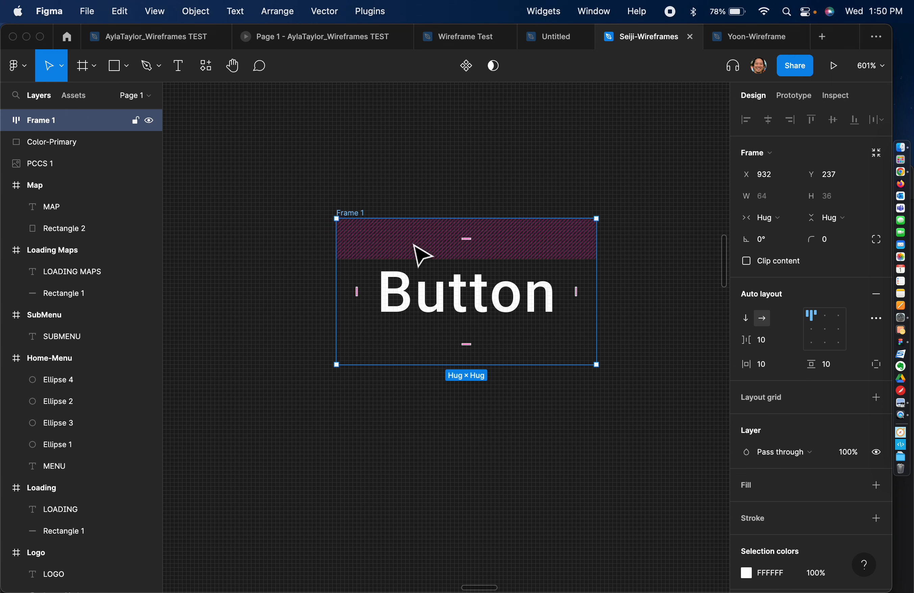
key(super+r)
text(Button)
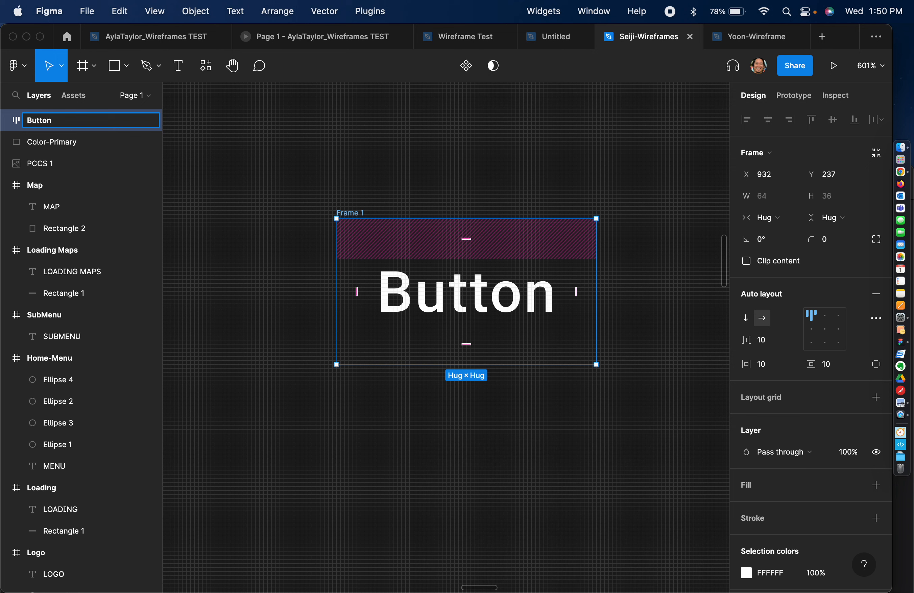
key(Return)
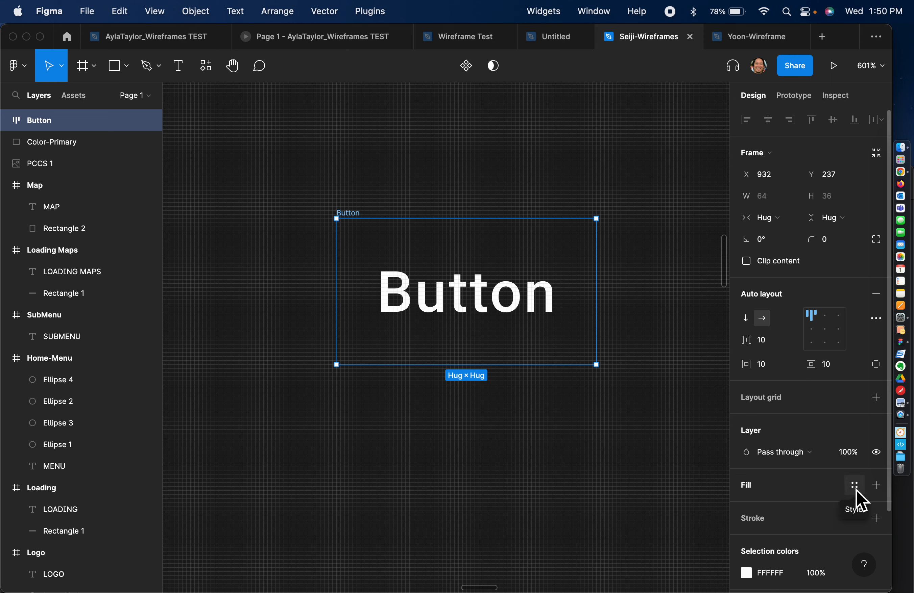
Fill the Button frame with the Primary-Blue color style and enlarge it to about 105 × 65.
click(856, 490)
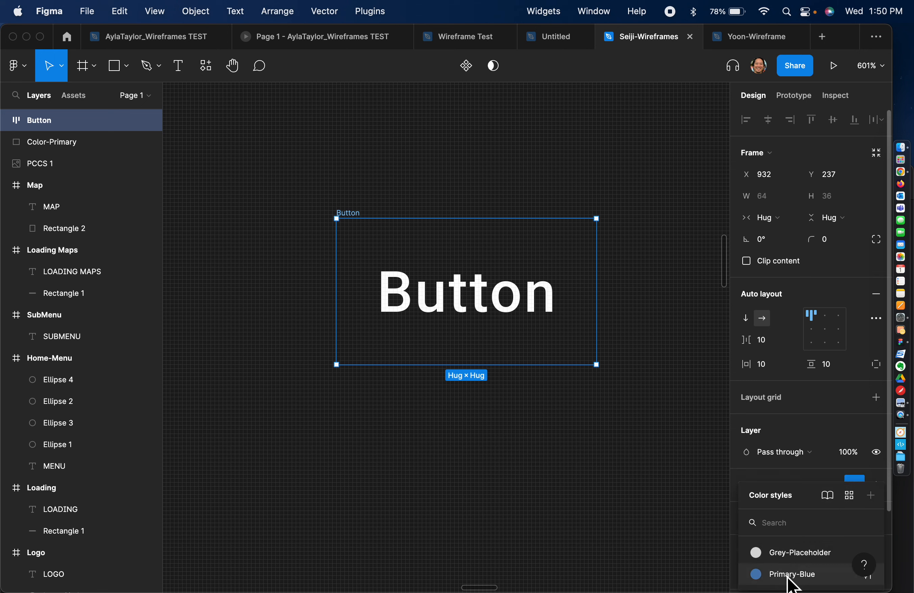
click(786, 575)
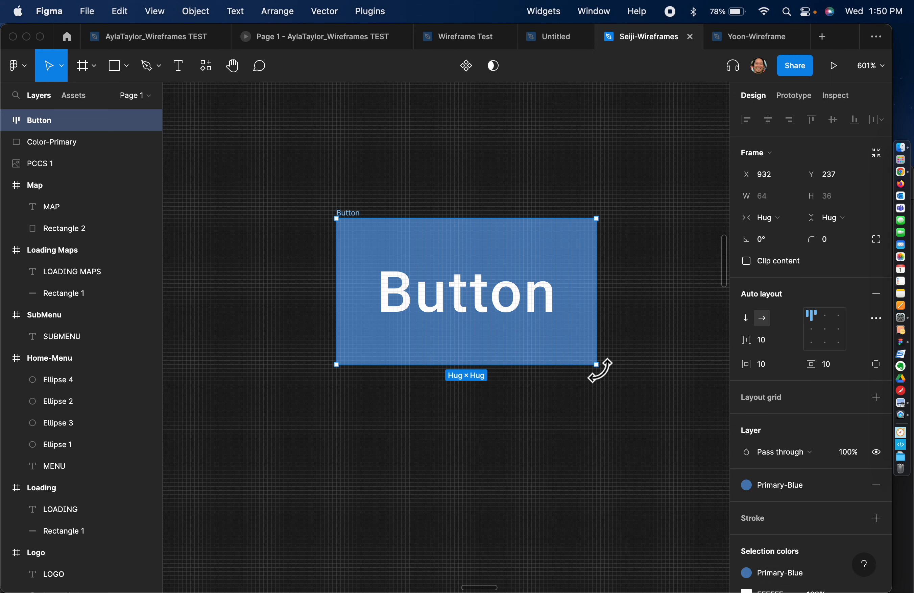
drag(596, 364, 627, 483)
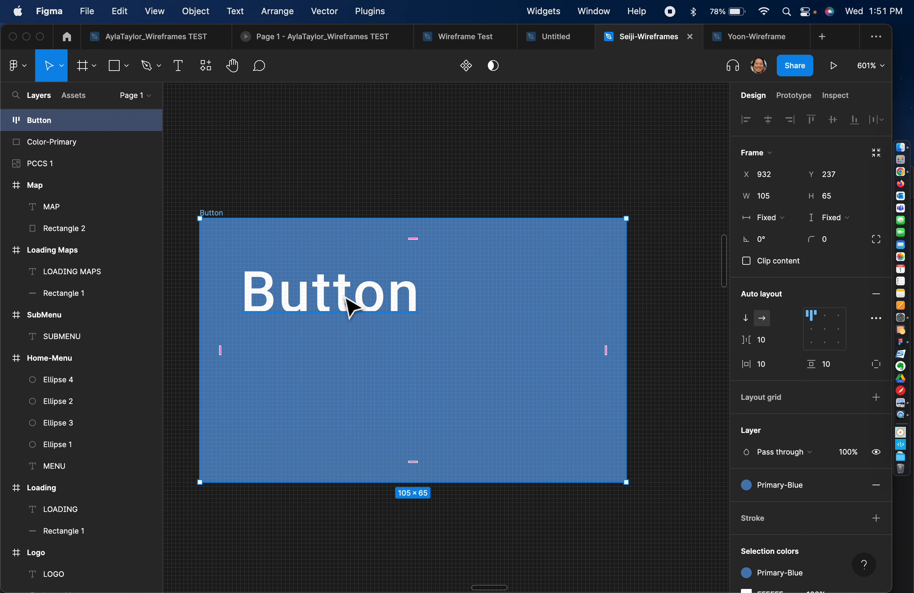
Set the Button frame's auto layout alignment to center and shrink the frame to about 88 × 30.
click(826, 336)
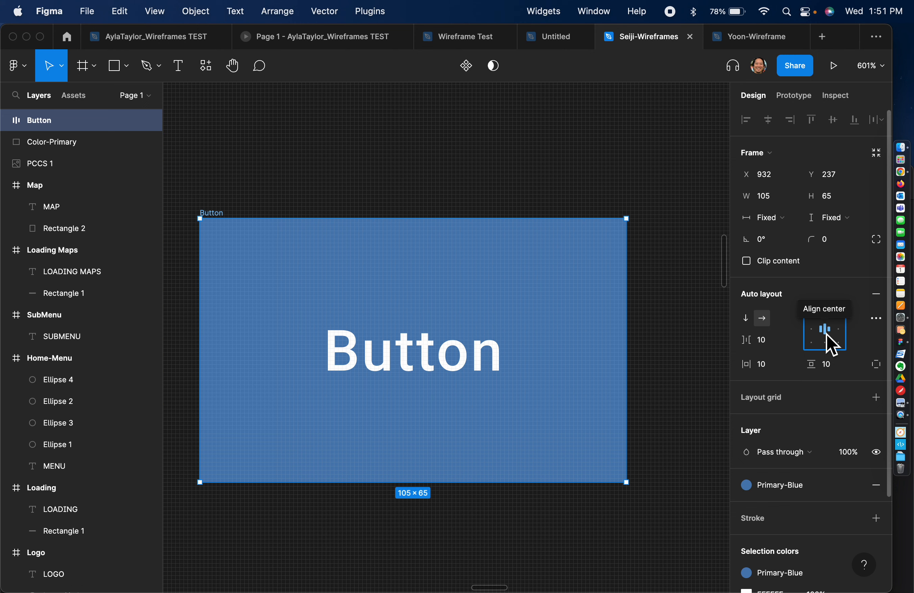
key(super+z)
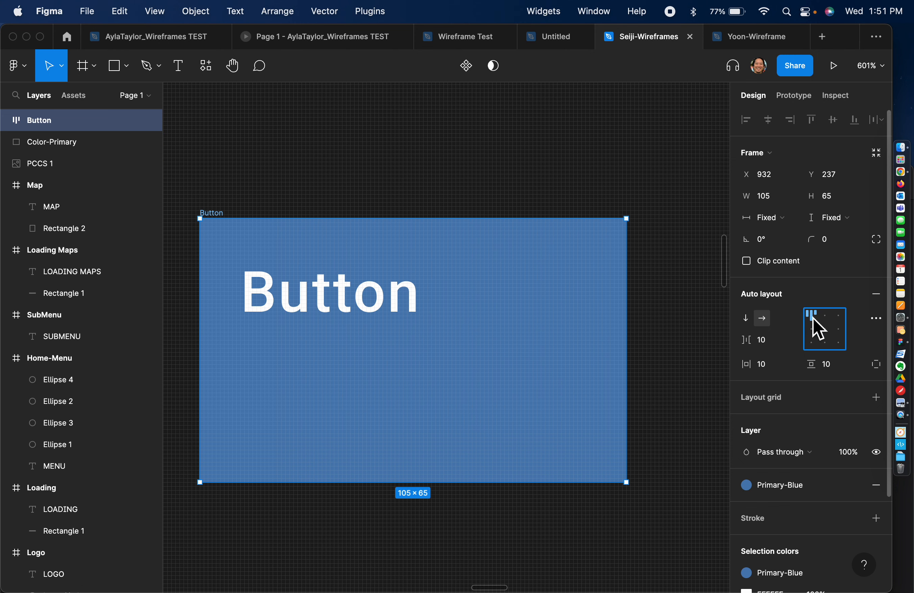
click(827, 332)
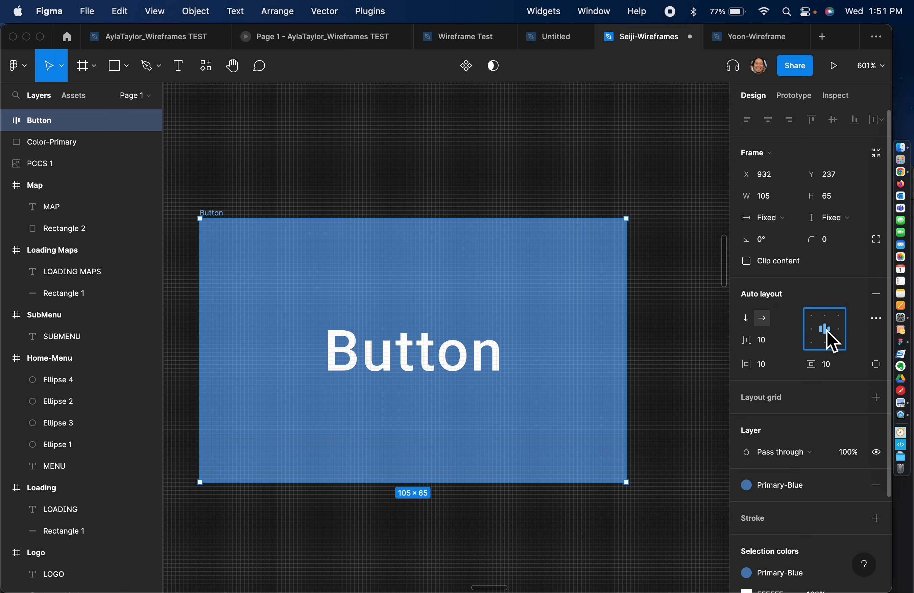
drag(624, 481, 553, 342)
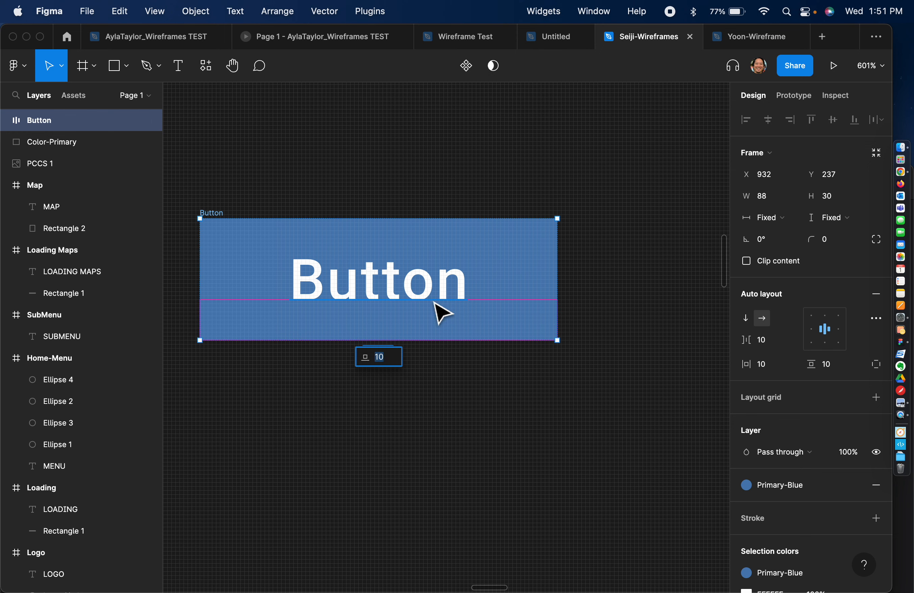
Increase the Button frame's left and right auto layout padding to 20 each.
click(432, 292)
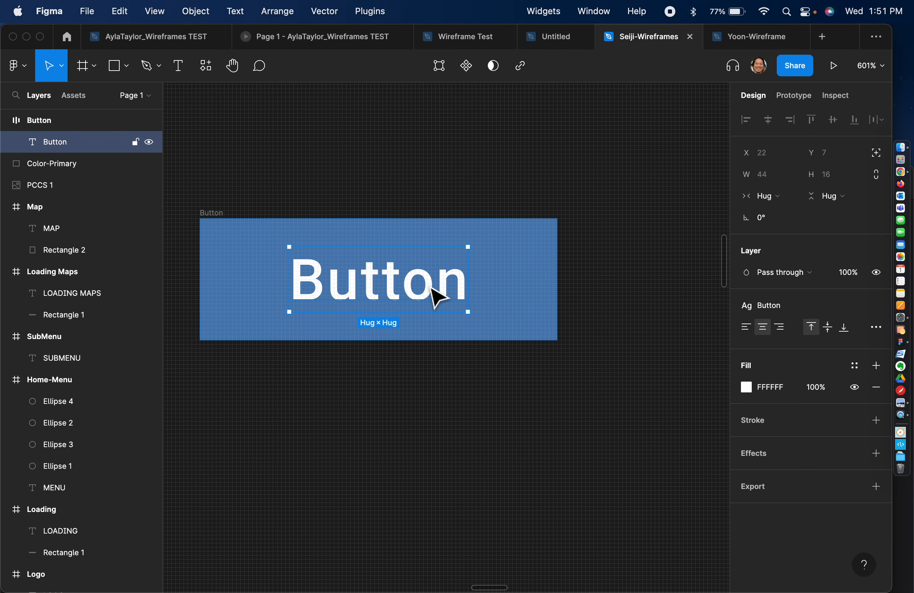
click(392, 332)
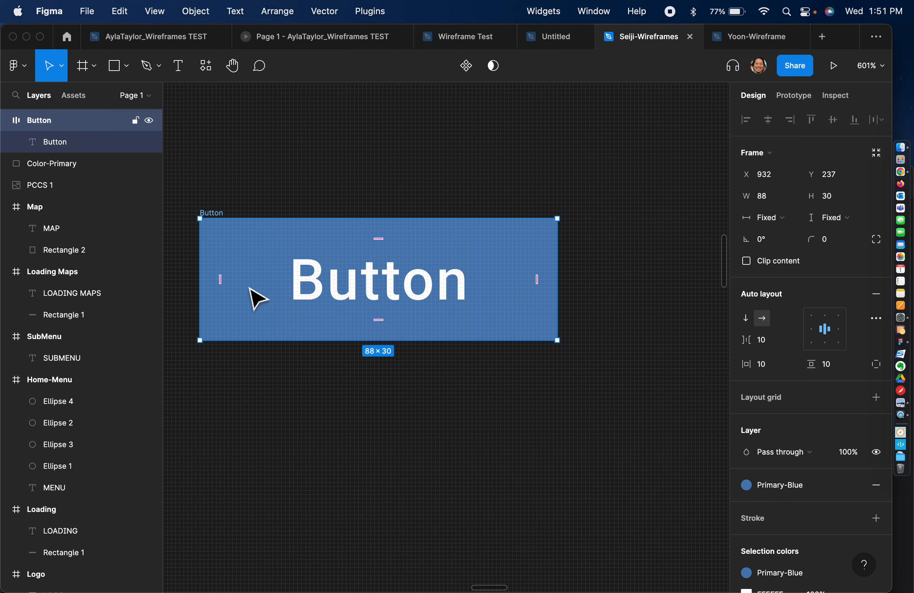
click(227, 281)
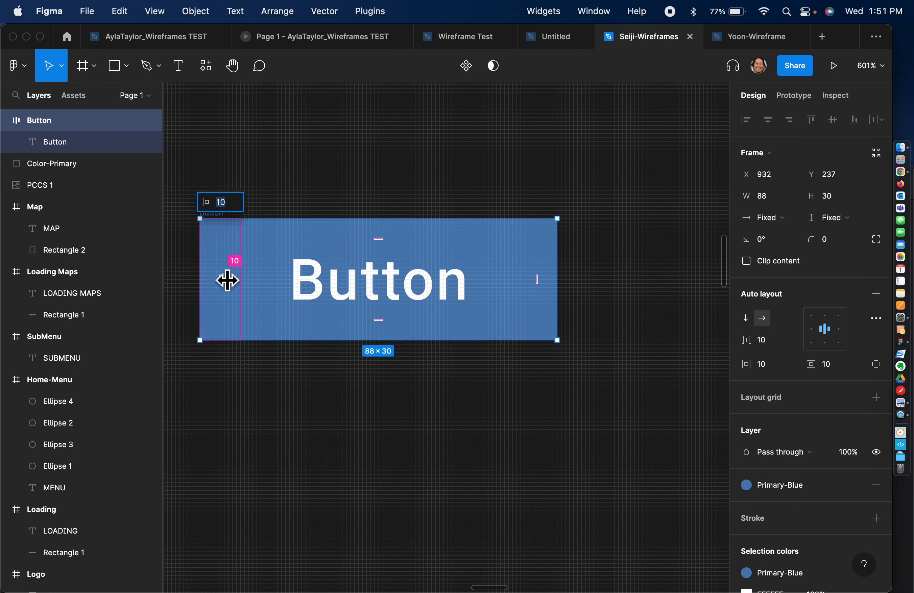
drag(227, 281, 267, 280)
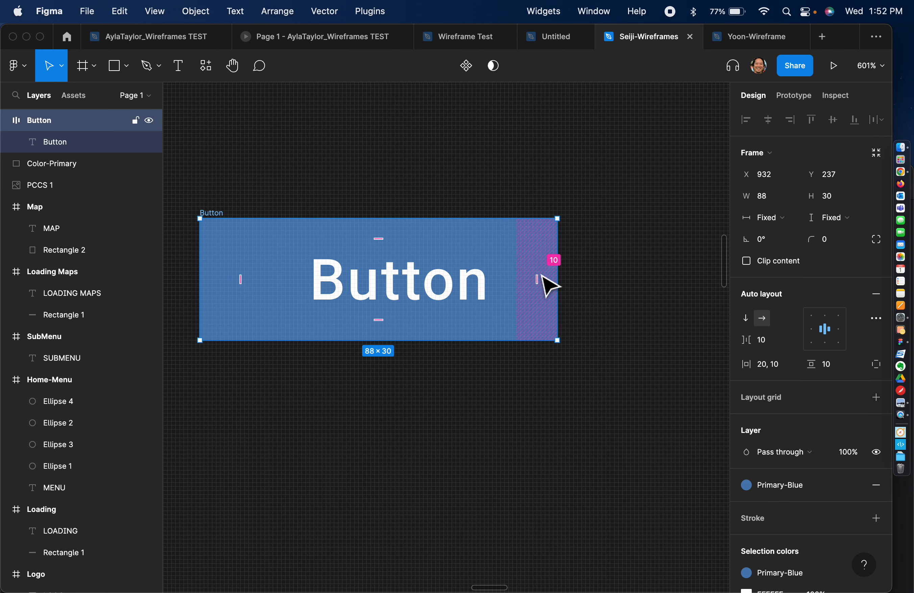
drag(542, 281, 503, 283)
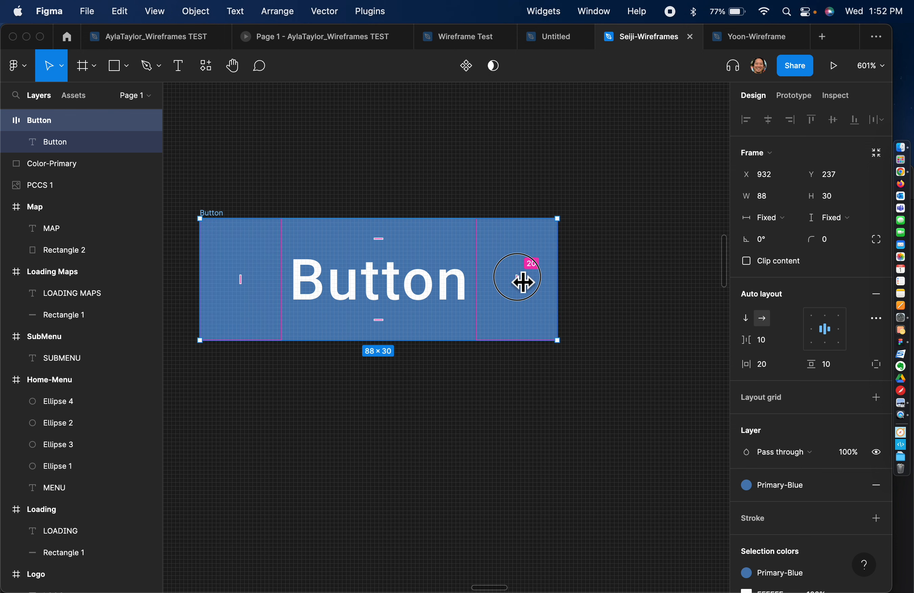
mouse_move(523, 285)
mouse_down()
mouse_move(474, 294)
mouse_move(527, 292)
mouse_up()
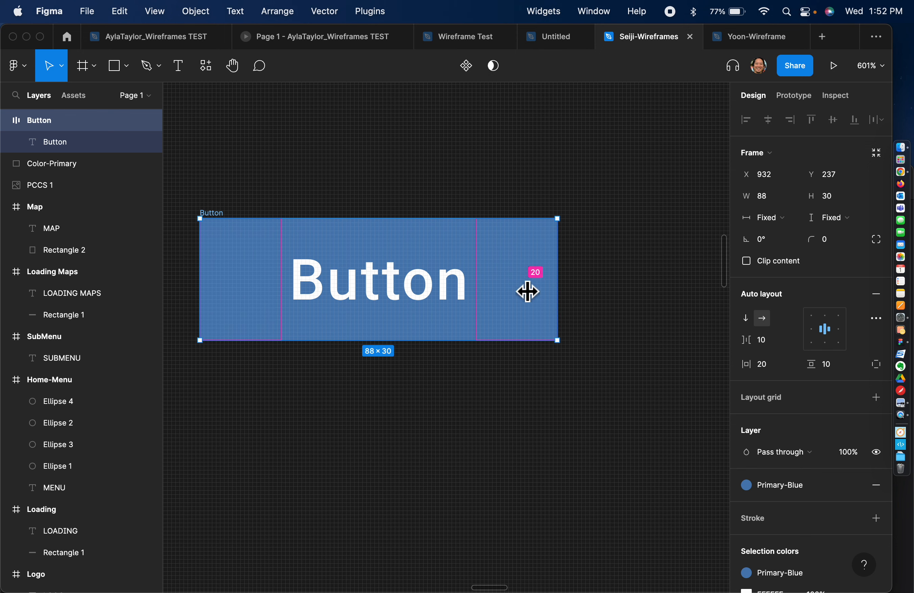
key(alt)
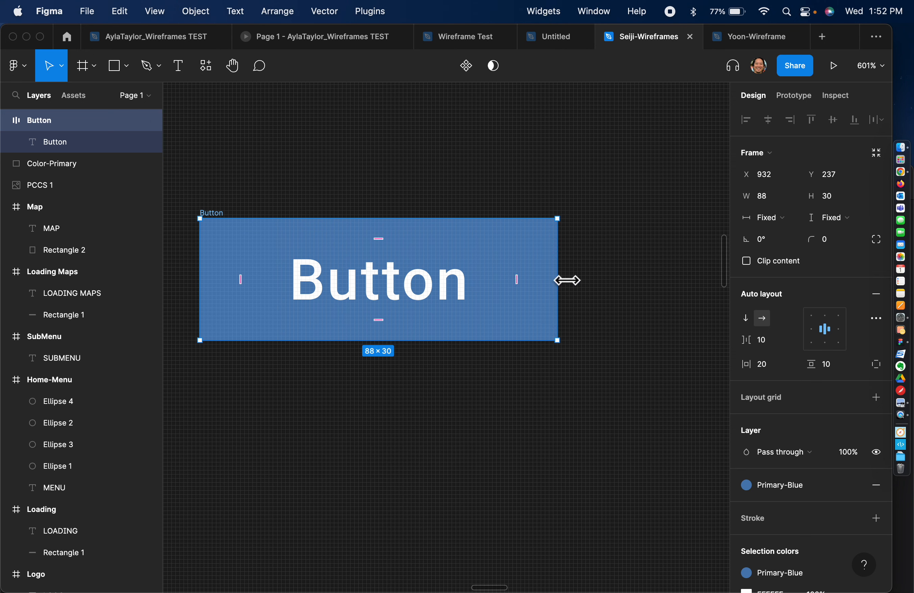
click(591, 300)
click(544, 291)
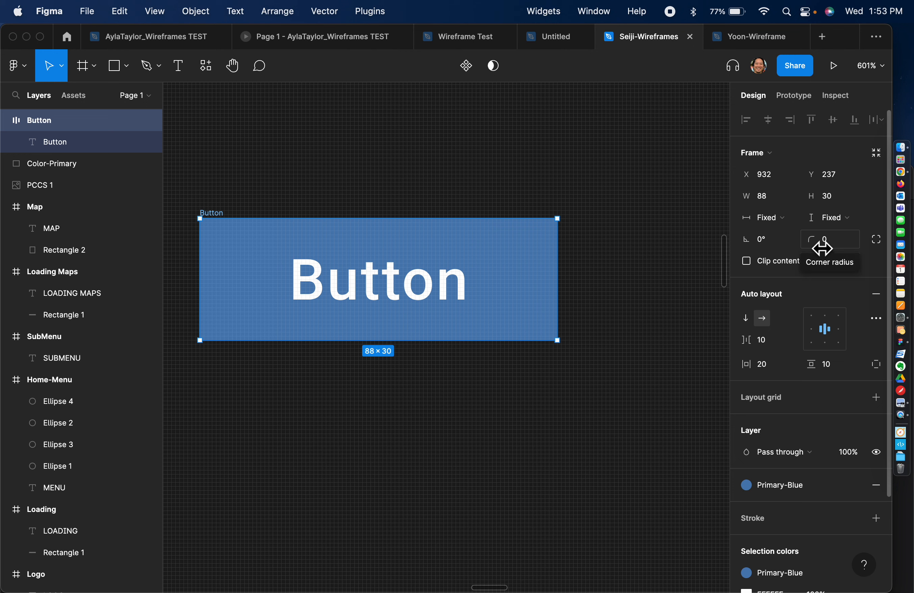
Round the Button frame's corners with a radius of 2.
mouse_move(816, 239)
mouse_down()
mouse_move(838, 245)
mouse_move(826, 244)
mouse_up()
click(686, 288)
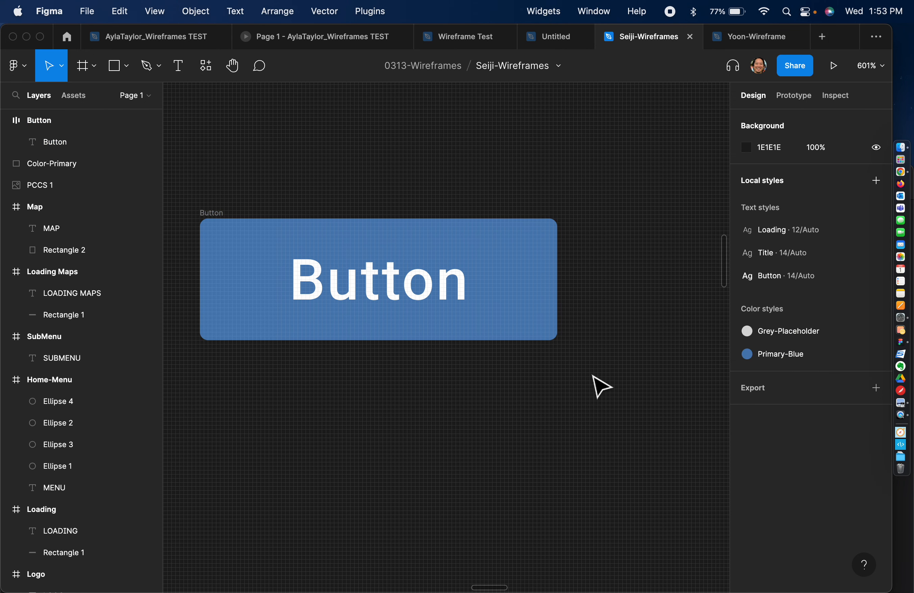
click(544, 313)
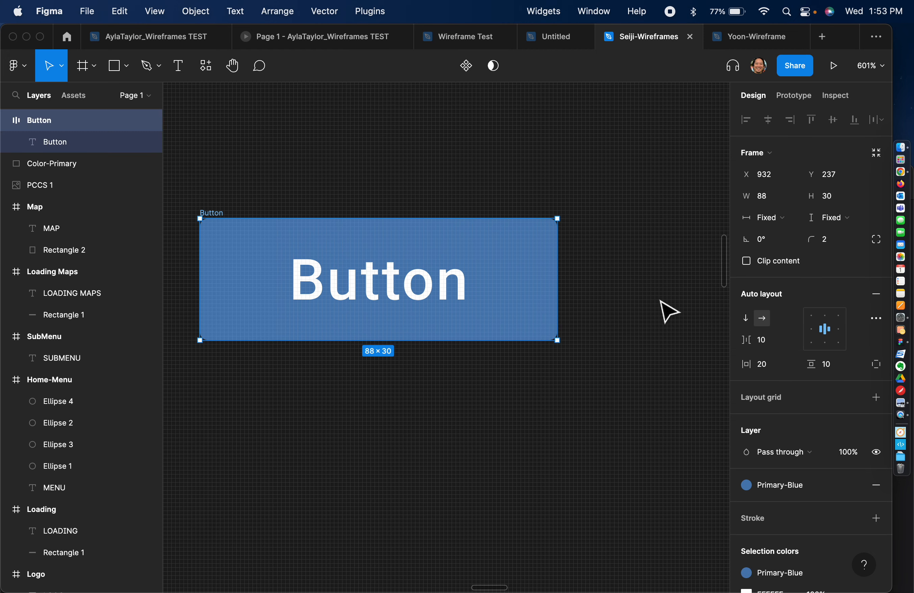
Switch to Chrome and examine the filled button shapes in the Material Design common buttons guidelines.
click(900, 171)
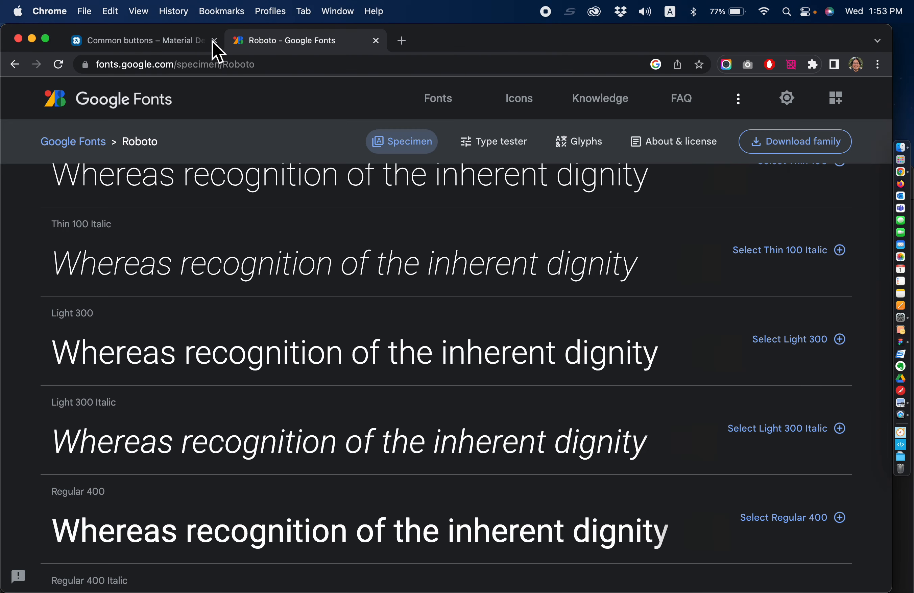
click(186, 47)
scroll(413, 266, up, 5)
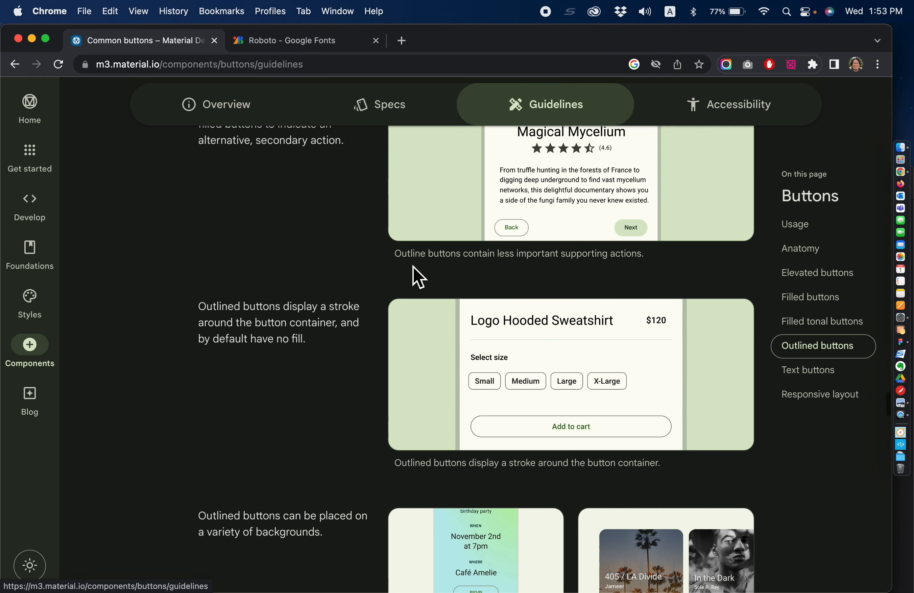
scroll(413, 267, up, 10)
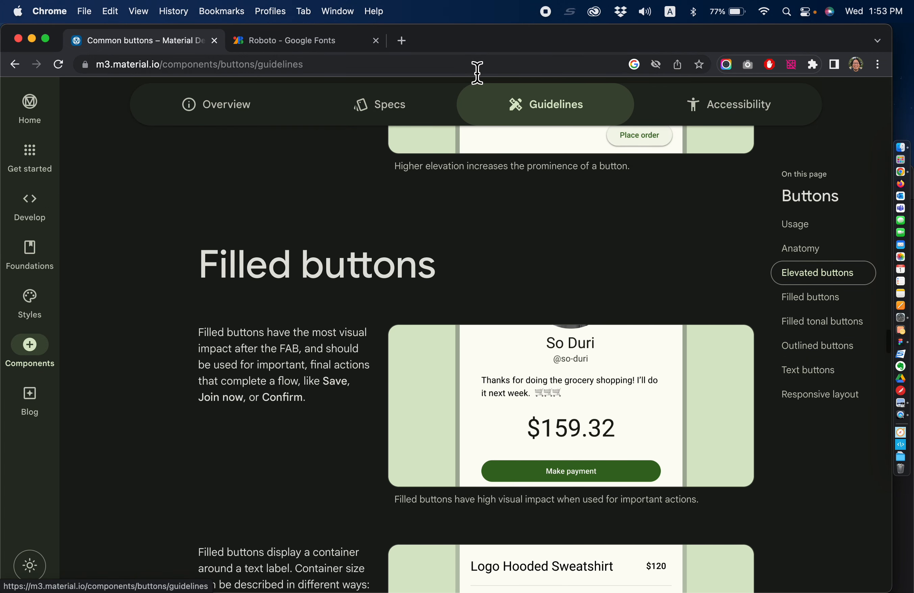
scroll(498, 186, up, 2)
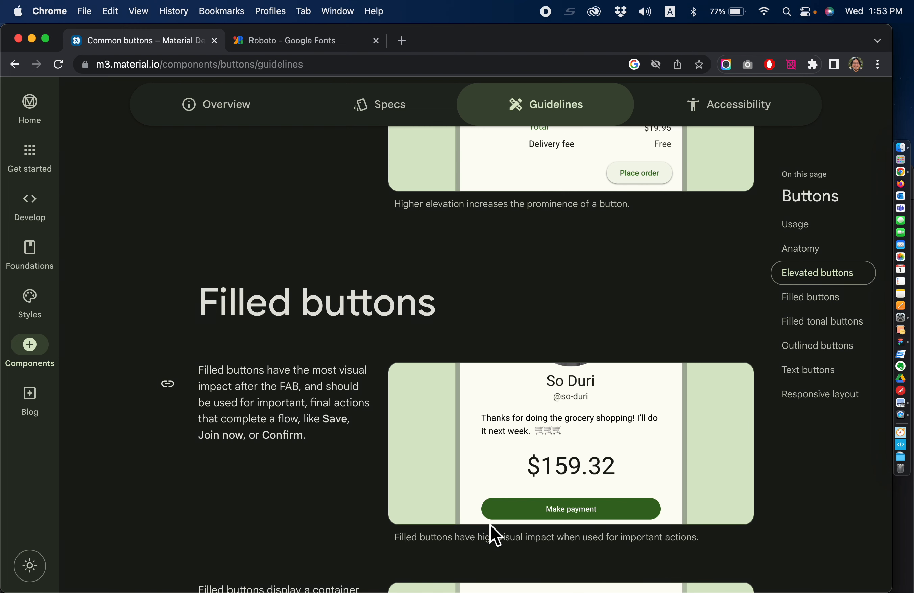
Return to Figma and set the Button frame's corner radius to 15.
key(super+Tab)
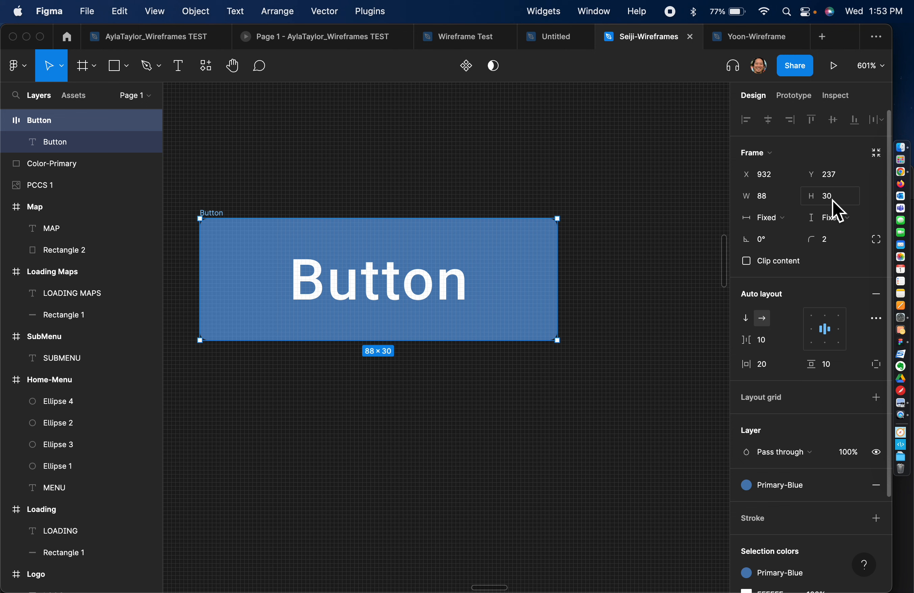
click(828, 240)
text(15)
key(Tab)
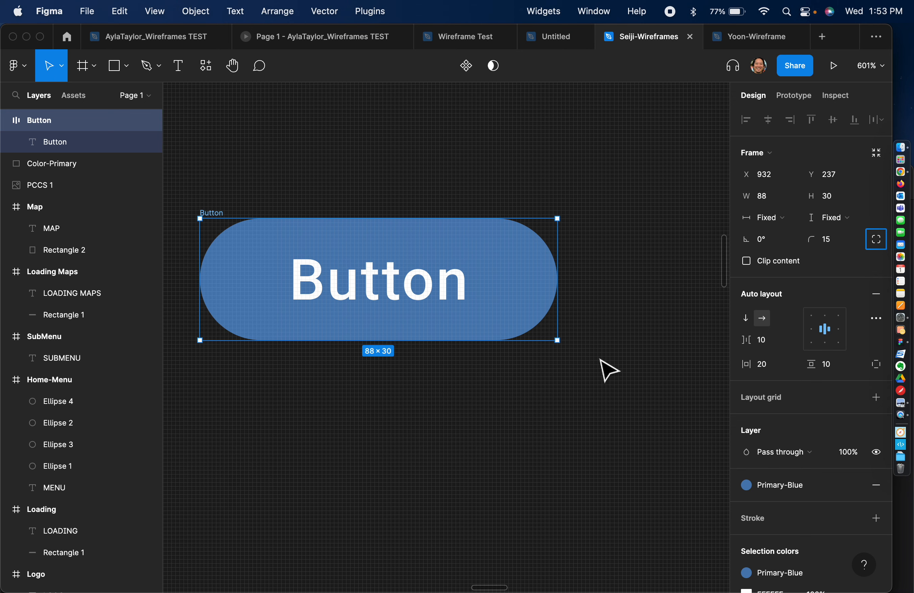
click(587, 382)
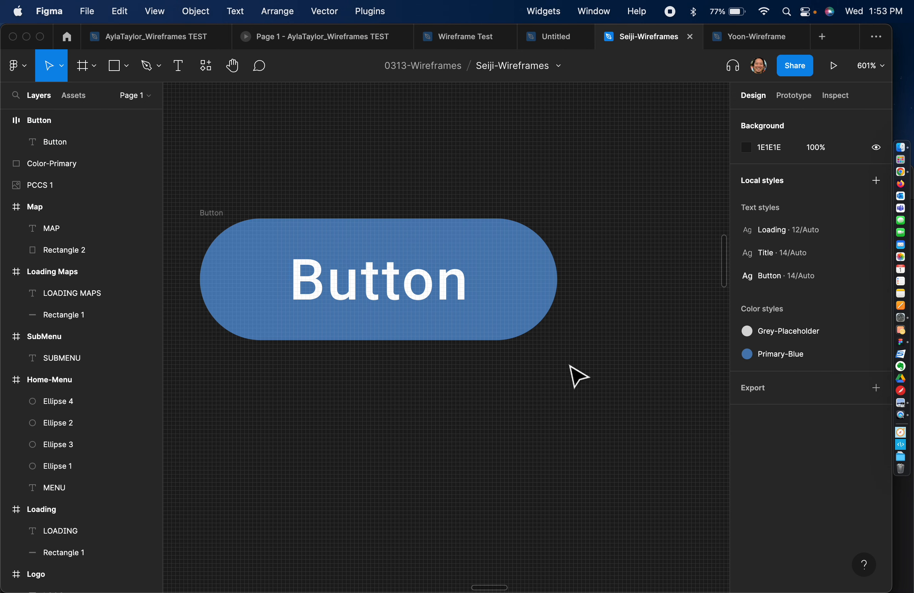
Try replacing the Button frame's label with random text and undo the edit.
click(540, 330)
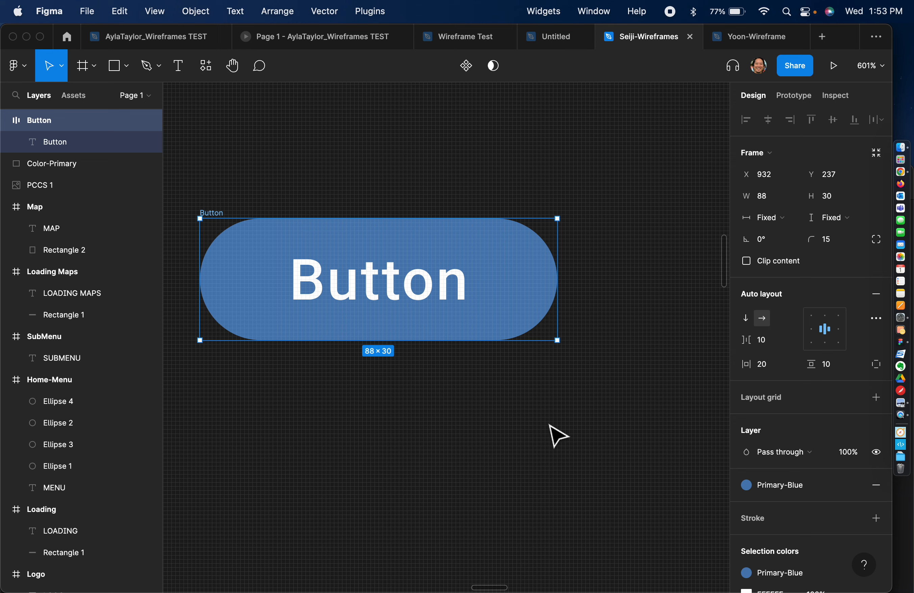
double_click(391, 266)
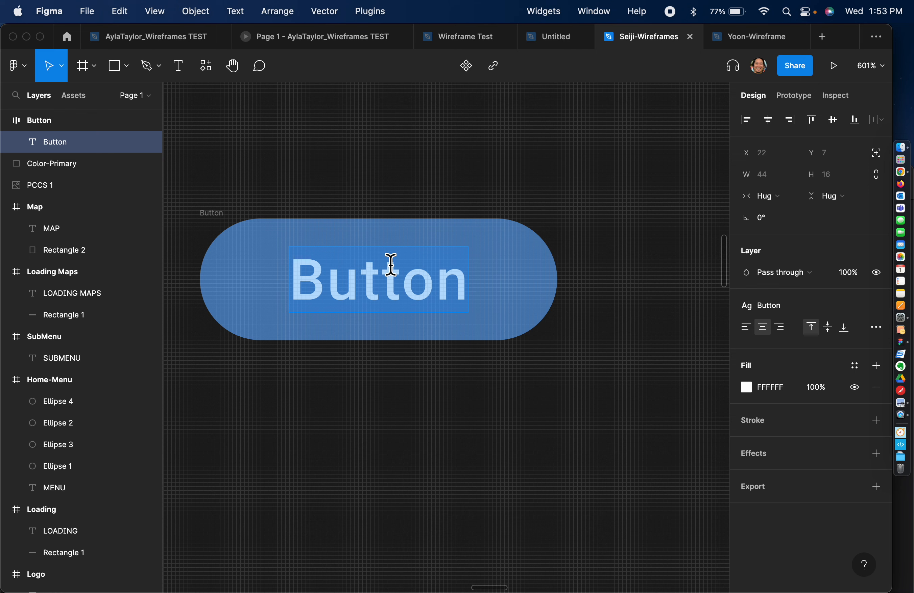
text(kjhjhaljskdhf jkh)
key(super+z)
key(Escape)
click(431, 364)
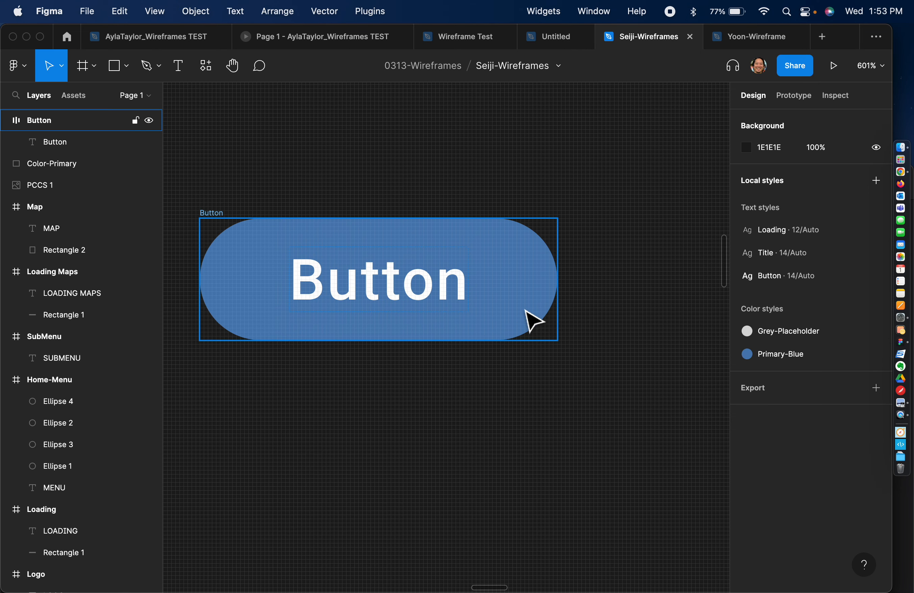
click(533, 321)
click(534, 389)
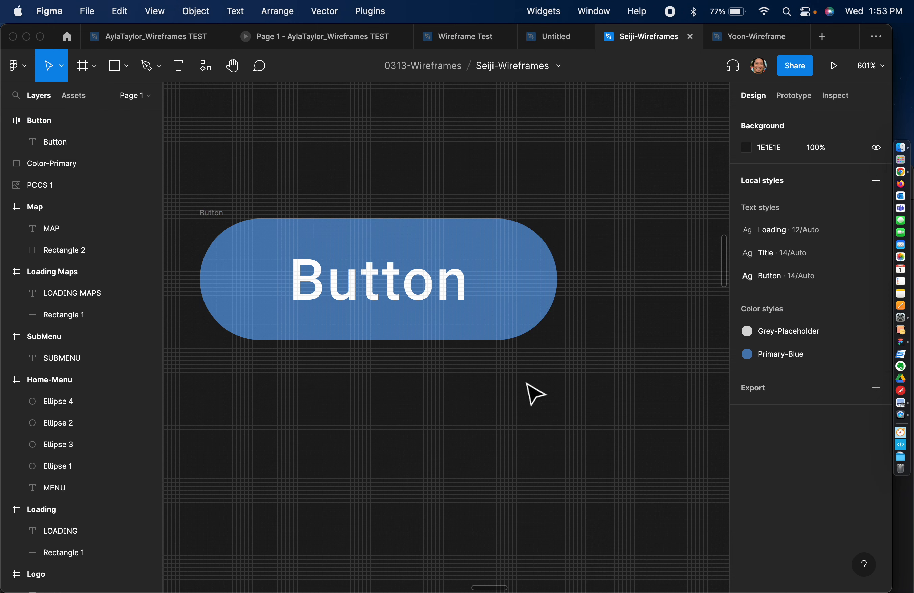
click(384, 238)
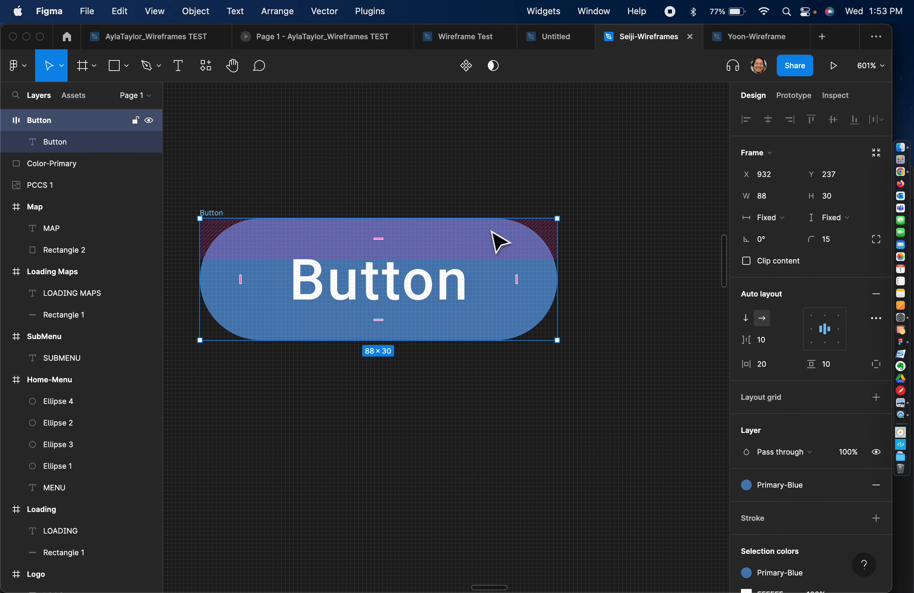
click(612, 251)
click(217, 211)
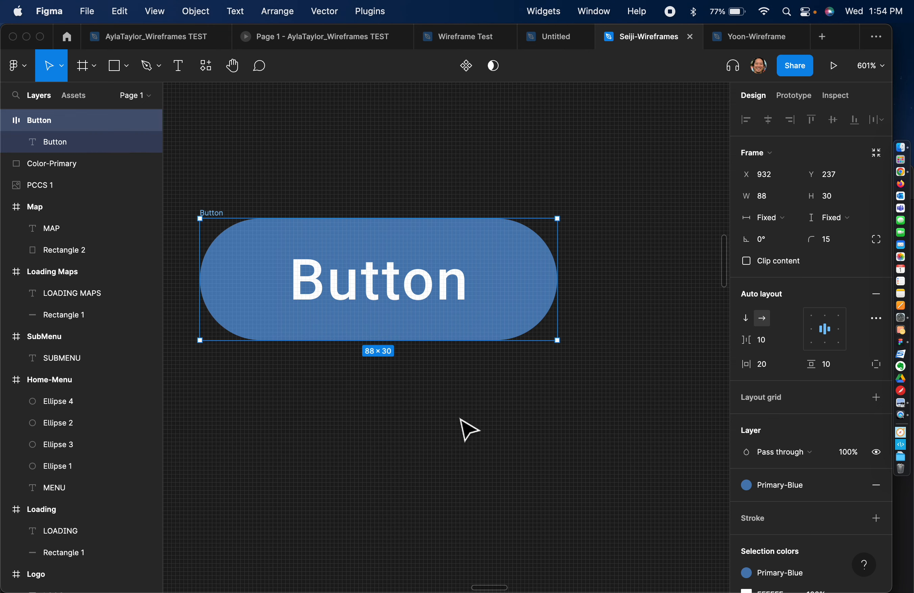
click(468, 429)
Add a separate text layer reading Button in the empty canvas below the rounded button.
scroll(460, 419, down, 3)
scroll(461, 420, left, 2)
scroll(460, 420, up, 1)
scroll(460, 419, right, 1)
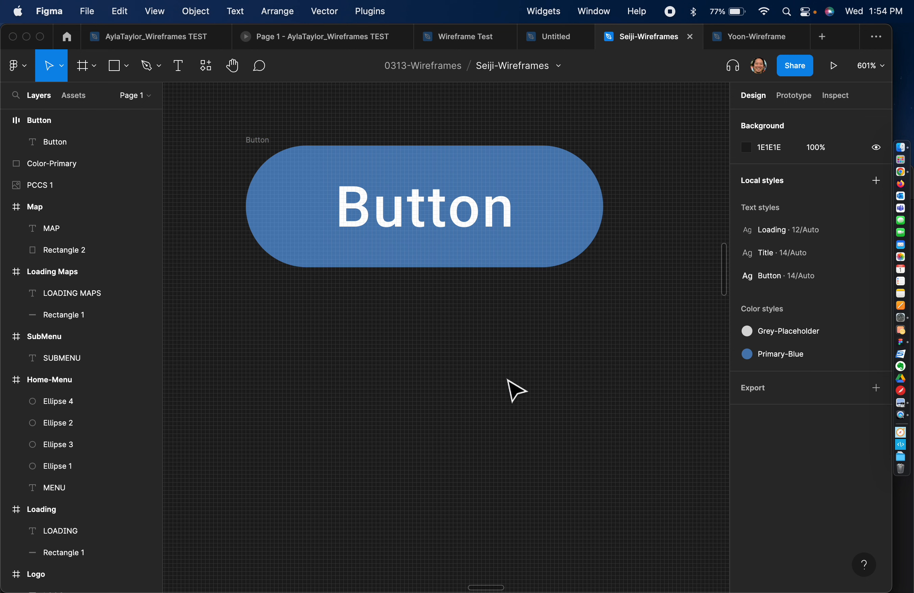
key(t)
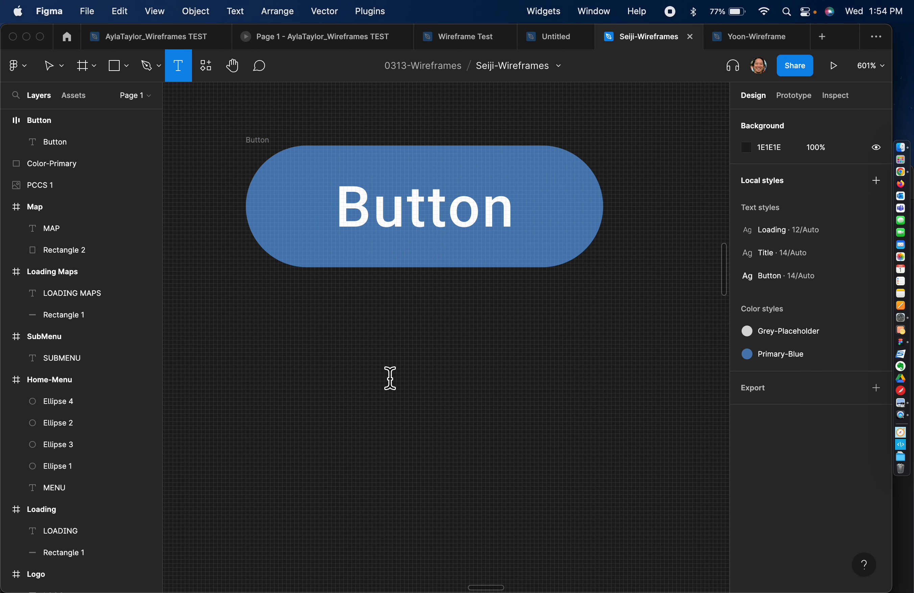
click(388, 378)
text(Butoon)
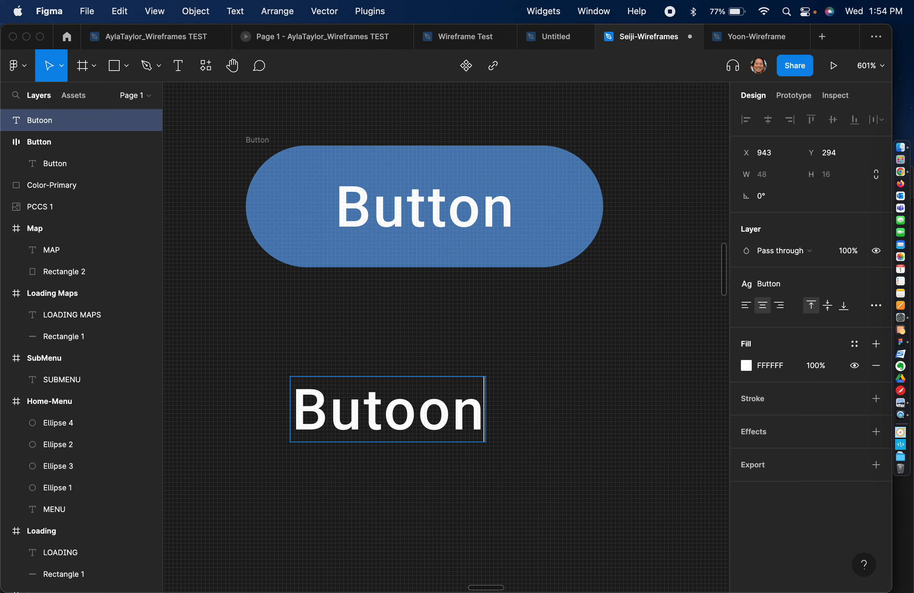
key(BackSpace)
key(BackSpace)
key(BackSpace)
text(ton)
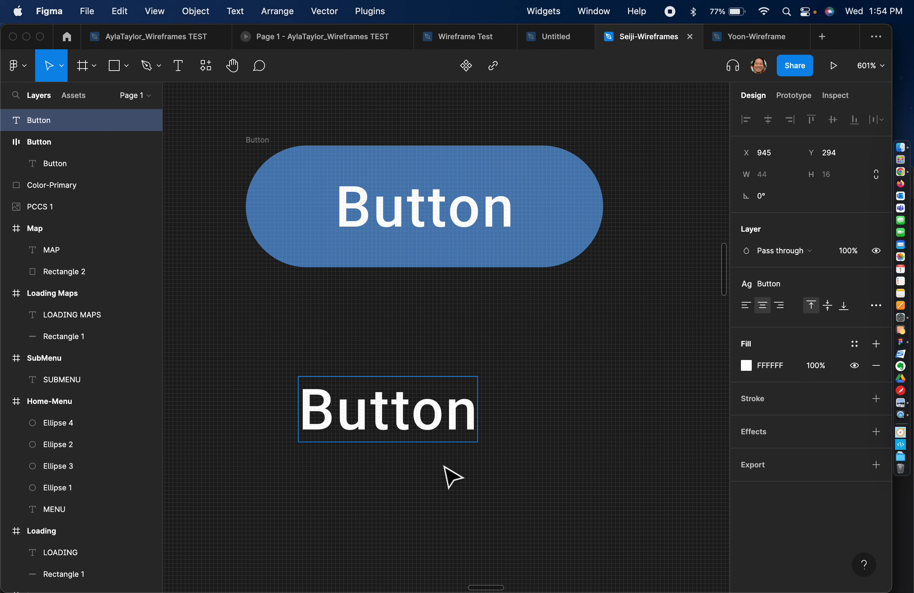
key(Escape)
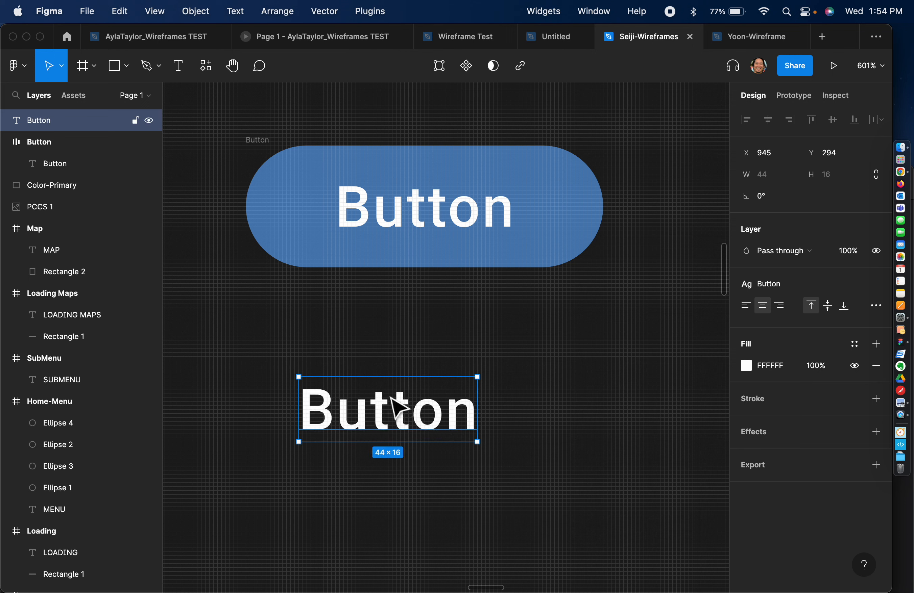
Wrap the new Button text in an auto layout frame and fill it with the Primary-Blue color style.
key(shift+a)
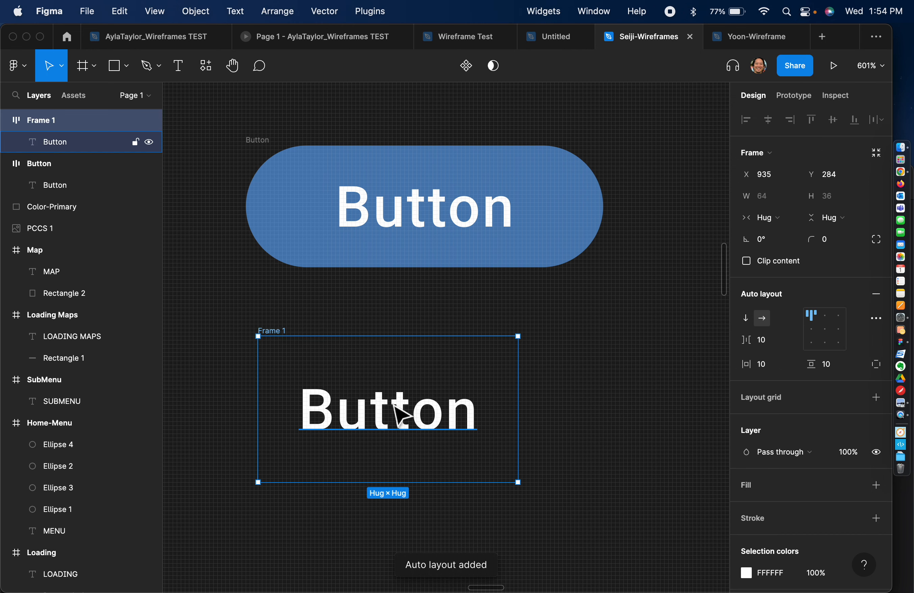
click(402, 415)
click(517, 351)
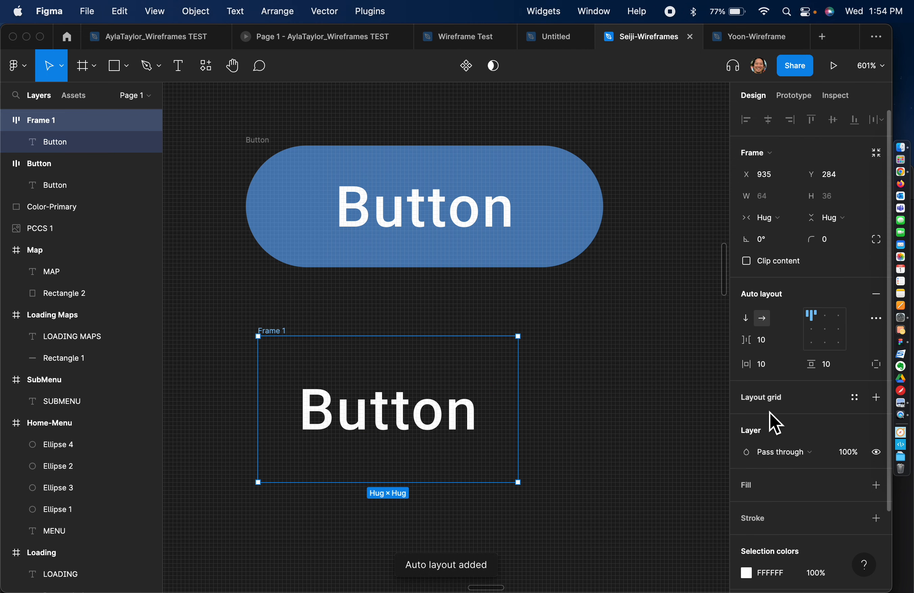
click(854, 487)
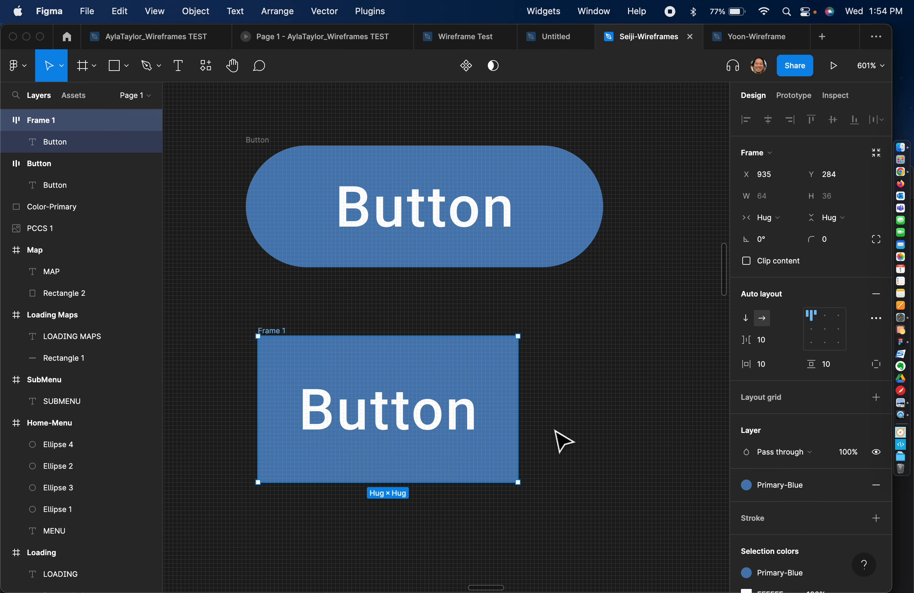
click(562, 440)
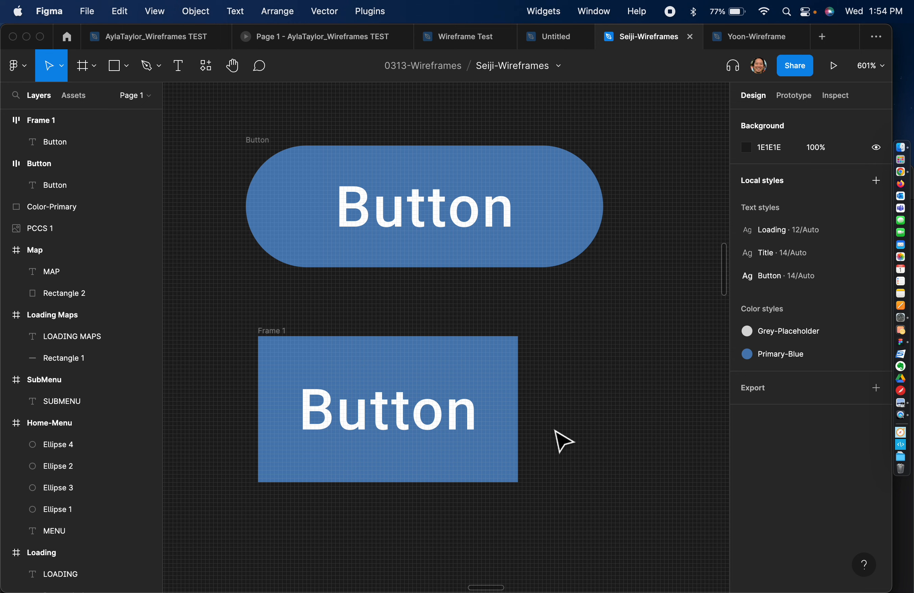
Delete the second, square-cornered button frame below the rounded button.
click(471, 431)
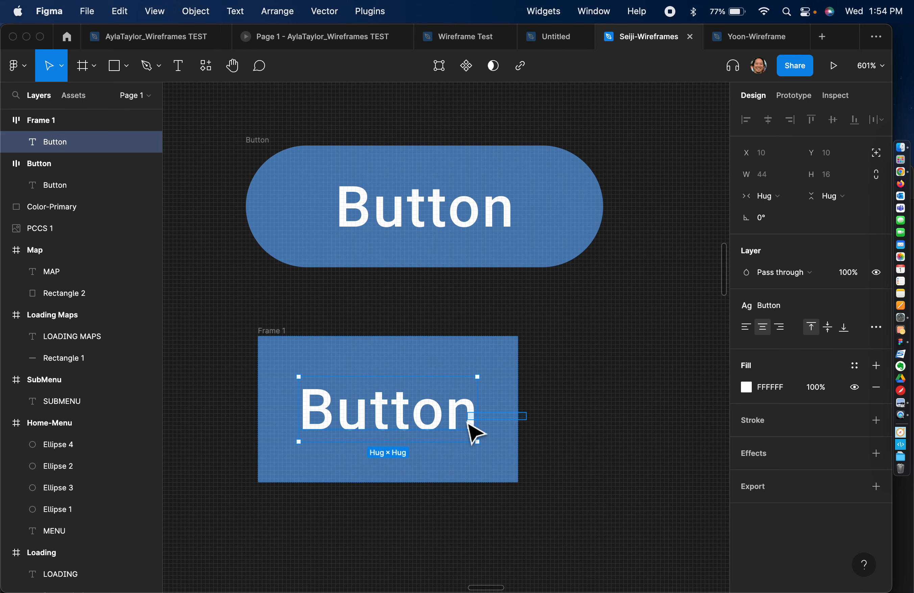
click(333, 368)
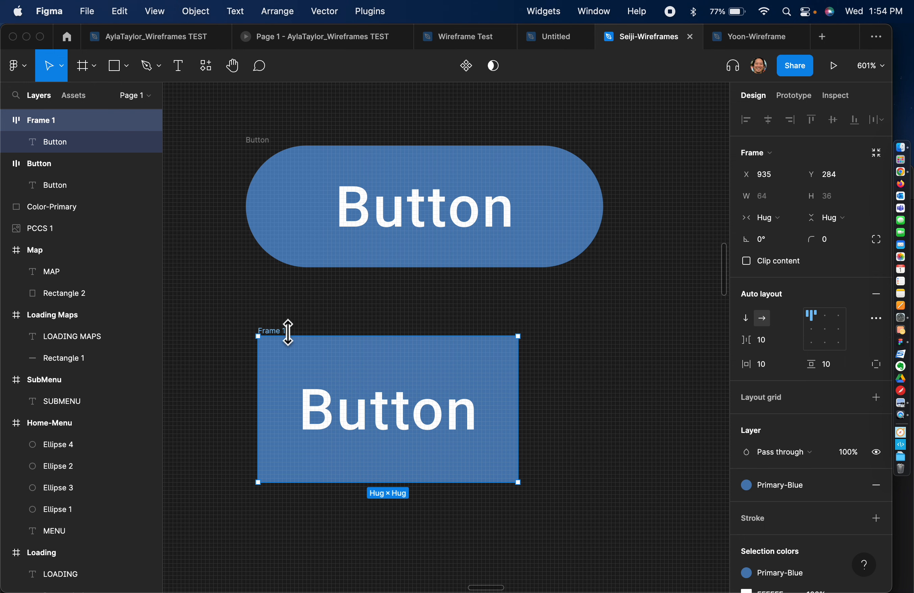
key(Delete)
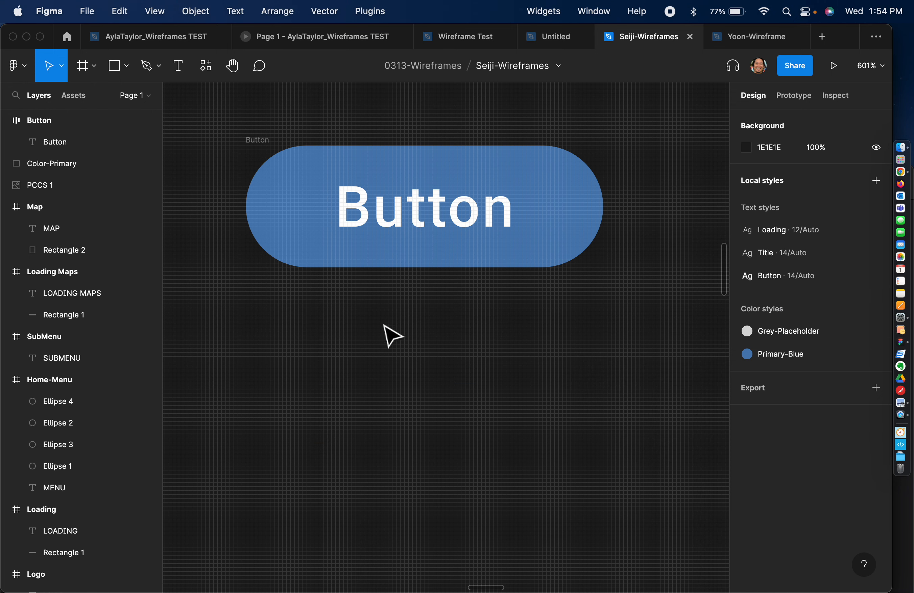
Convert the rounded Button frame below the SubMenu wireframe into a reusable component.
click(309, 219)
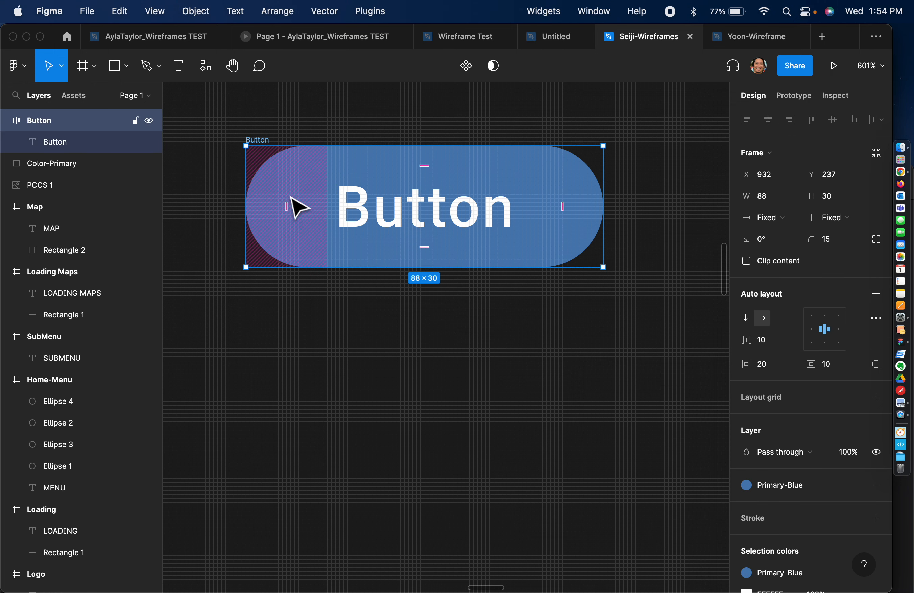
scroll(365, 268, up, 3)
scroll(366, 268, down, 3)
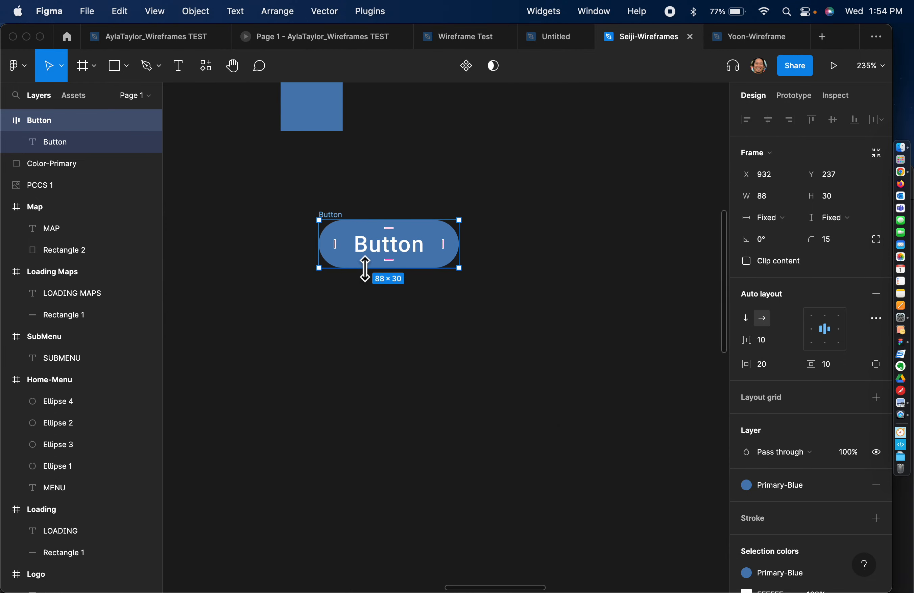
scroll(367, 265, up, 5)
scroll(362, 283, down, 2)
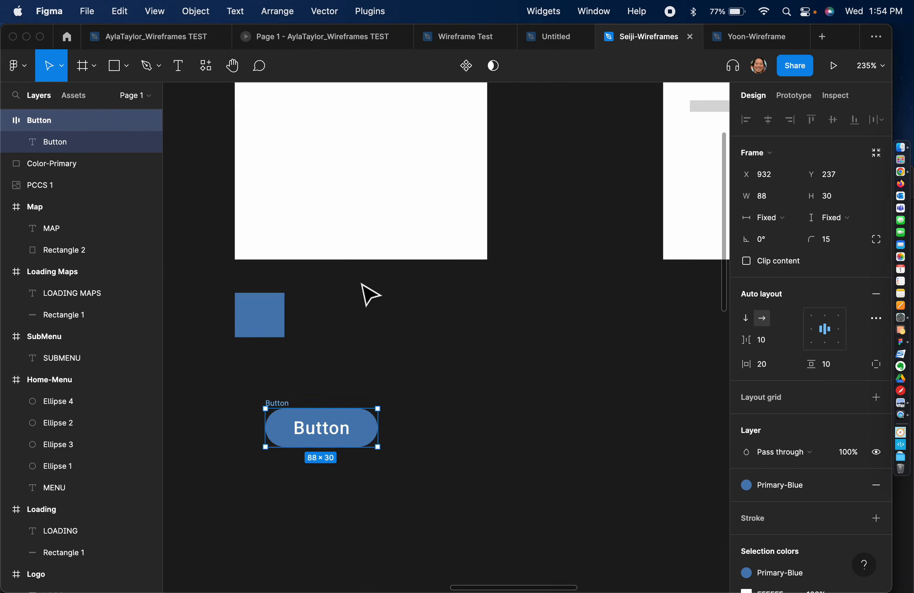
scroll(361, 283, up, 3)
scroll(361, 283, down, 3)
scroll(369, 295, down, 2)
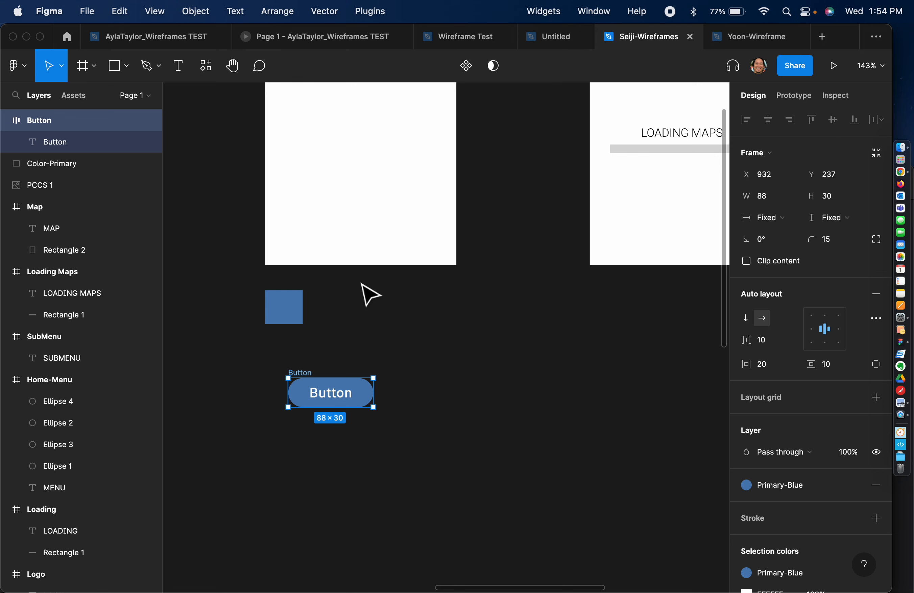
scroll(351, 366, up, 5)
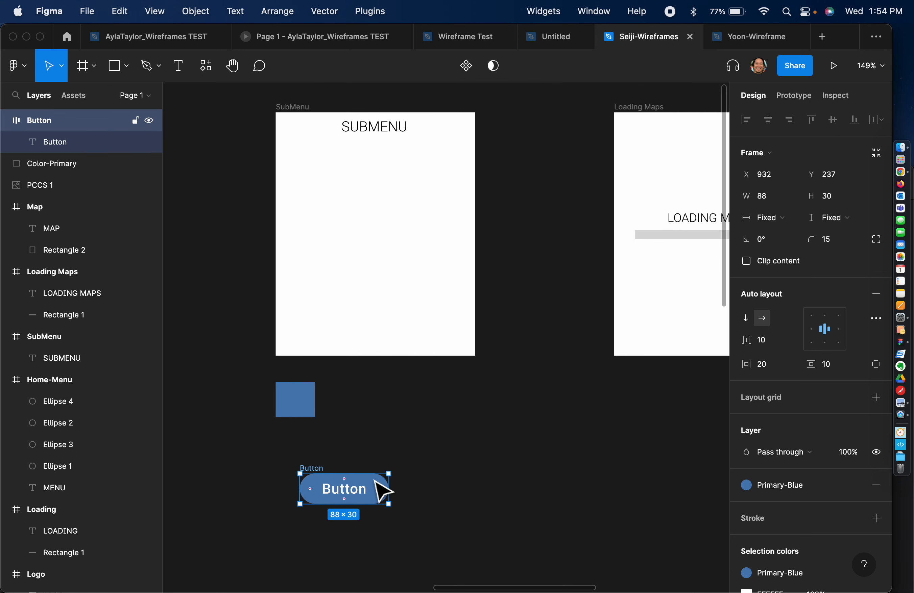
scroll(332, 505, up, 5)
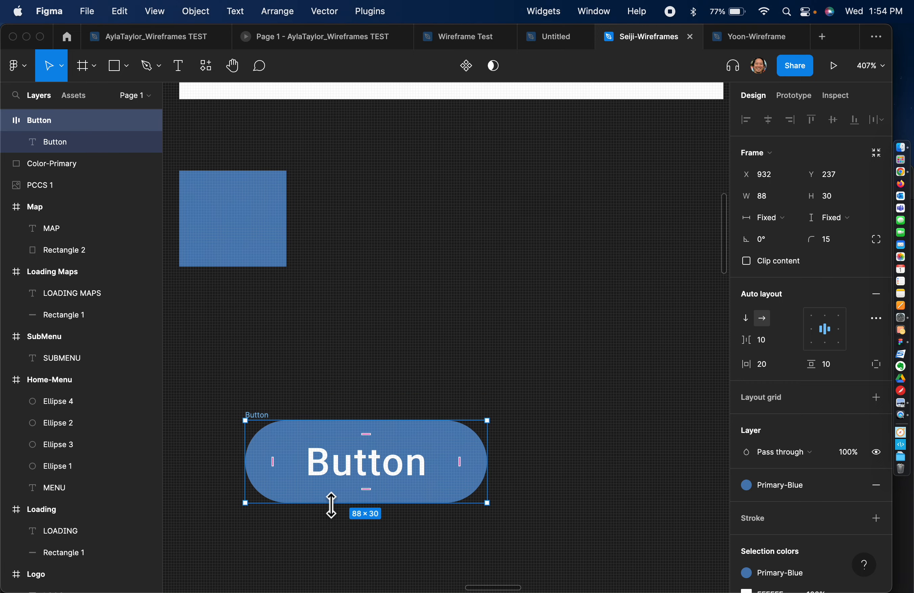
scroll(306, 447, down, 1)
scroll(296, 450, down, 5)
scroll(297, 450, left, 1)
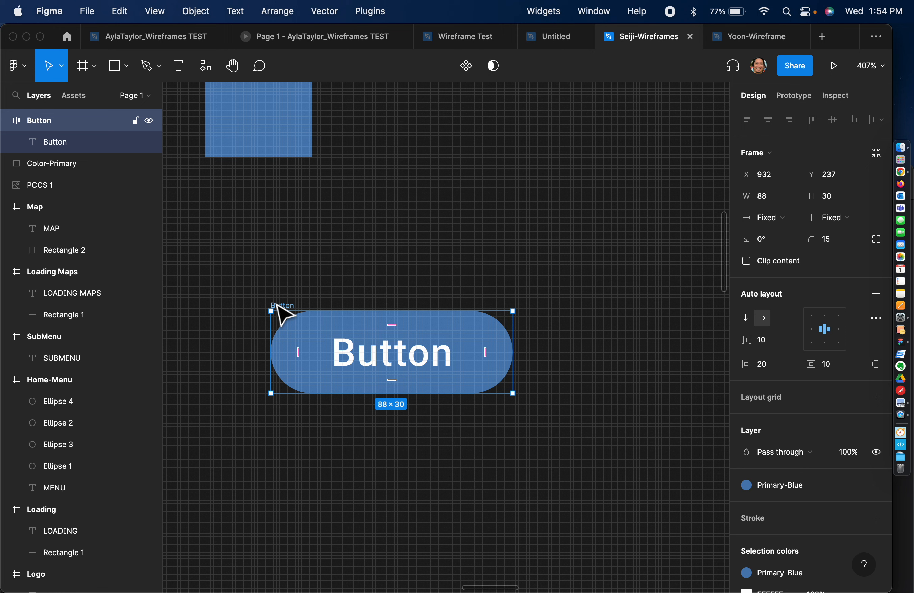
click(471, 70)
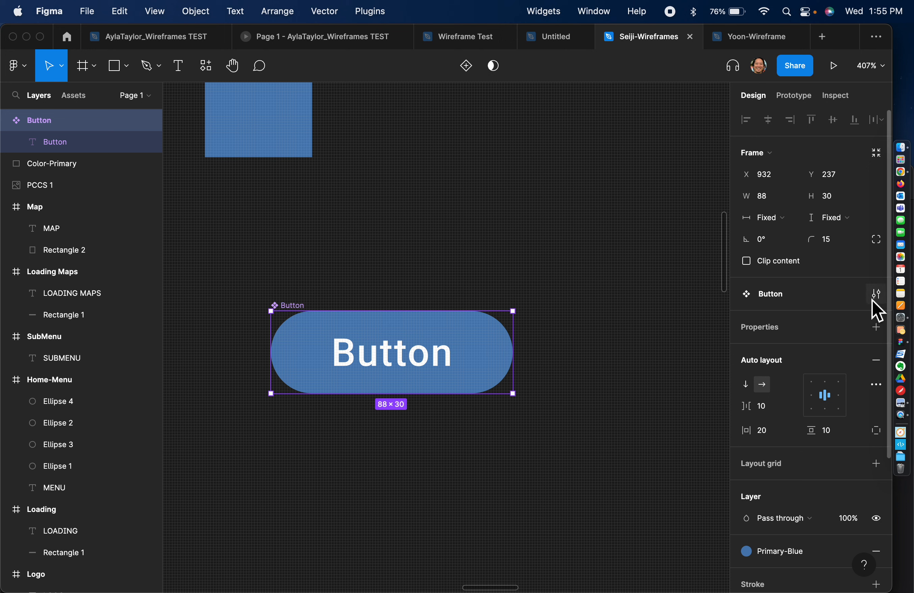
Try placing an instance of the local Button component on the empty canvas and delete it.
click(85, 104)
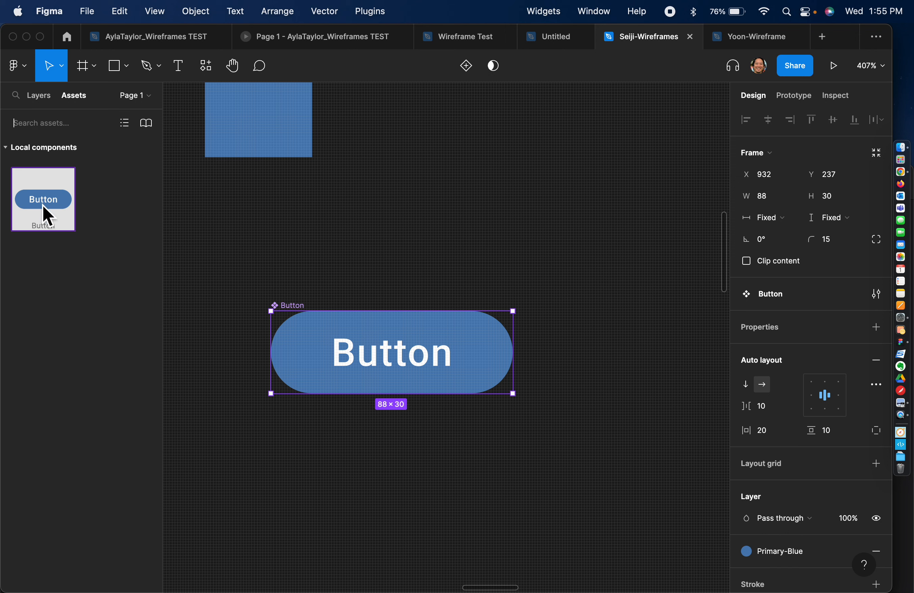
drag(43, 206, 538, 222)
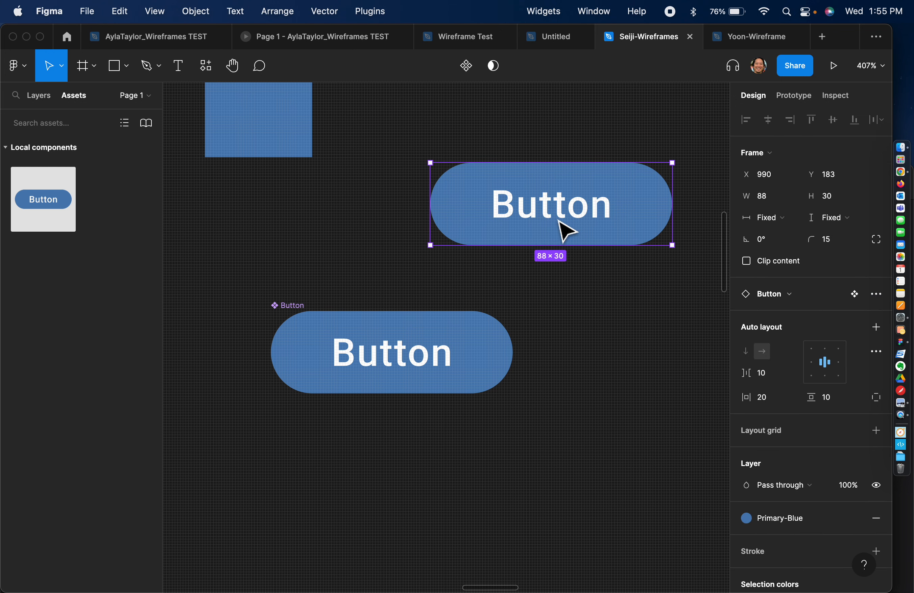
key(Delete)
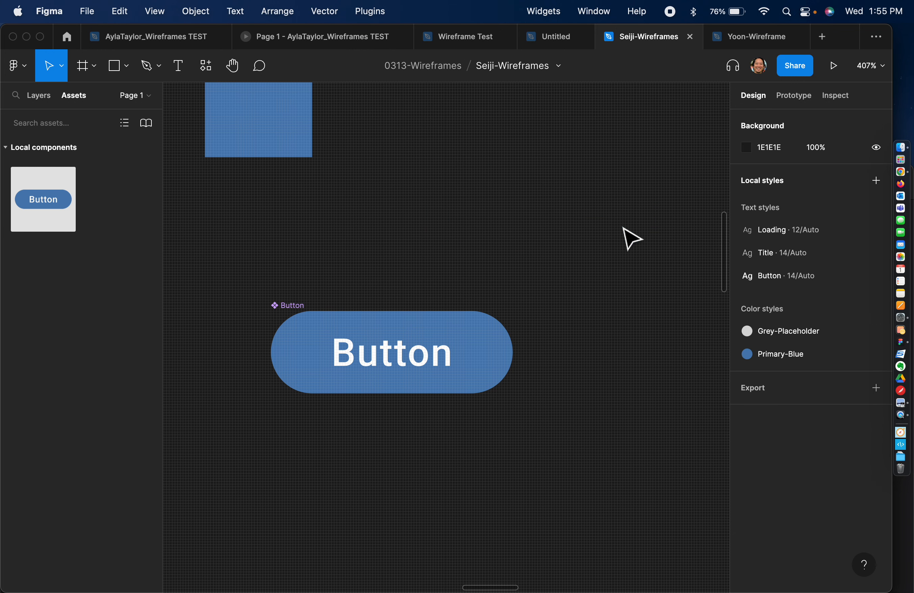
Place an instance of the Button component inside the SubMenu frame, centred below the SUBMENU title at X 54, Y 36.
click(41, 97)
click(297, 315)
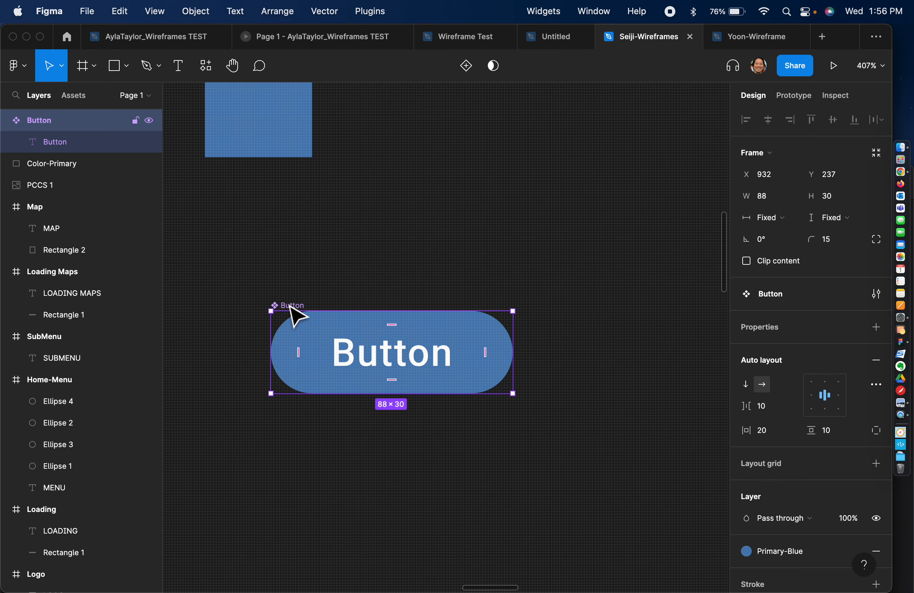
scroll(296, 315, right, 3)
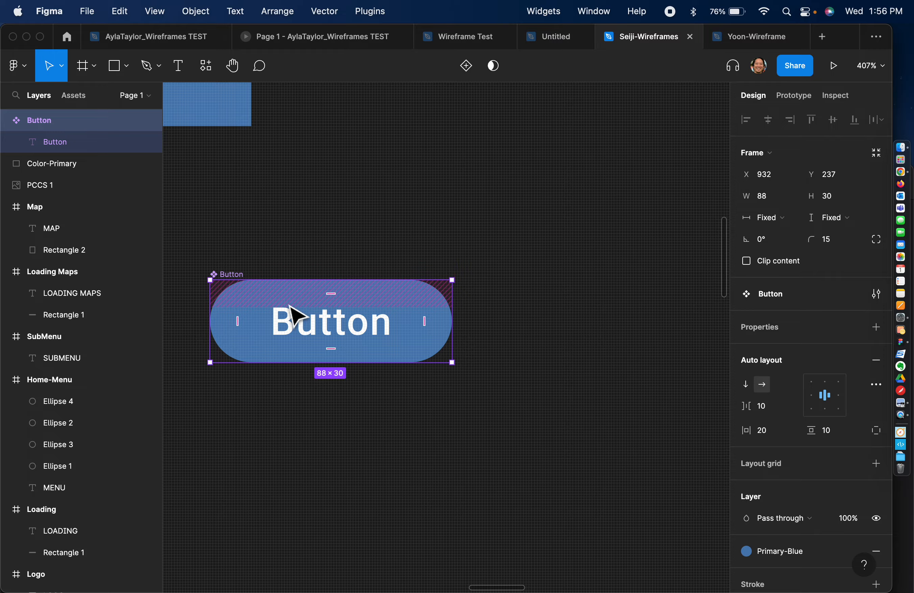
scroll(296, 316, up, 15)
scroll(297, 317, up, 5)
scroll(298, 317, right, 2)
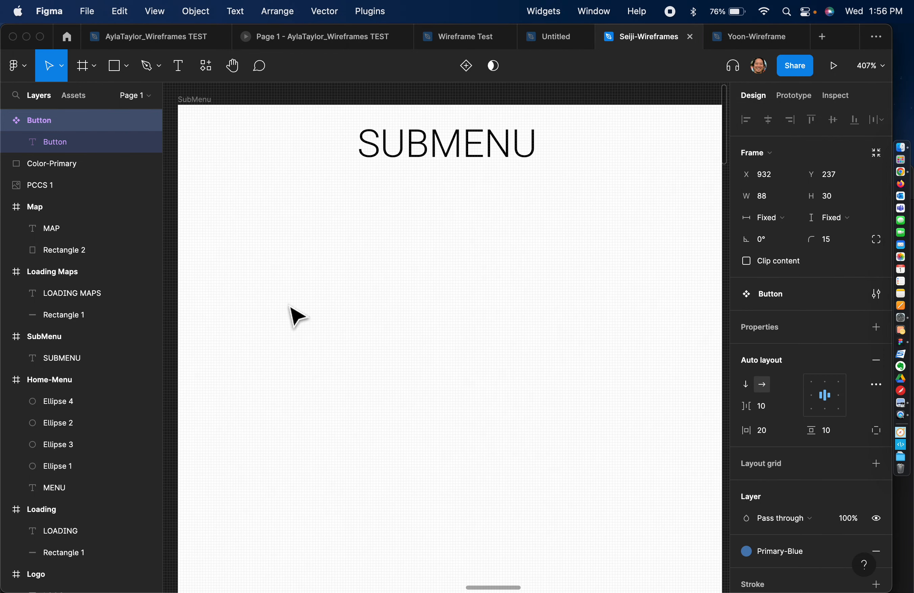
scroll(297, 316, down, 1)
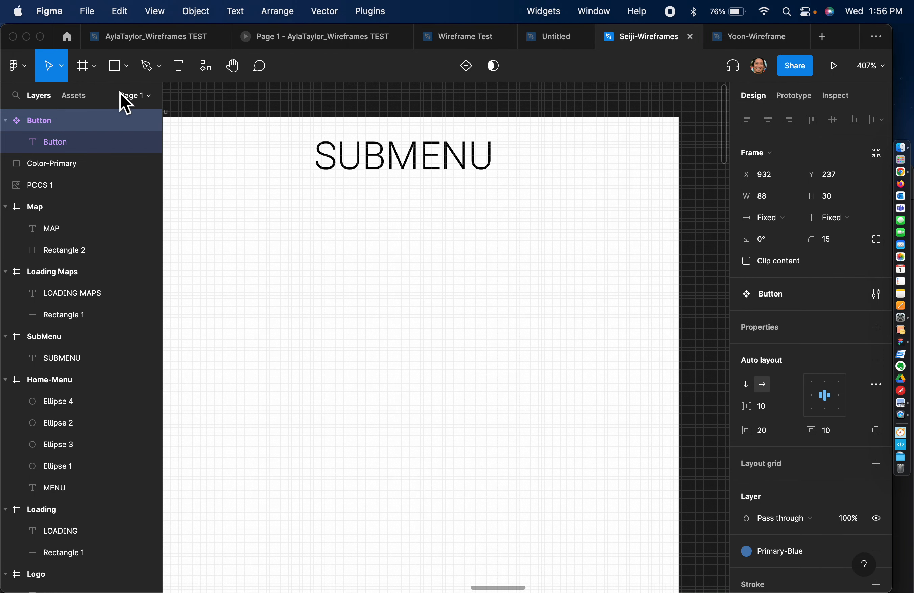
click(76, 99)
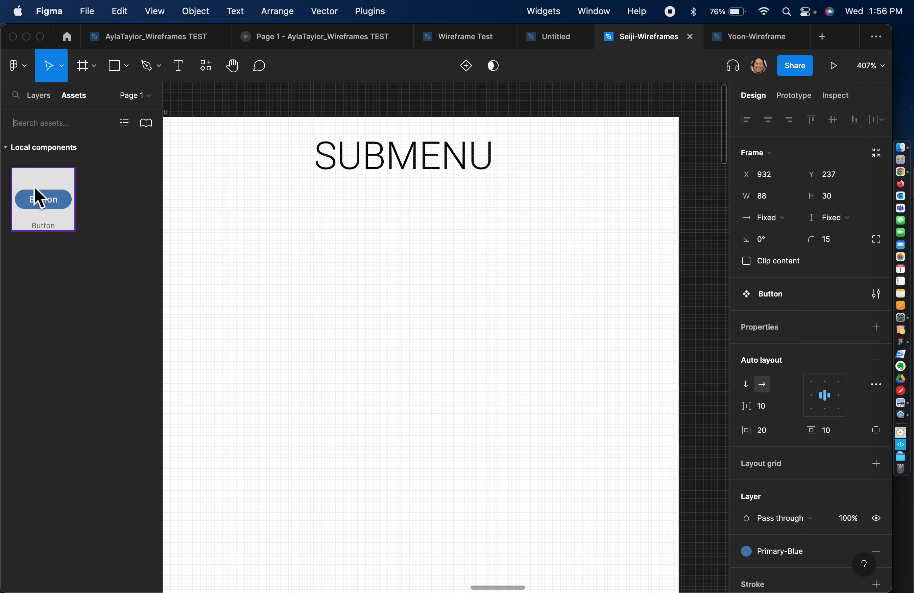
drag(49, 206, 455, 264)
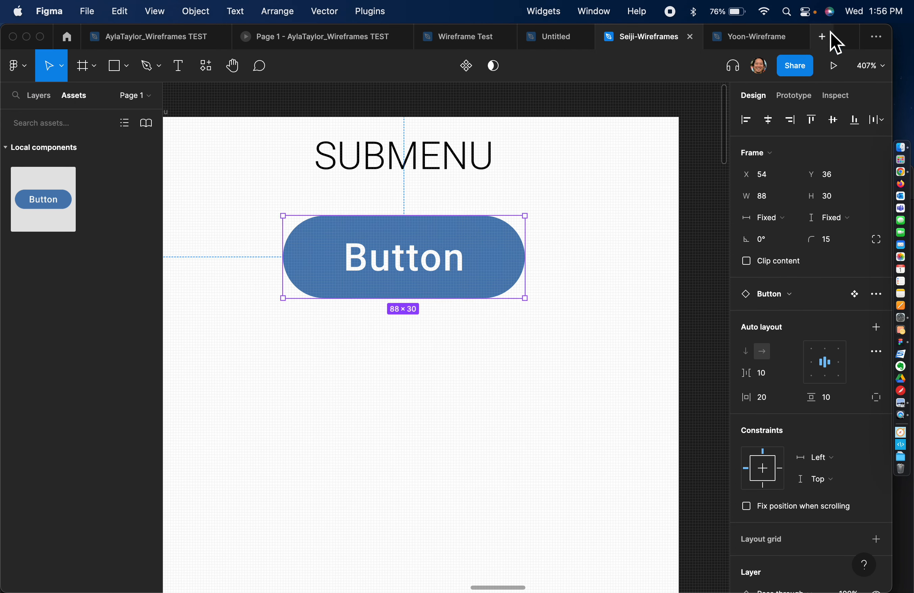
Preview the SubMenu screen as a prototype and return to the Seiji-Wireframes design file.
click(840, 72)
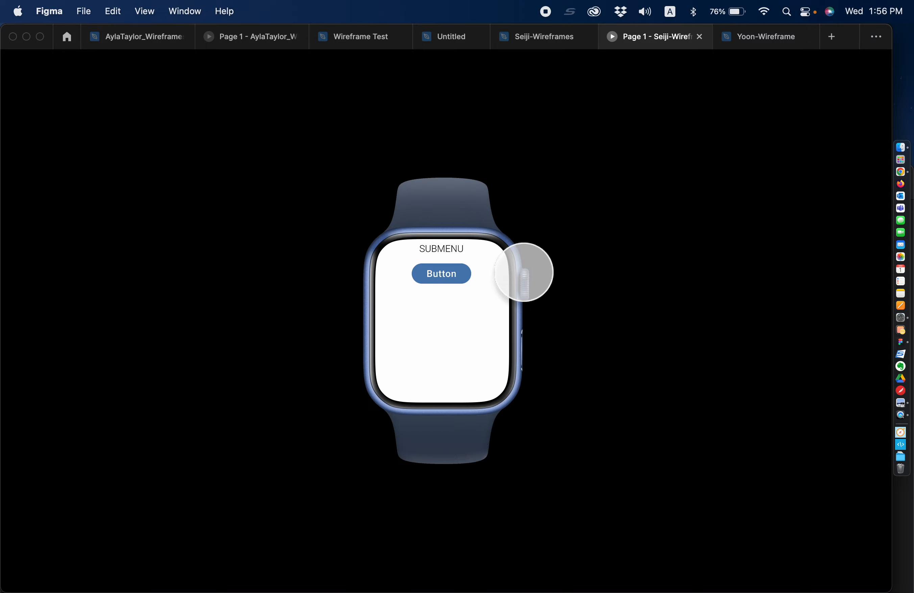
click(551, 39)
Compare the main Button component with its instance under SubMenu in the layer hierarchy.
scroll(474, 354, down, 20)
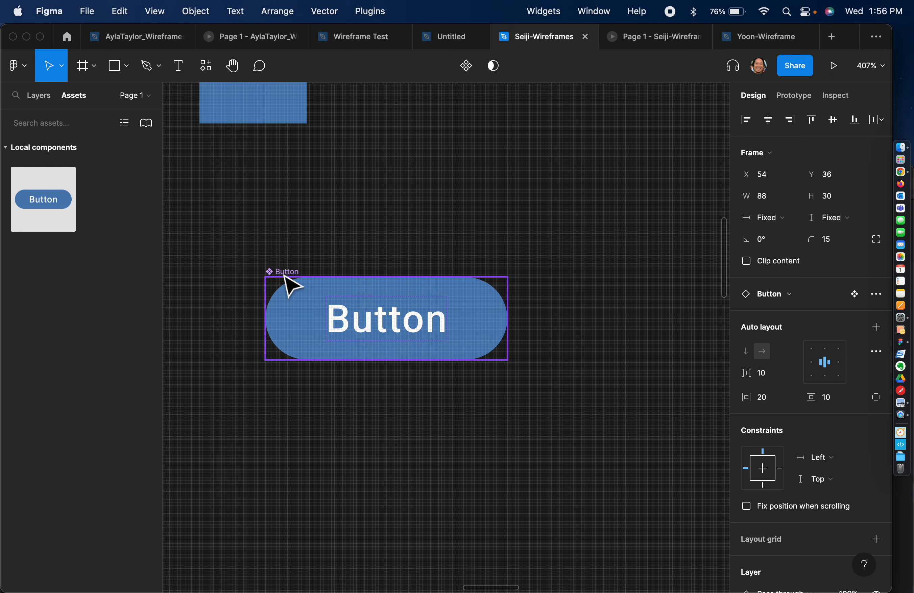
click(46, 99)
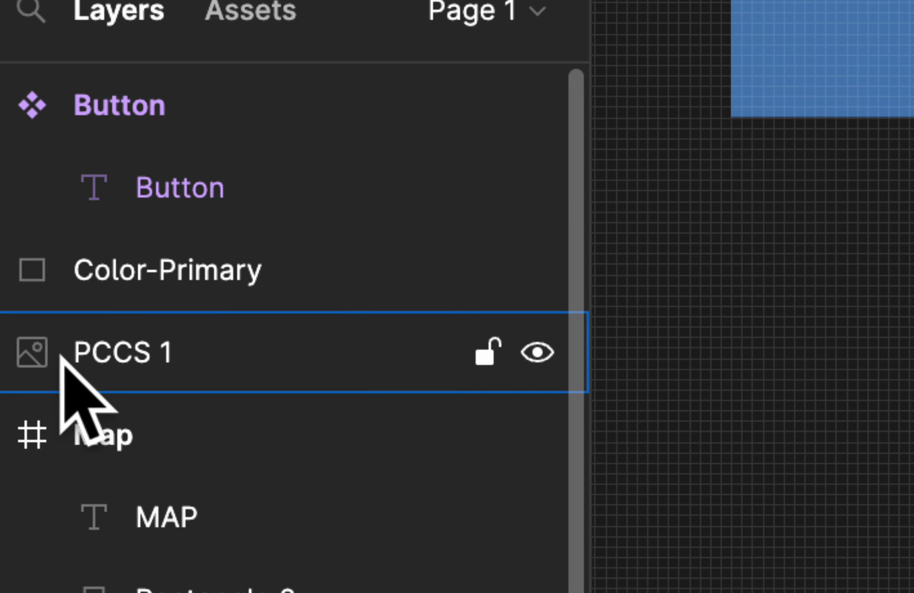
scroll(63, 370, down, 5)
scroll(81, 540, down, 6)
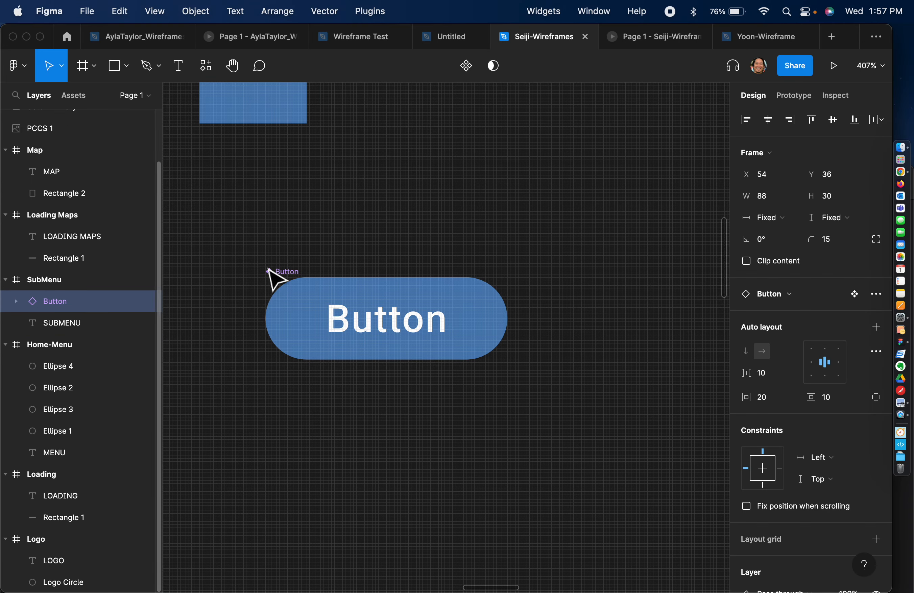
Examine the property types that can be created for the main Button component.
click(289, 272)
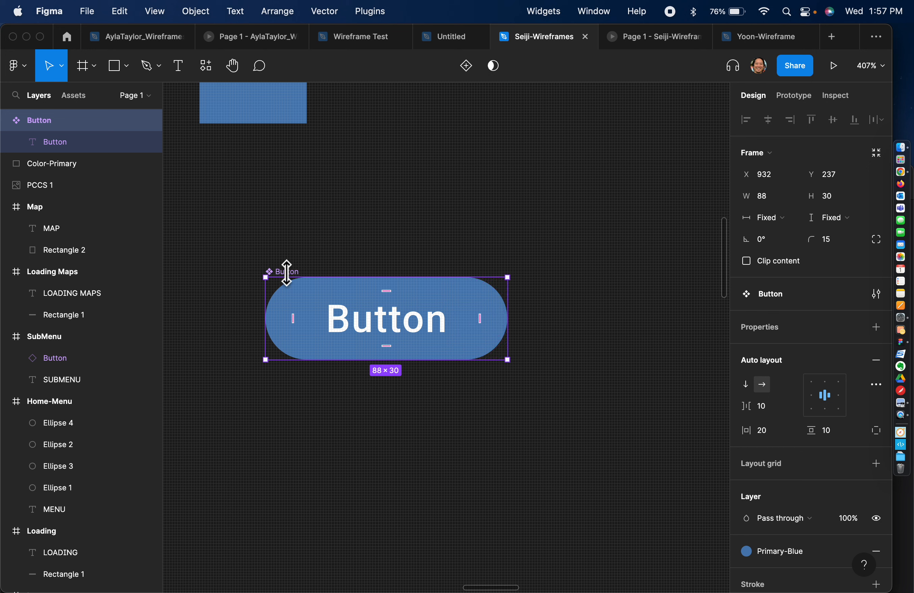
click(875, 329)
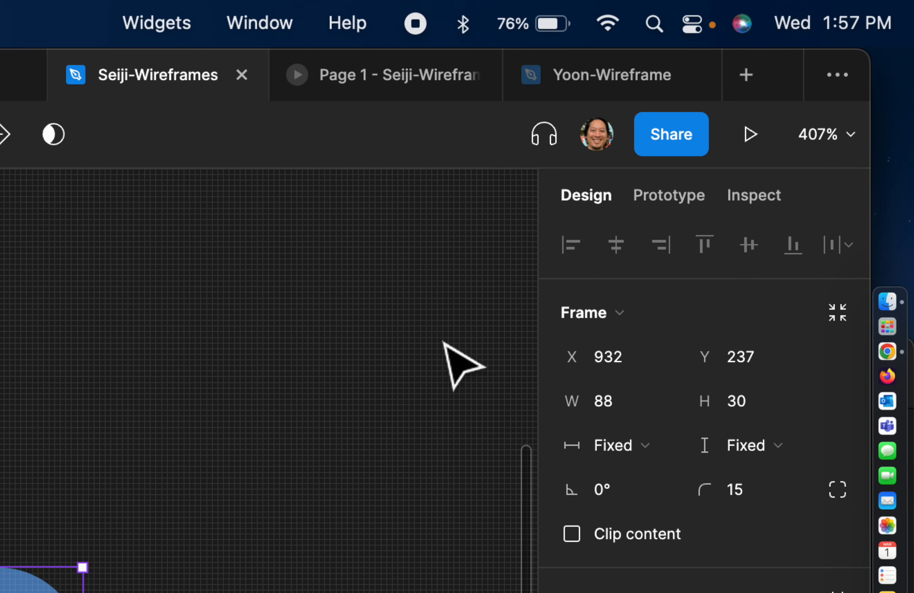
scroll(442, 414, down, 3)
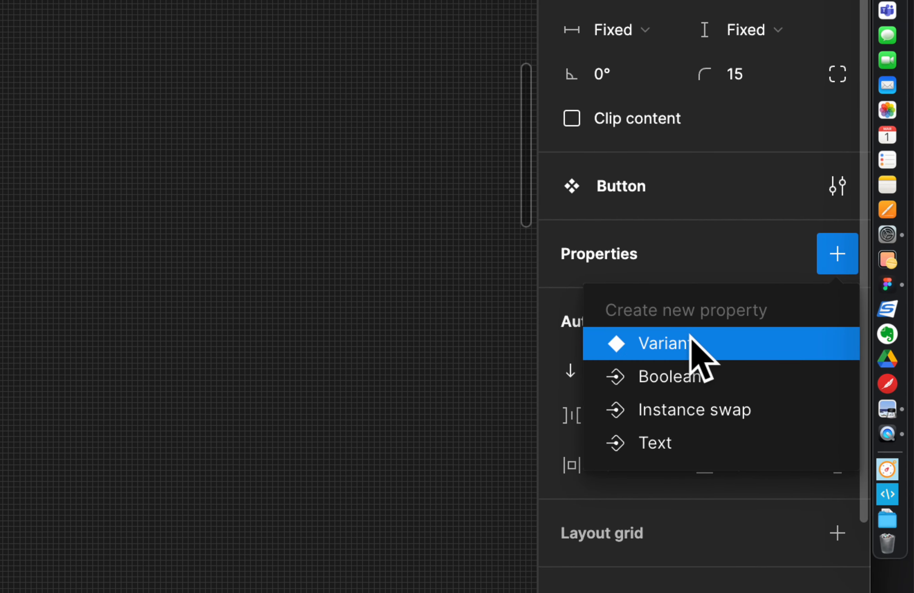
click(430, 291)
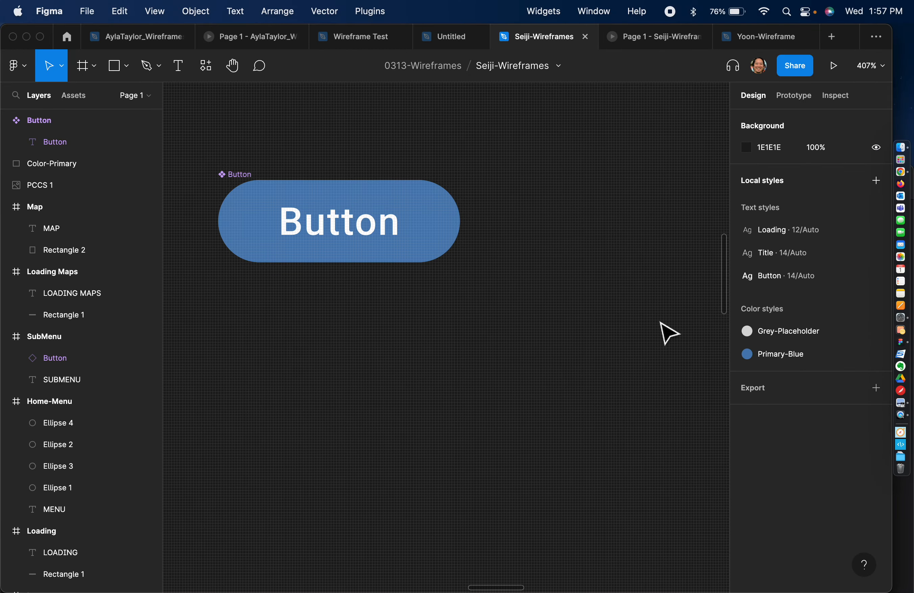
click(249, 178)
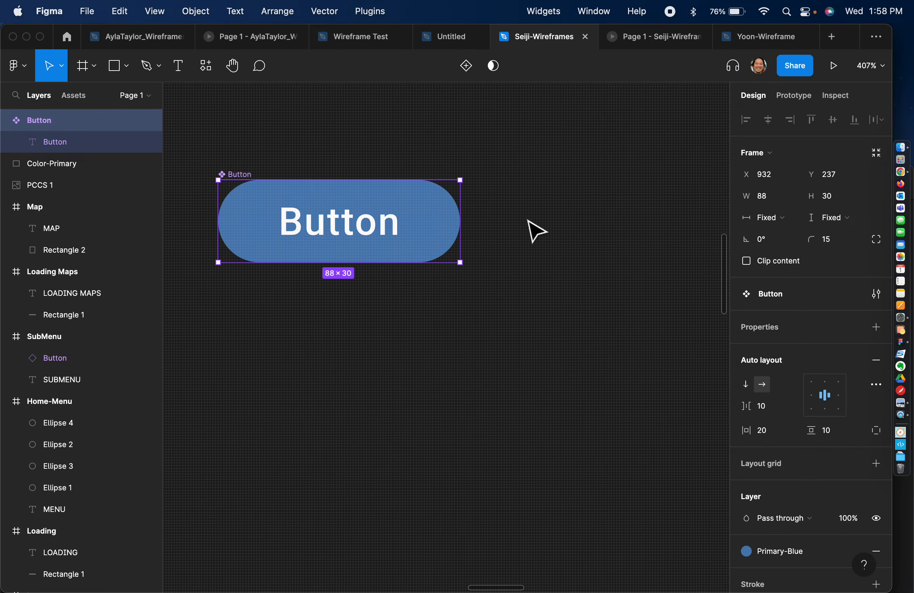
click(882, 328)
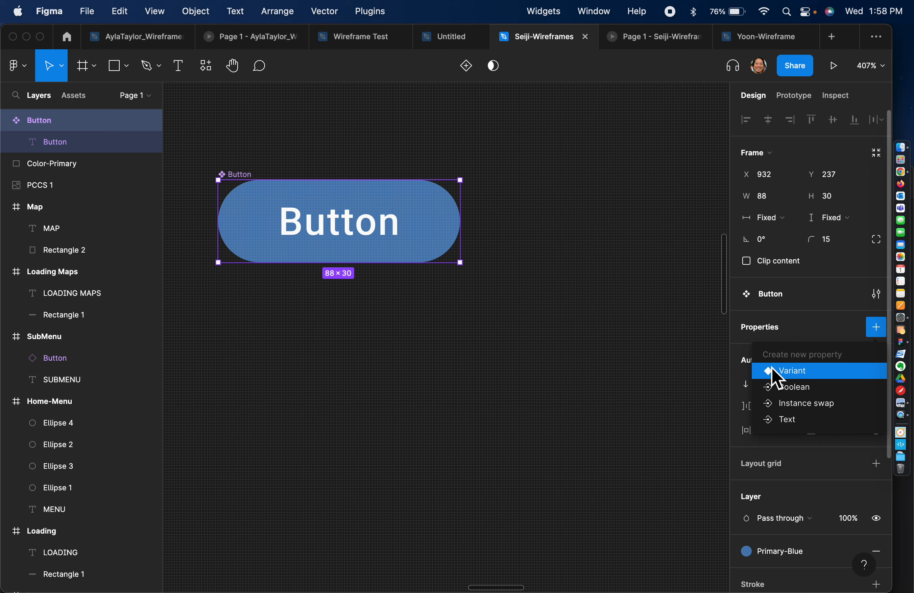
click(608, 306)
click(378, 218)
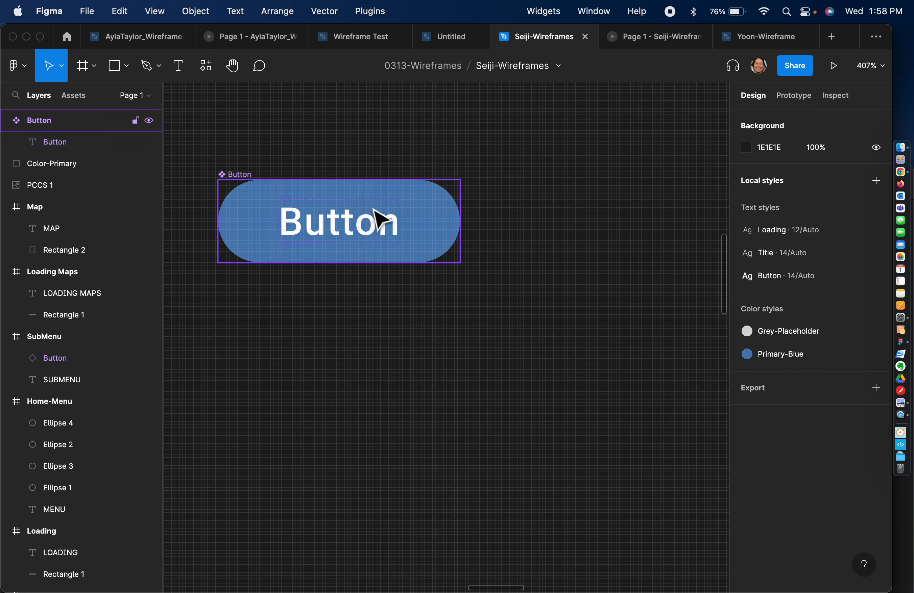
Add a variant property to the main Button component and name the property Primary.
click(388, 221)
click(435, 206)
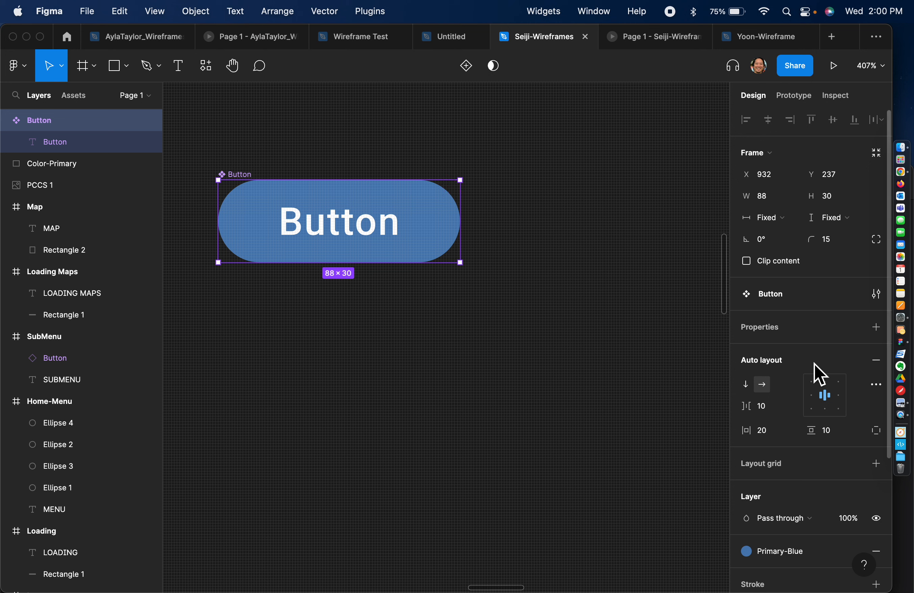
click(876, 328)
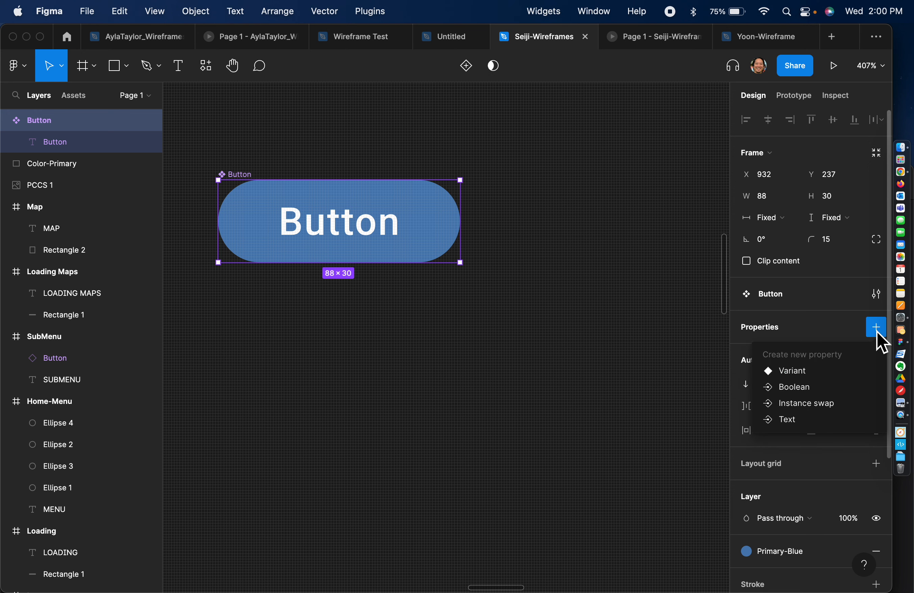
click(820, 370)
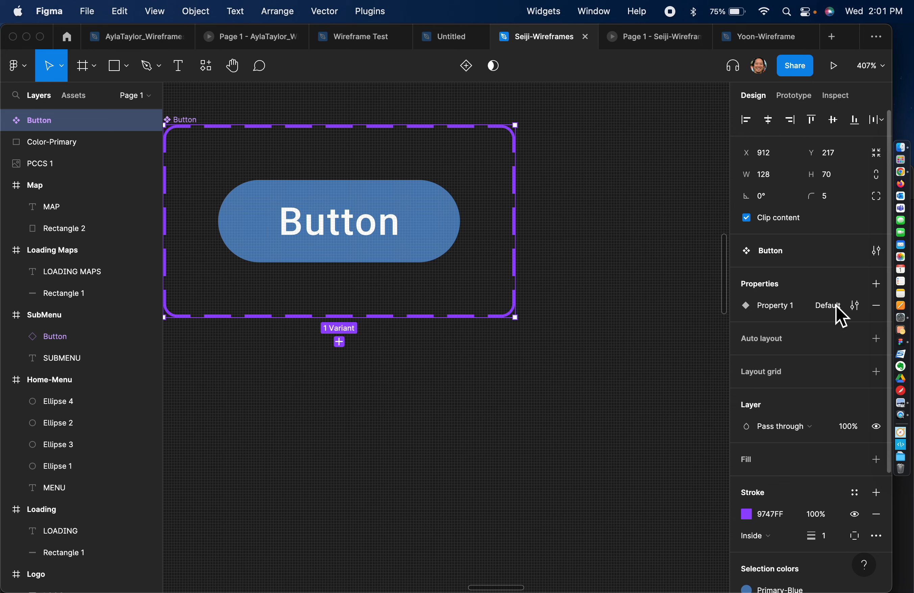
double_click(781, 311)
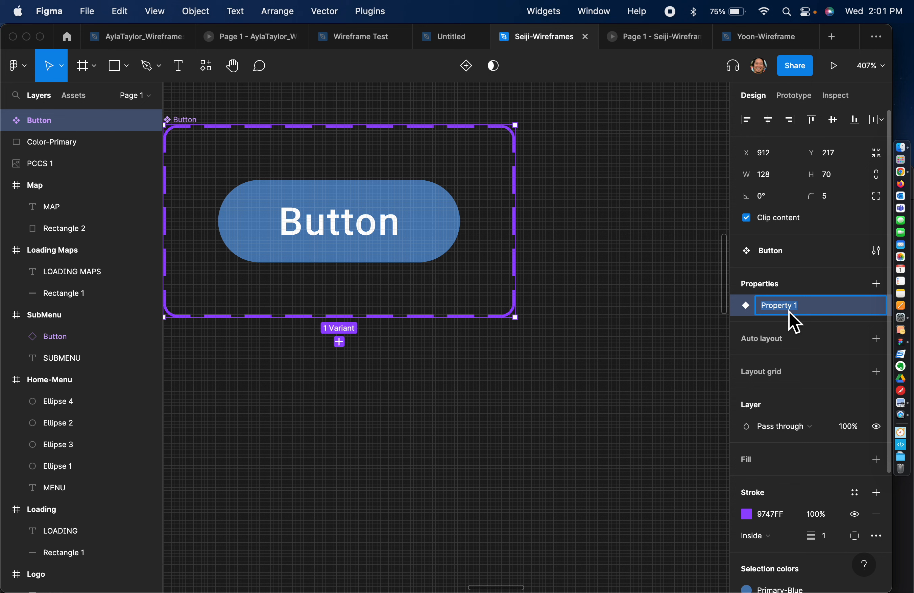
text(Primary)
key(Return)
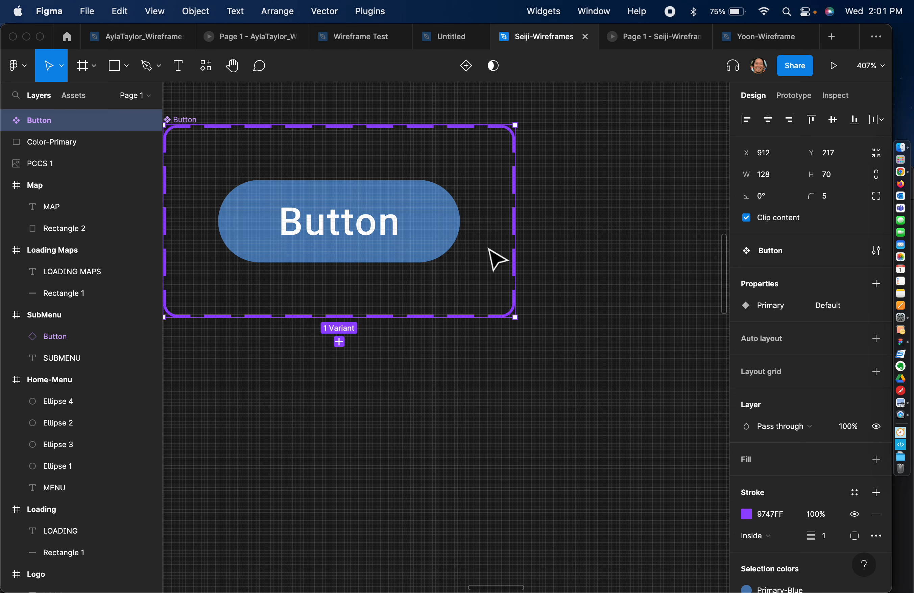
Undo the variant property and its renaming on the main Button component.
click(593, 276)
scroll(593, 275, left, 3)
scroll(593, 275, down, 1)
key(super+z)
key(super+z)
key(super+z)
key(super+z)
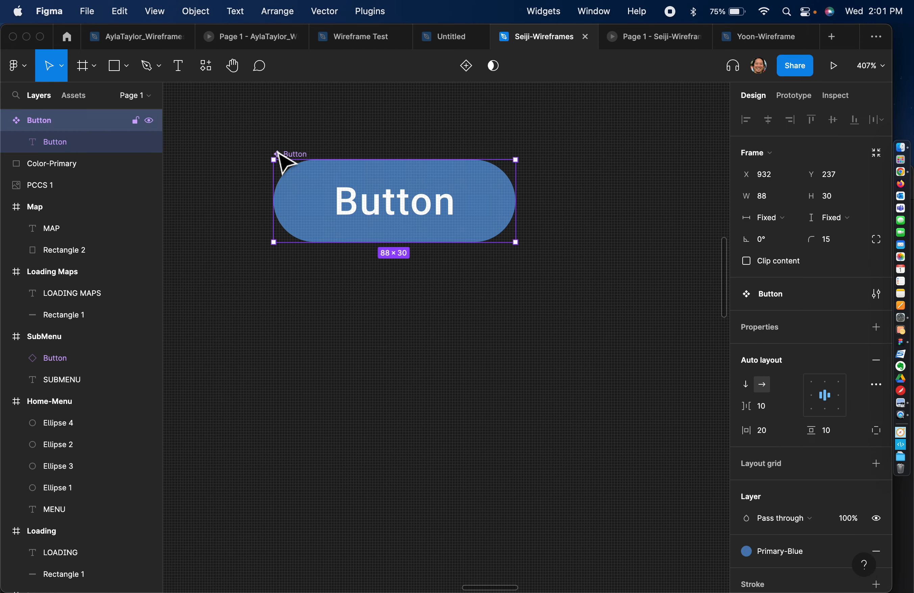
scroll(306, 168, left, 3)
scroll(306, 168, up, 1)
scroll(306, 167, left, 2)
scroll(307, 168, up, 2)
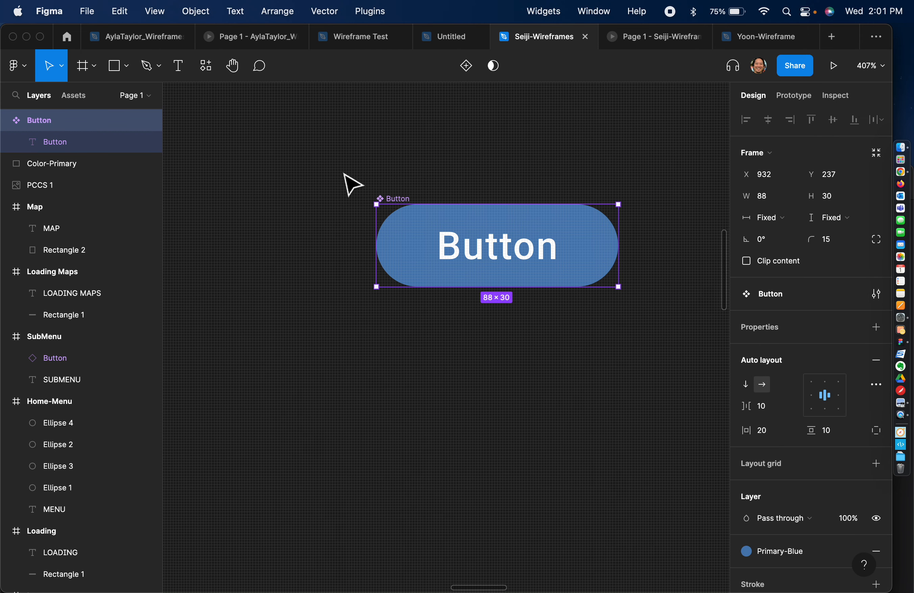
Add a variant property to the main Button component and name the property Type.
ctrl+scroll(447, 199, up, 3)
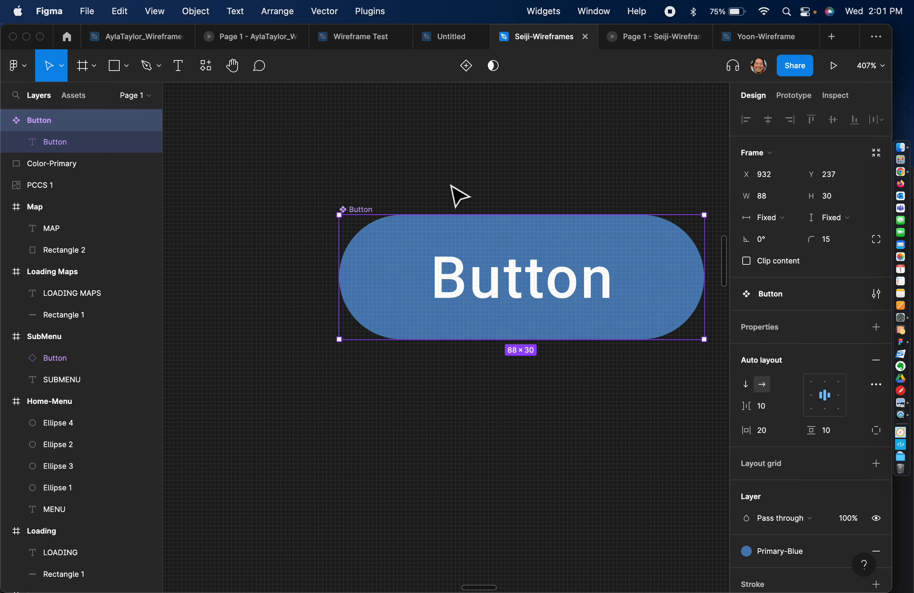
click(877, 329)
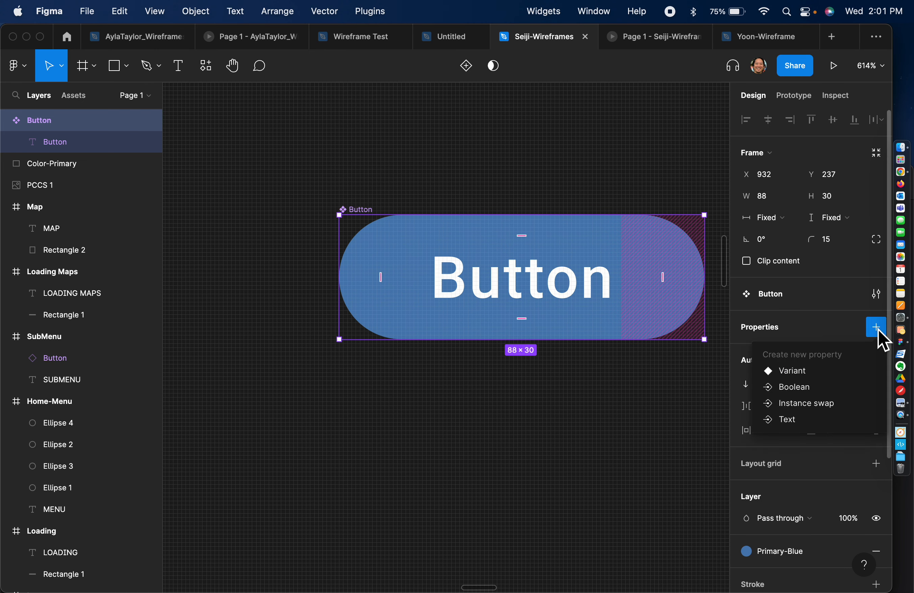
click(813, 371)
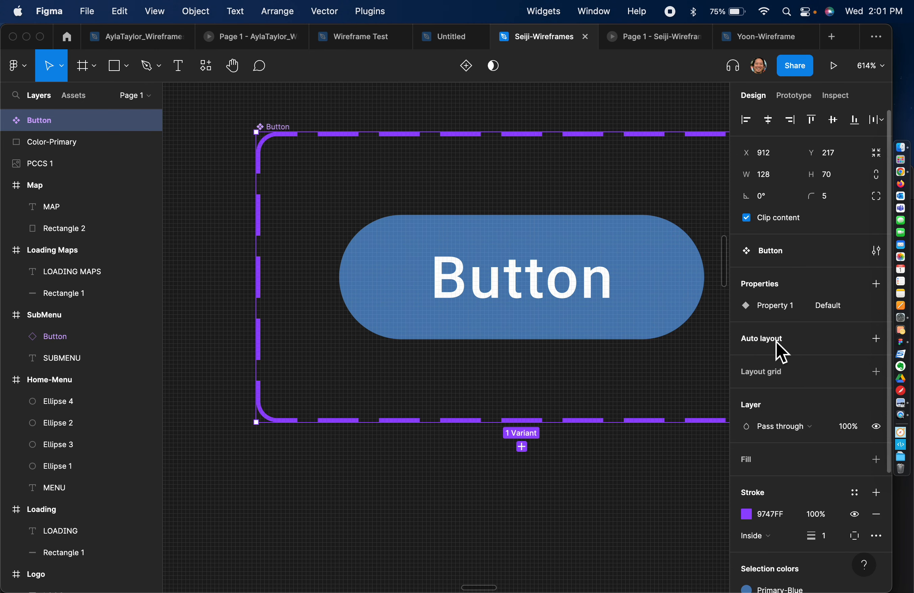
double_click(776, 307)
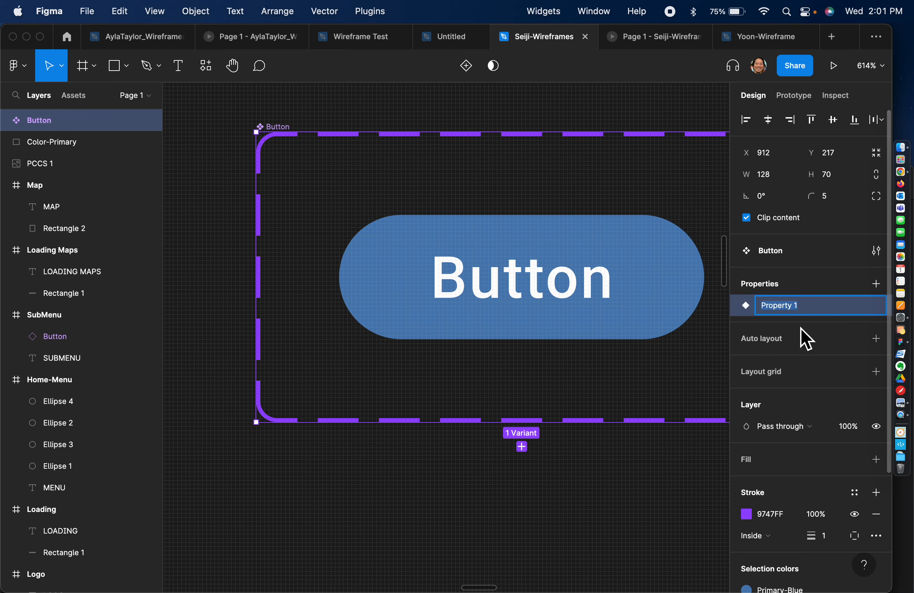
text(Type)
key(Return)
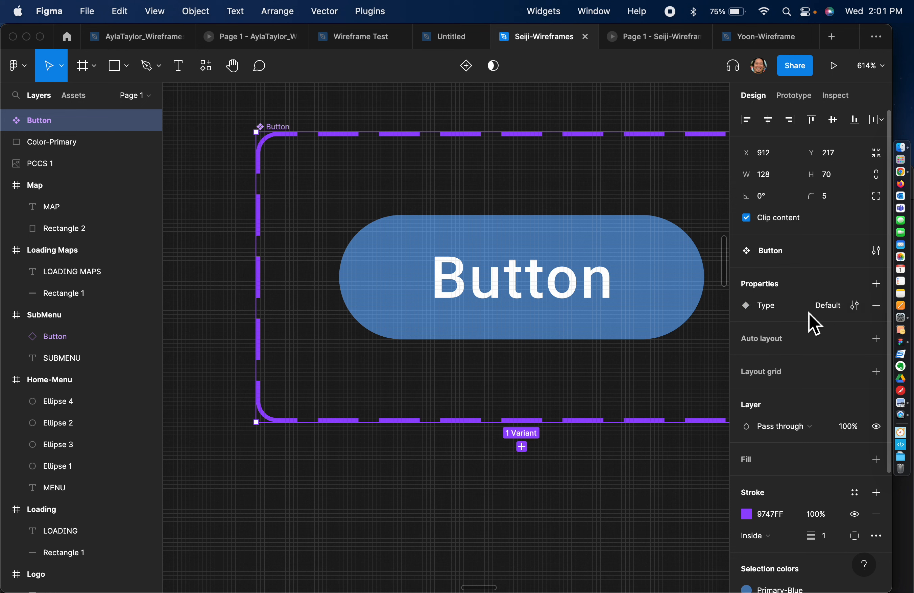
Re-enter Type as the variant property's name and open the property's settings.
double_click(777, 311)
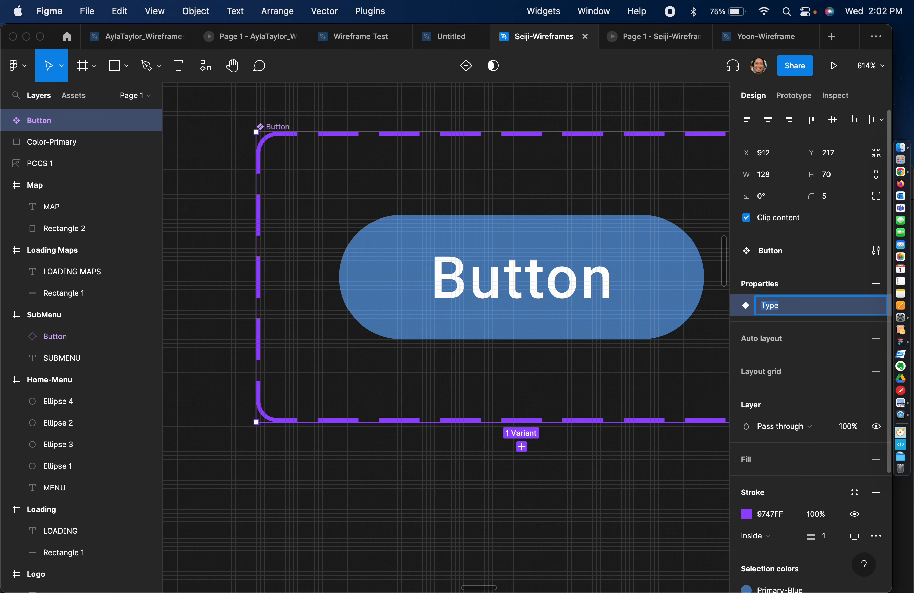
text(TYpe)
key(BackSpace)
key(BackSpace)
key(BackSpace)
key(cmd+a)
text(Type)
key(Return)
double_click(837, 312)
click(818, 341)
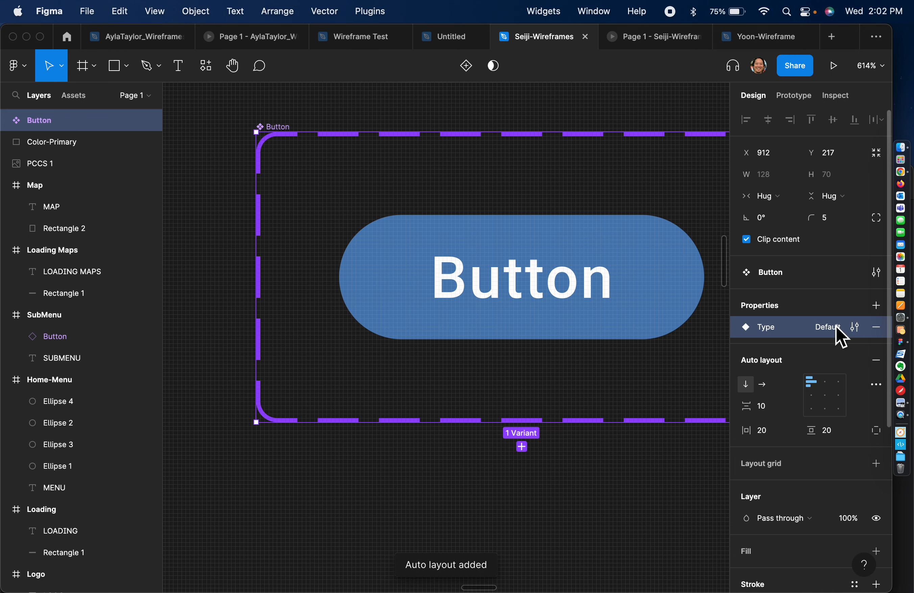
click(856, 329)
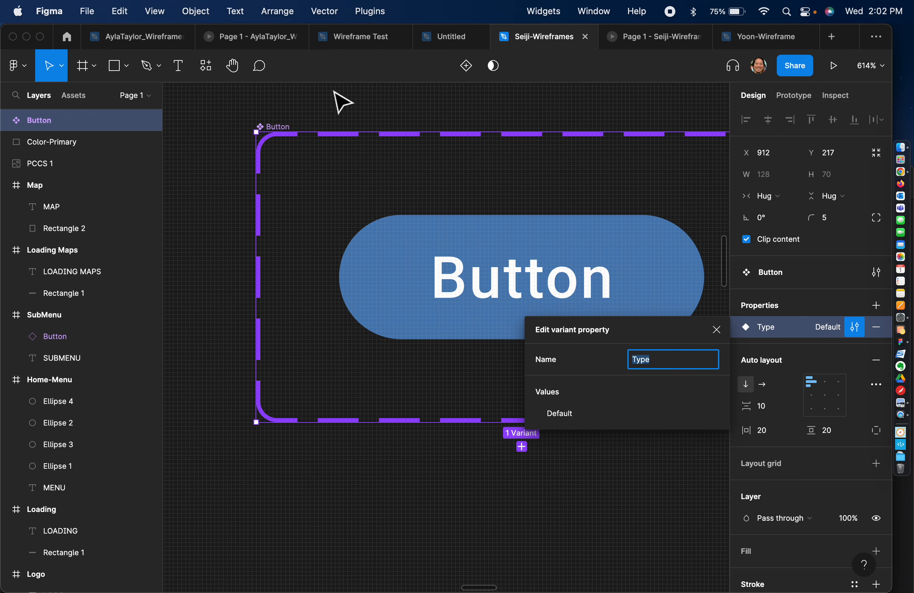
Check the Type and State values of the dark blue button variant in the Wireframe Test file, and return to Seiji-Wireframes.
click(377, 46)
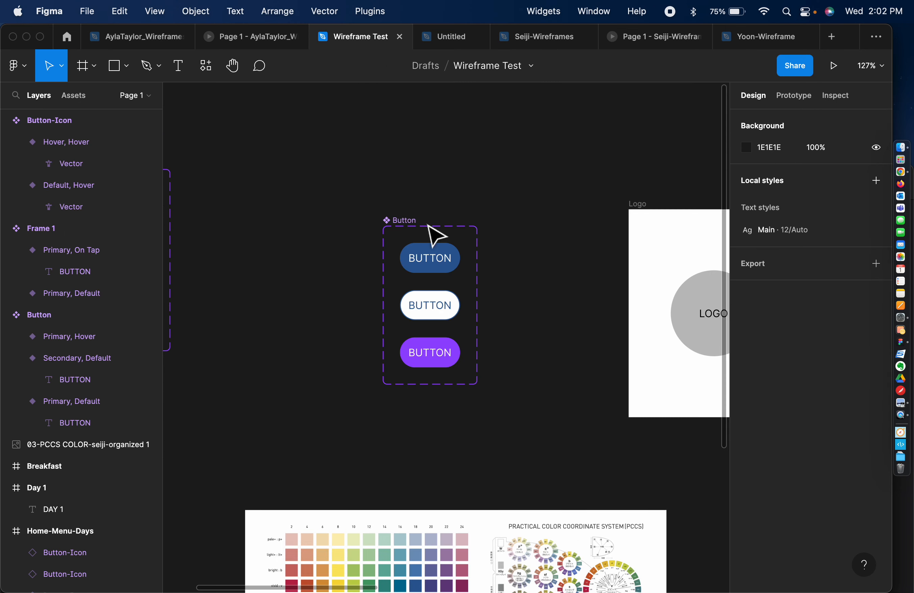
click(447, 266)
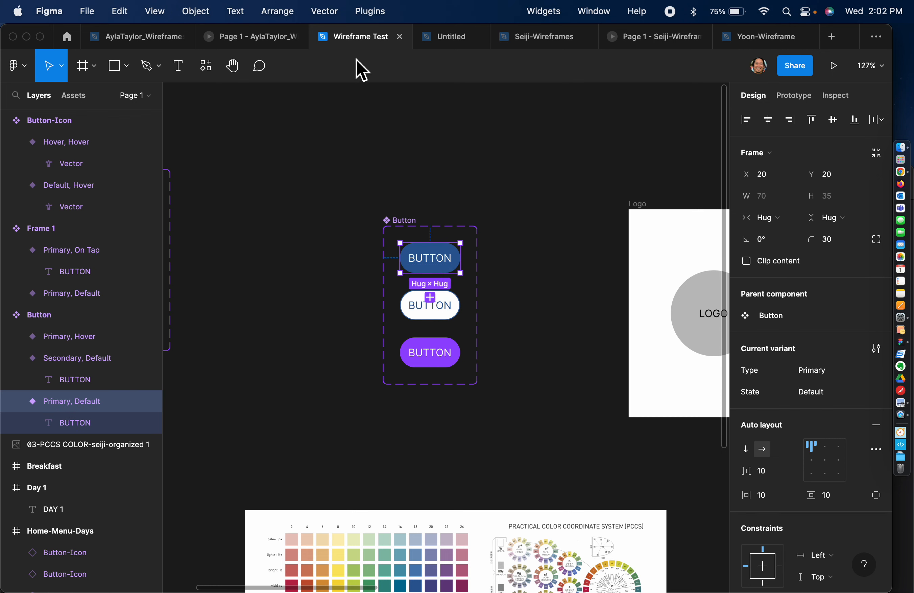
click(673, 45)
click(551, 45)
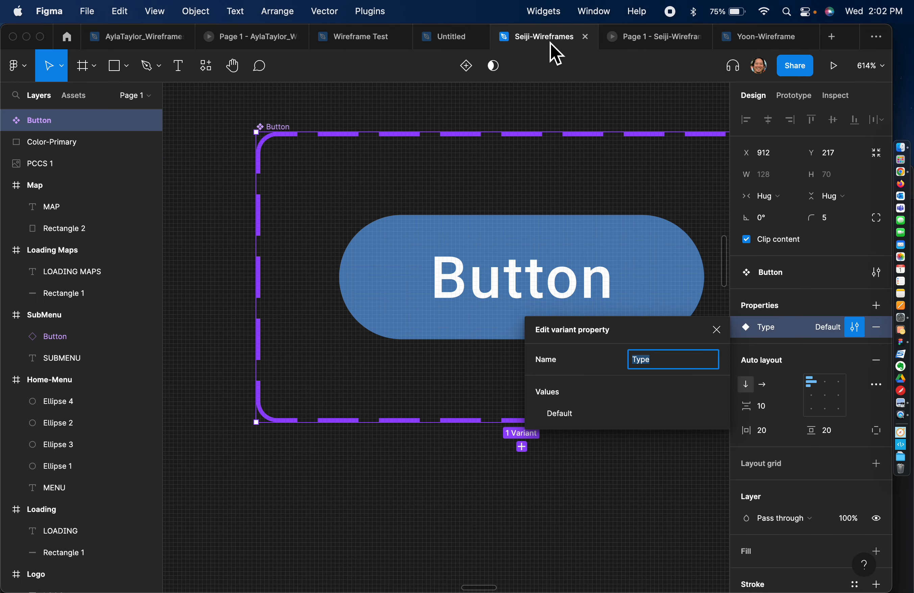
Undo the added auto layout, the Type naming and the variant property on the Button component.
click(822, 333)
click(613, 488)
key(super+z)
key(super+z)
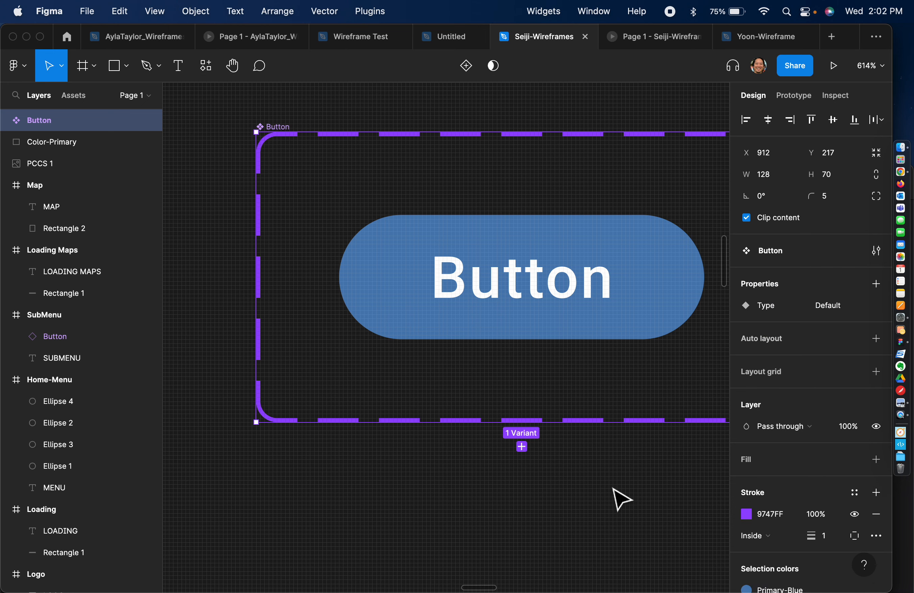
key(super+z)
key(super+z)
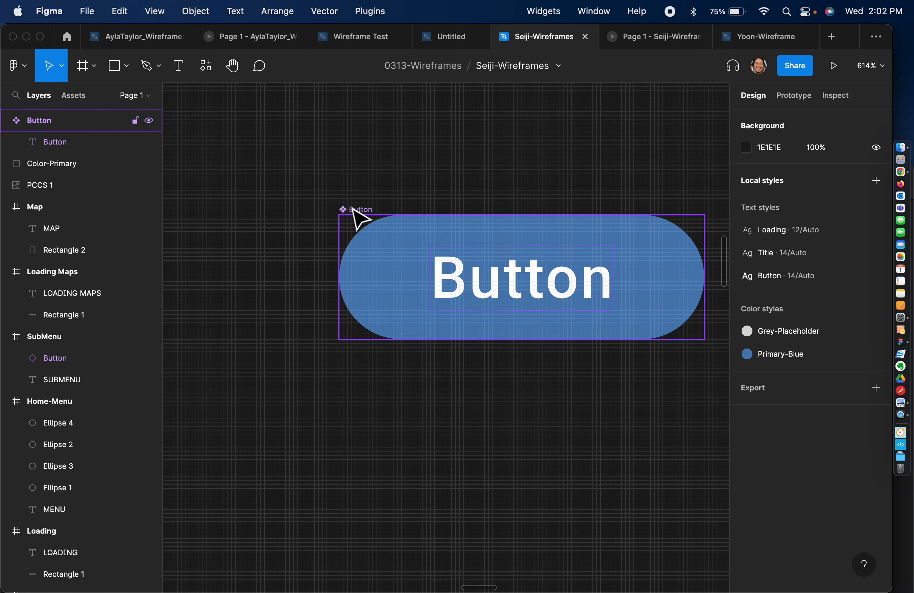
Create a variant property for the main Button component and rename it Type.
click(354, 211)
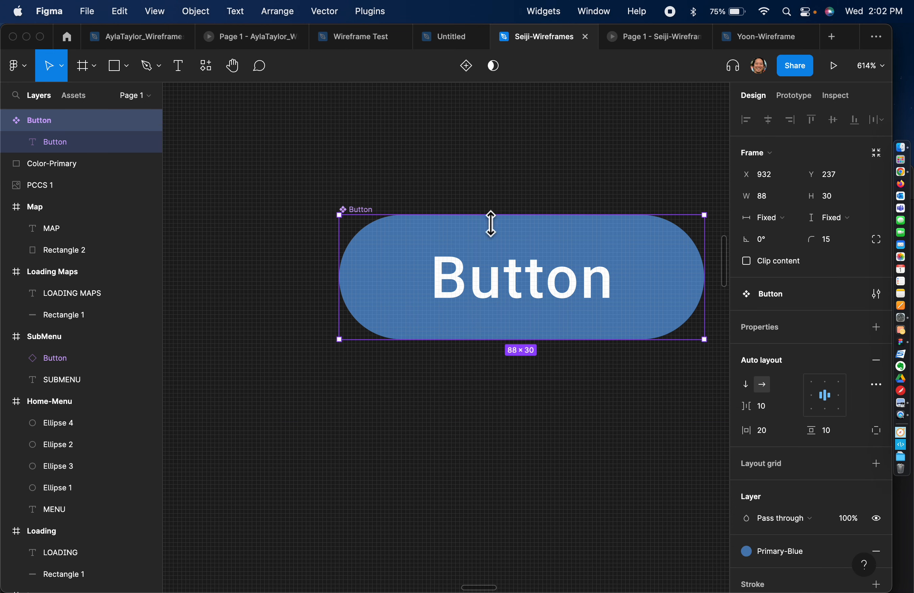
click(878, 334)
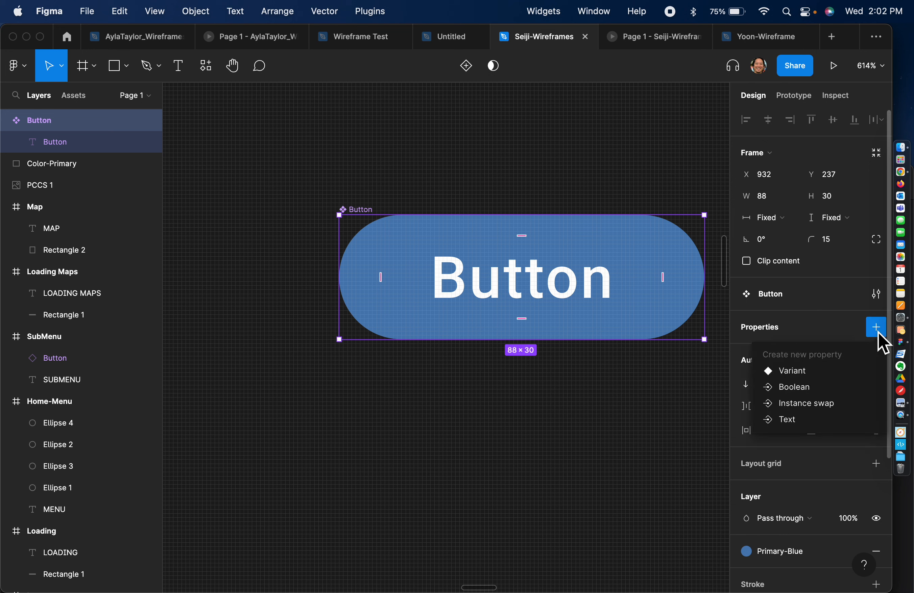
click(811, 372)
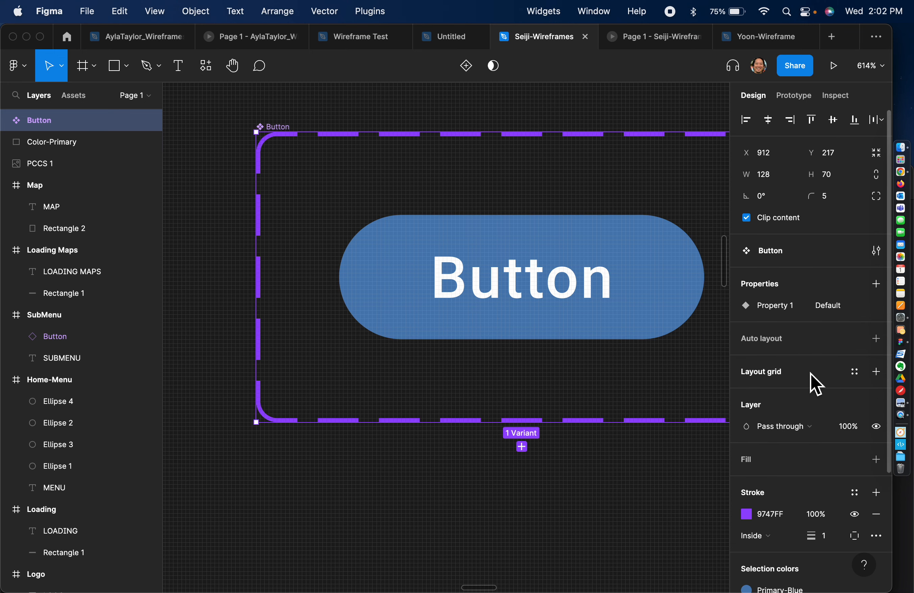
double_click(785, 310)
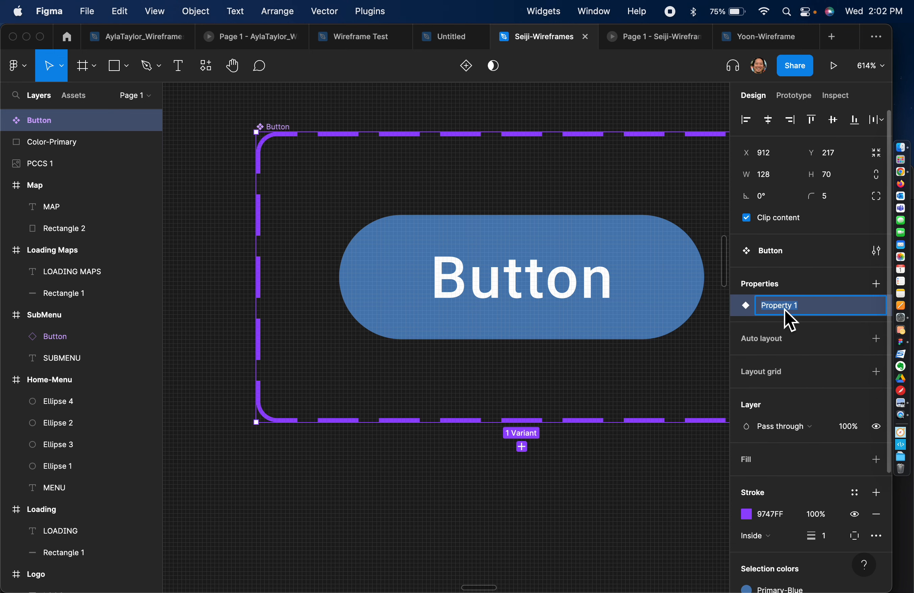
text(Type)
key(Return)
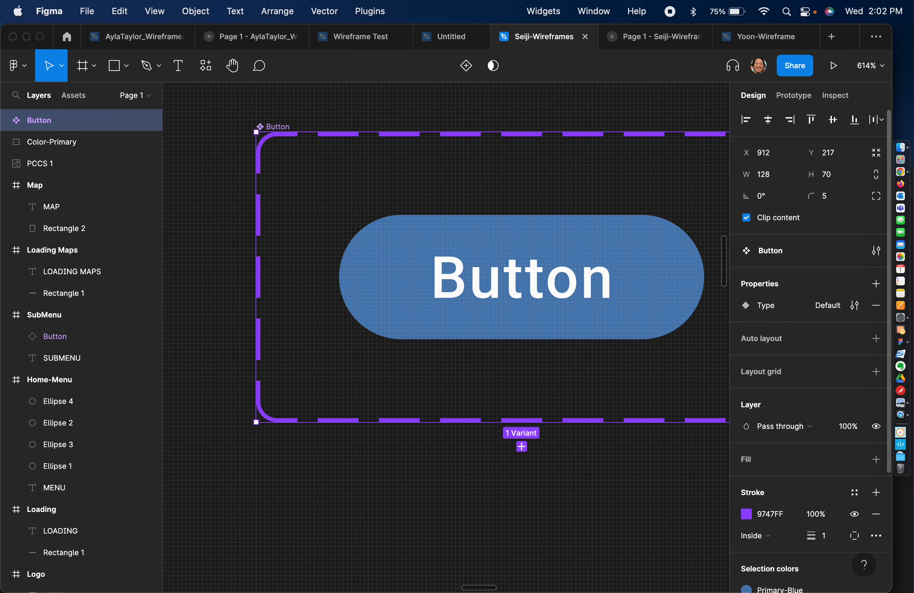
Review the name and values in the Type property's settings, leaving them as they are.
double_click(837, 306)
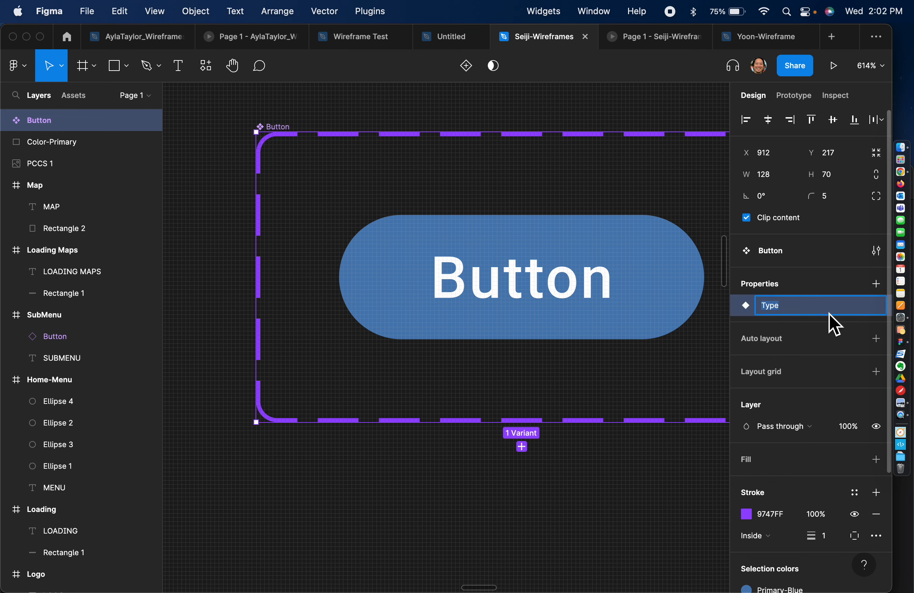
click(750, 311)
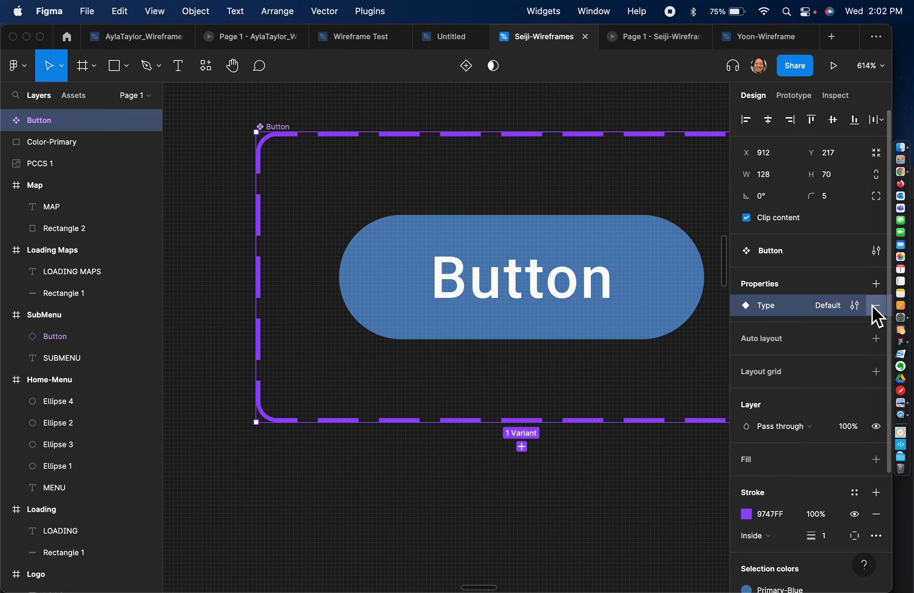
click(858, 307)
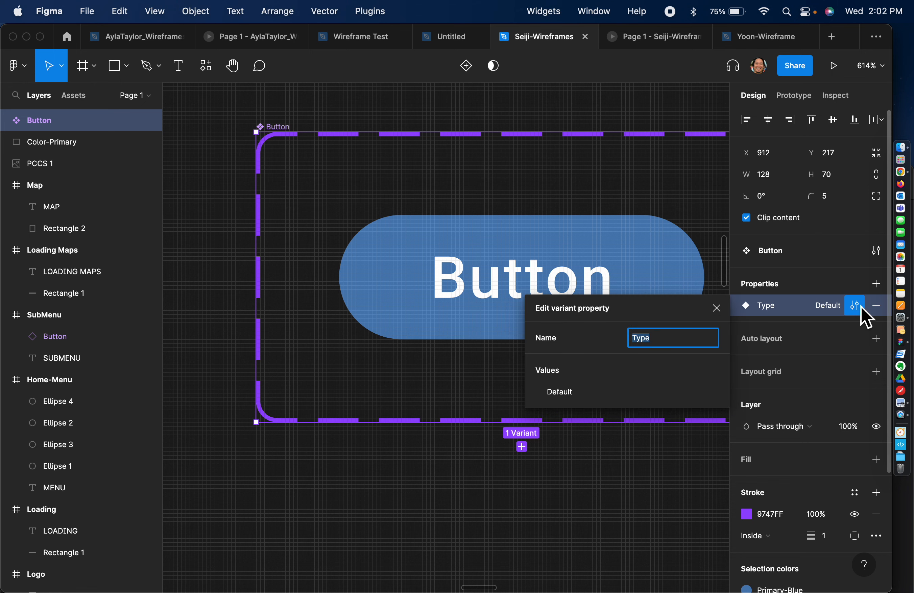
click(731, 314)
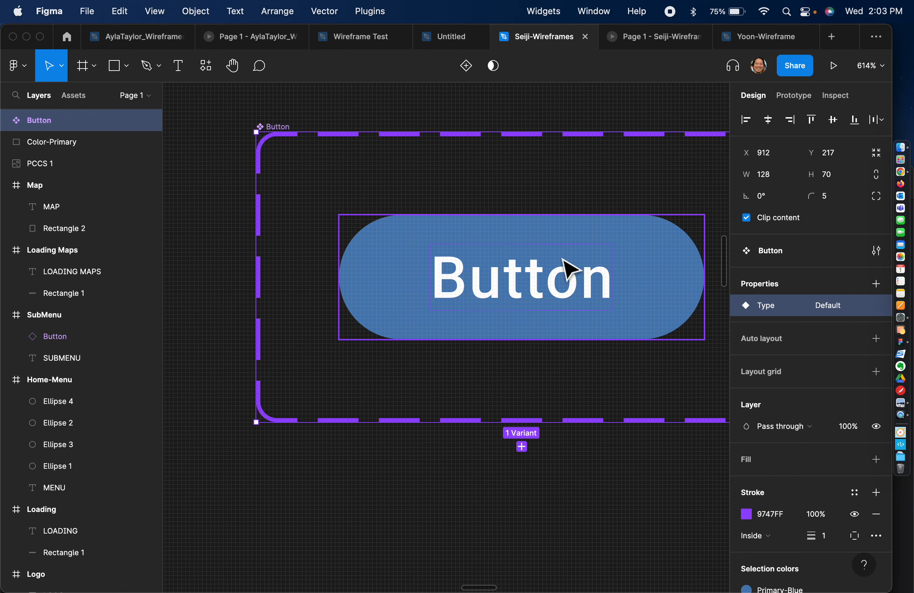
Examine the parent component and current variant details of the blue button inside the Button component set.
click(566, 267)
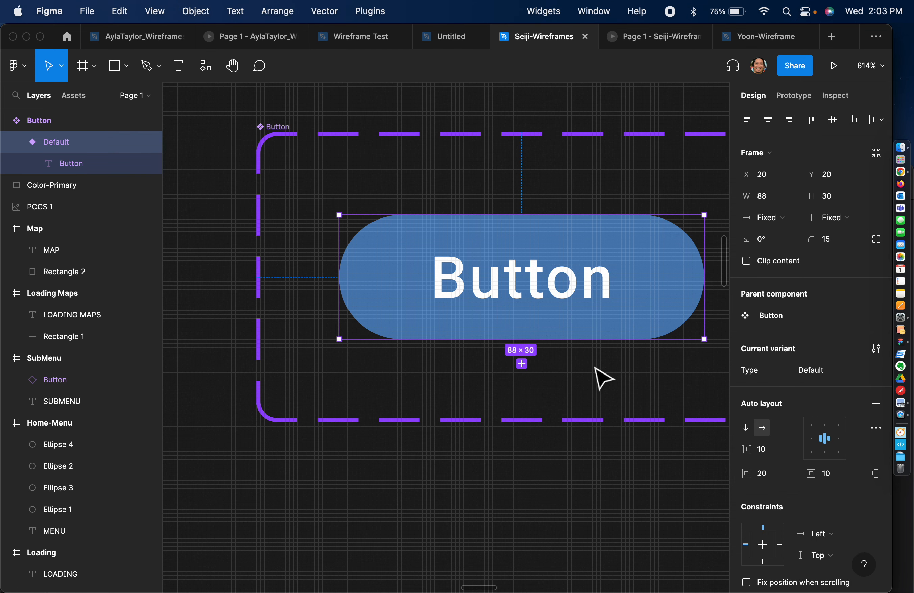
click(601, 374)
click(608, 338)
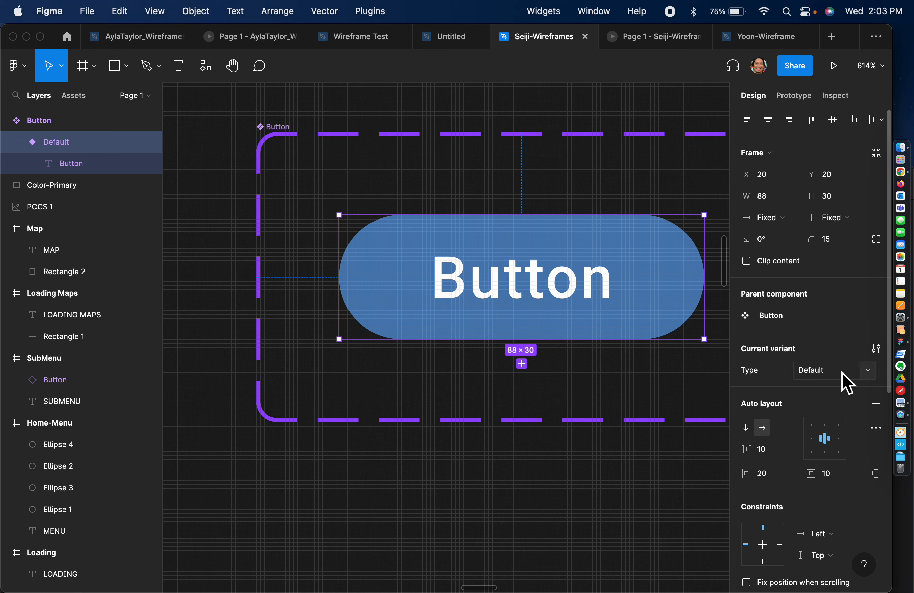
click(870, 382)
click(645, 307)
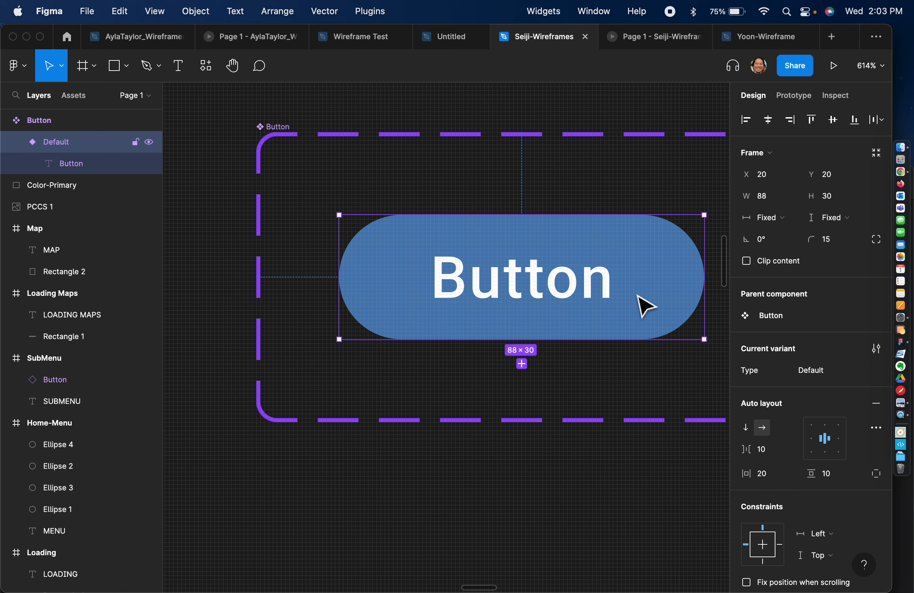
click(595, 379)
click(547, 322)
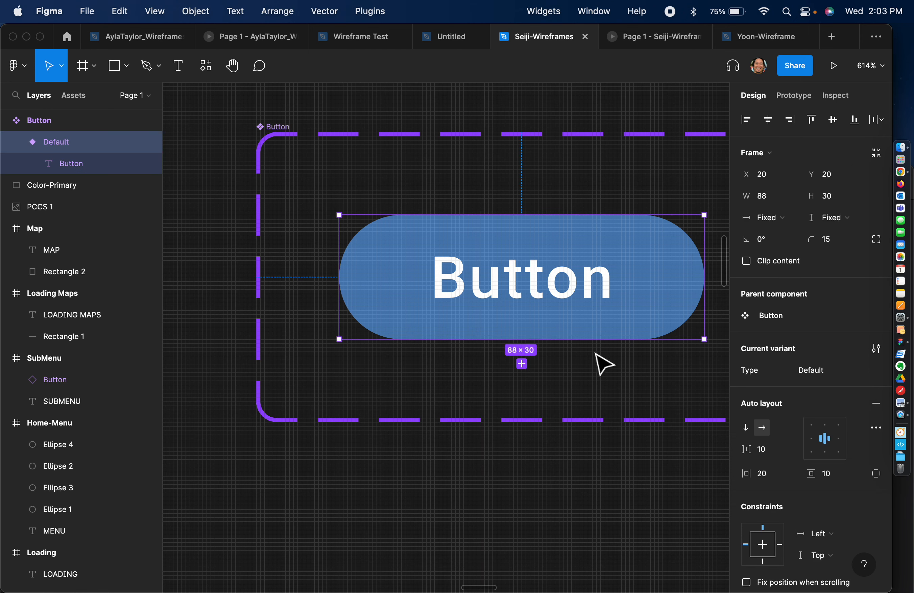
click(609, 355)
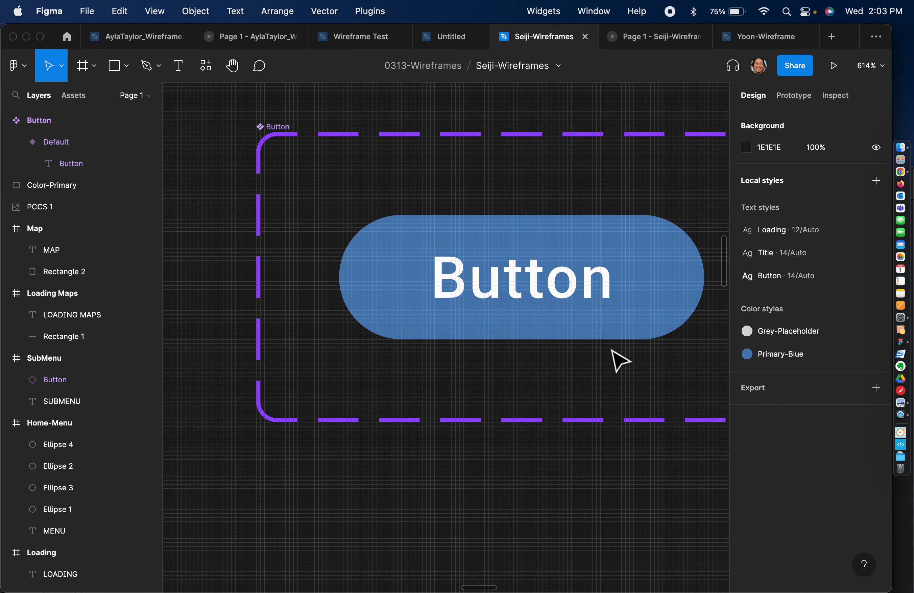
Rename the Type value of the blue button variant as Primary.
click(595, 336)
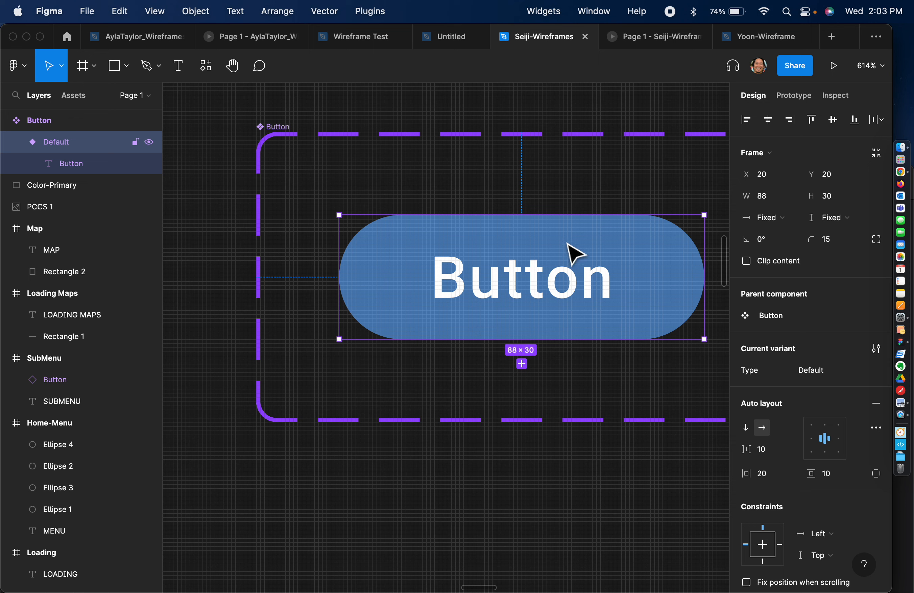
click(352, 198)
click(427, 253)
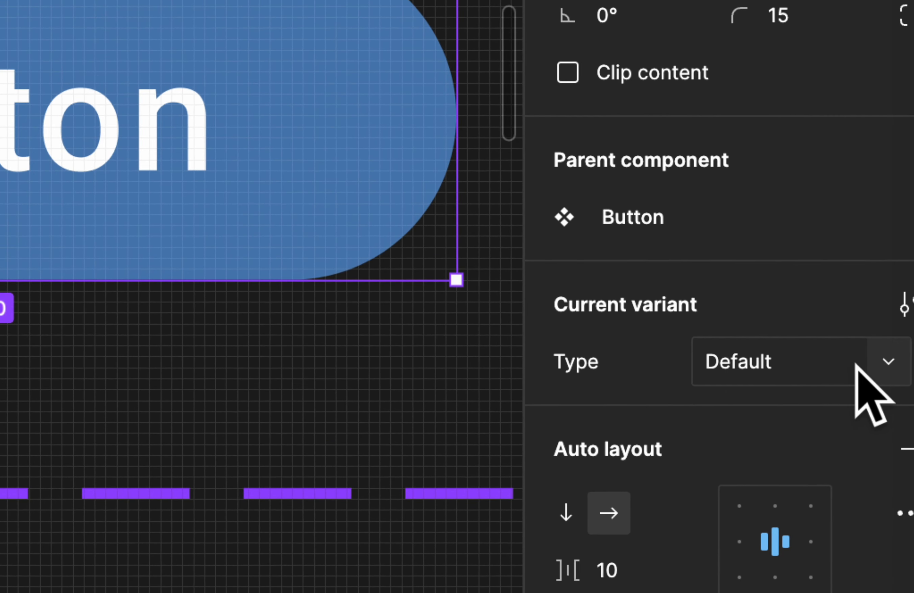
click(866, 369)
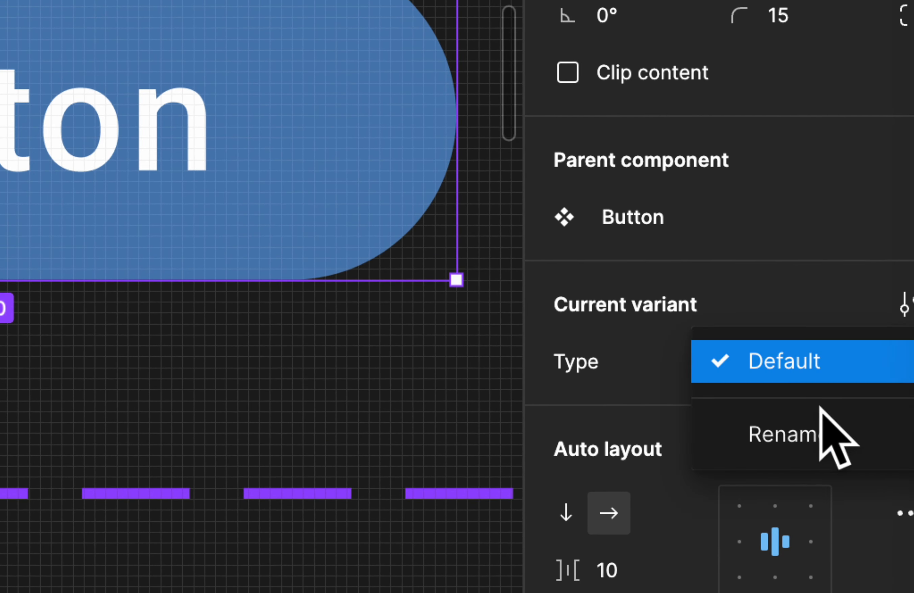
click(820, 424)
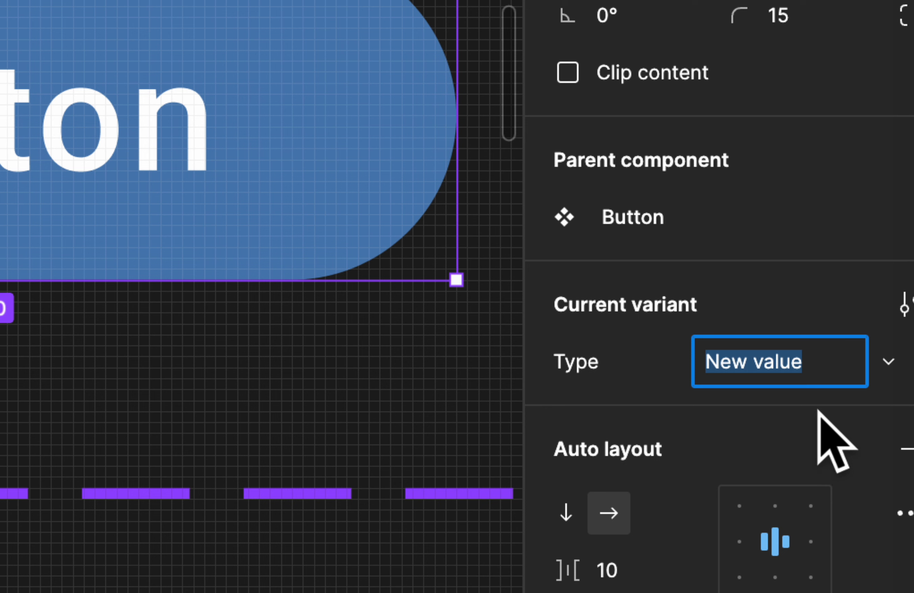
text(Primary)
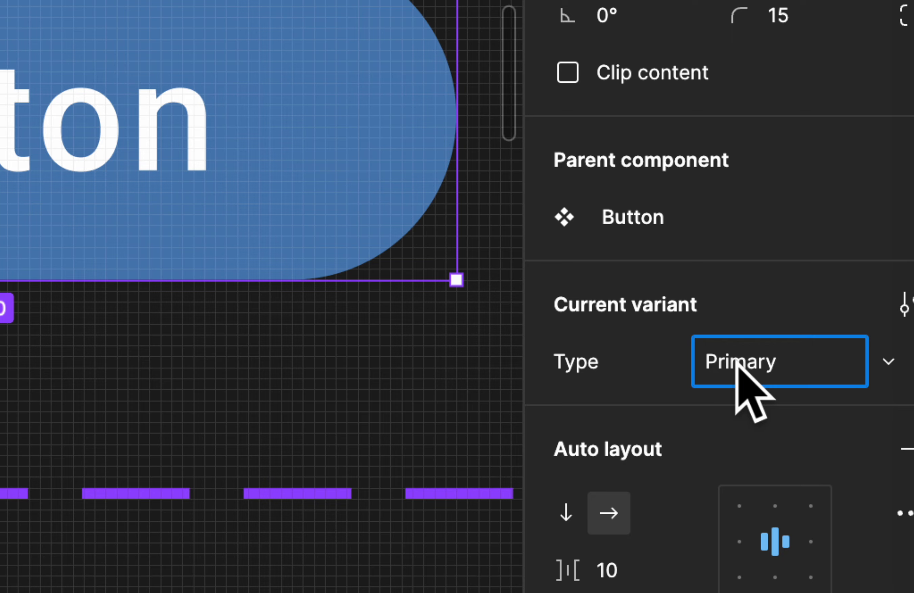
key(Return)
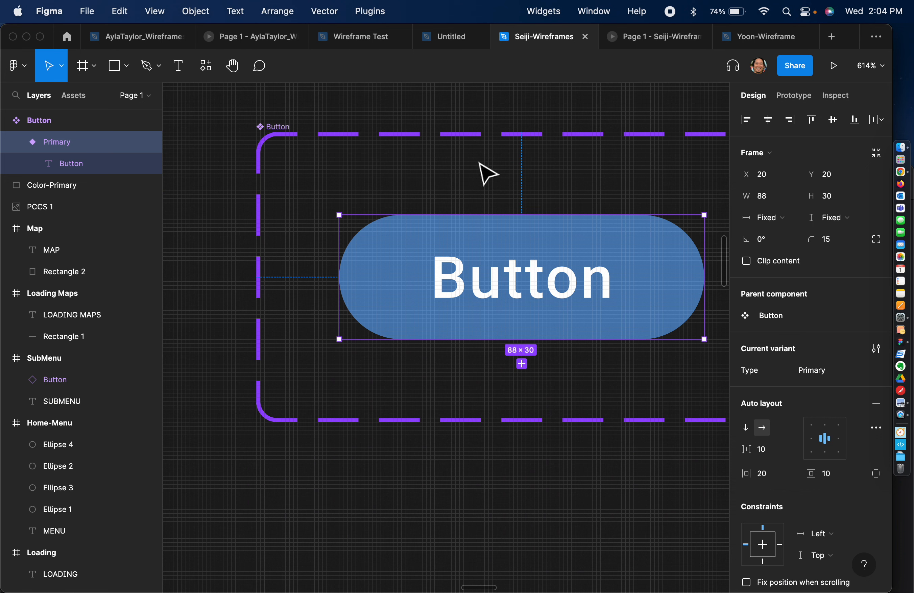
Enlarge the Button component set's frame to about 184 by 73.
click(259, 246)
click(261, 129)
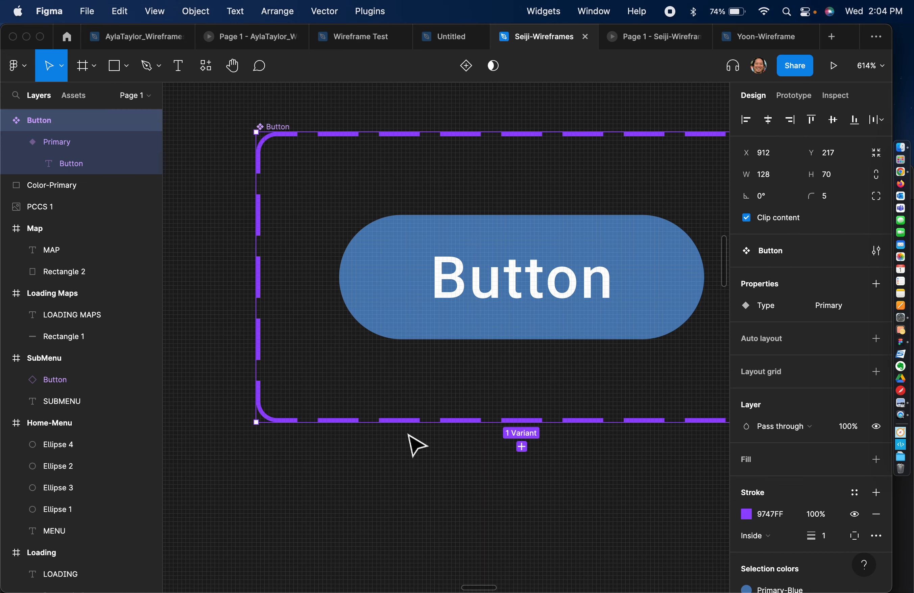
drag(256, 422, 210, 435)
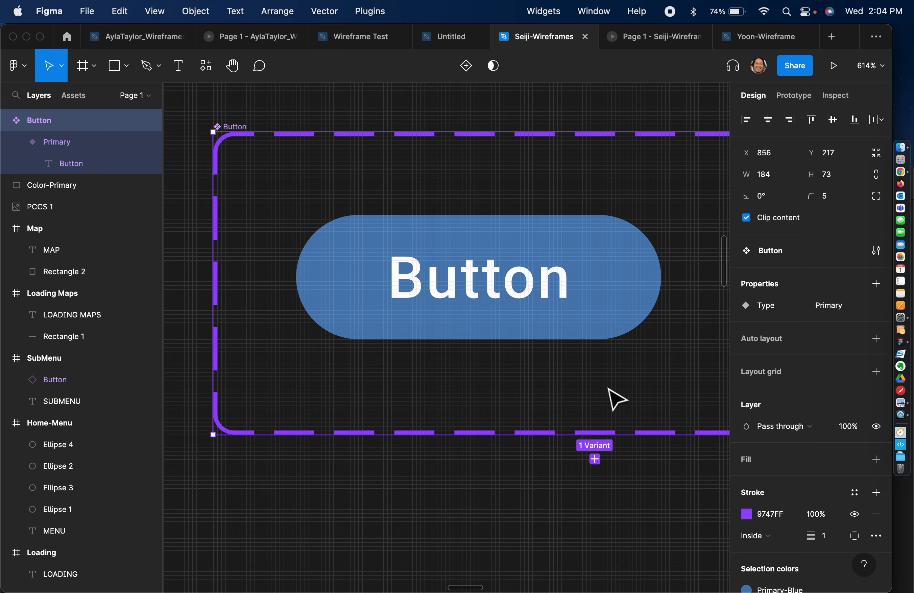
Undo the last enlargement of the Button component set's frame.
key(super+z)
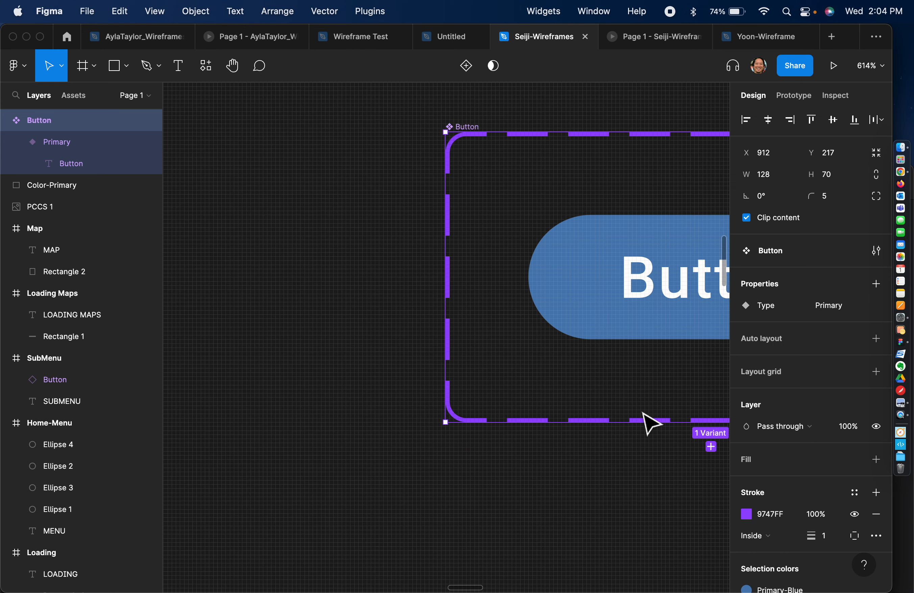
scroll(651, 424, right, 10)
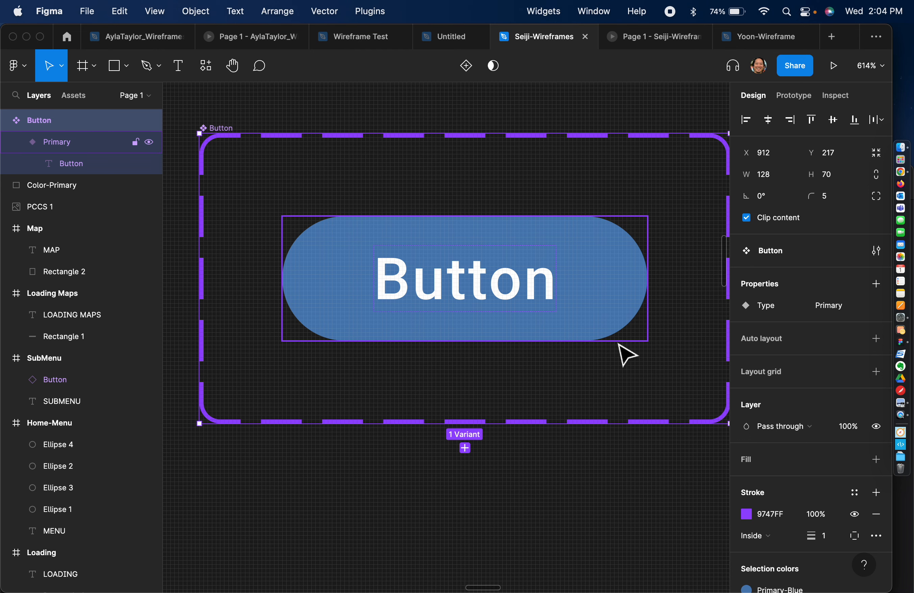
click(613, 332)
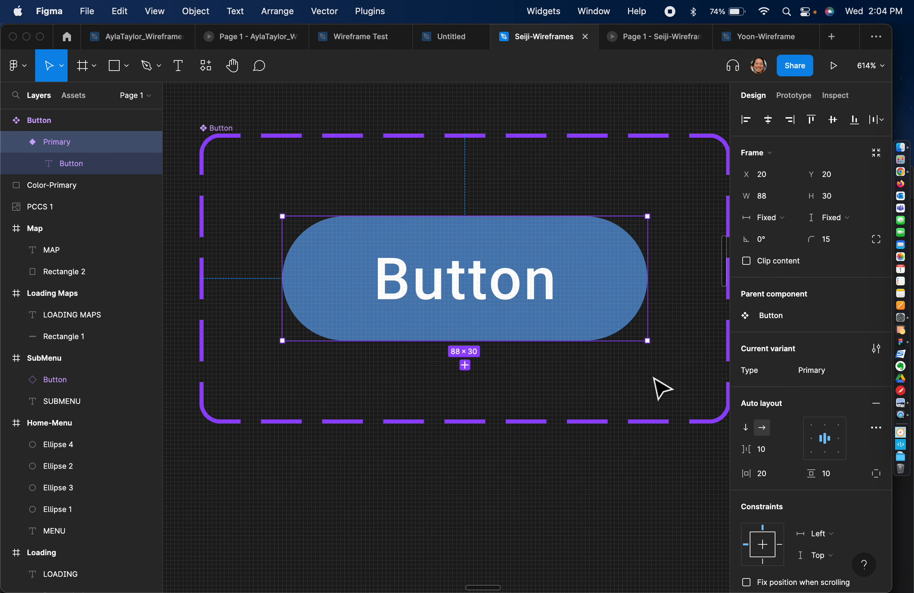
Add a second variant to the Button component set and view the choices for its Type value.
click(223, 132)
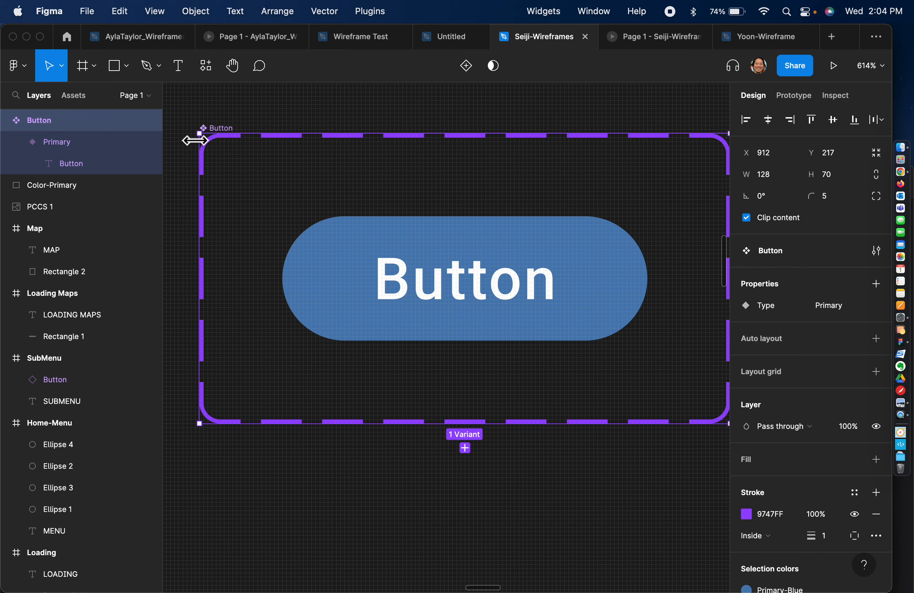
click(465, 448)
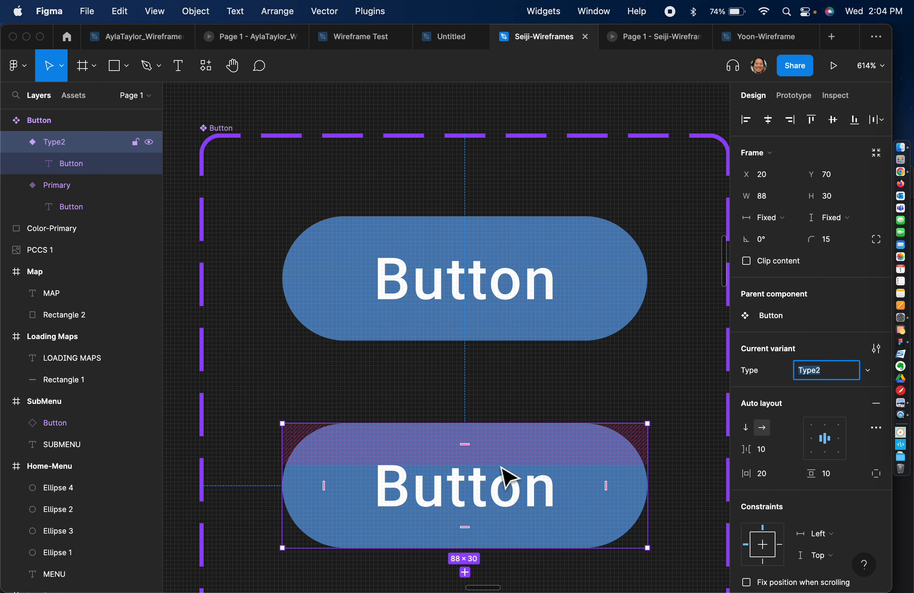
click(302, 414)
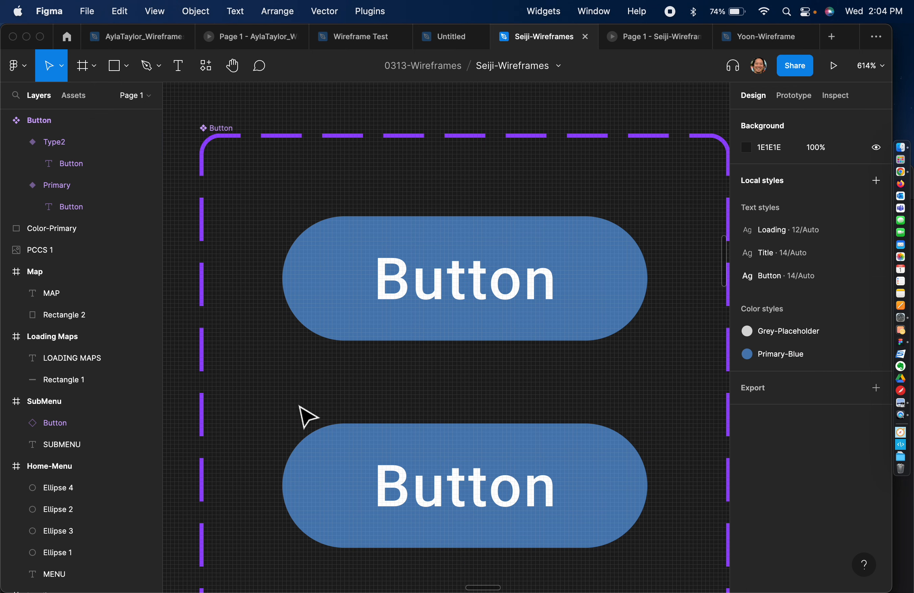
click(323, 441)
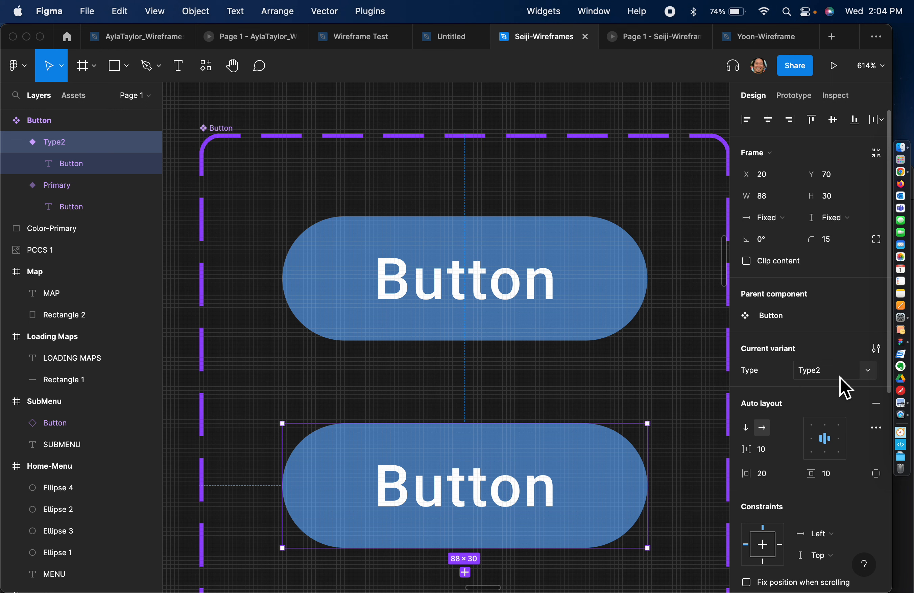
click(874, 388)
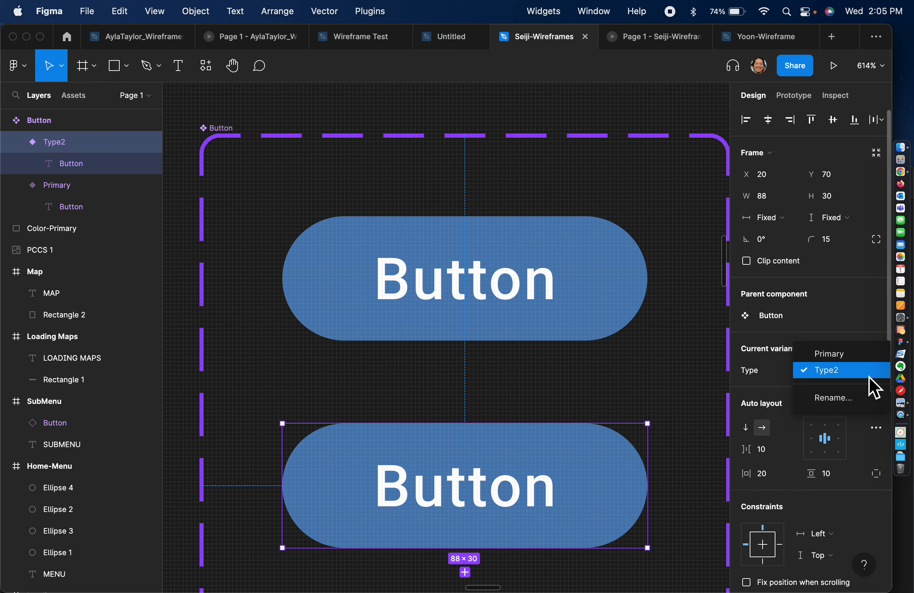
click(775, 377)
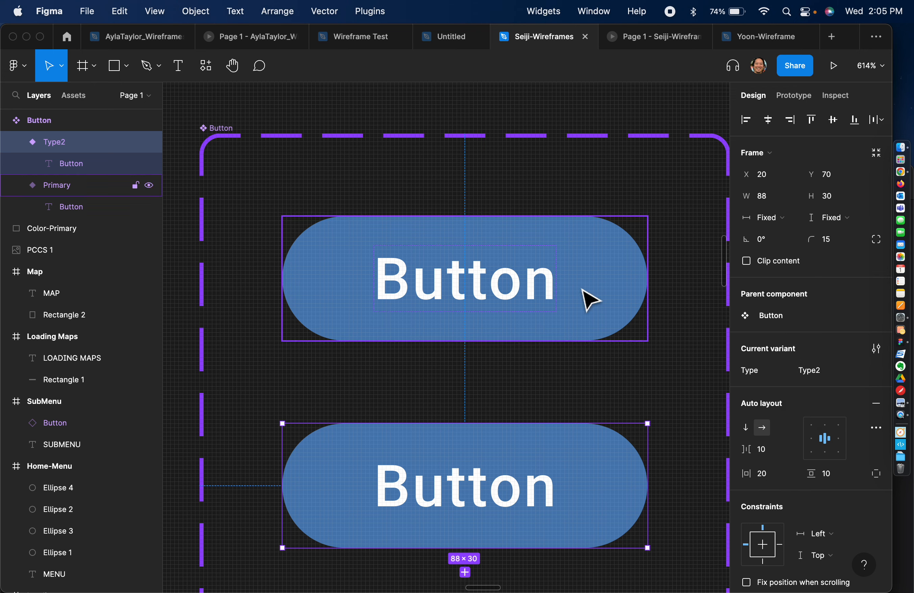
Compare the property details of the Button component set with those of its second variant.
click(223, 129)
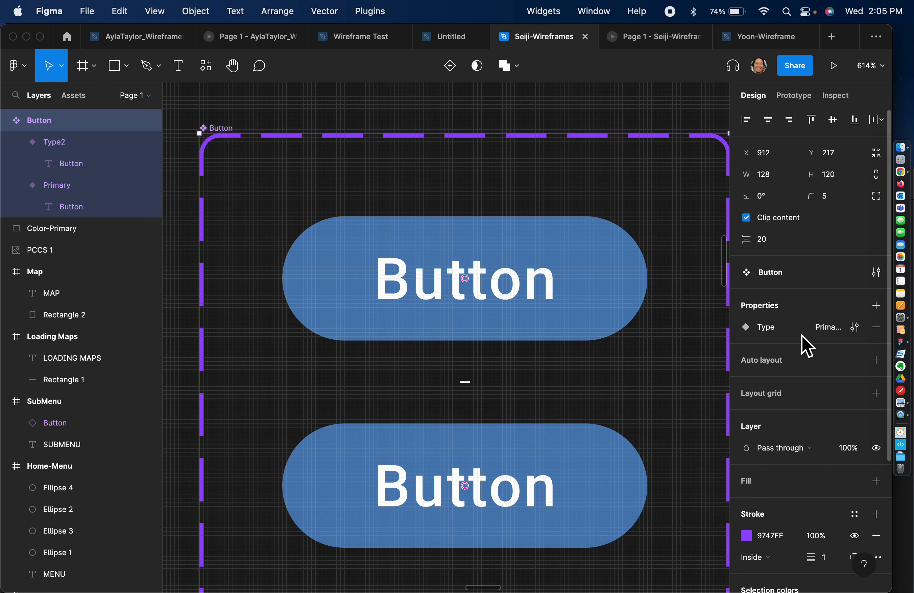
key(Escape)
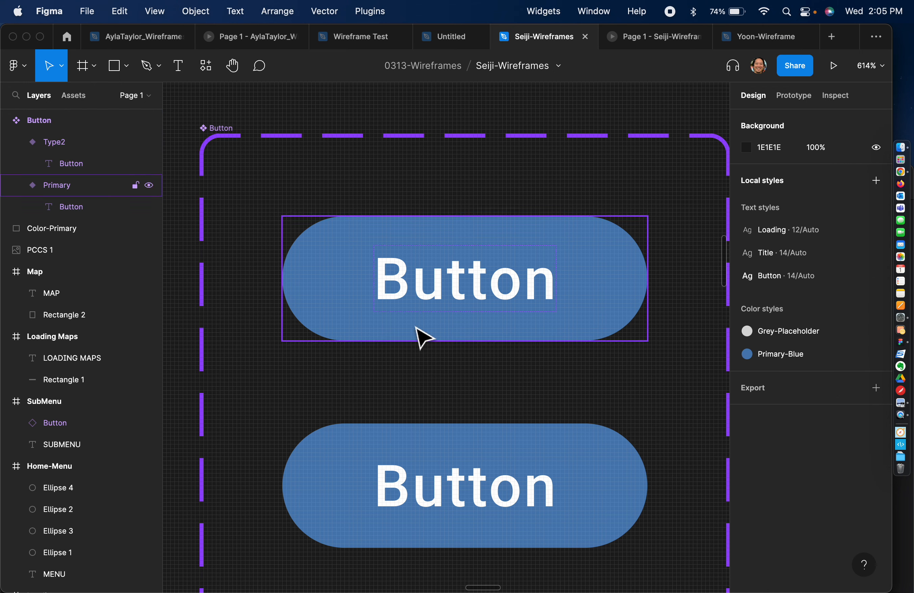
click(344, 490)
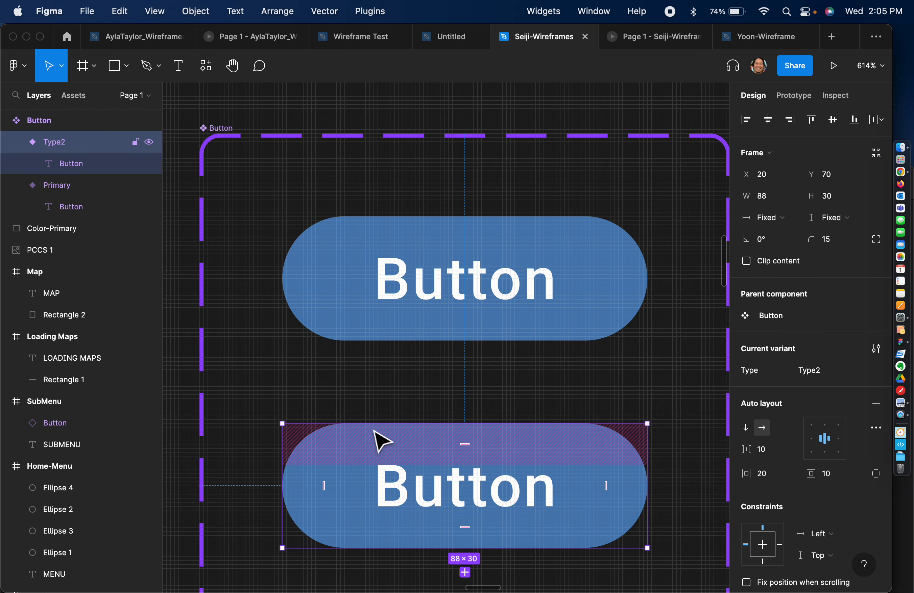
click(224, 135)
click(416, 494)
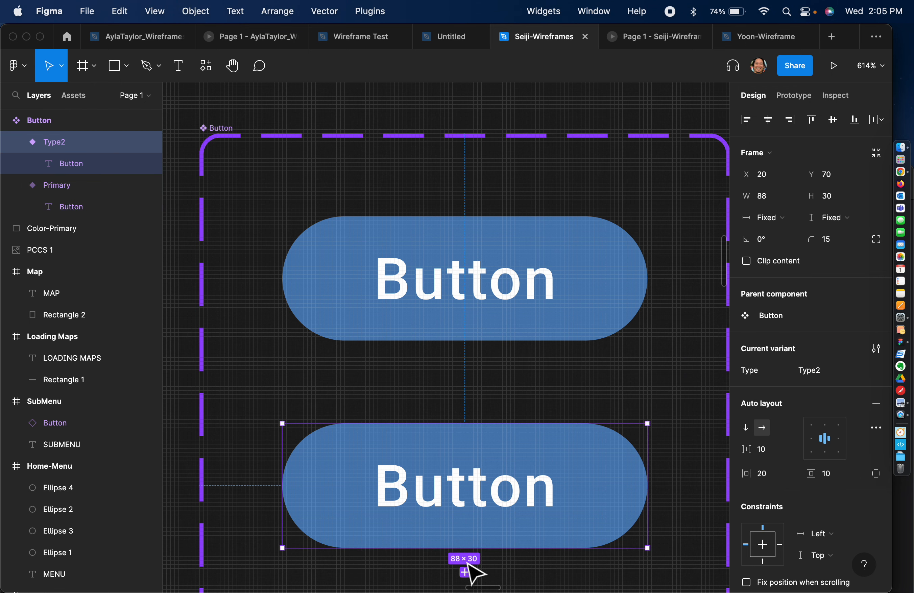
Create a variant property named Status with the value Hover on the Button component set.
click(223, 135)
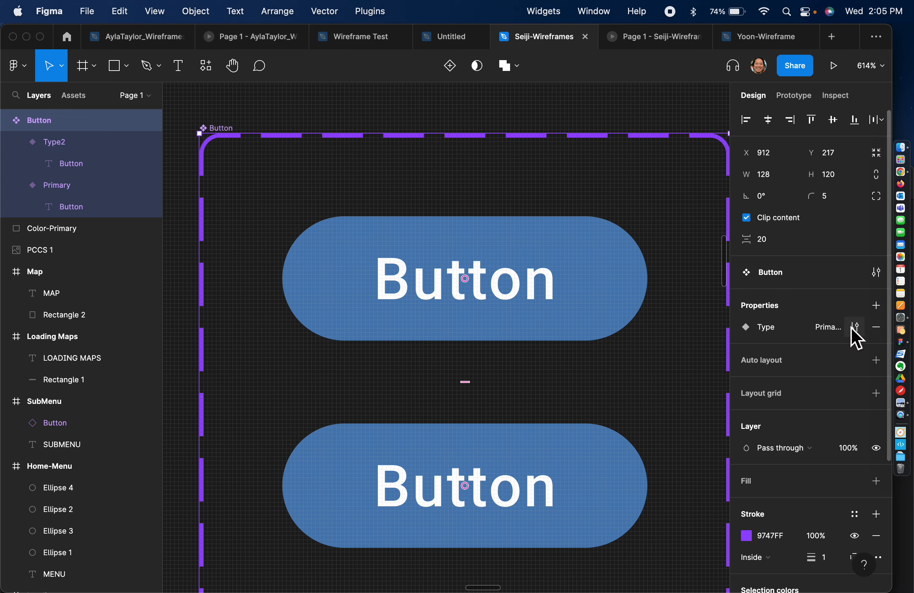
click(877, 311)
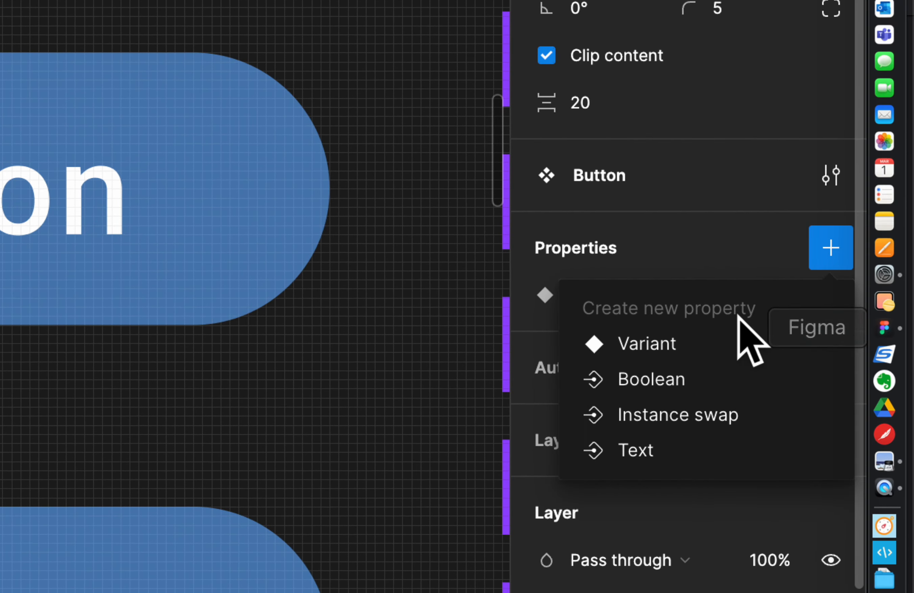
click(711, 341)
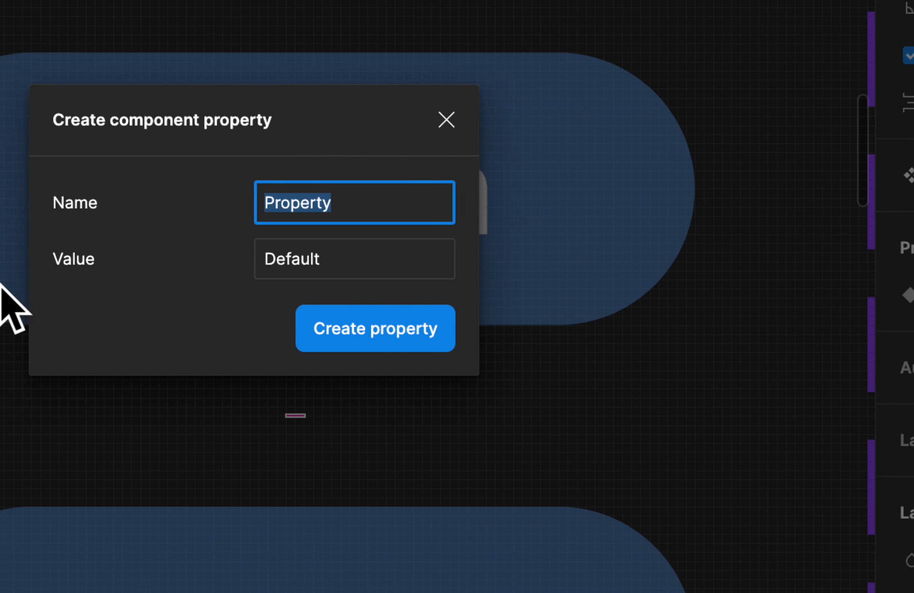
text(Statue)
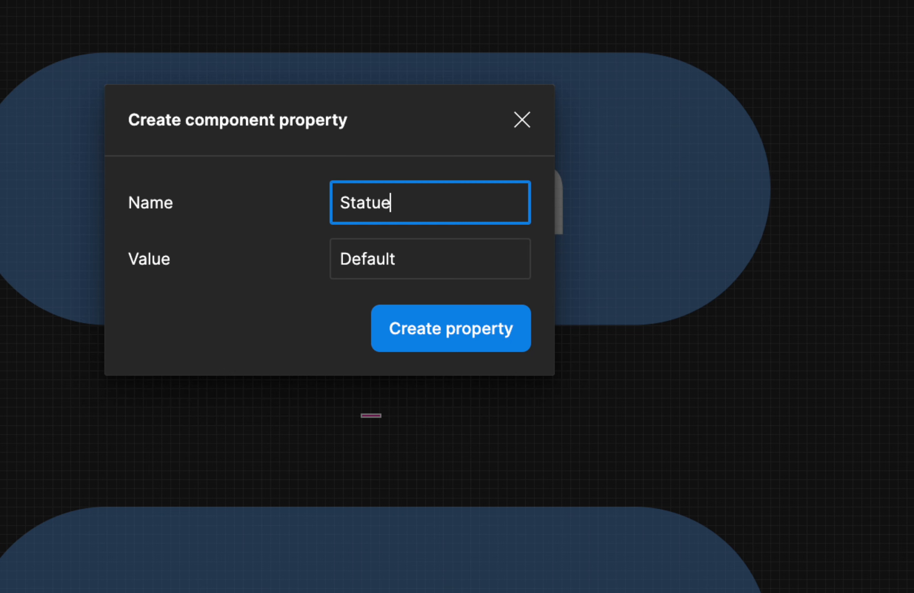
key(Tab)
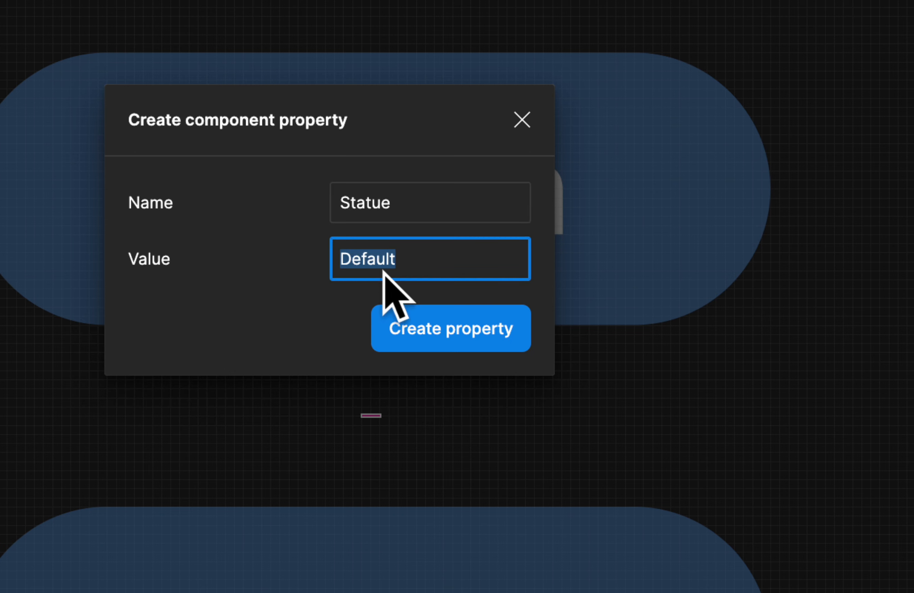
text(Hover)
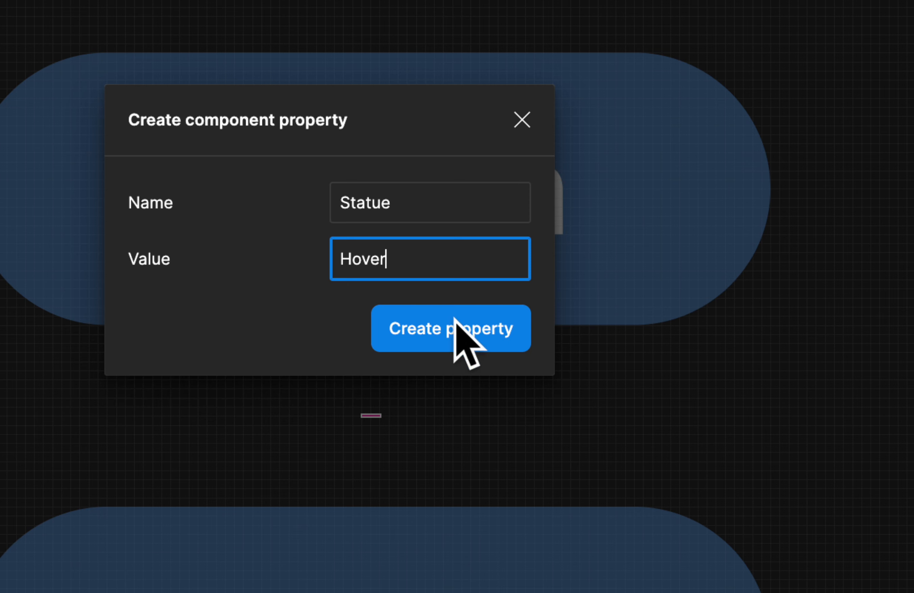
click(402, 201)
key(Right)
key(BackSpace)
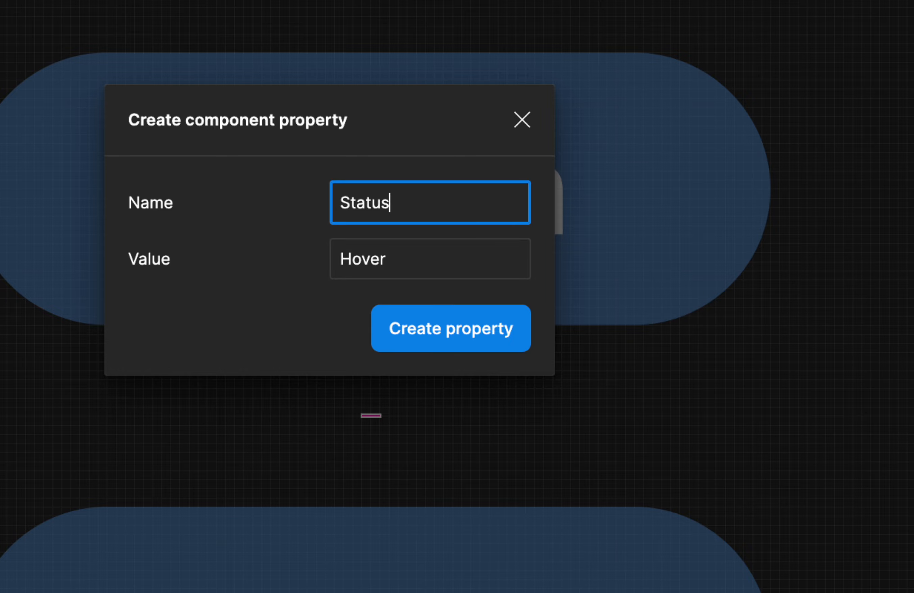
click(458, 328)
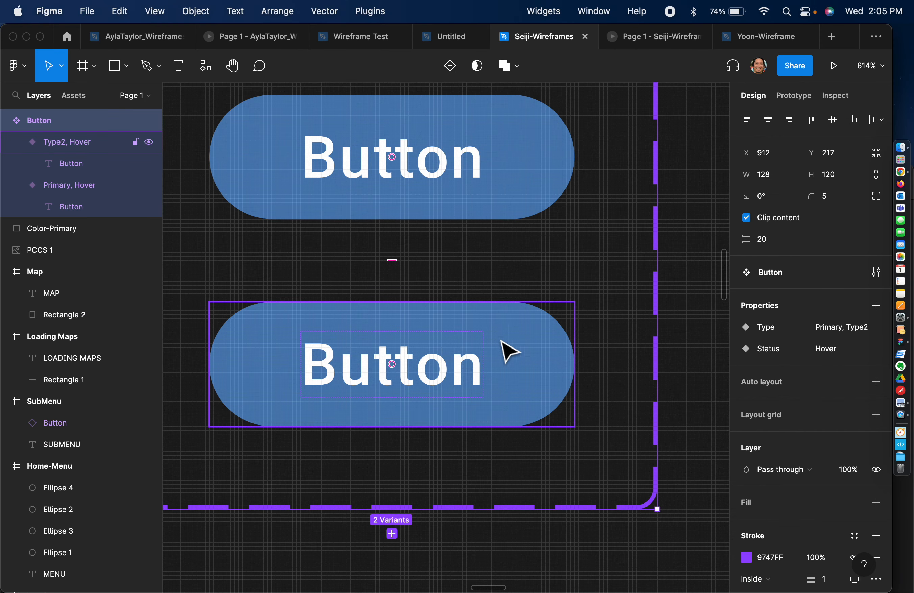
Examine the Type and Status values of both button variants and of the component set.
click(439, 319)
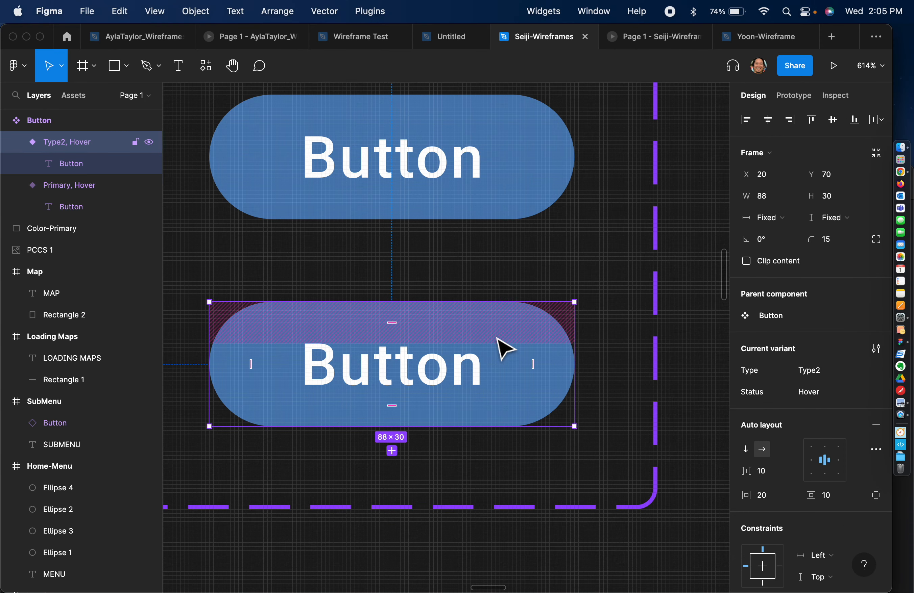
click(526, 180)
scroll(536, 231, up, 5)
scroll(535, 232, left, 2)
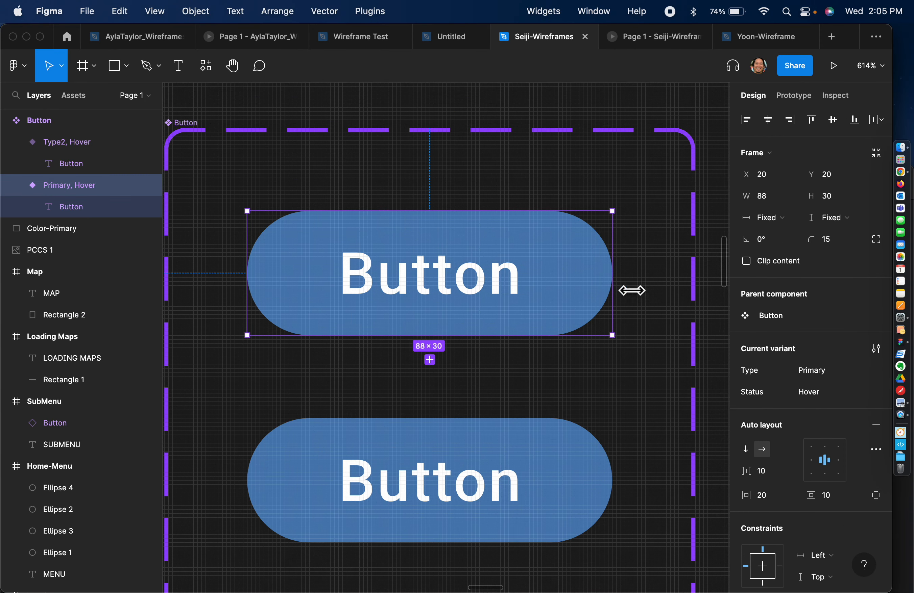
click(185, 133)
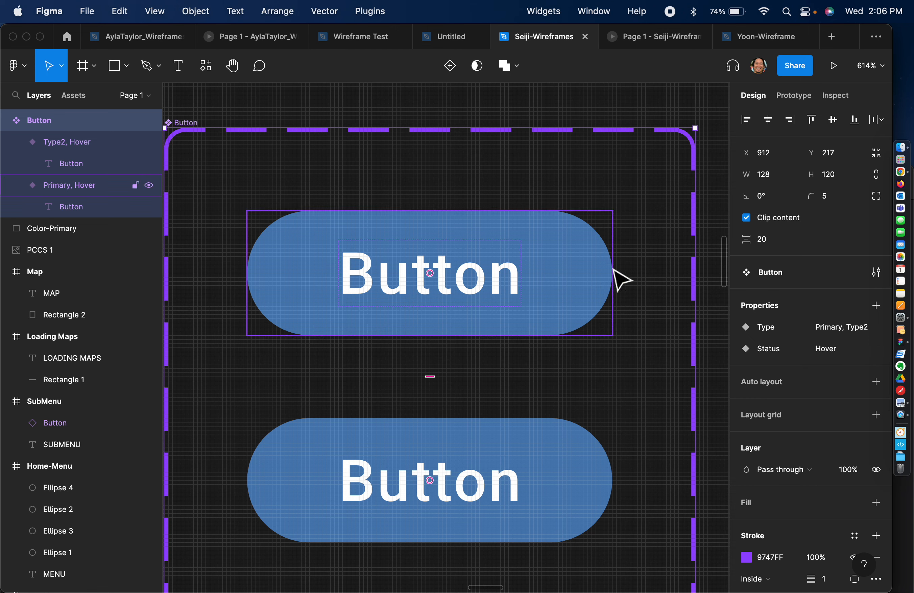
Undo the Status property and the second variant, going back to the single Primary variant.
key(super+z)
key(super+z)
key(super+z)
key(super+z)
key(super+z)
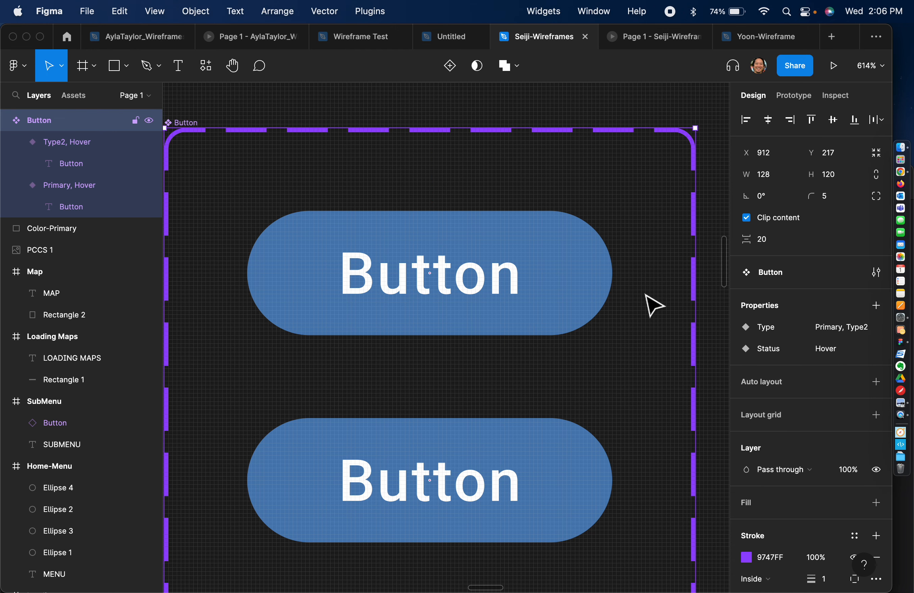
key(super+z)
key(super+z)
key(super+z)
key(super+z)
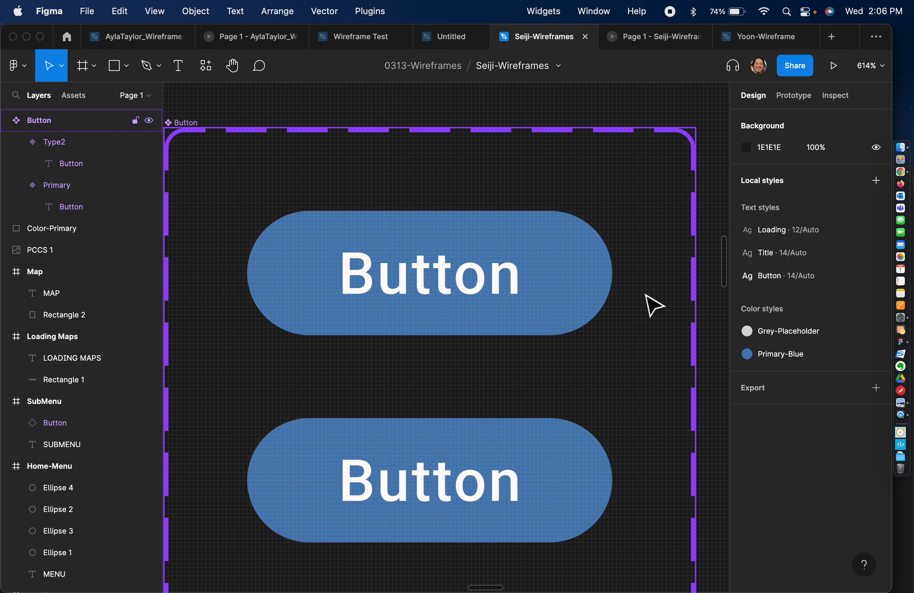
key(super+z)
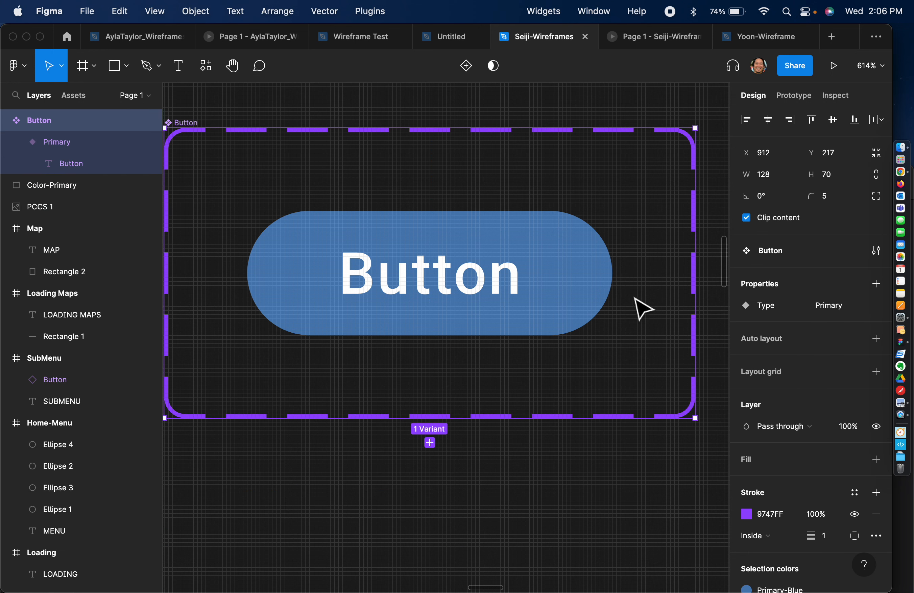
Add a second variant to the Button component set and create a Status variant property with the value Hover.
click(429, 443)
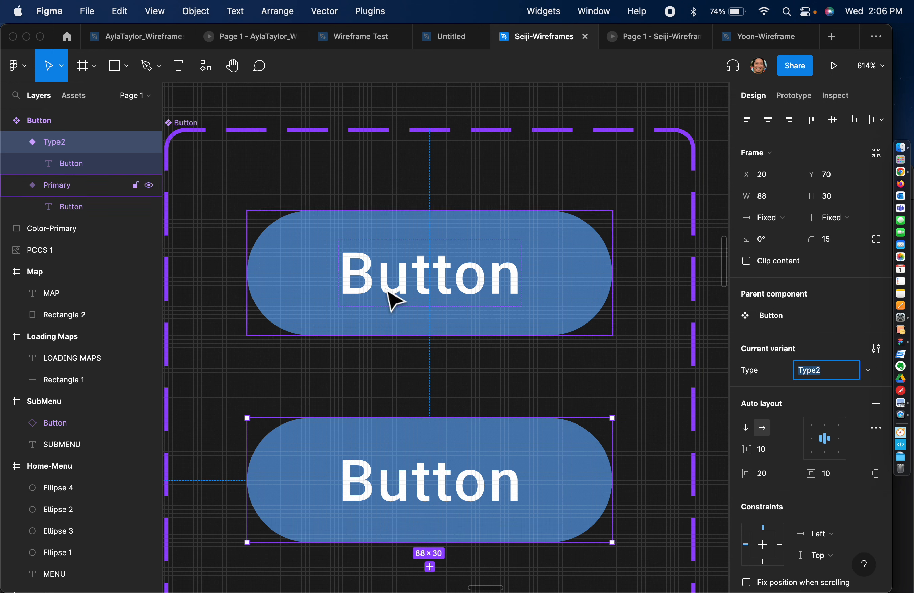
click(195, 137)
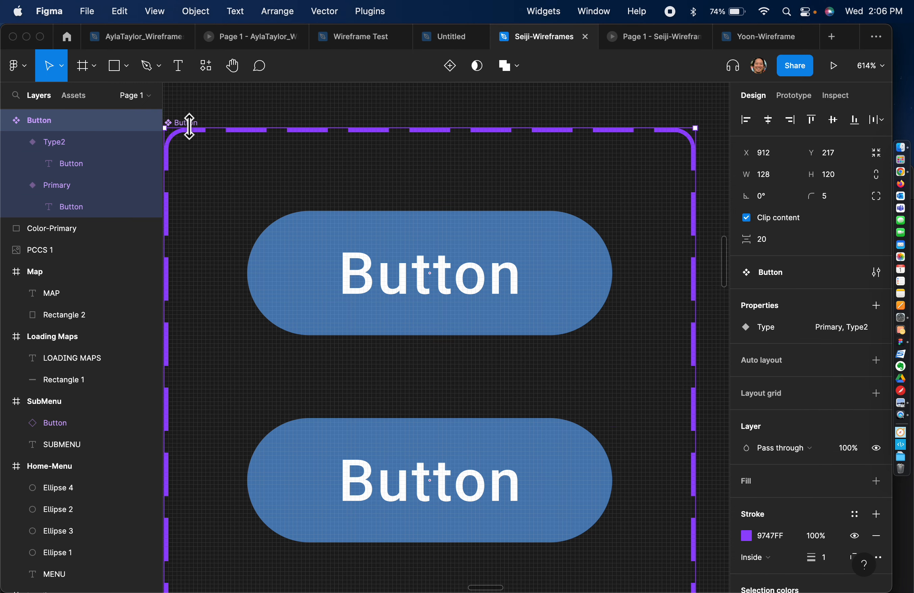
click(876, 306)
click(812, 347)
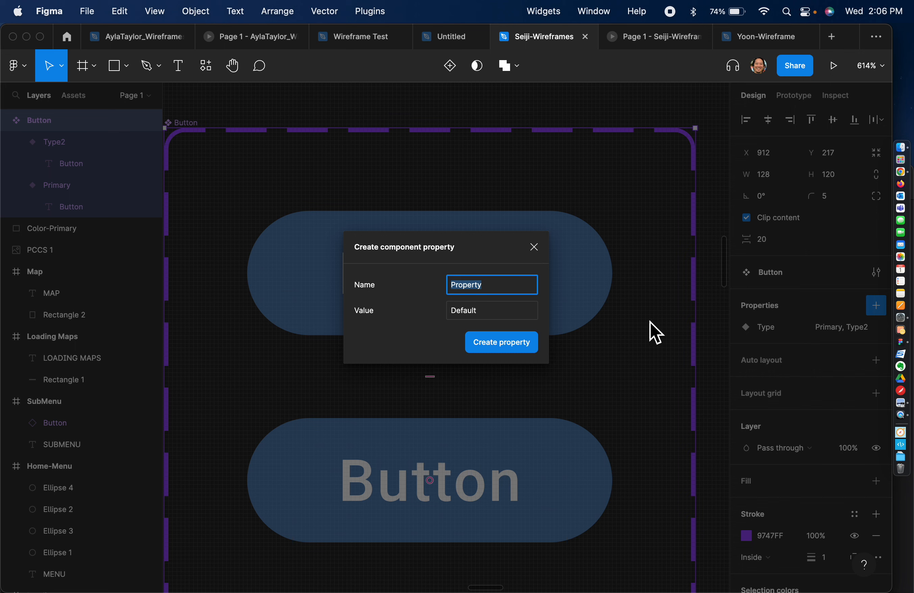
text(Status)
click(504, 313)
text(Hover)
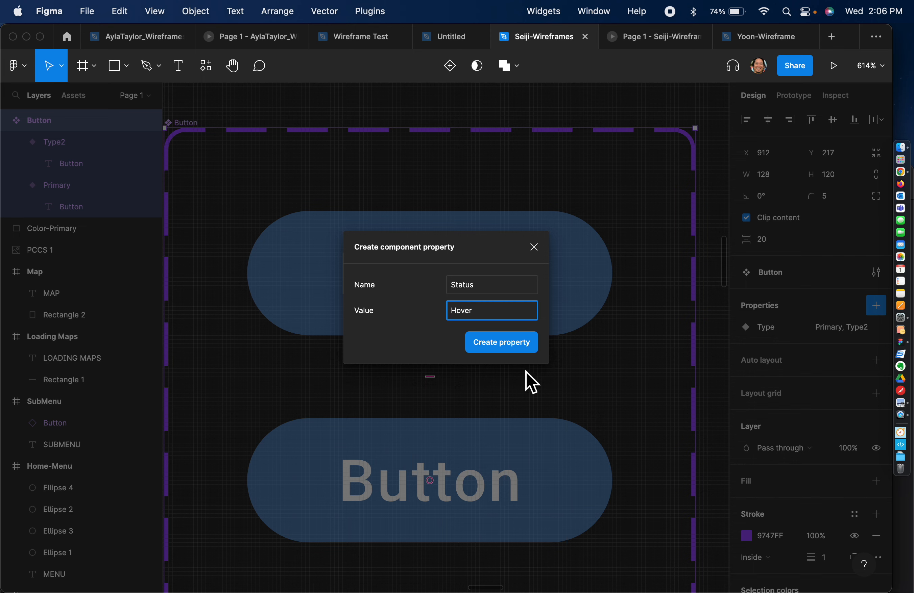
click(509, 351)
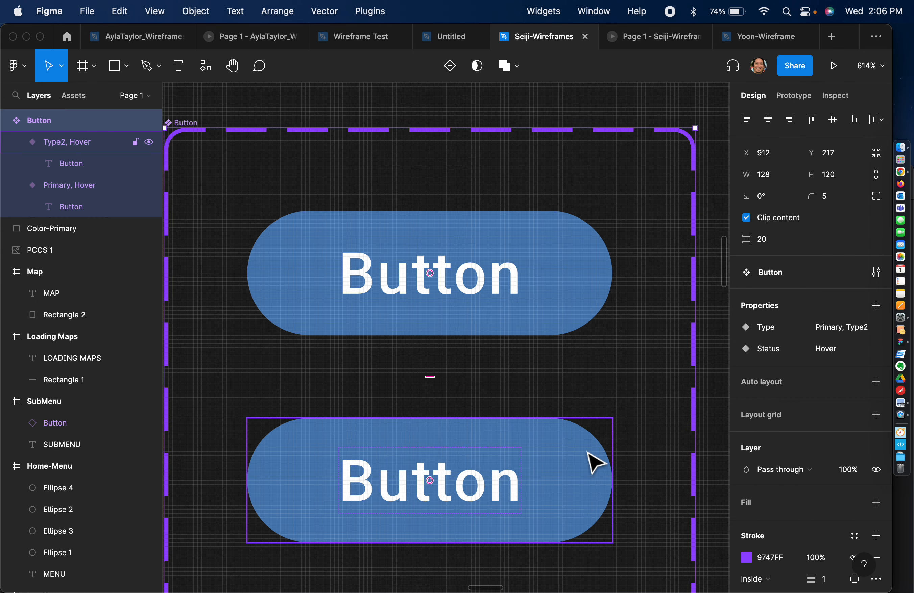
Examine the fill style and selection colors of the second button variant, including the available color styles.
click(595, 462)
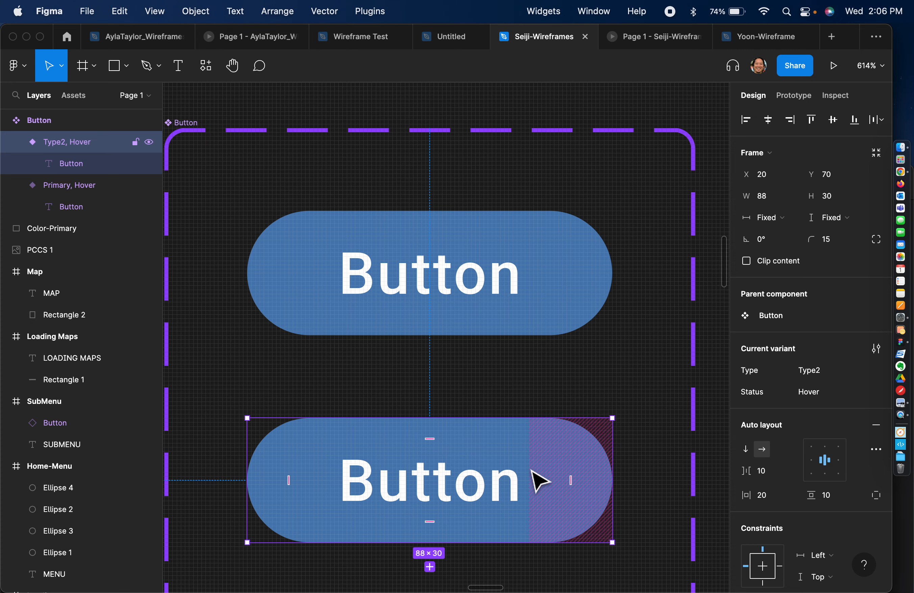
scroll(573, 480, down, 5)
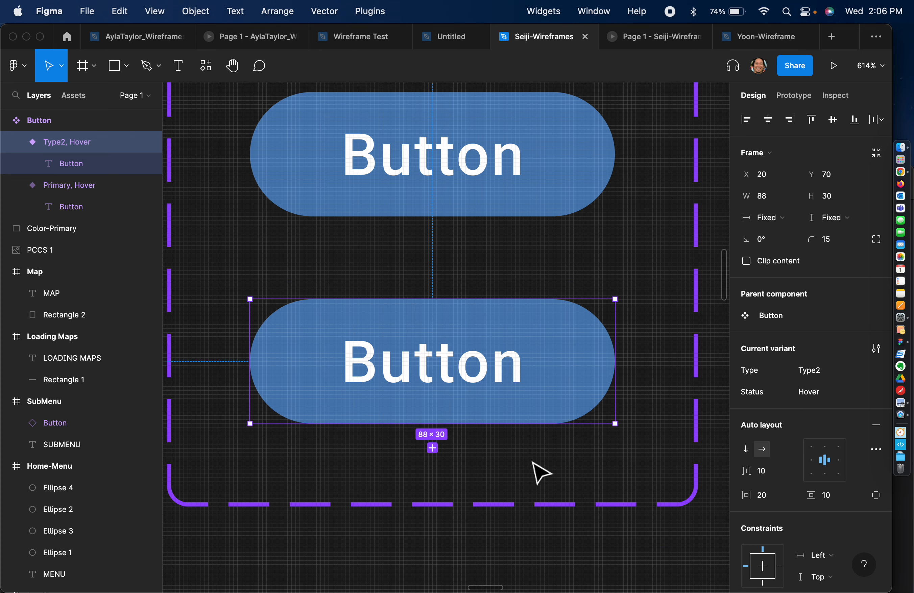
scroll(763, 421, down, 8)
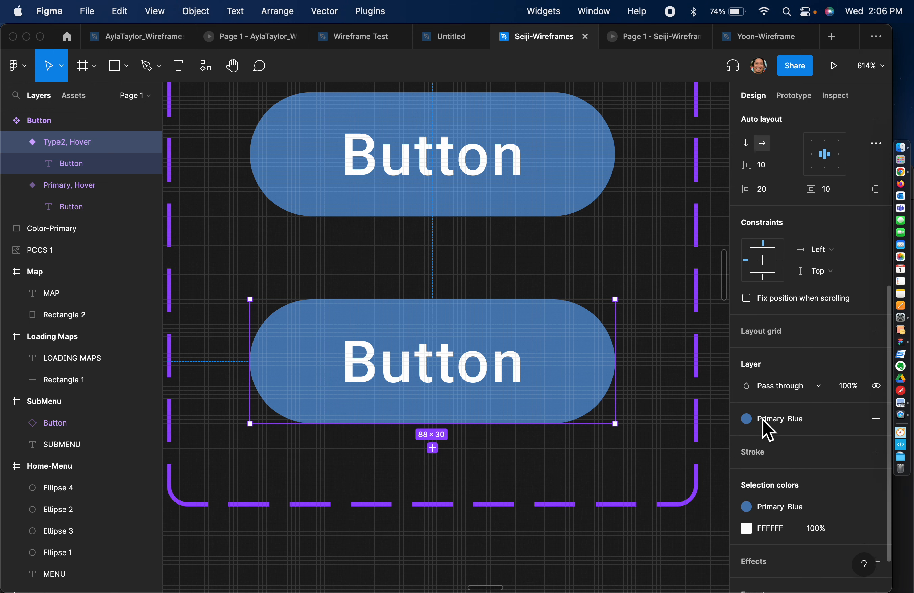
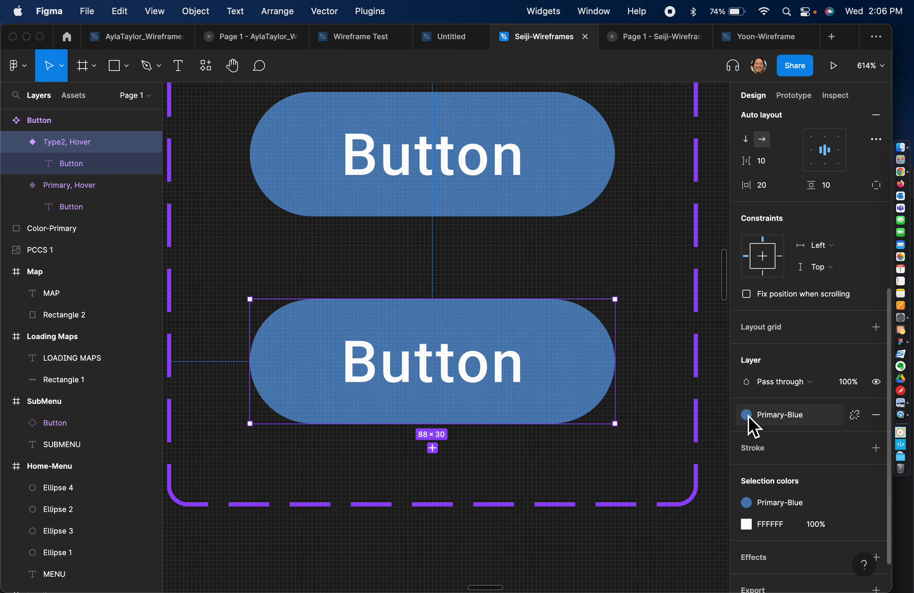
click(747, 526)
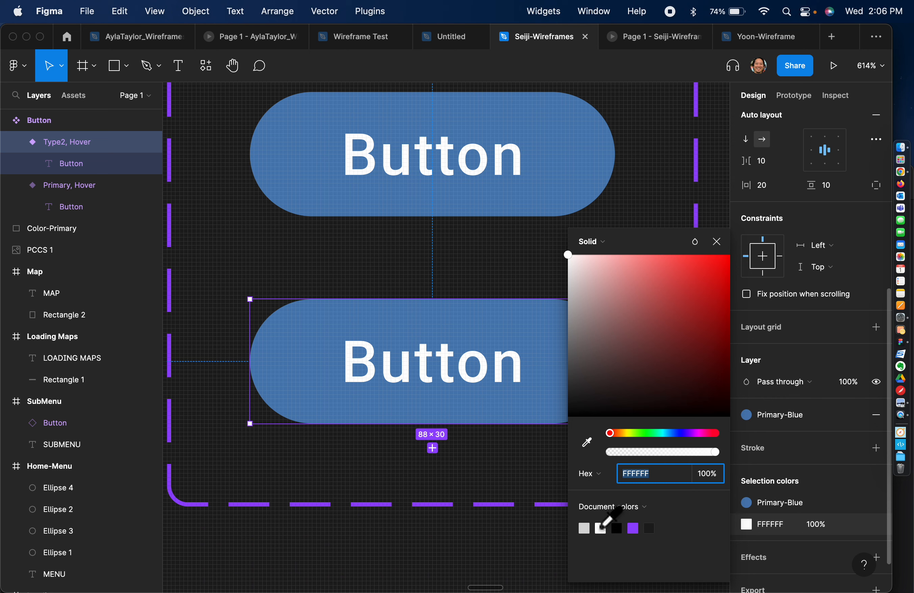
click(601, 528)
click(799, 451)
click(771, 413)
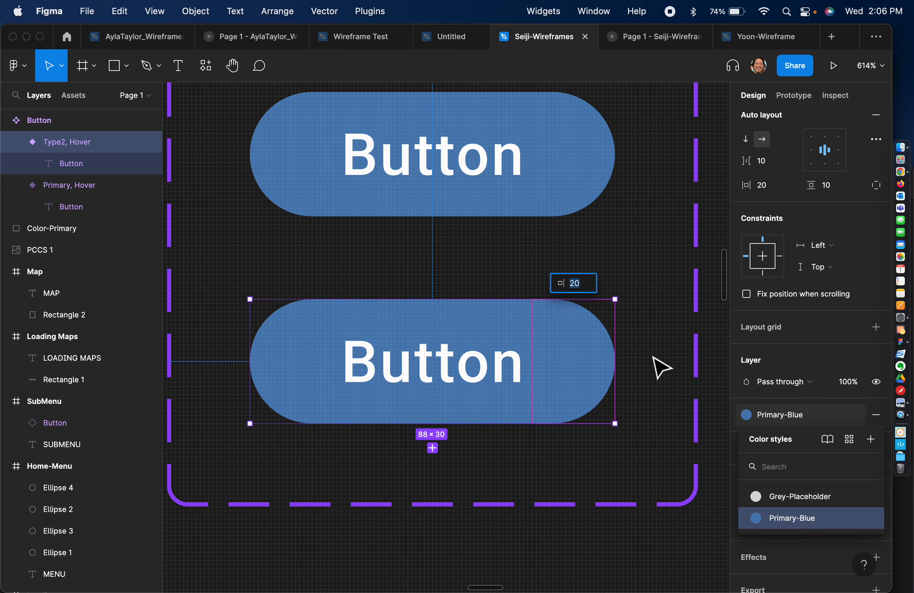
click(657, 368)
click(378, 320)
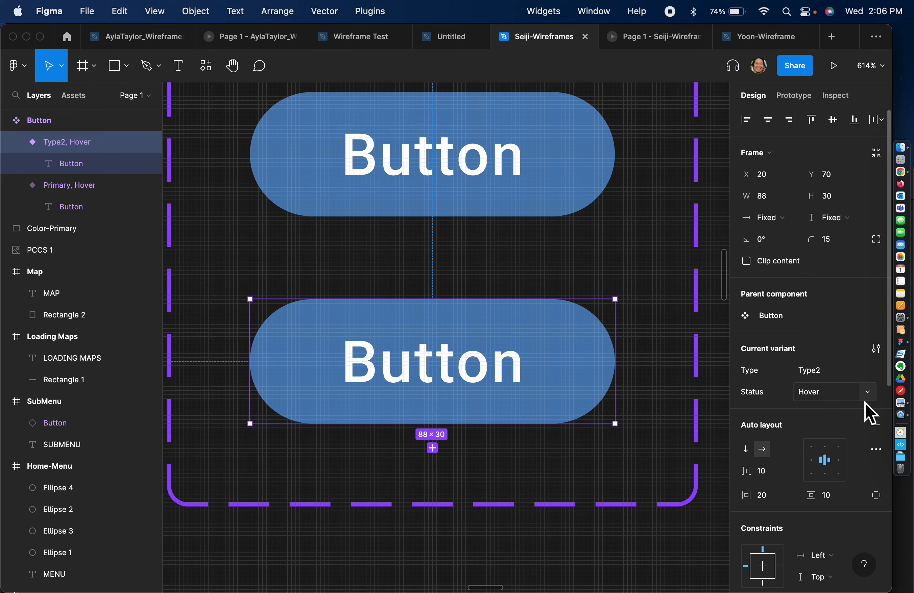
Inspect the white fill color of the Button text label inside the Type2 variant.
scroll(854, 481, down, 10)
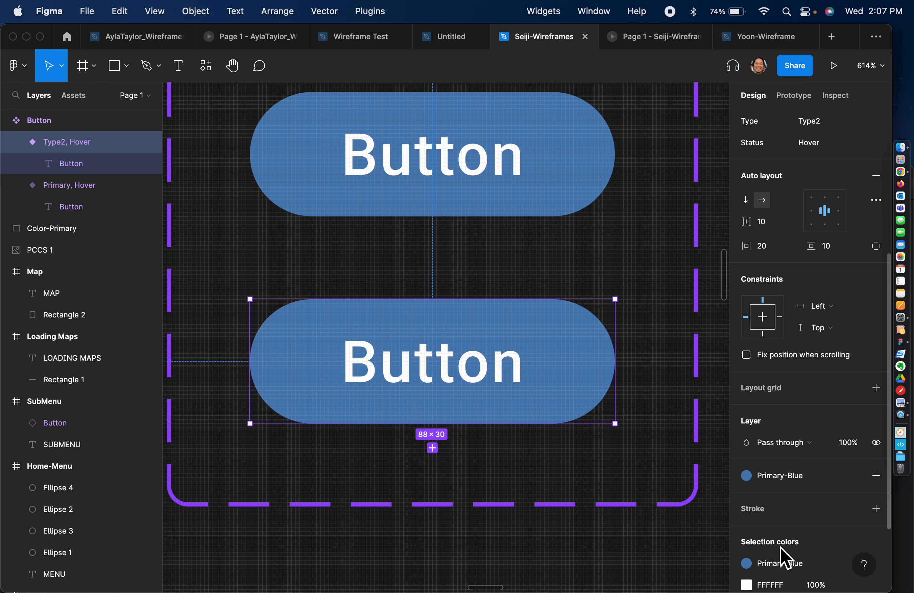
scroll(780, 548, down, 2)
click(748, 549)
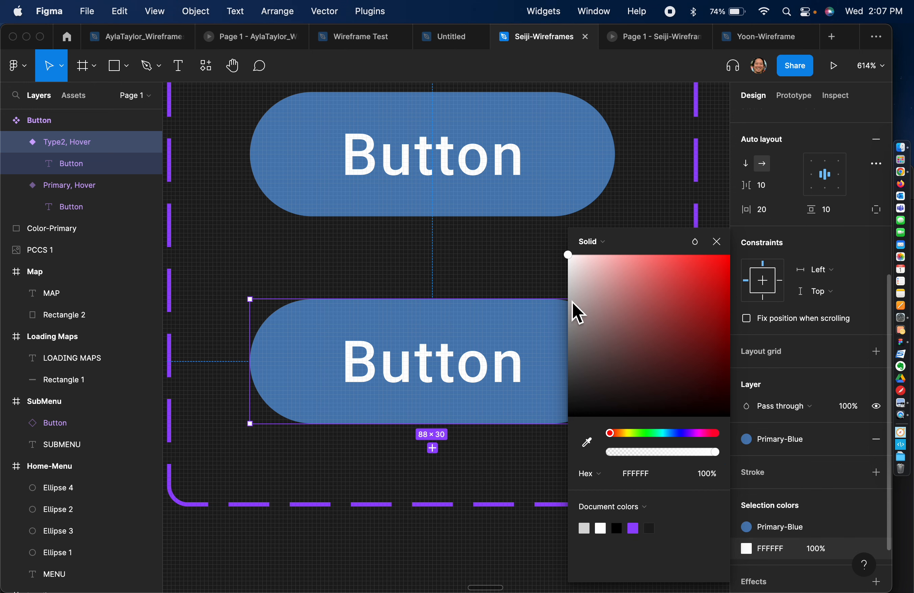
click(481, 316)
click(83, 169)
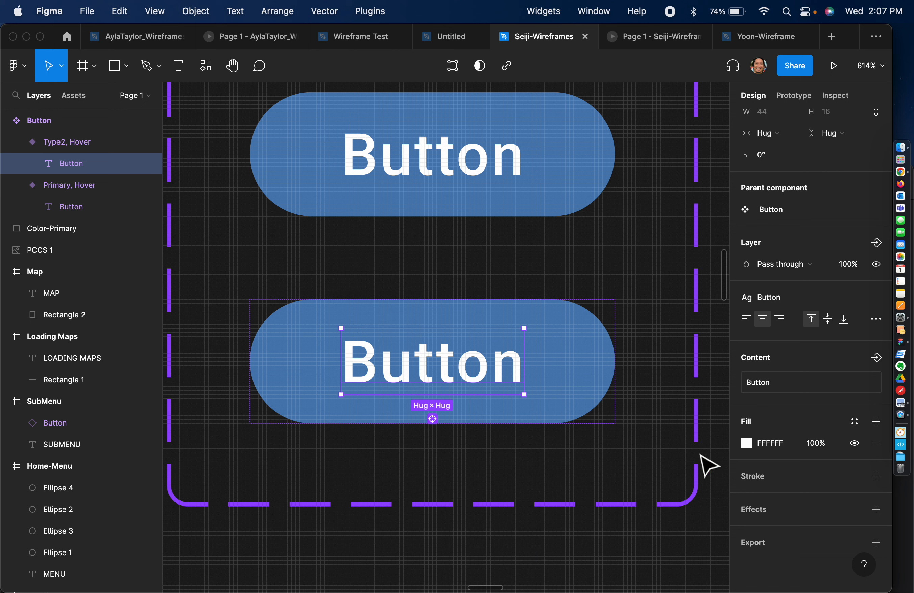
click(747, 446)
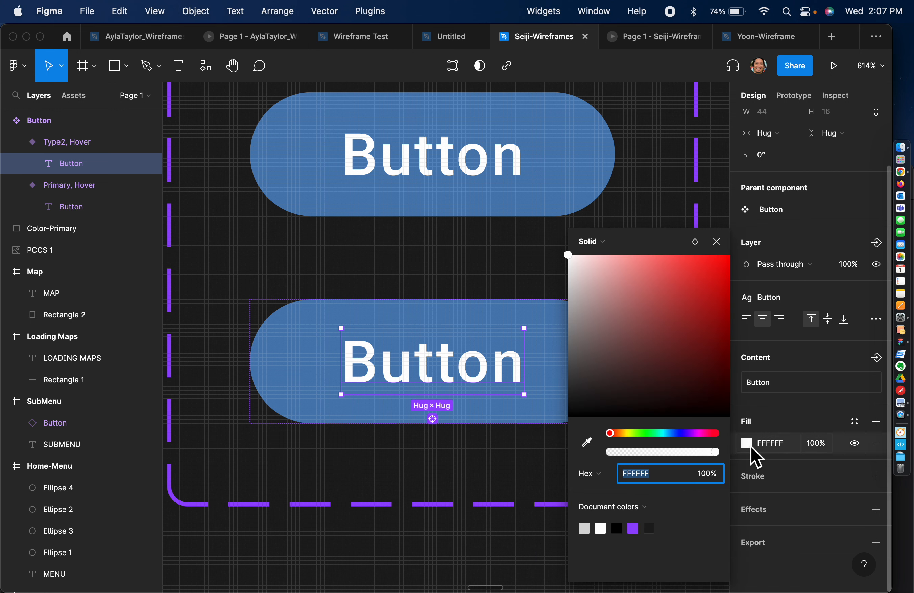
click(672, 433)
click(526, 406)
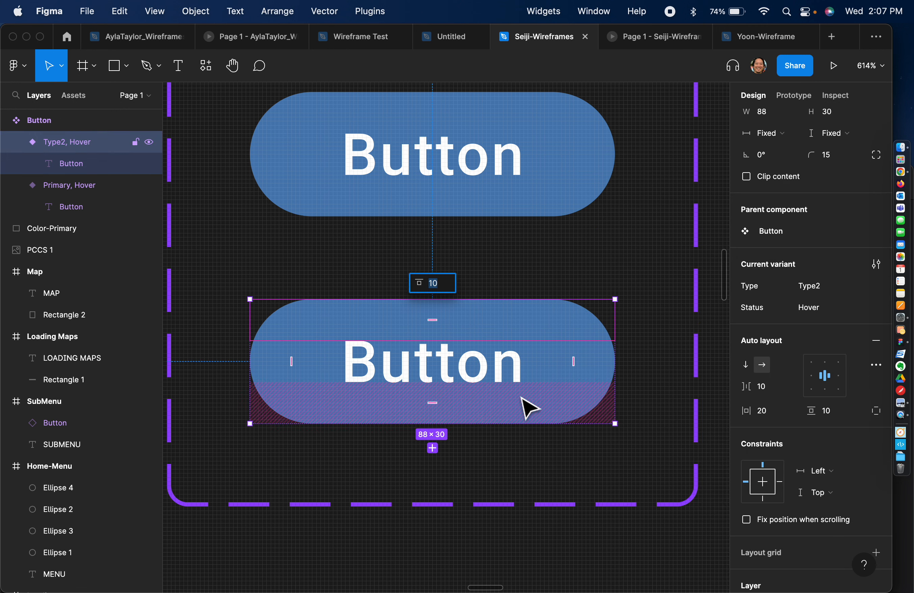
click(502, 391)
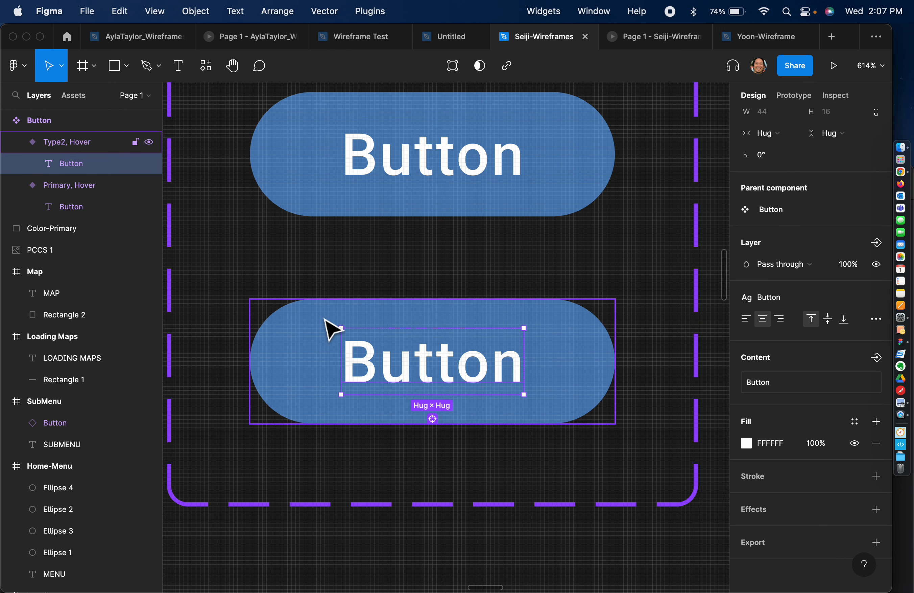
click(331, 283)
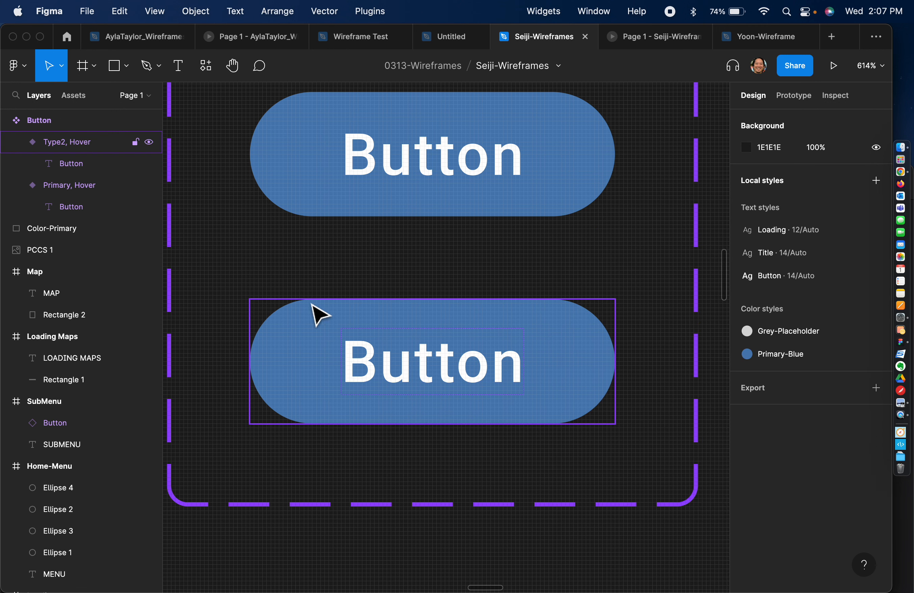
click(314, 314)
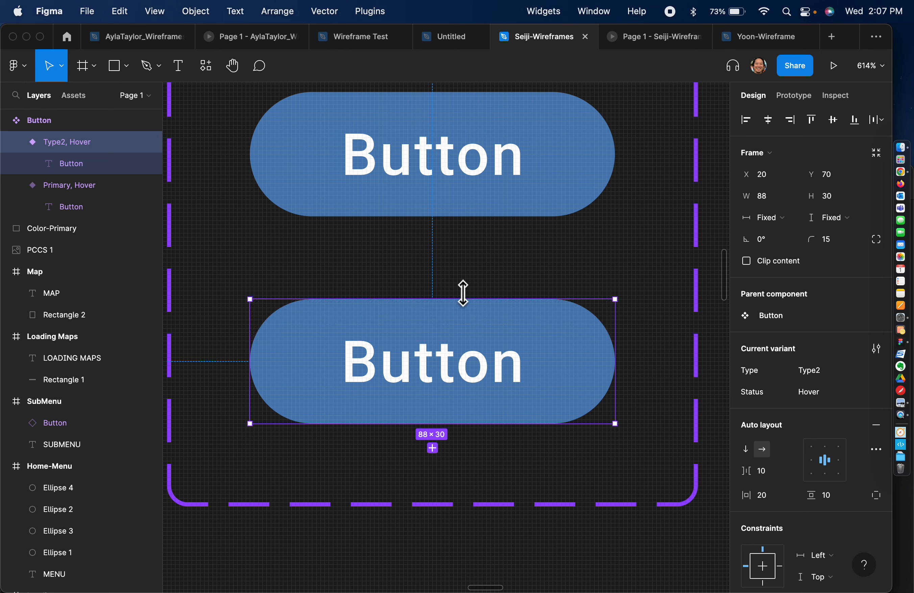
drag(613, 367, 604, 388)
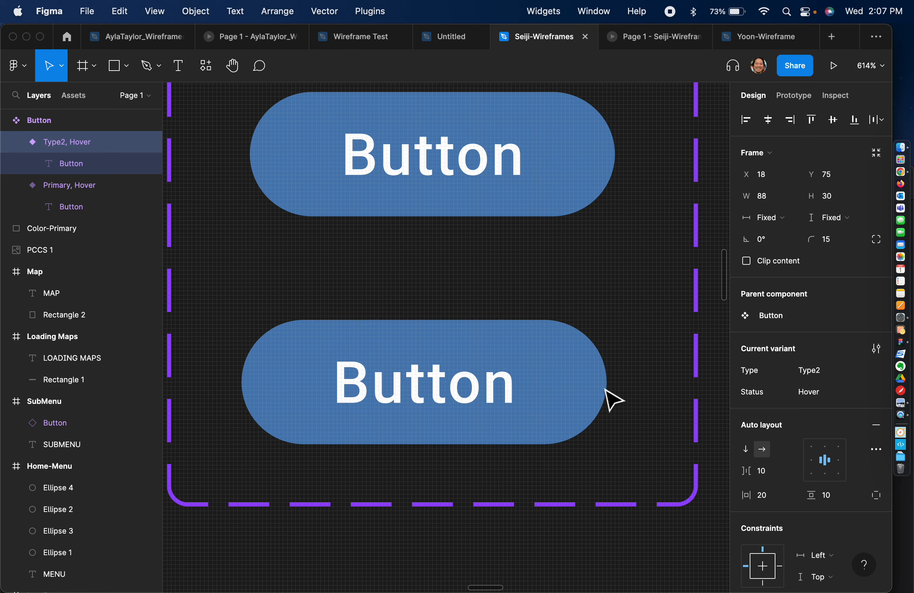
key(super+z)
click(575, 364)
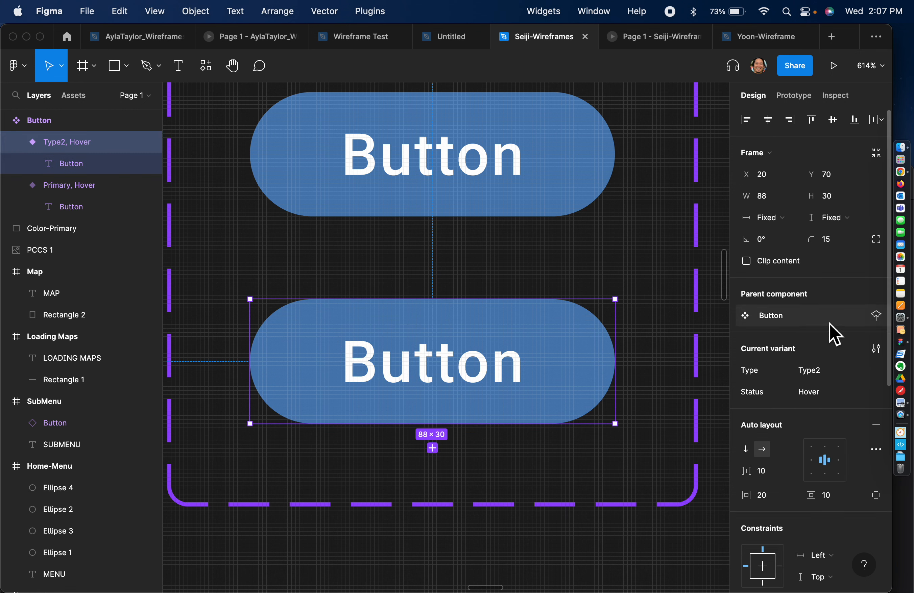
Review the Type2 variant's property values, auto layout, constraints and fill settings.
scroll(816, 330, down, 3)
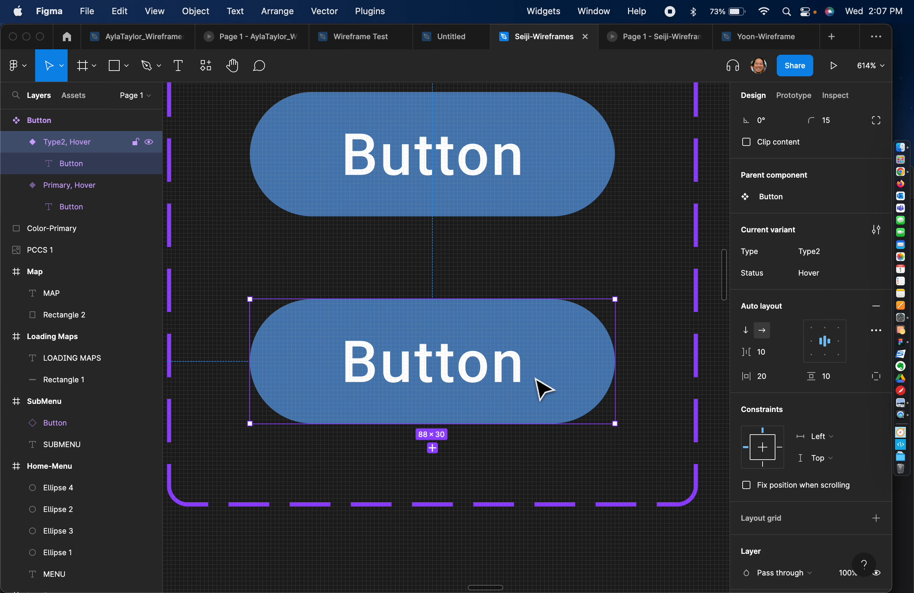
scroll(704, 503, down, 5)
scroll(703, 504, right, 2)
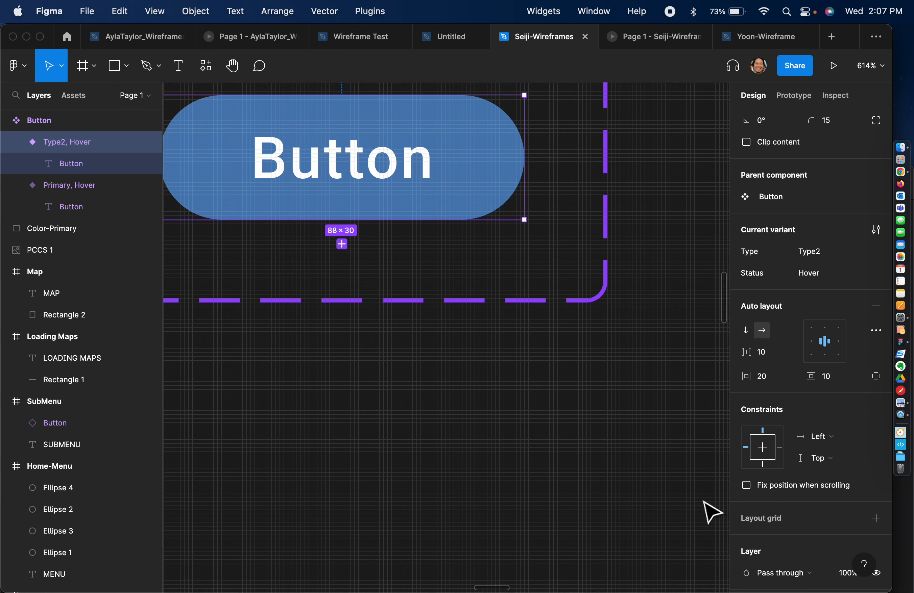
scroll(591, 359, left, 6)
scroll(589, 357, up, 4)
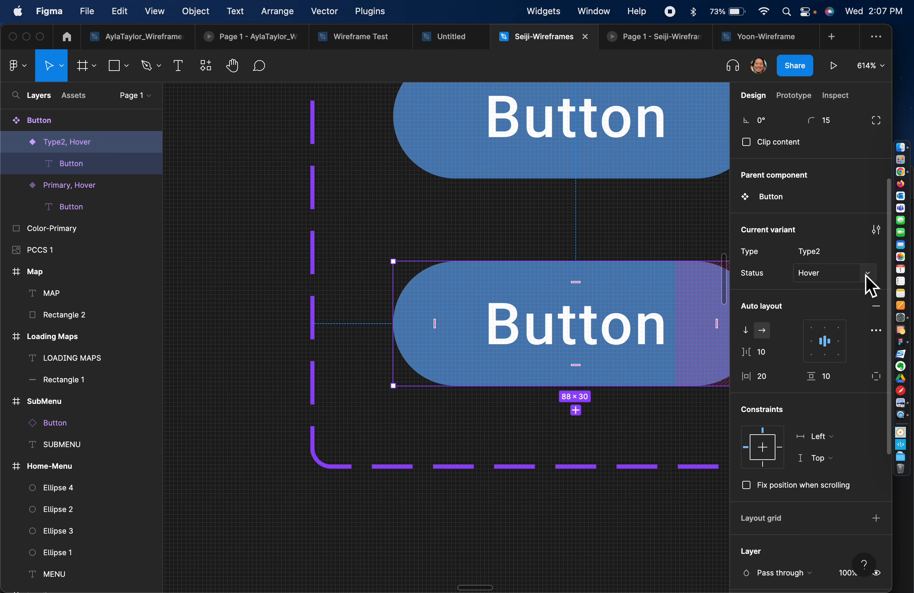
scroll(838, 412, down, 5)
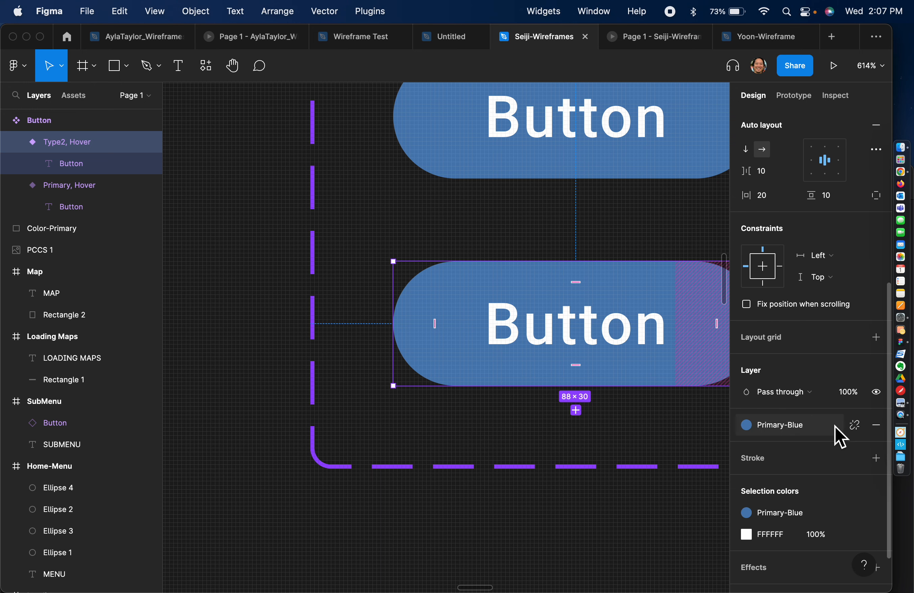
click(665, 435)
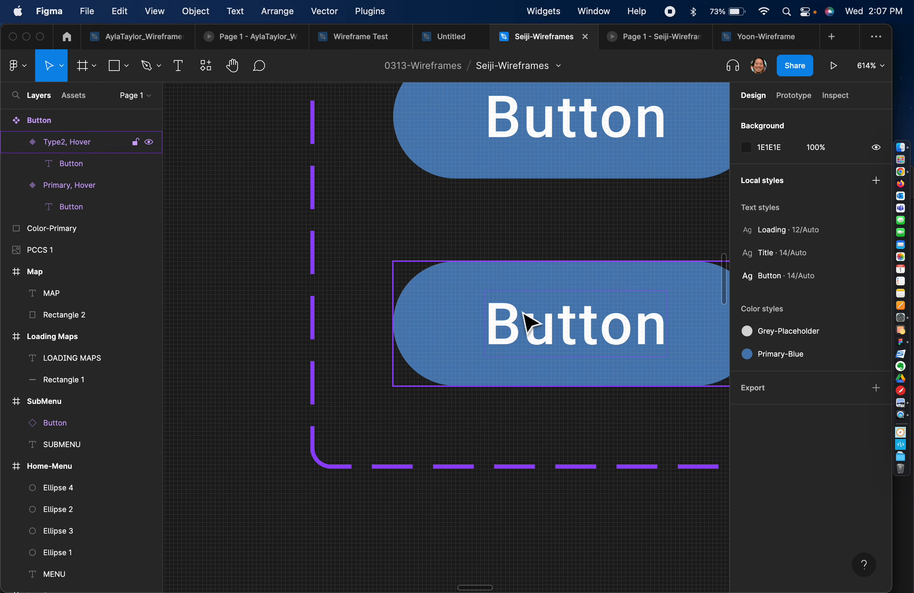
click(471, 290)
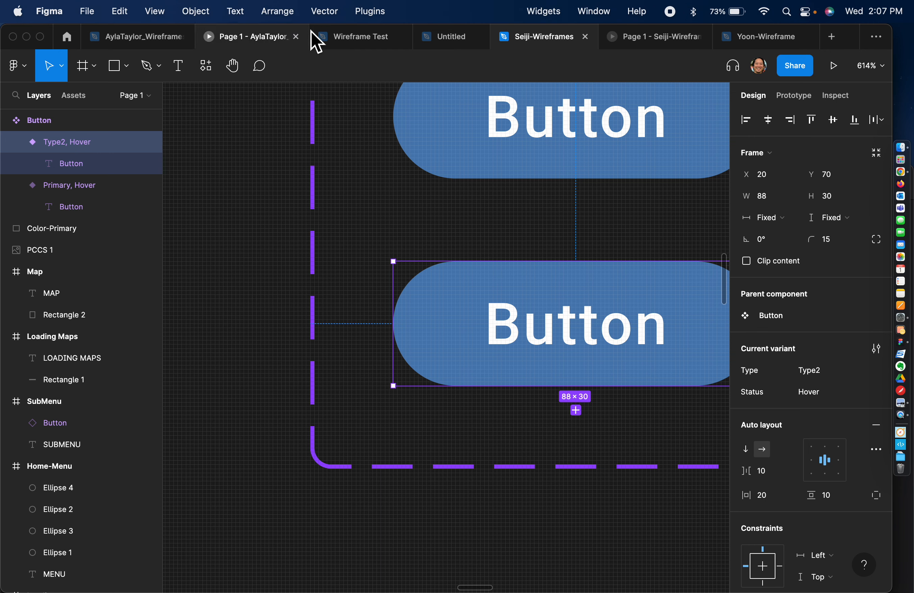
Check the fill and stroke of the Secondary button variant in the Wireframe Test file, and return to Seiji-Wireframes.
click(347, 54)
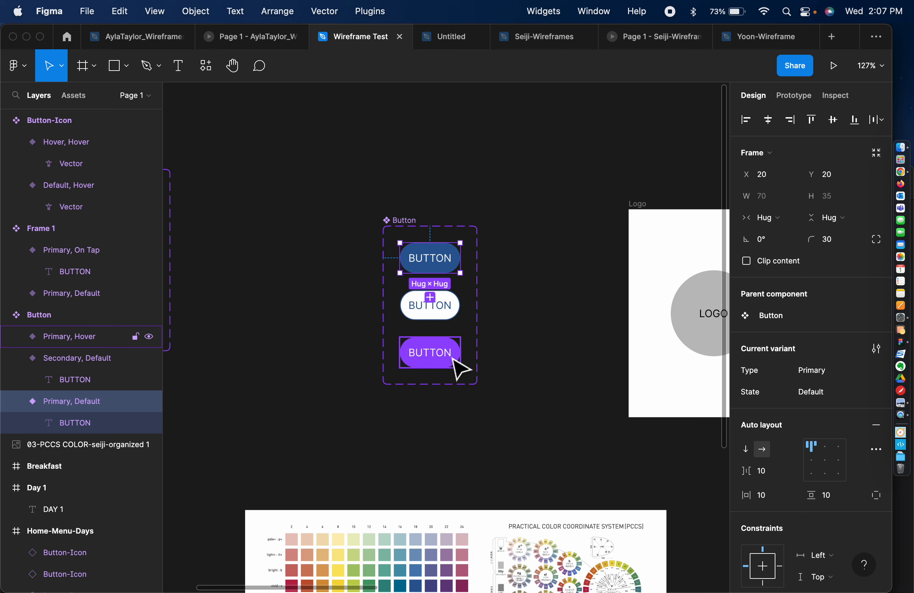
click(454, 314)
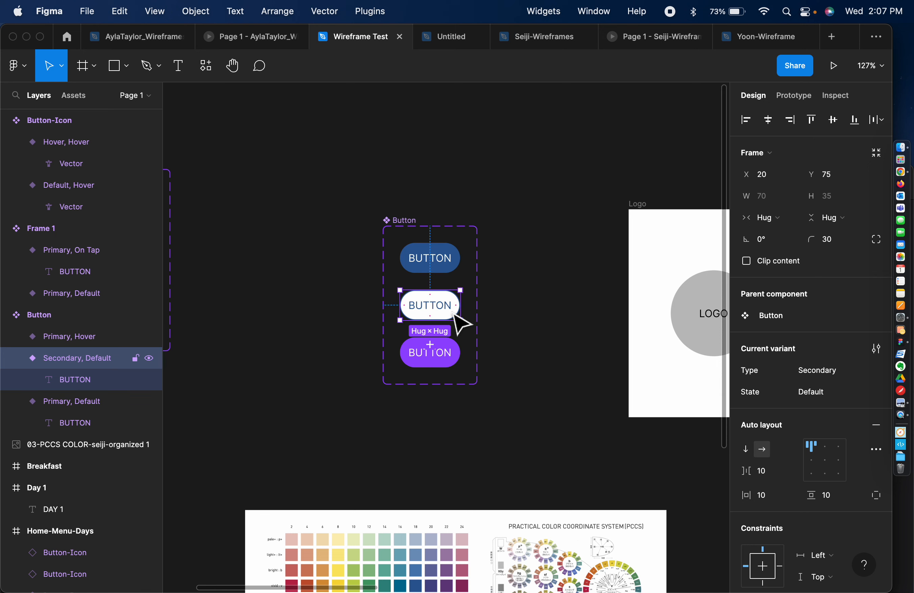
scroll(761, 387, down, 10)
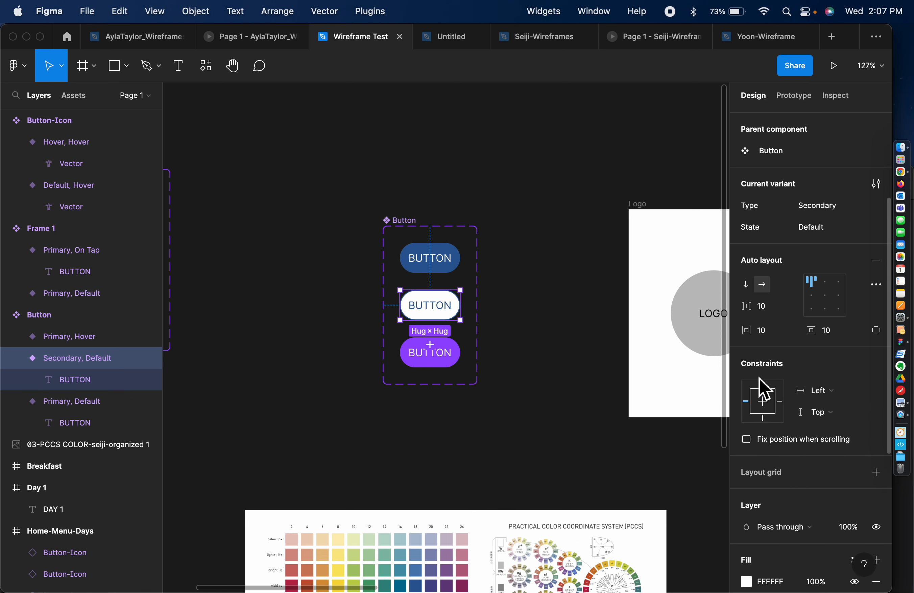
scroll(765, 389, down, 2)
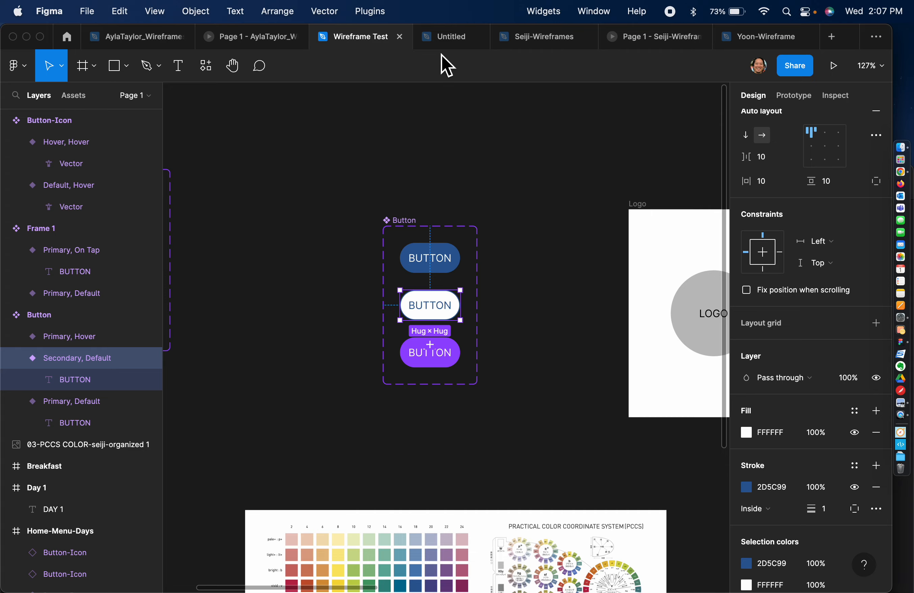
click(510, 38)
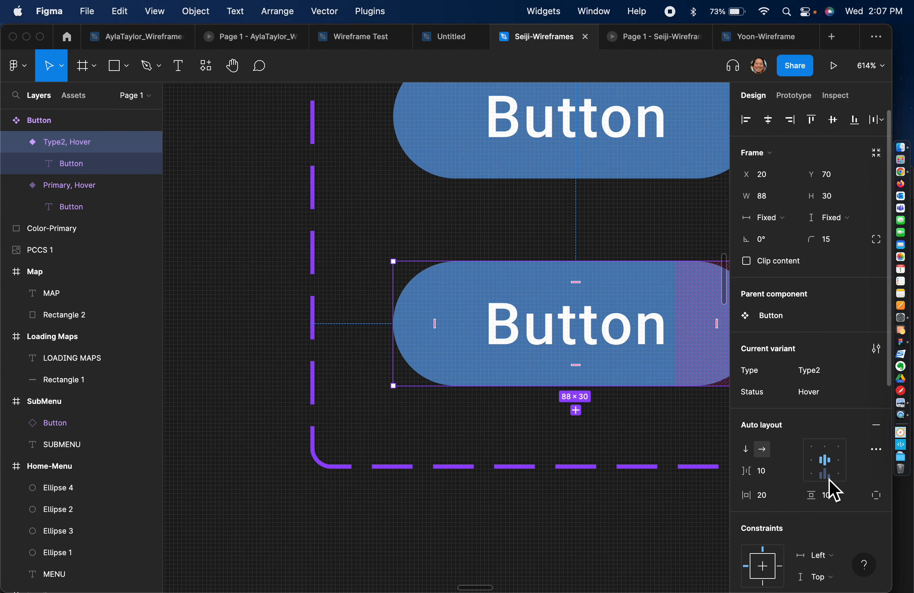
Duplicate the Color-Primary swatch above the Button component set, placing the copy beside the original at X 997, Y 146.
scroll(840, 509, down, 3)
click(641, 547)
scroll(642, 547, down, 15)
scroll(641, 546, up, 4)
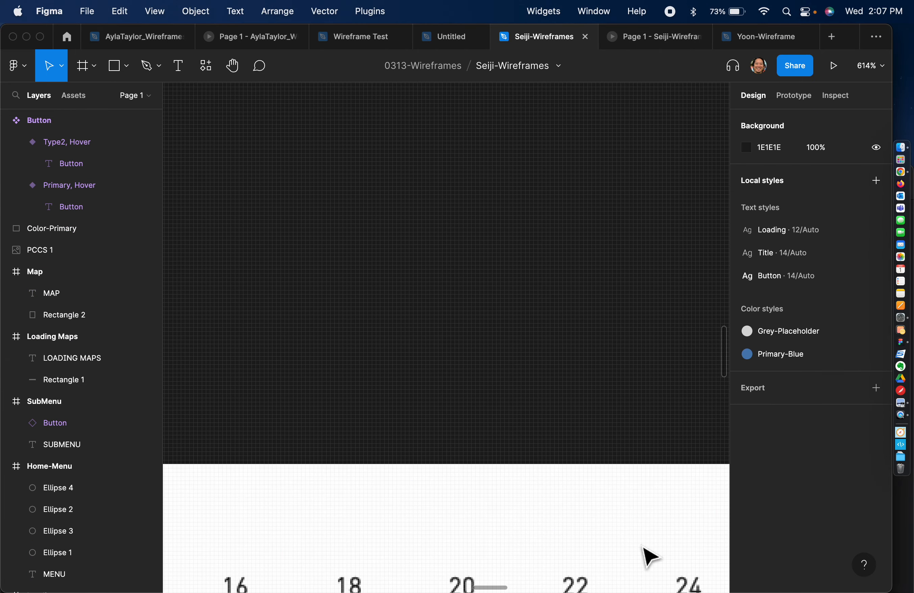
scroll(650, 557, down, 10)
click(532, 197)
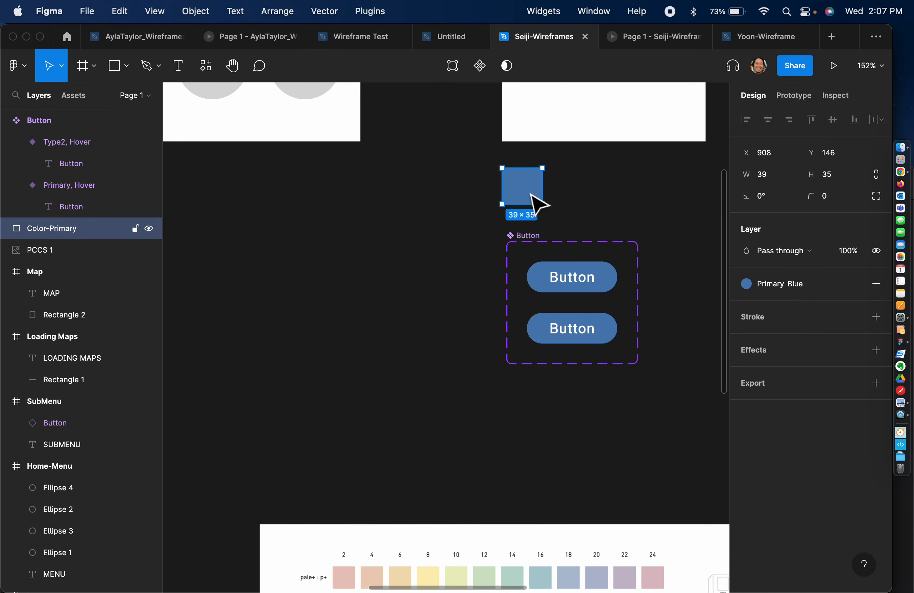
drag(532, 195, 630, 196)
scroll(685, 246, up, 3)
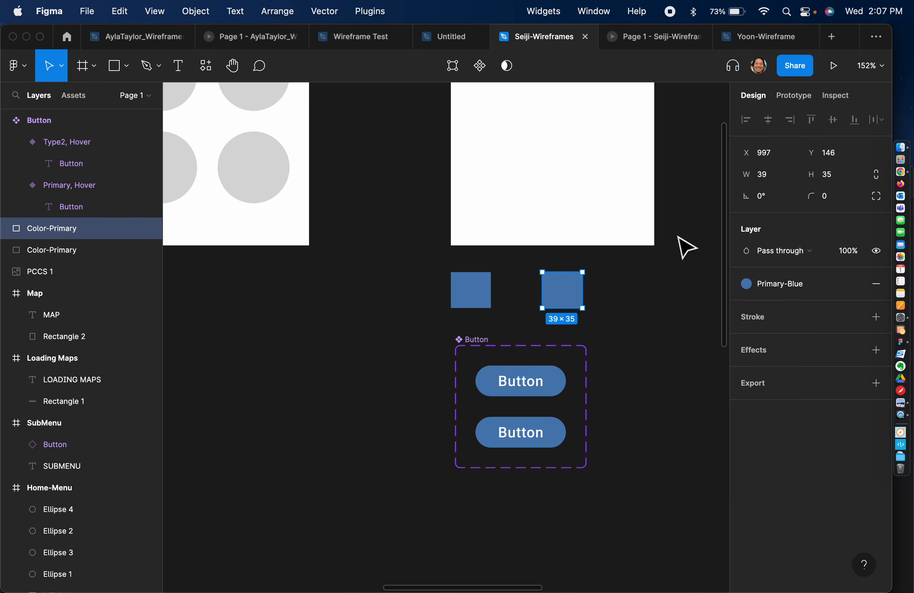
Apply the Grey-Placeholder color style to the duplicated Color-Primary swatch.
double_click(574, 304)
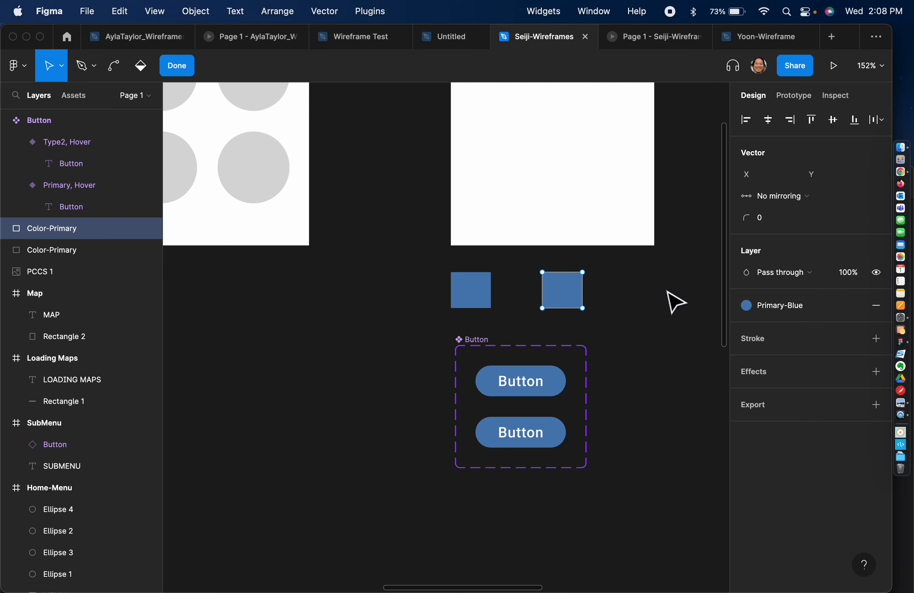
click(790, 308)
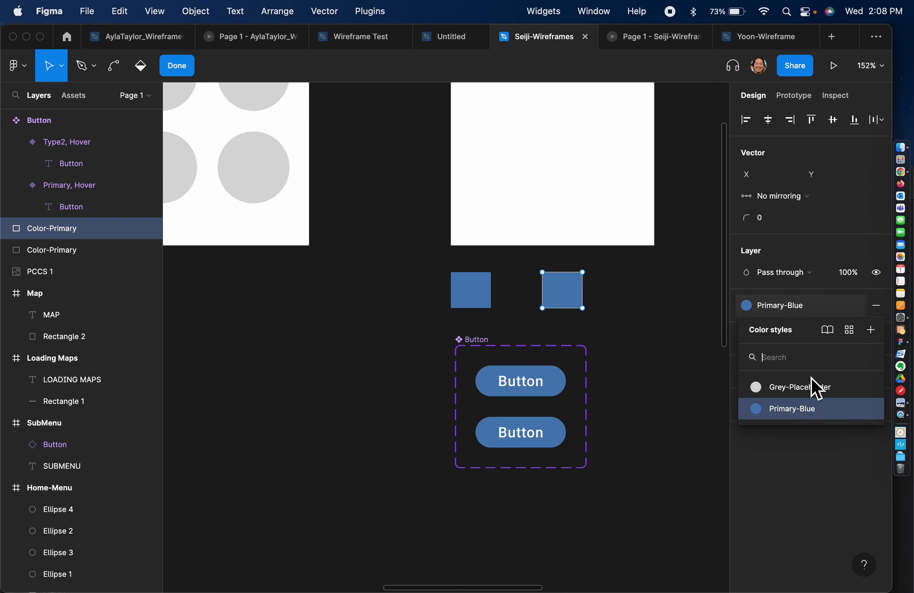
click(808, 387)
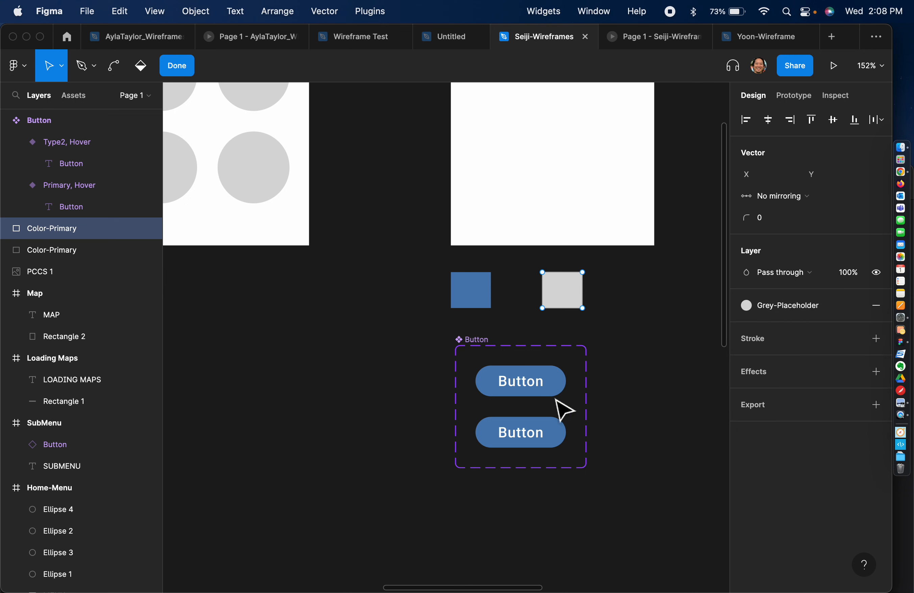
key(Escape)
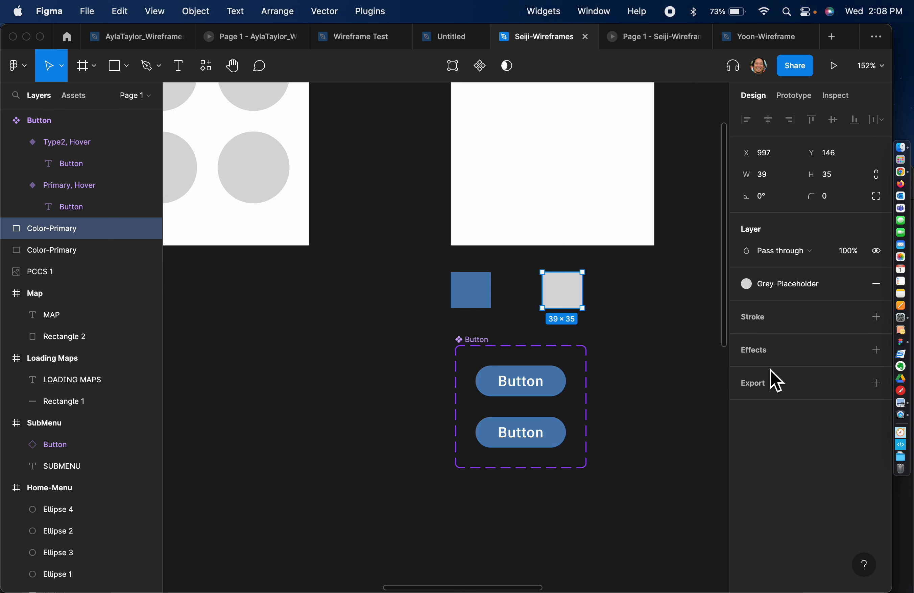
Apply the Grey-Placeholder color style to the Type2 button variant's fill and check how the label reads on it.
click(542, 443)
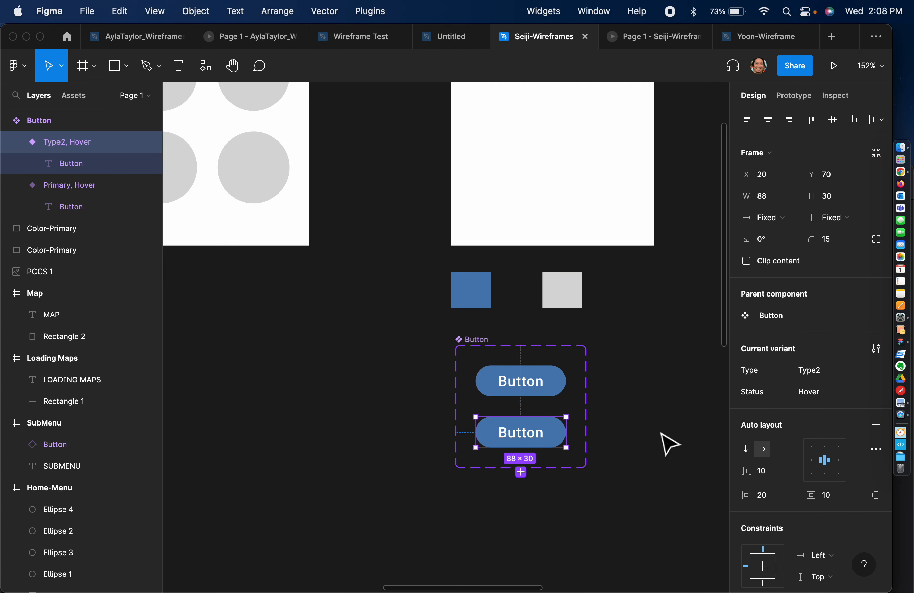
scroll(805, 397, down, 9)
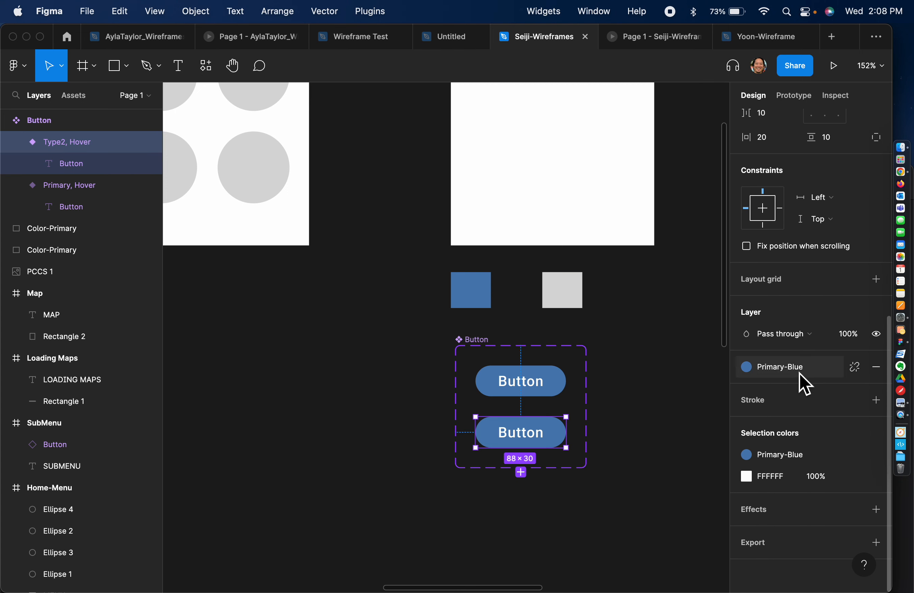
click(805, 368)
click(773, 449)
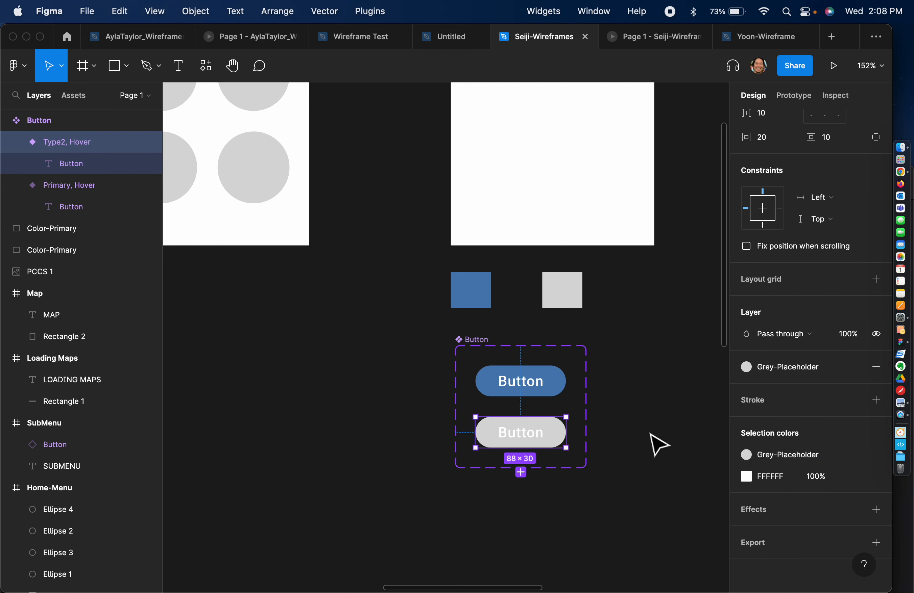
click(638, 444)
scroll(638, 444, up, 5)
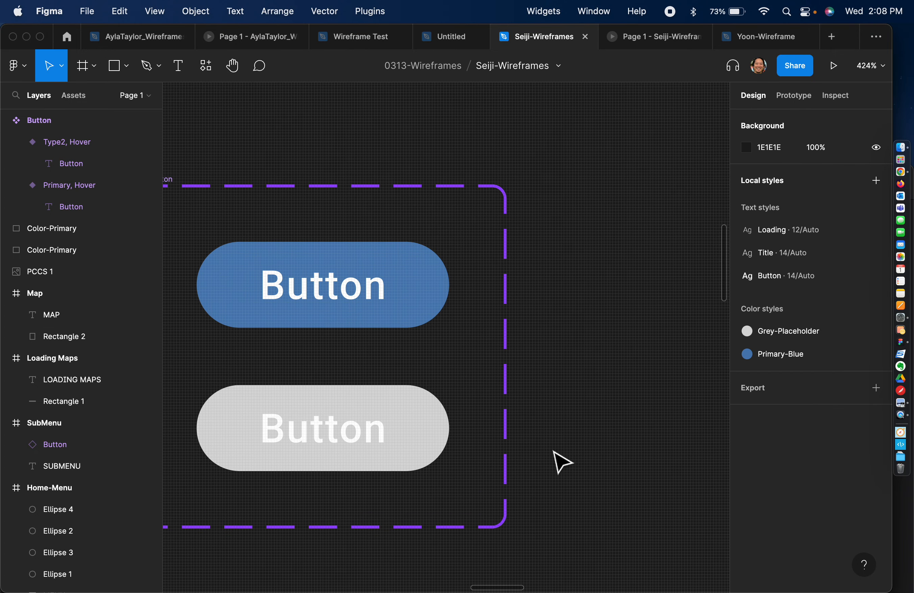
scroll(562, 463, left, 5)
scroll(562, 462, down, 4)
Undo the fill style change on the Type2 button variant.
key(super+z)
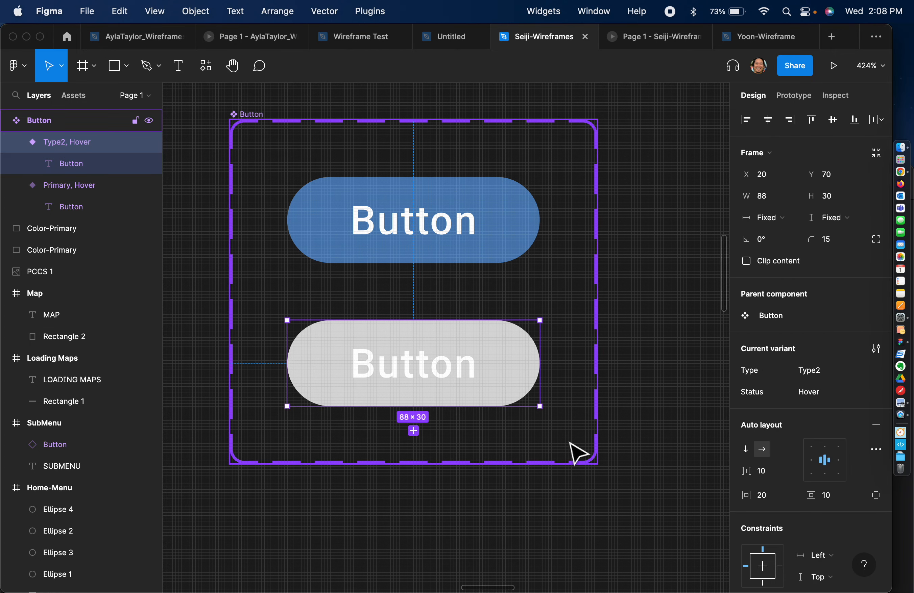
key(super+z)
key(super+z)
Set the fill of the Type2 button variant to the Grey-Placeholder color style.
click(501, 370)
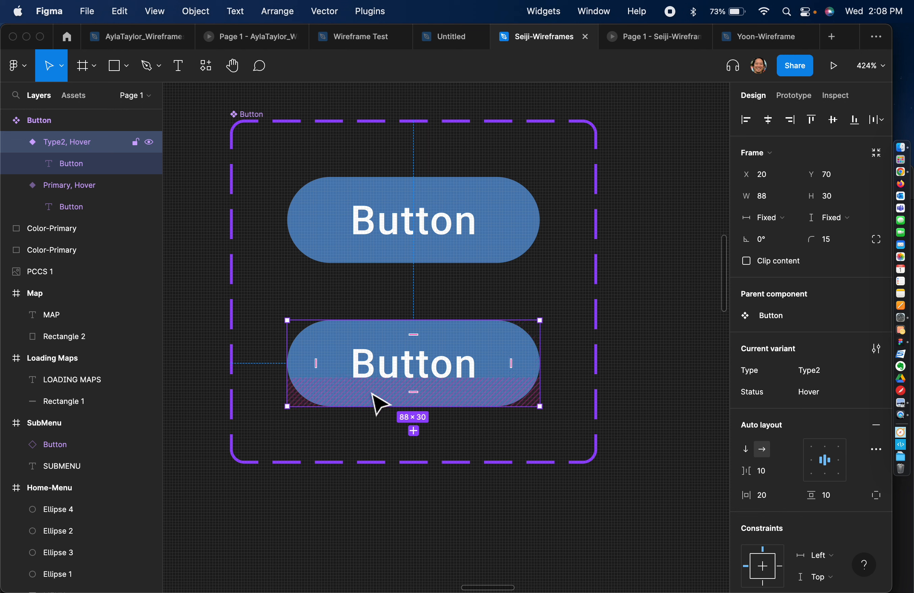
scroll(805, 435, down, 5)
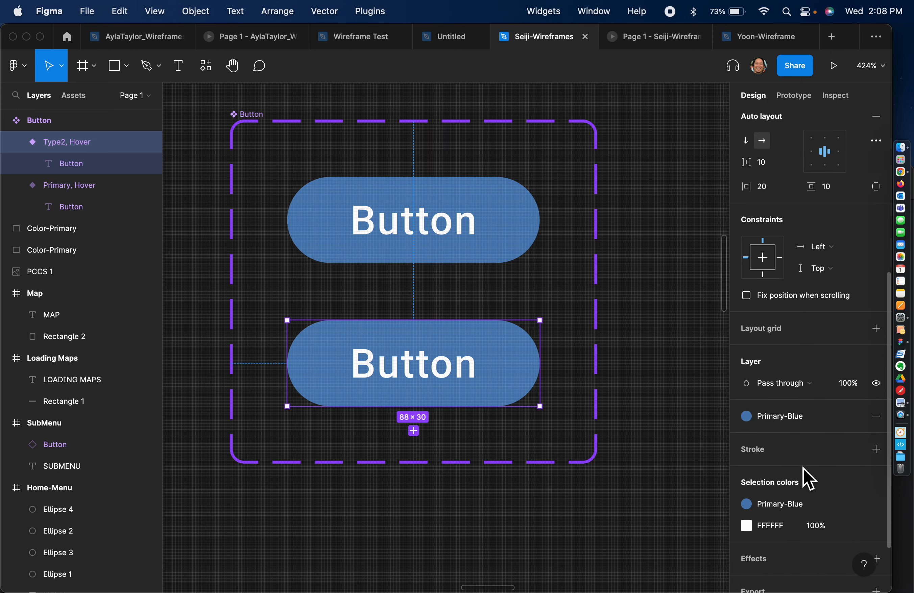
scroll(803, 470, down, 2)
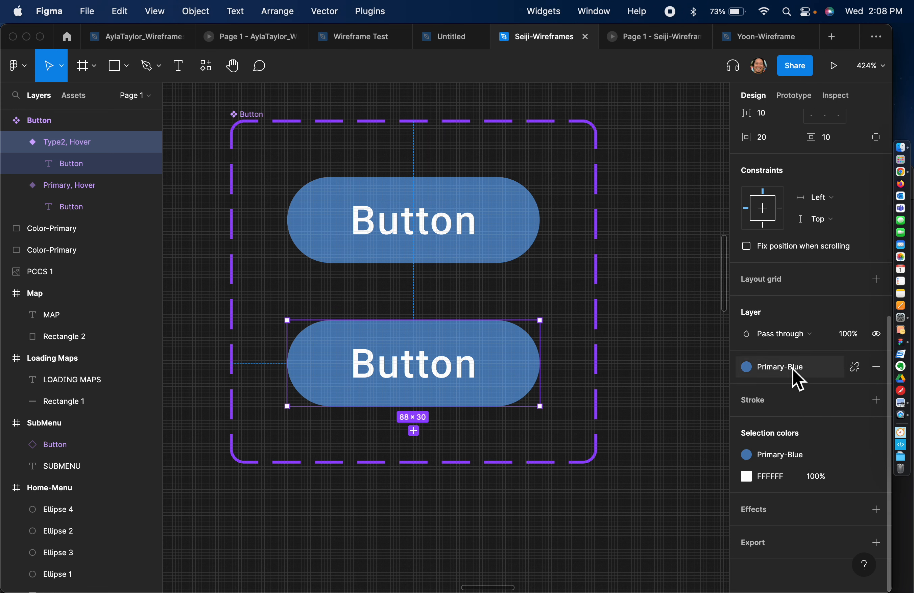
click(793, 370)
click(795, 449)
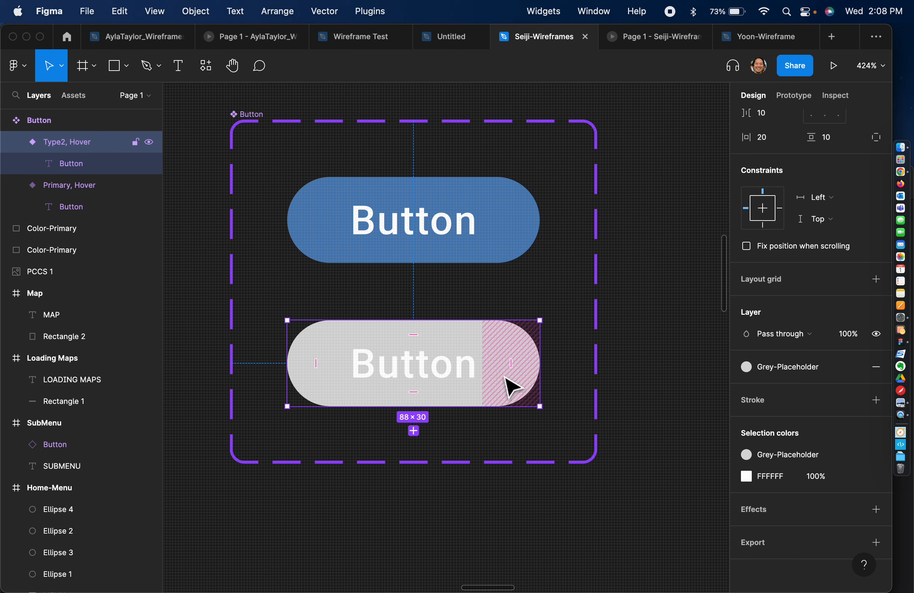
click(794, 364)
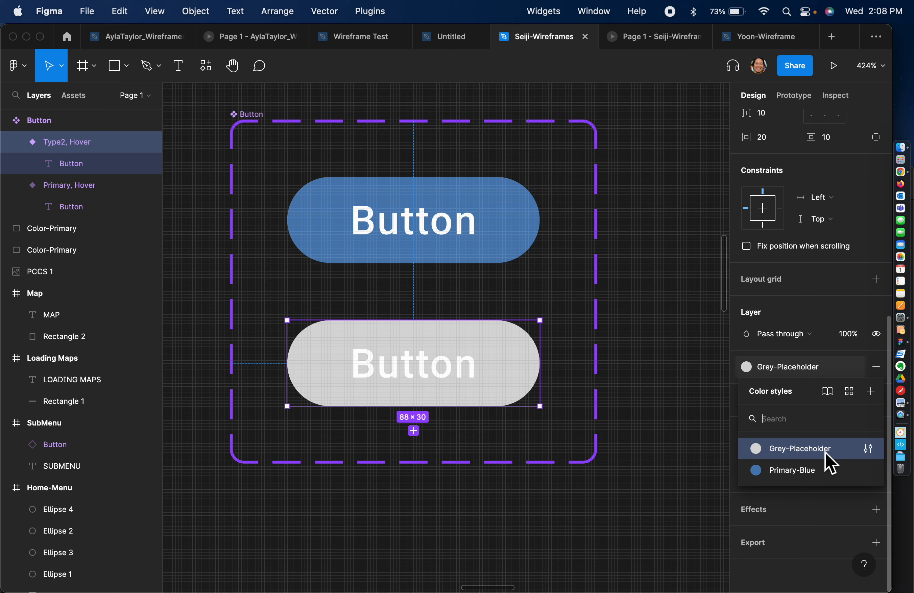
click(872, 397)
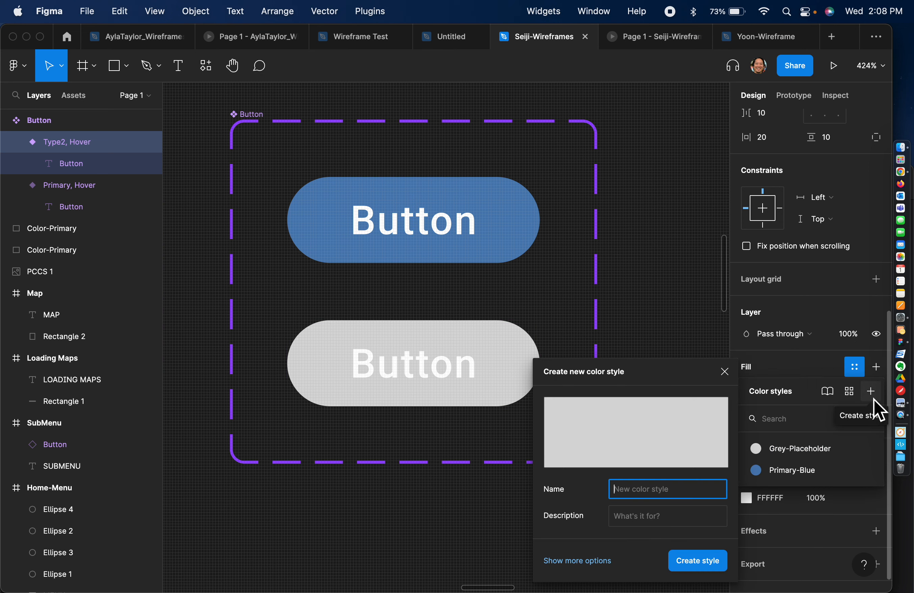
click(725, 372)
click(578, 376)
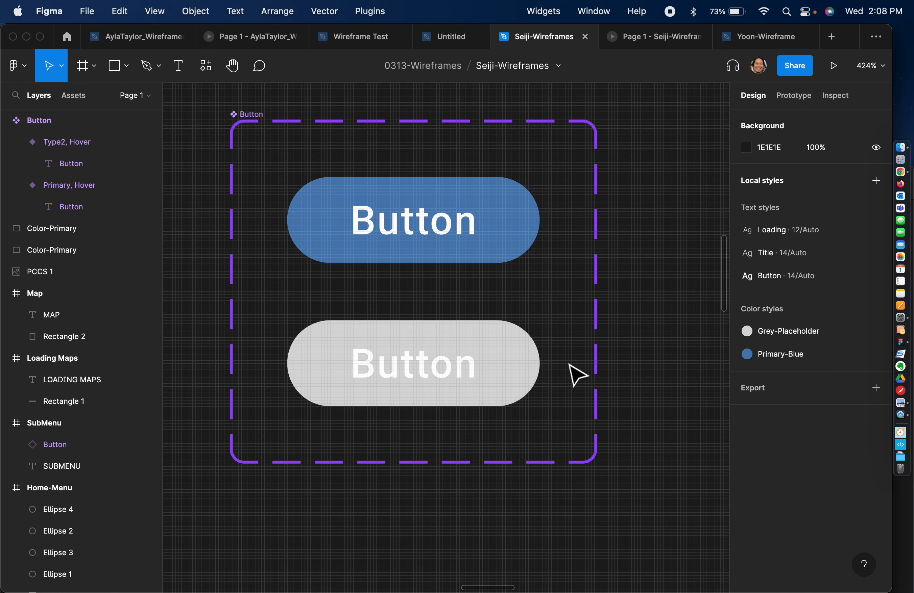
Select the Button text label inside the Type2 variant and open its fill color for editing.
click(443, 377)
double_click(445, 381)
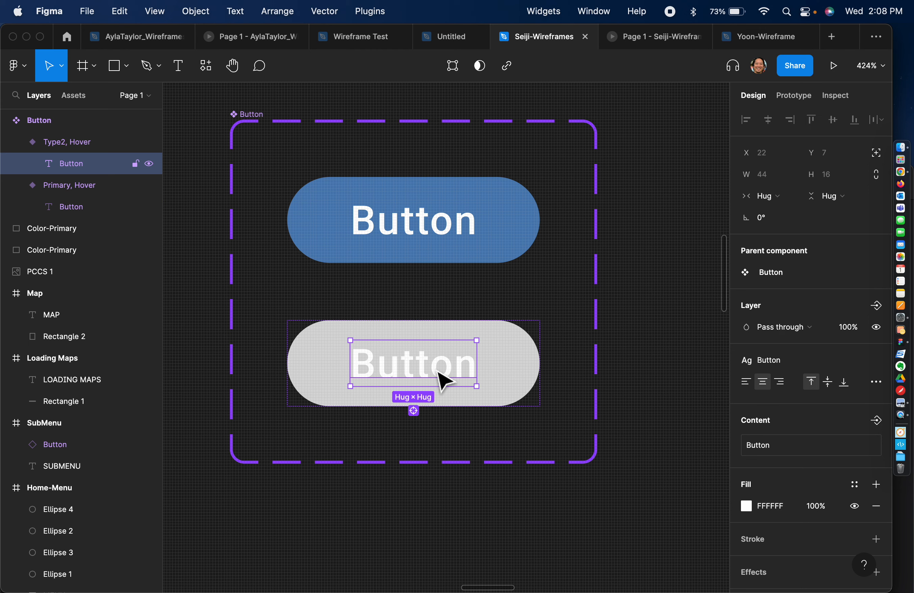
click(488, 376)
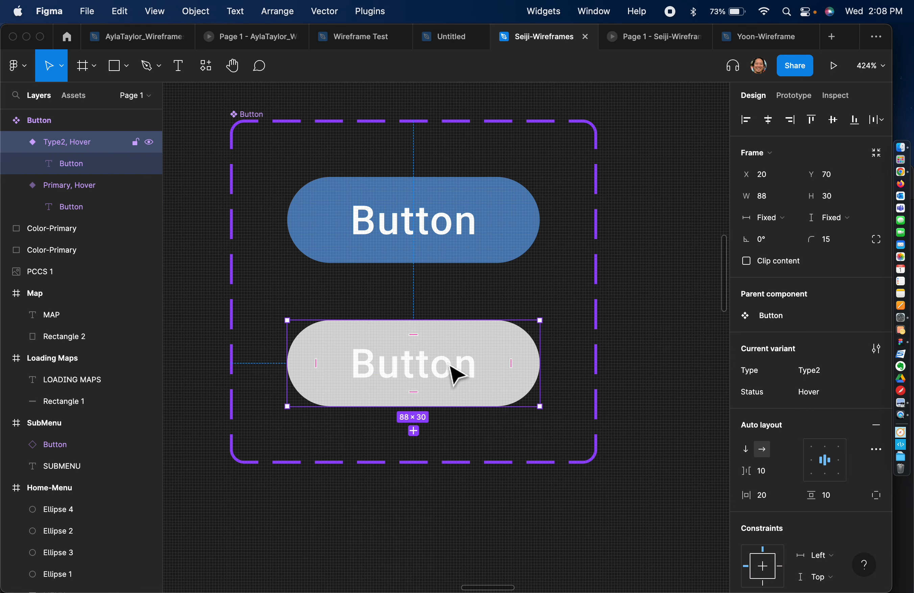
double_click(456, 376)
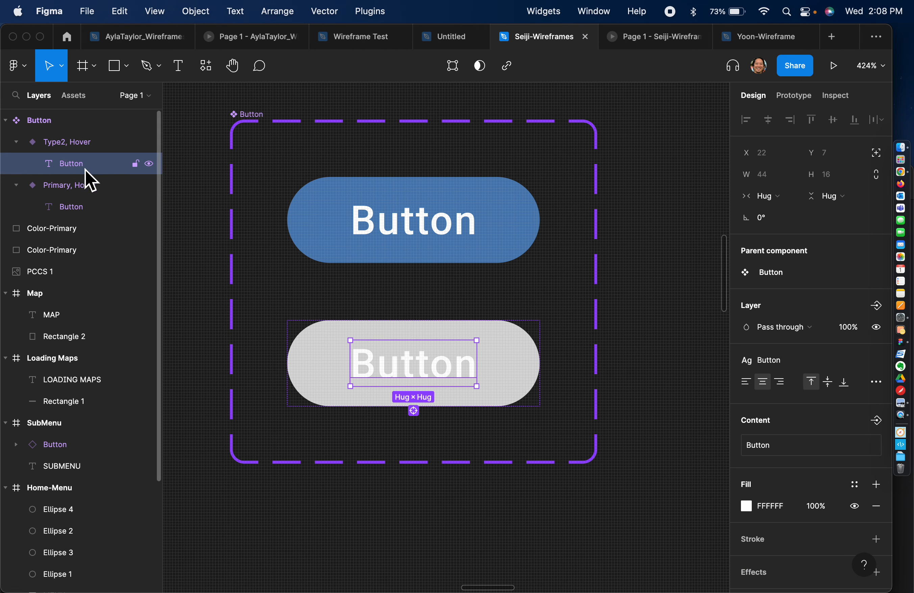
click(747, 507)
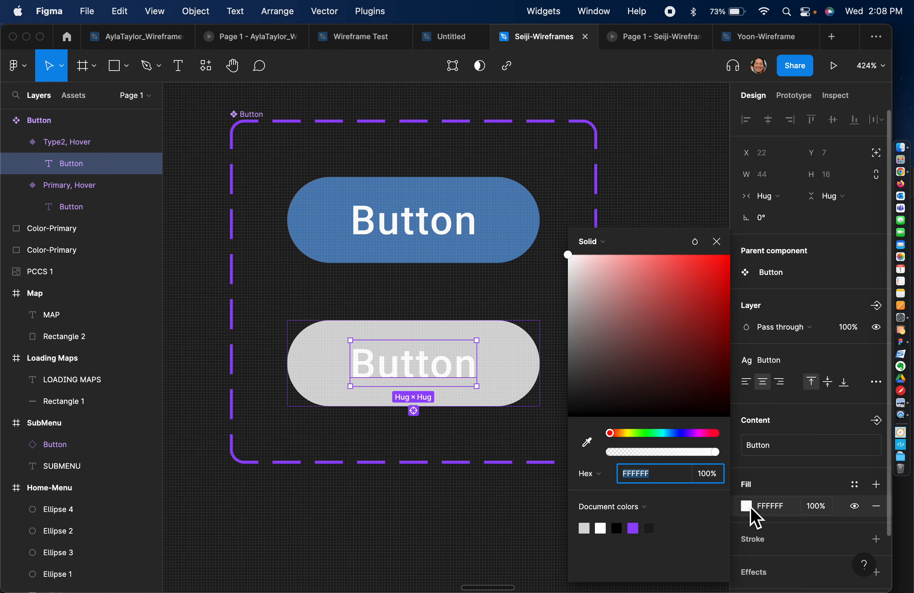
Apply the Primary-Blue color style to the text of the grey button variant.
click(781, 507)
click(854, 484)
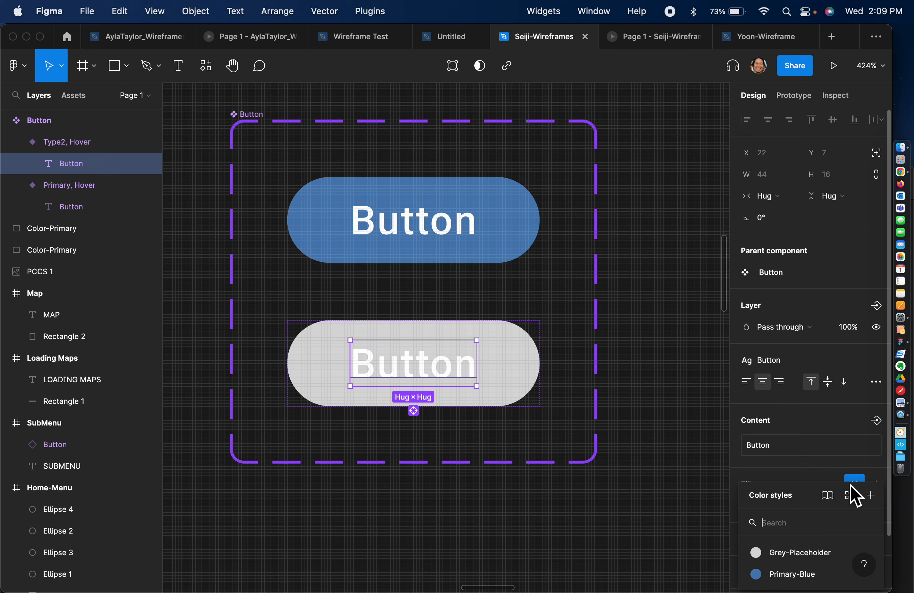
click(794, 577)
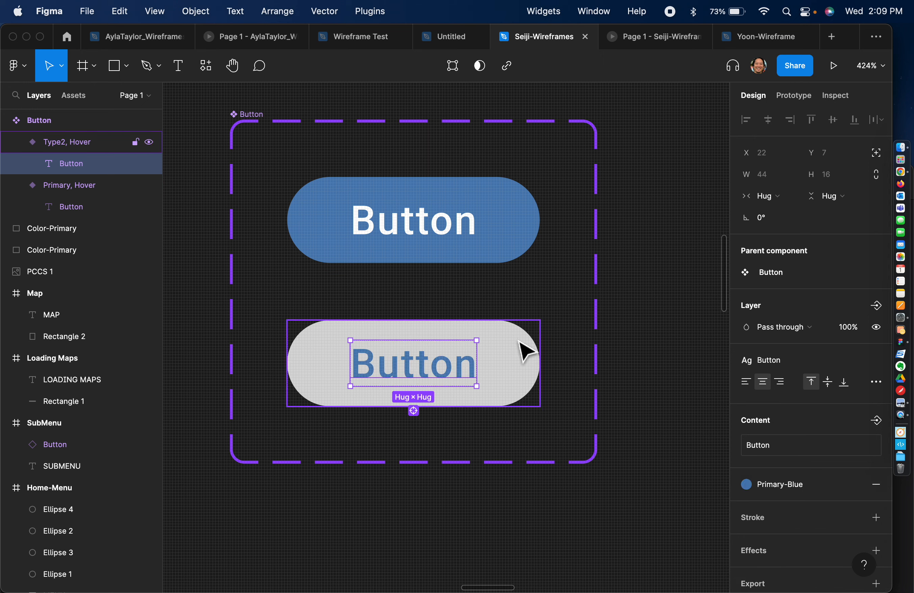
click(551, 345)
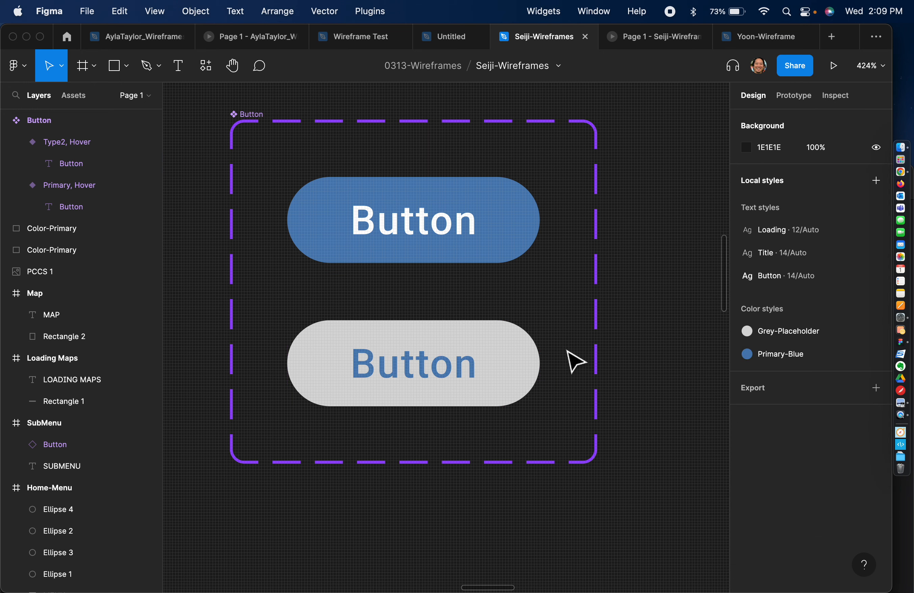
Examine the variant properties of the blue and grey buttons in the Button component set.
click(493, 241)
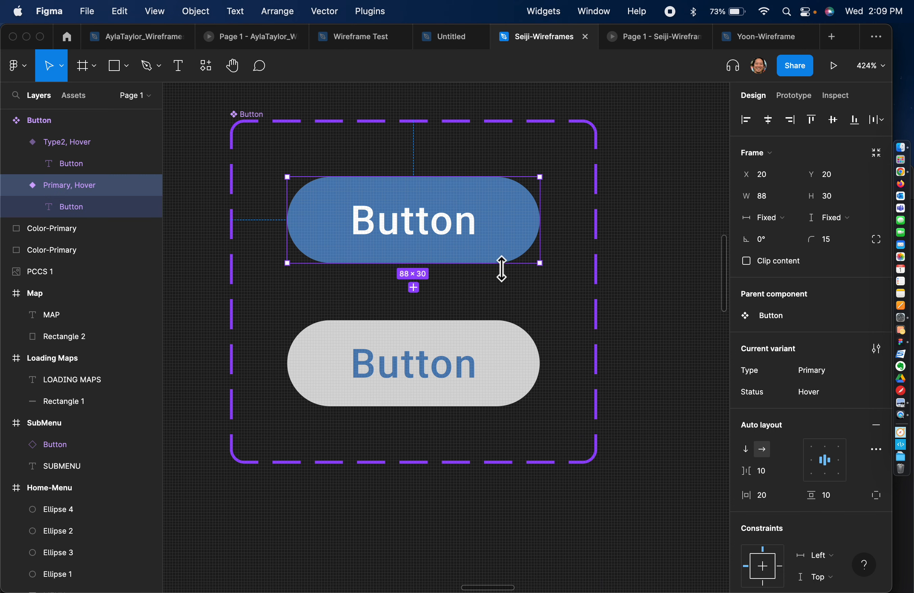
click(500, 365)
click(509, 219)
click(507, 348)
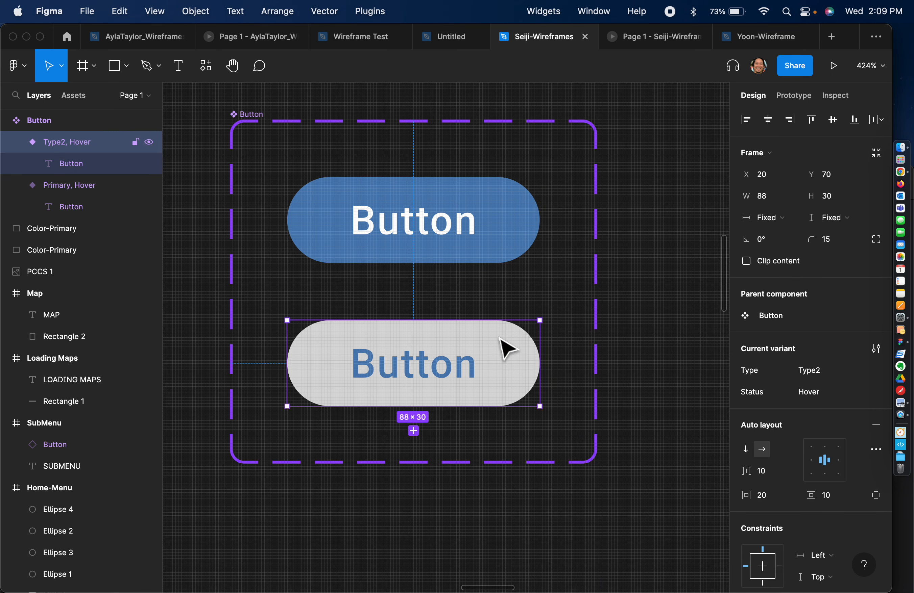
click(516, 373)
click(430, 299)
click(424, 330)
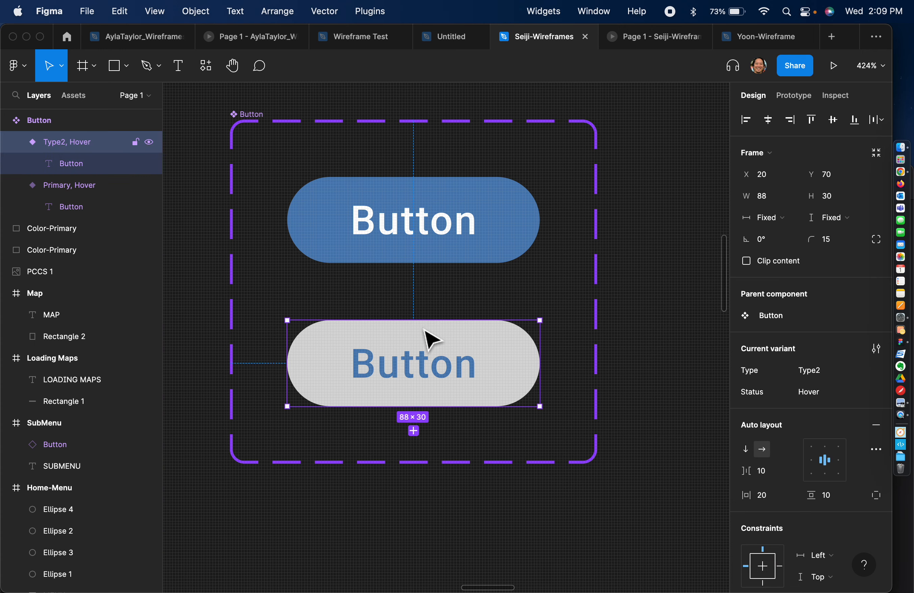
click(500, 300)
click(493, 327)
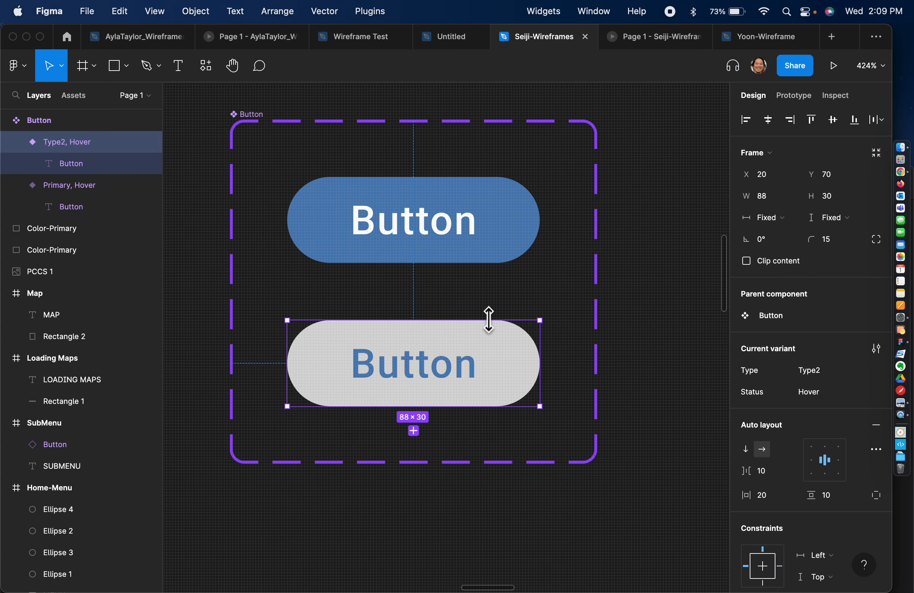
Set the grey button variant's Type property to Primary.
scroll(540, 379, up, 3)
scroll(541, 380, up, 1)
scroll(535, 364, up, 3)
scroll(534, 363, left, 2)
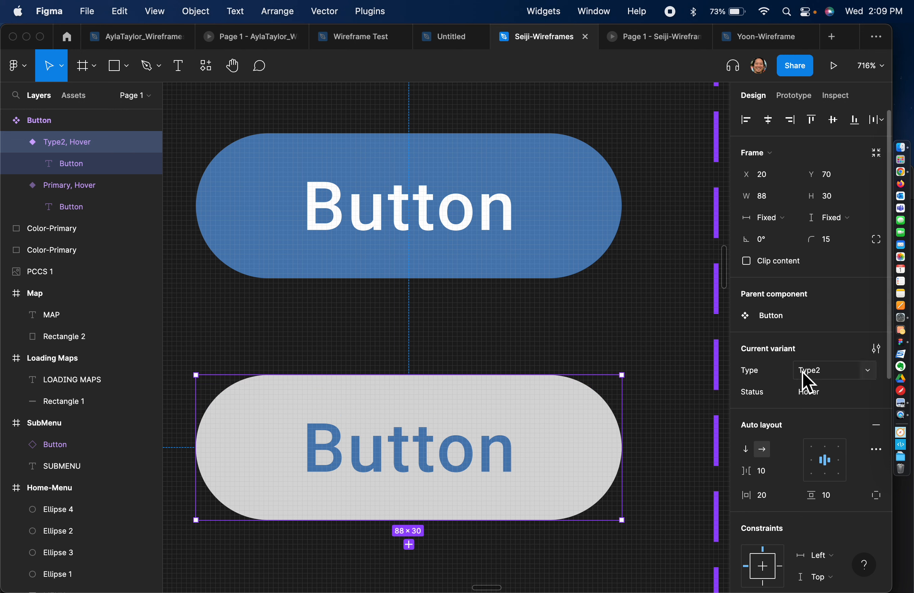
click(867, 376)
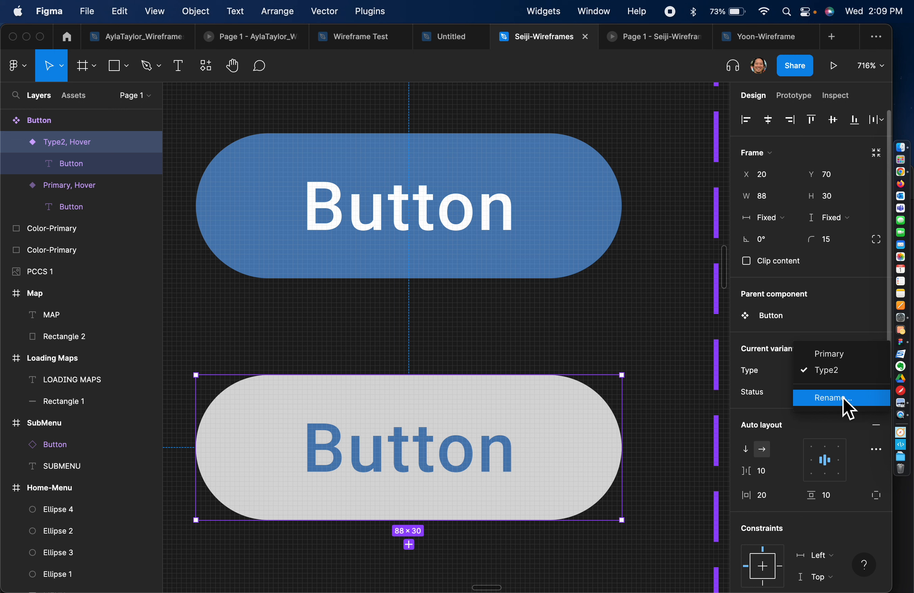
click(852, 361)
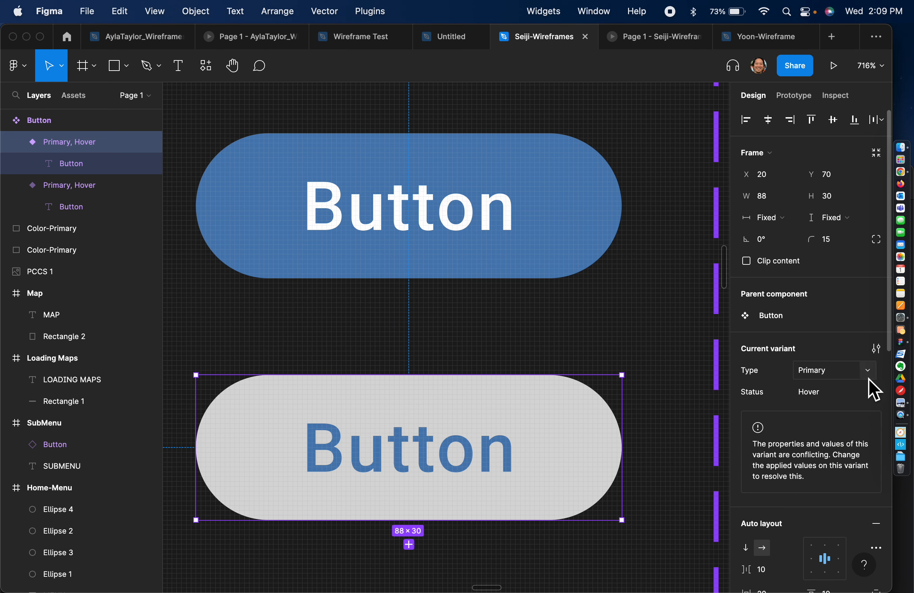
click(867, 380)
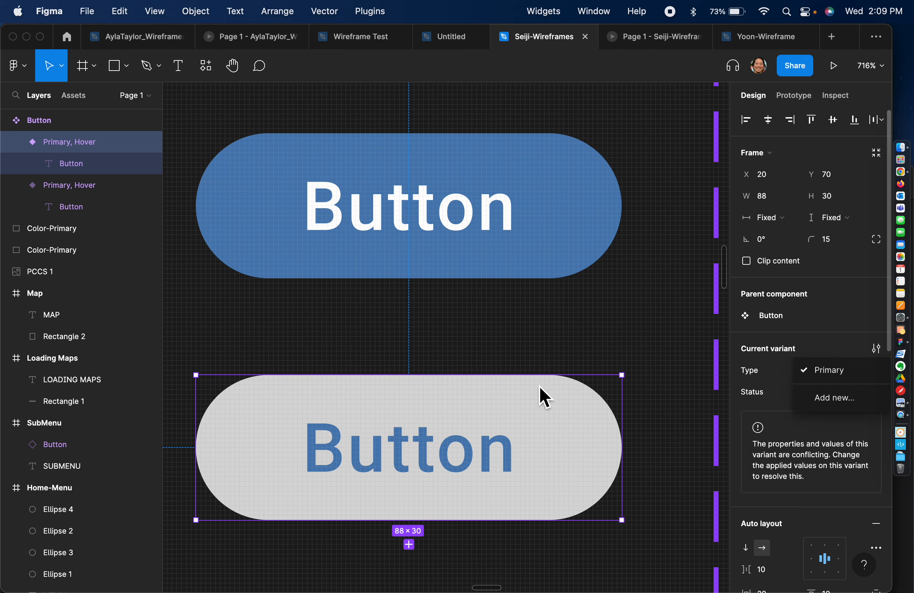
click(672, 404)
Add a new Status property value for the blue button variant.
click(597, 257)
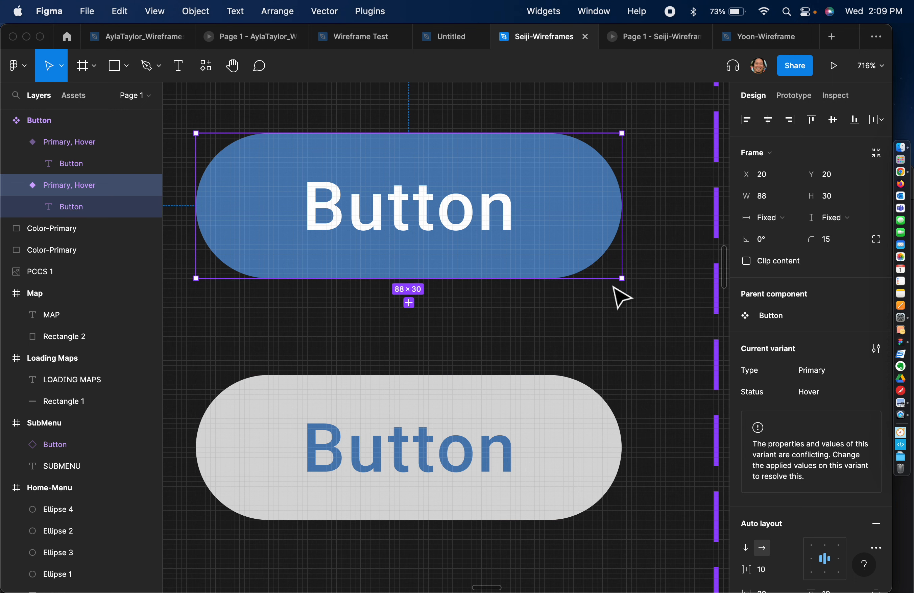
click(835, 393)
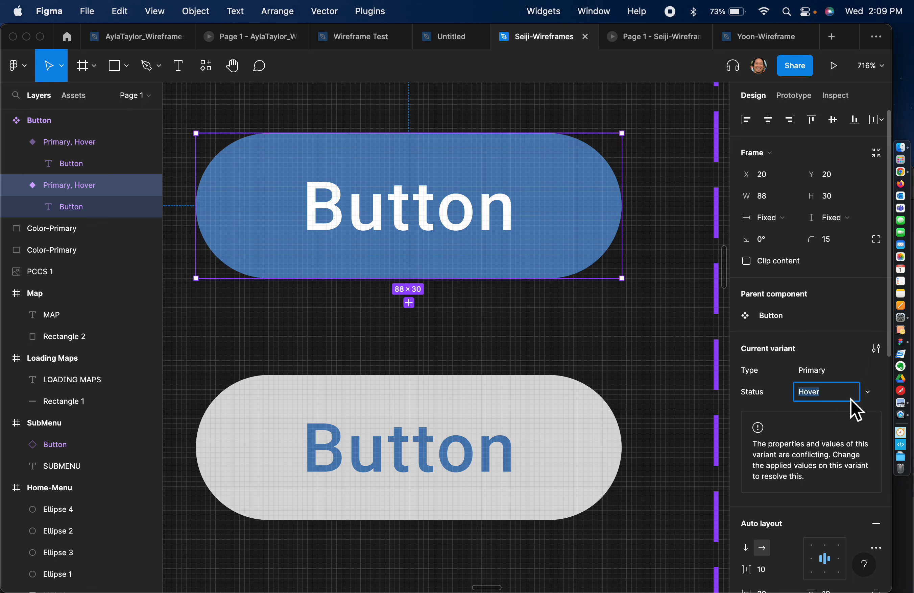
click(869, 396)
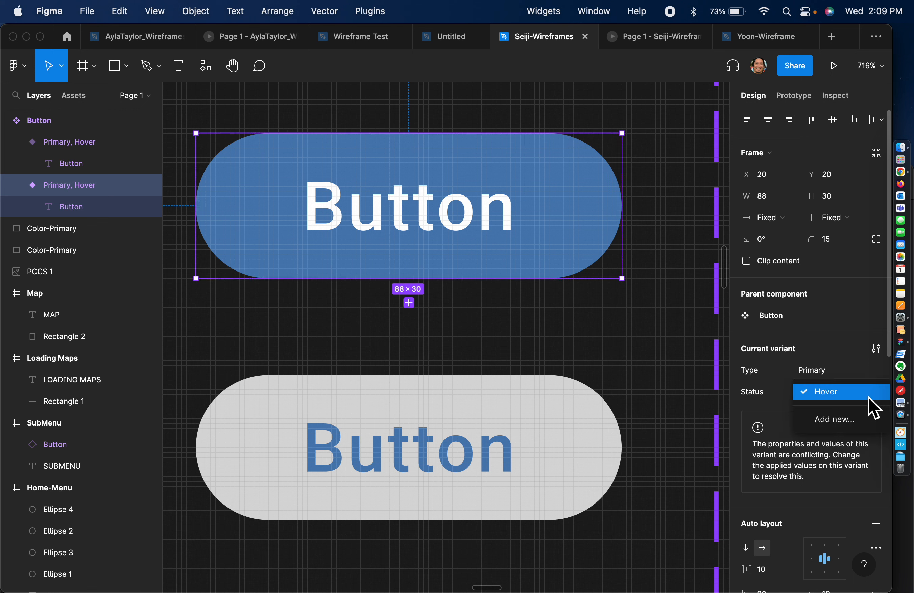
click(843, 426)
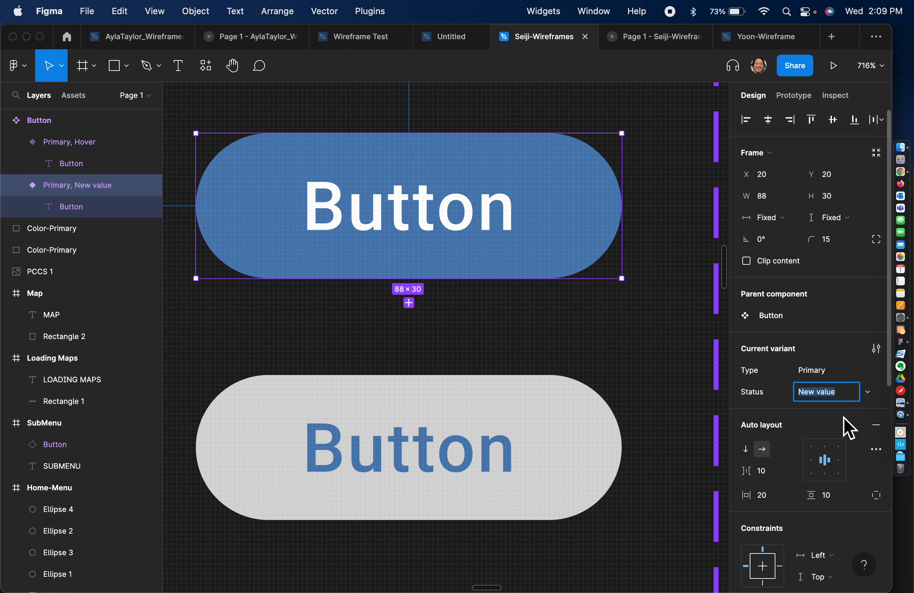
click(680, 288)
Rename the blue button variant's new Status value to Default.
click(571, 239)
click(580, 451)
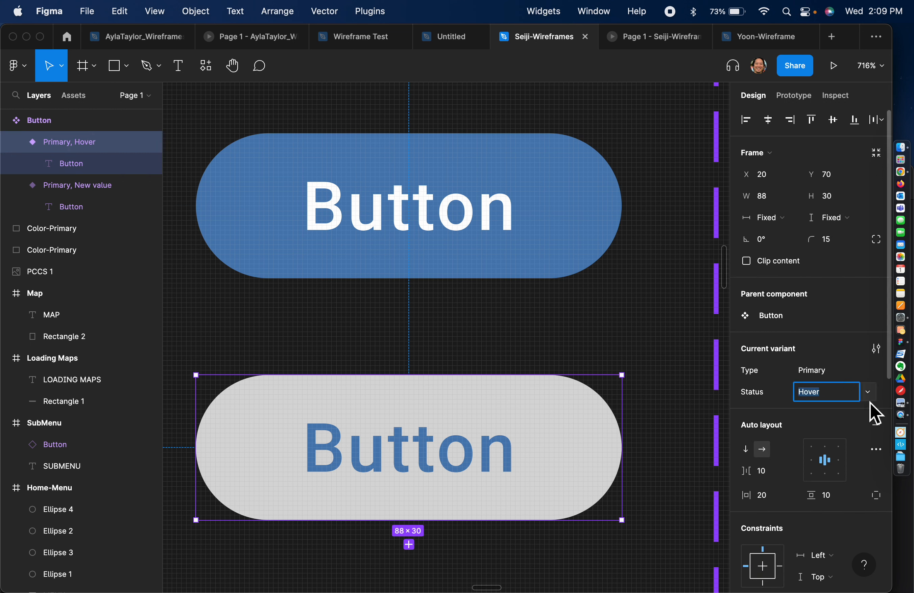
click(870, 400)
click(867, 409)
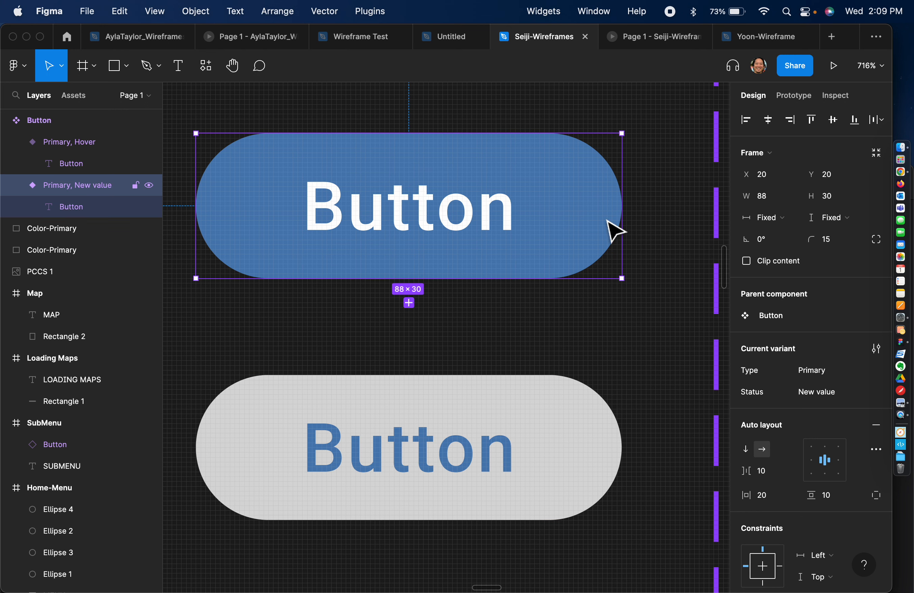
click(875, 404)
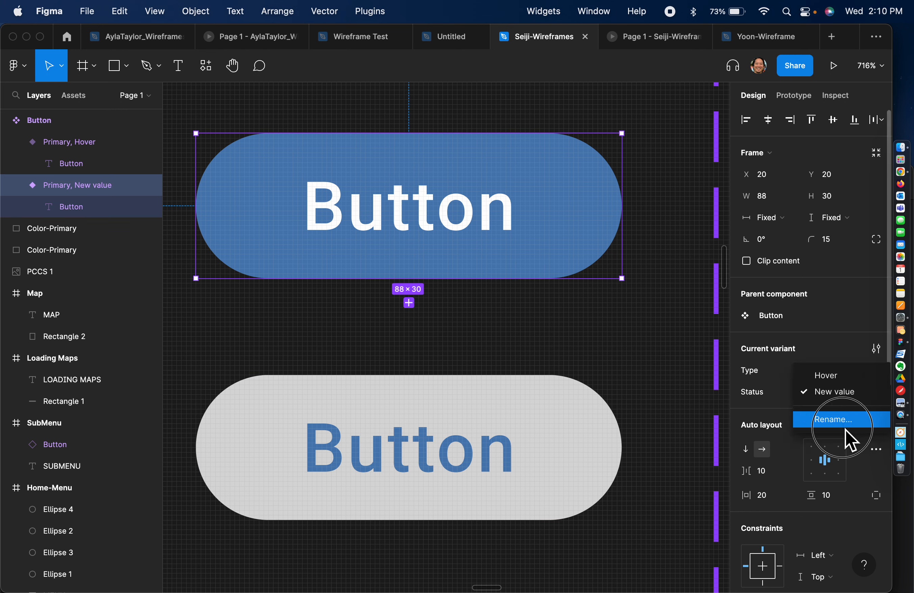
click(844, 419)
text(Default)
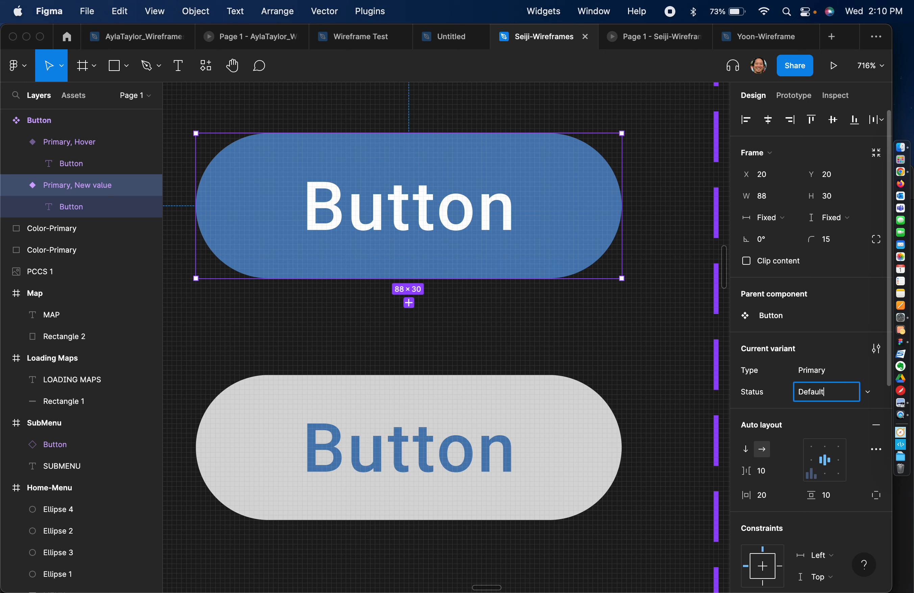
key(Return)
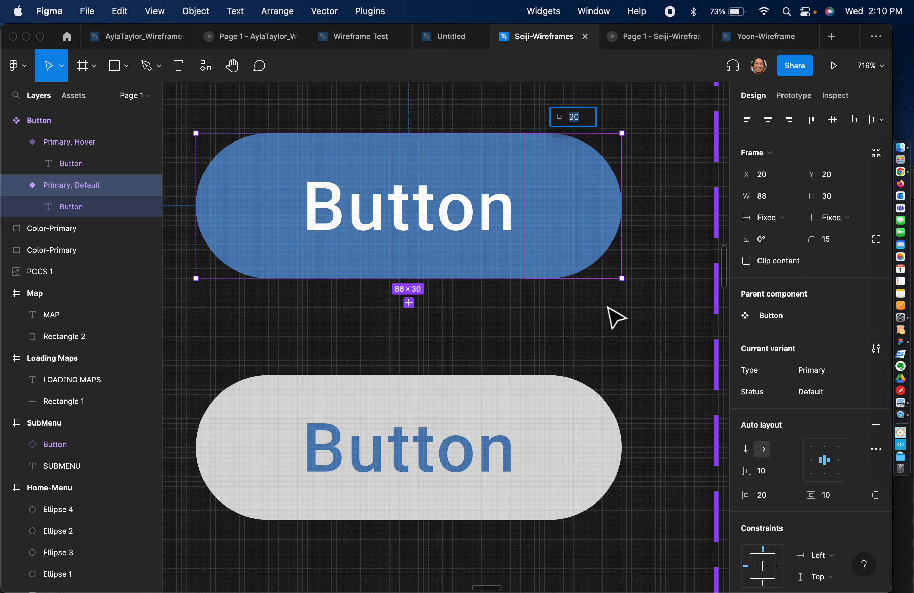
Compare the Type and Status values of the blue and grey button variants.
click(608, 309)
click(589, 259)
click(614, 468)
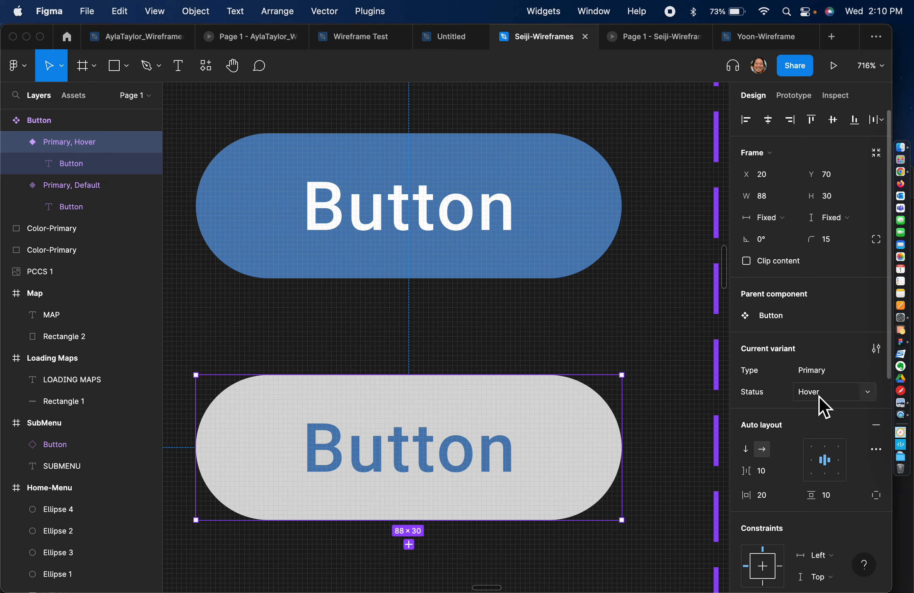
click(579, 214)
click(578, 409)
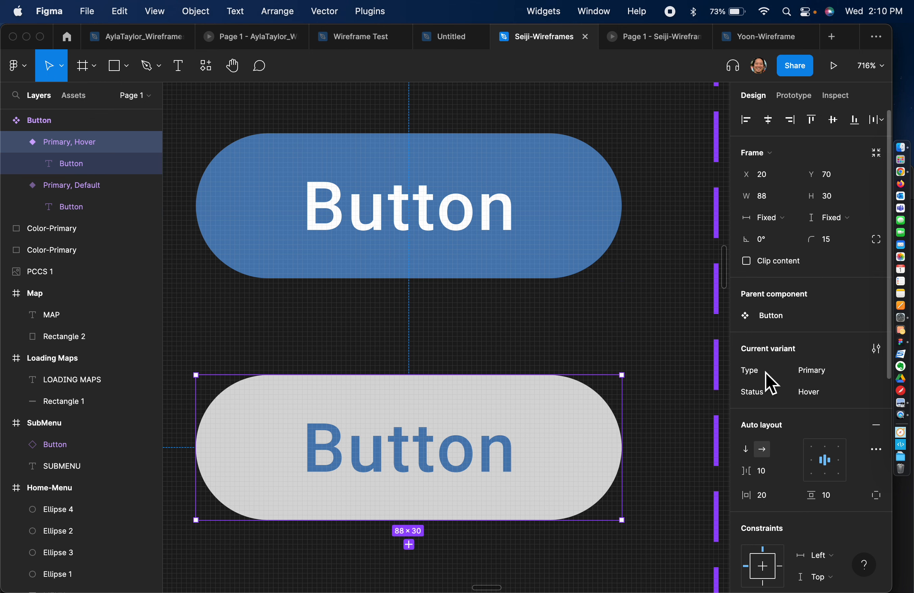
click(553, 189)
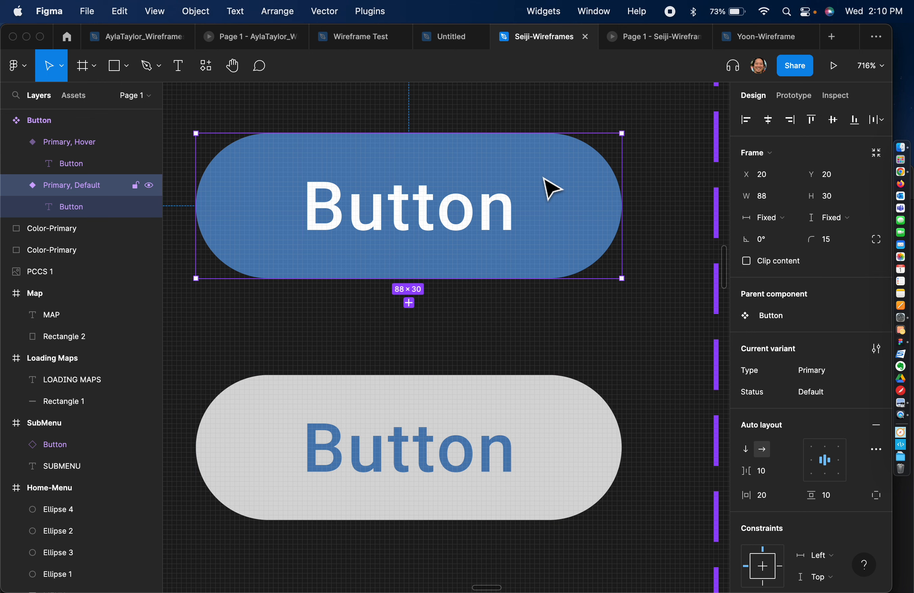
click(579, 422)
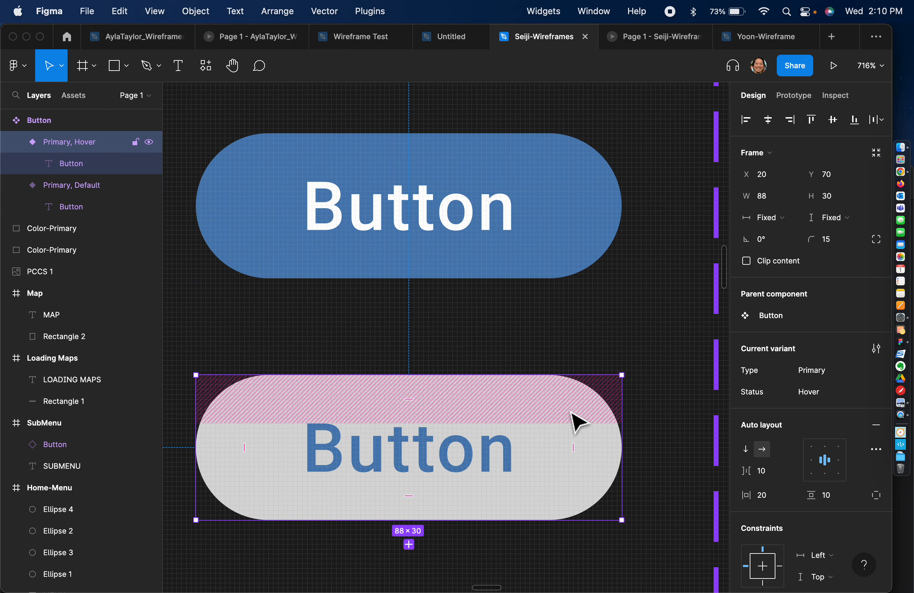
click(583, 271)
click(585, 387)
click(576, 257)
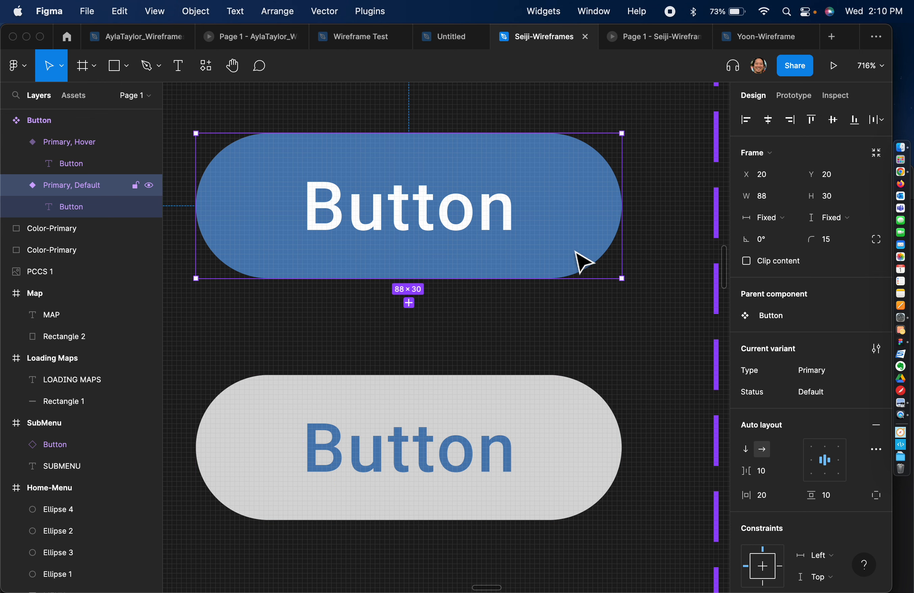
click(577, 407)
click(577, 246)
click(592, 418)
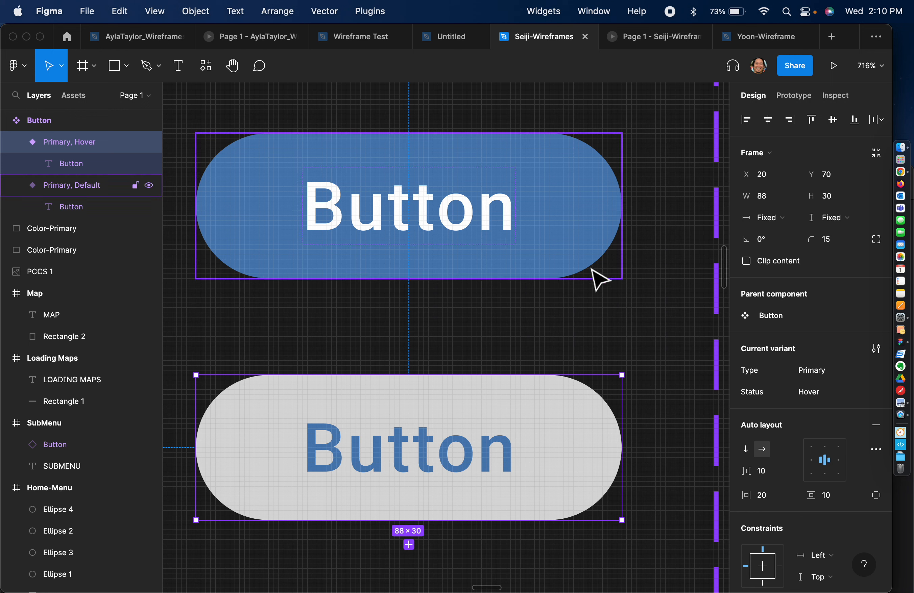
click(597, 277)
click(604, 436)
click(572, 268)
click(570, 408)
click(569, 277)
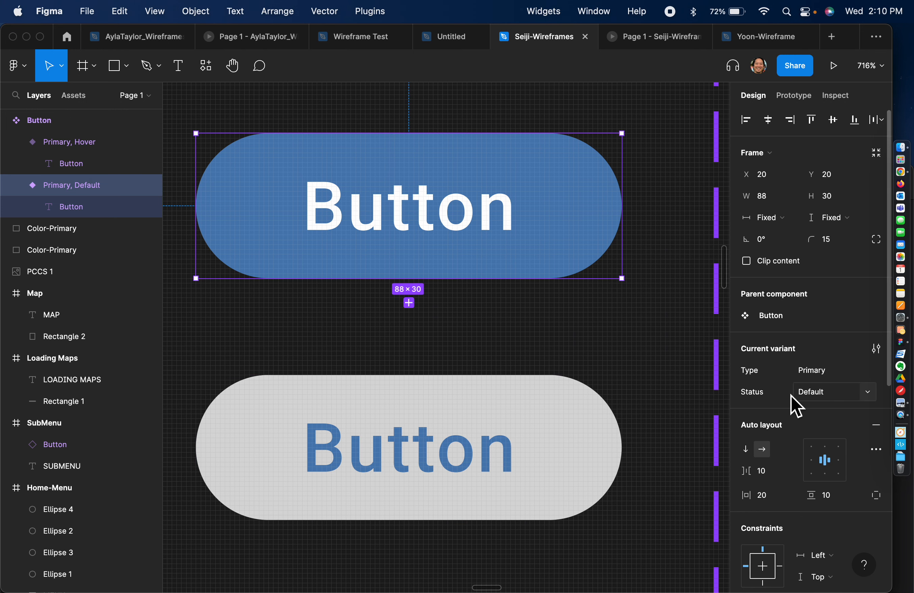
click(592, 422)
click(582, 245)
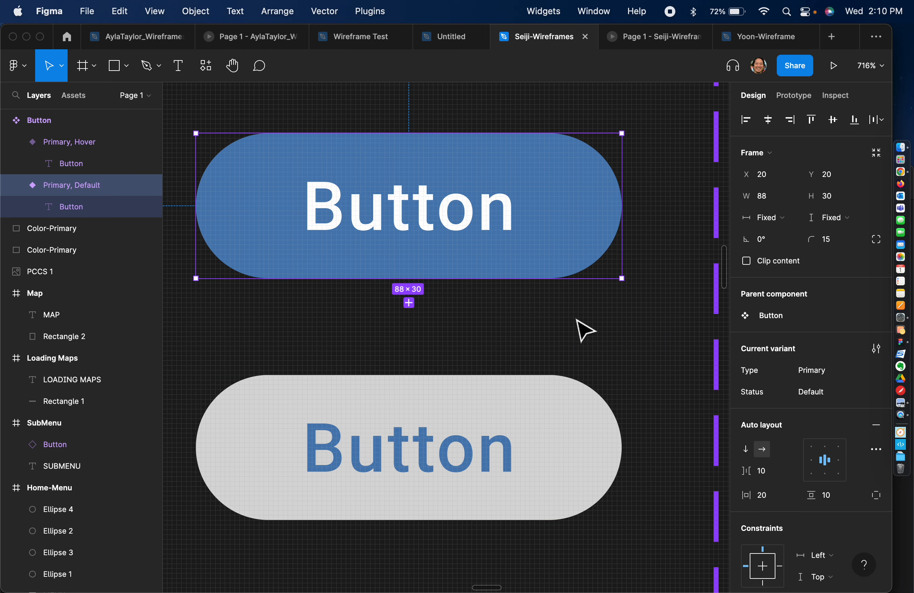
click(577, 418)
click(580, 263)
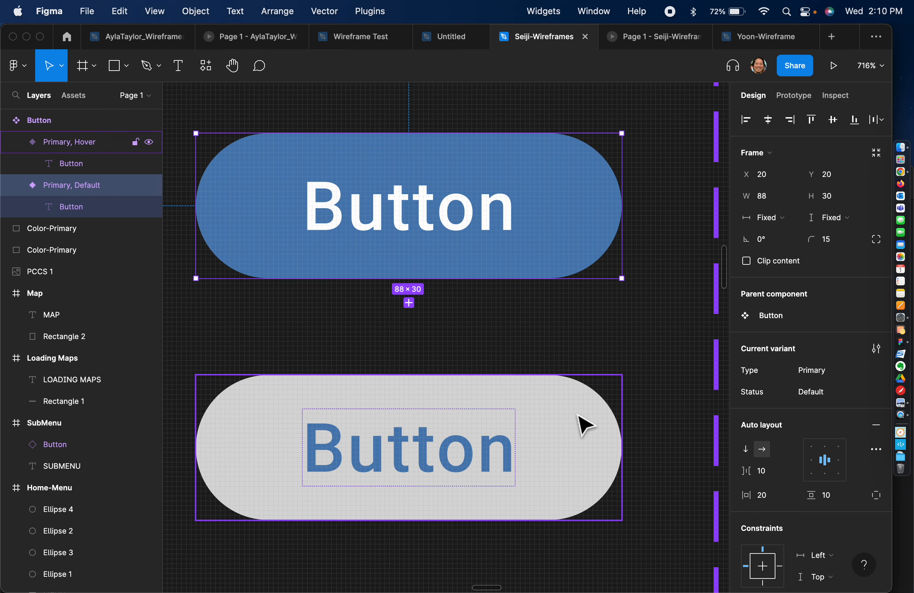
click(580, 423)
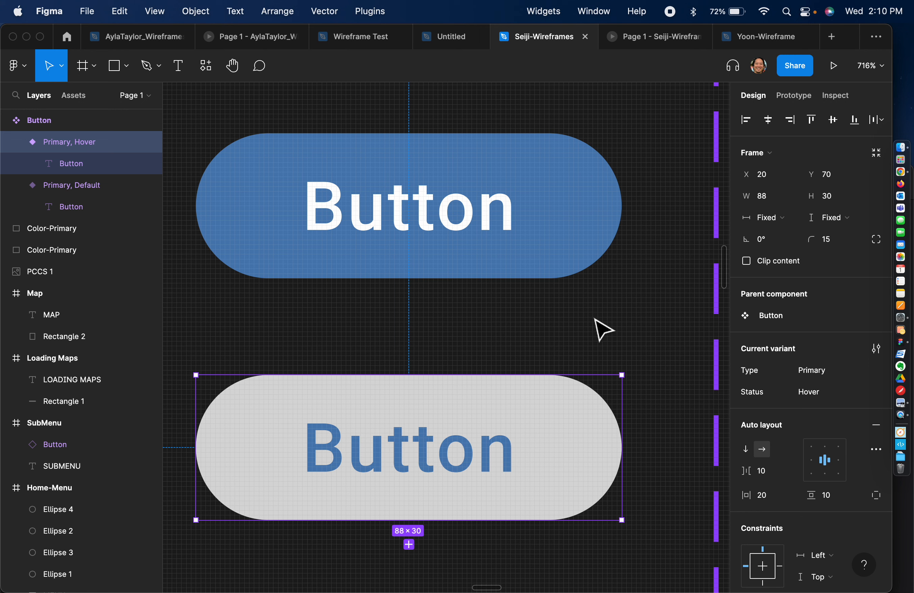
click(572, 266)
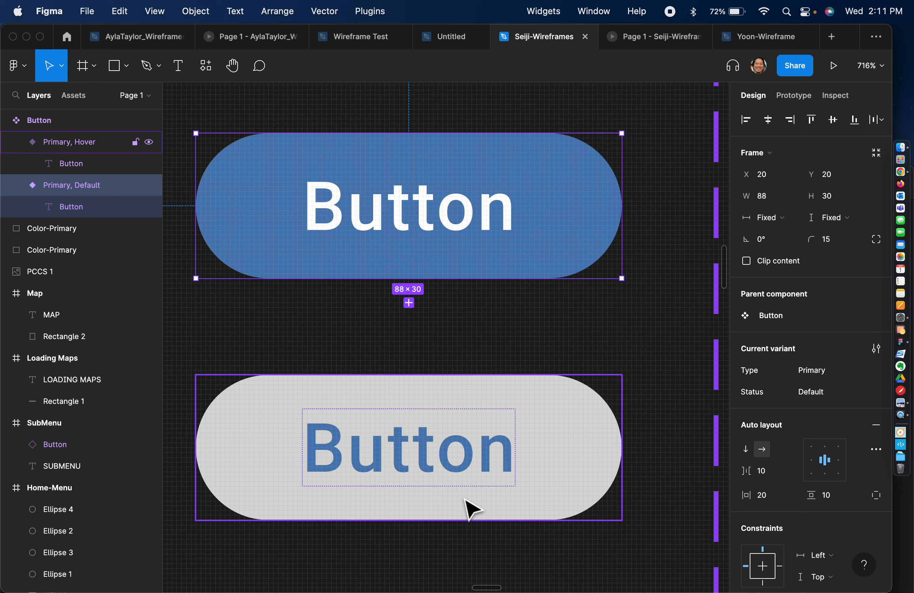
click(586, 330)
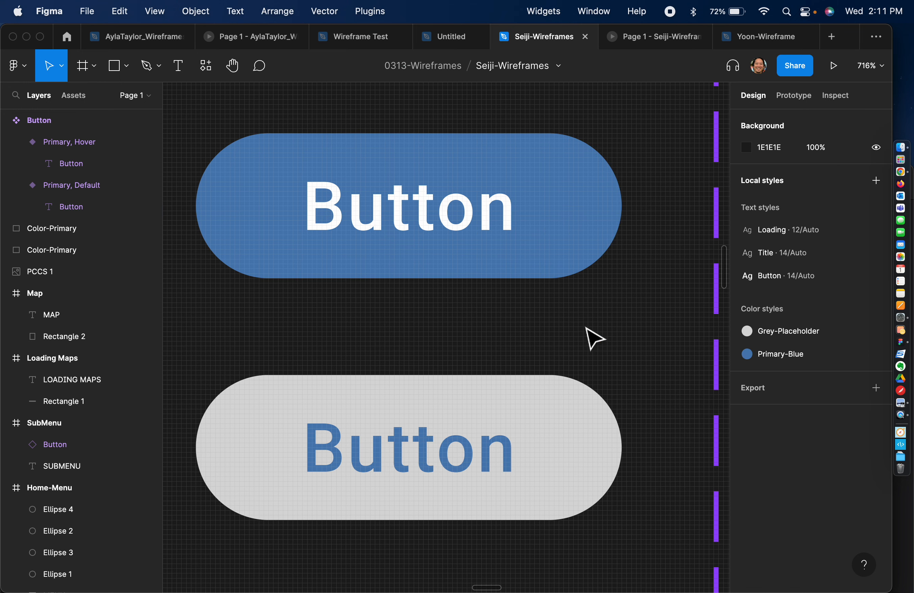
Add a prototype connection from the blue Default variant to the grey Hover variant.
click(584, 199)
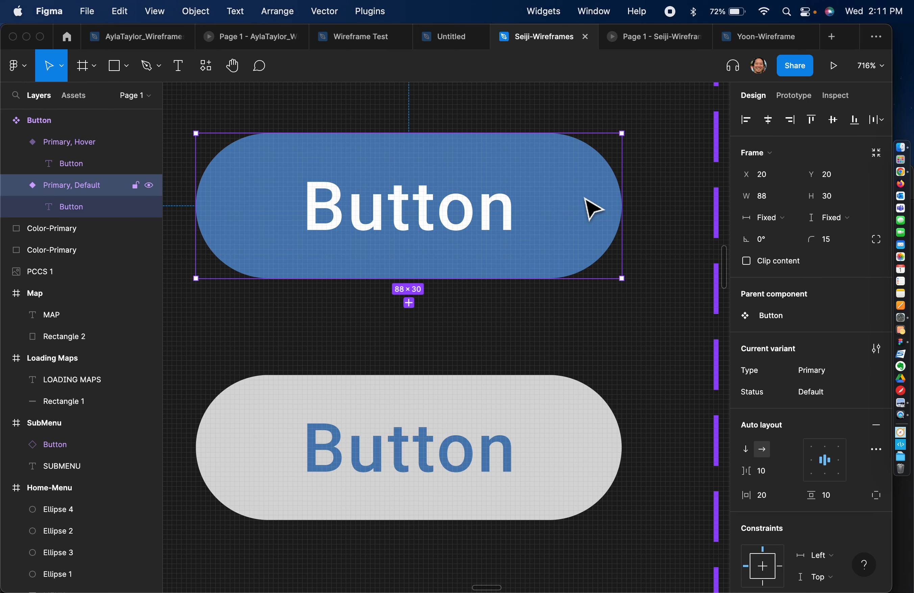
click(804, 98)
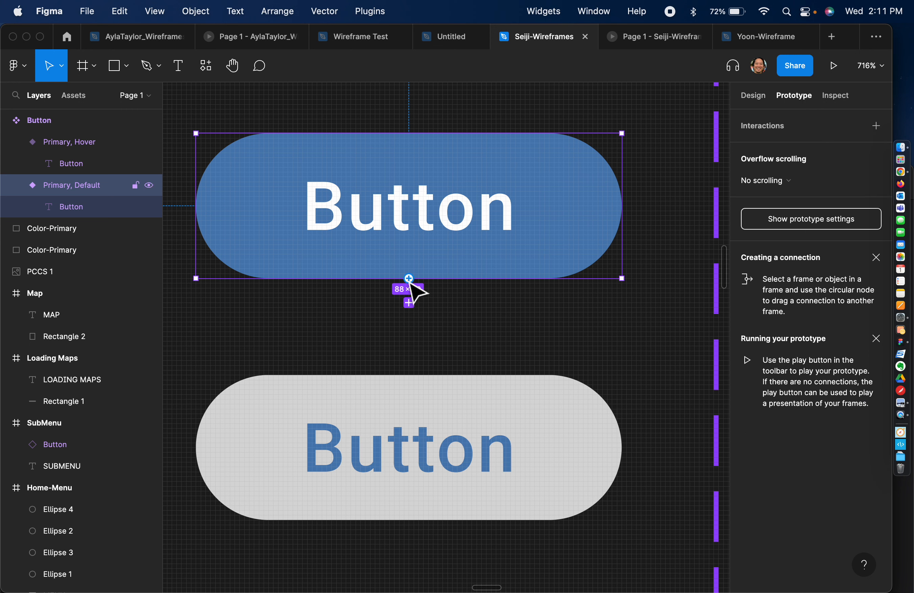
drag(409, 297, 428, 393)
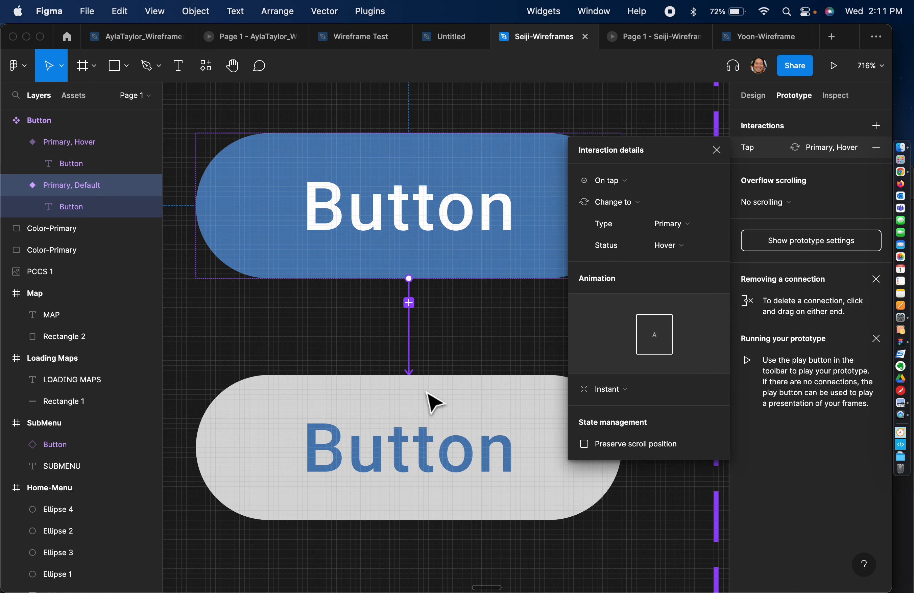
Set the trigger of the Default-to-Hover button interaction to While hovering and preview the prototype.
click(625, 186)
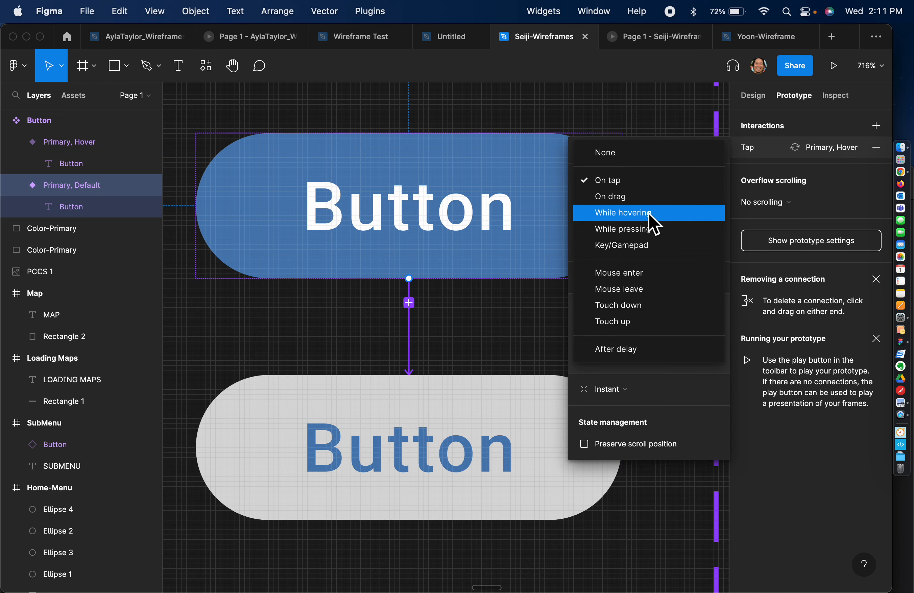
click(639, 212)
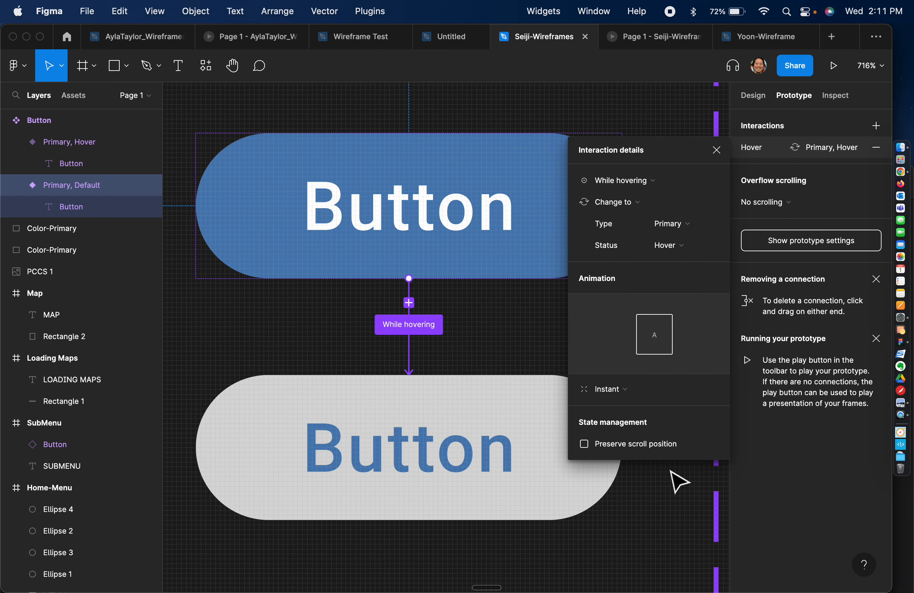
click(508, 359)
scroll(507, 359, up, 15)
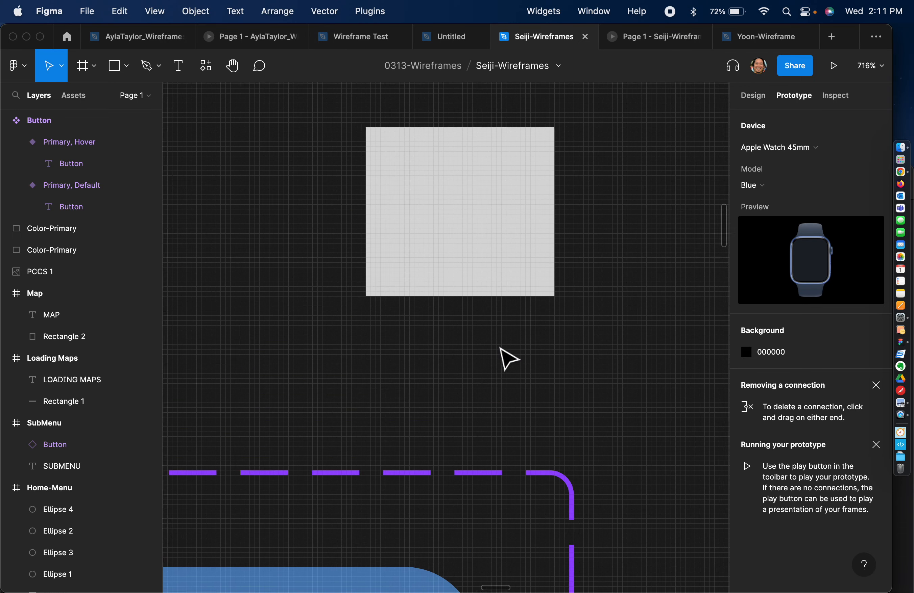
scroll(508, 359, up, 3)
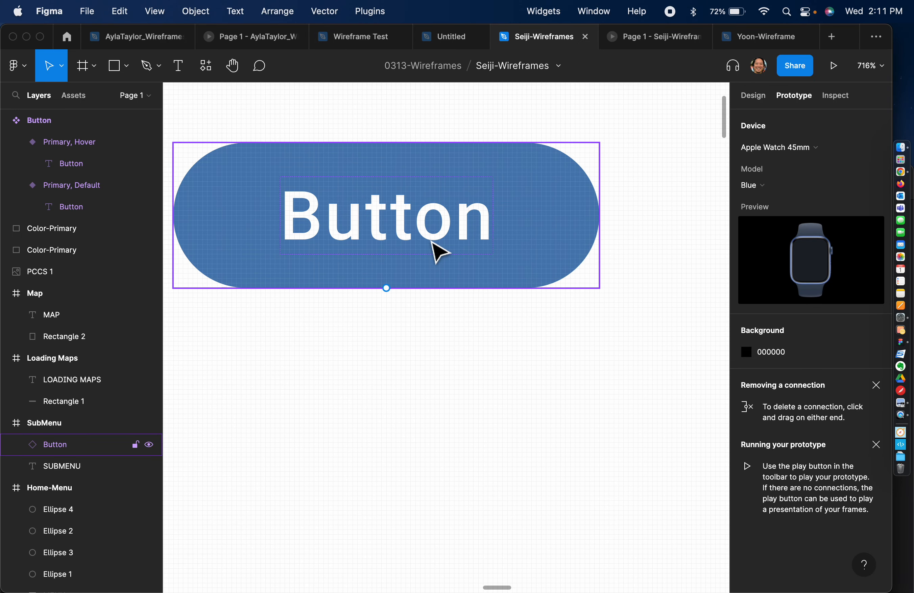
click(833, 65)
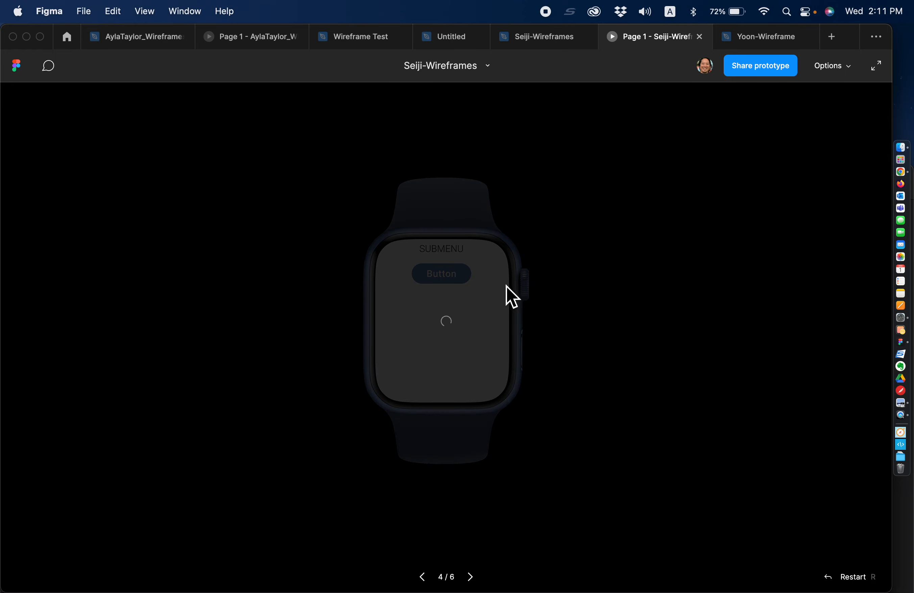
click(701, 37)
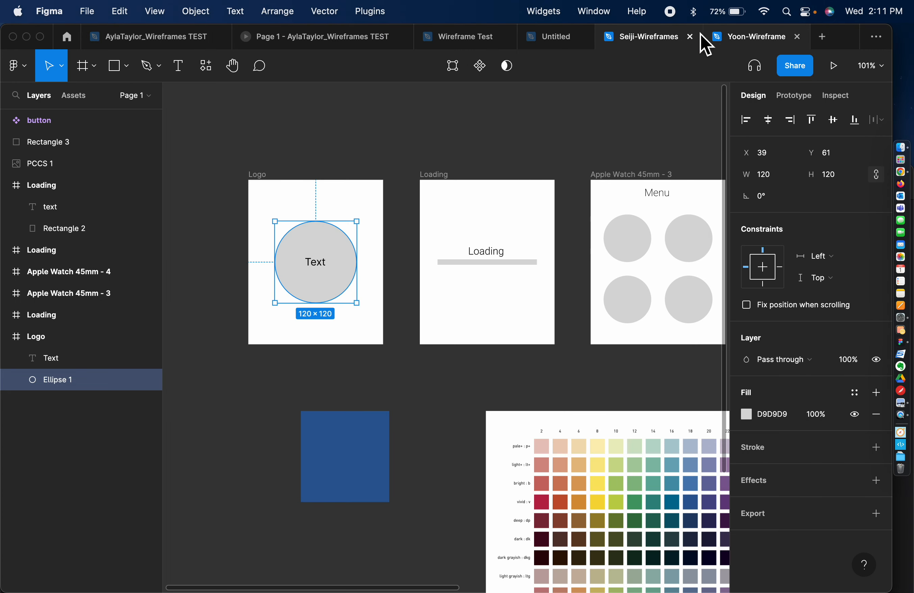
Preview the Yoon-Wireframe prototype and look over its canvas before returning to the Seiji-Wireframes file.
click(830, 65)
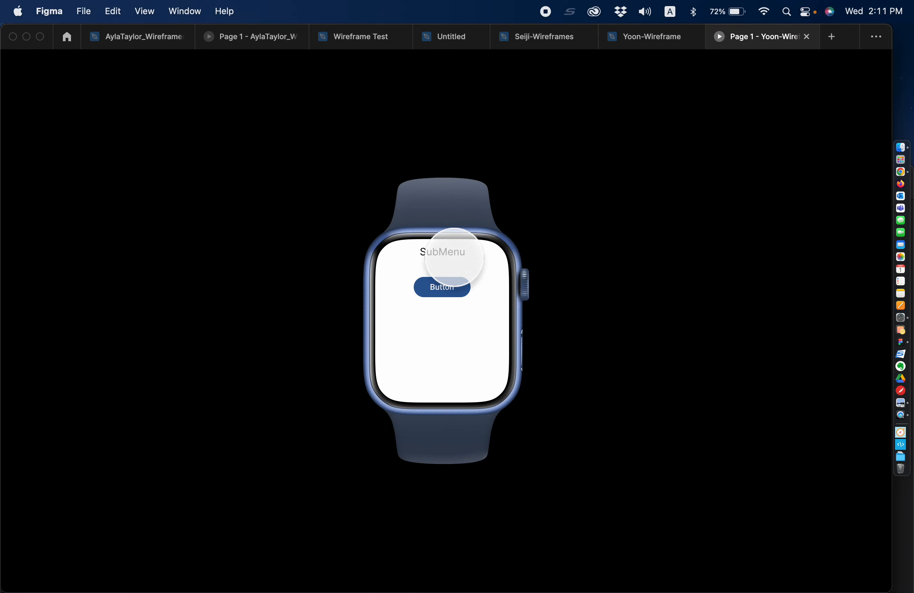
key(super+w)
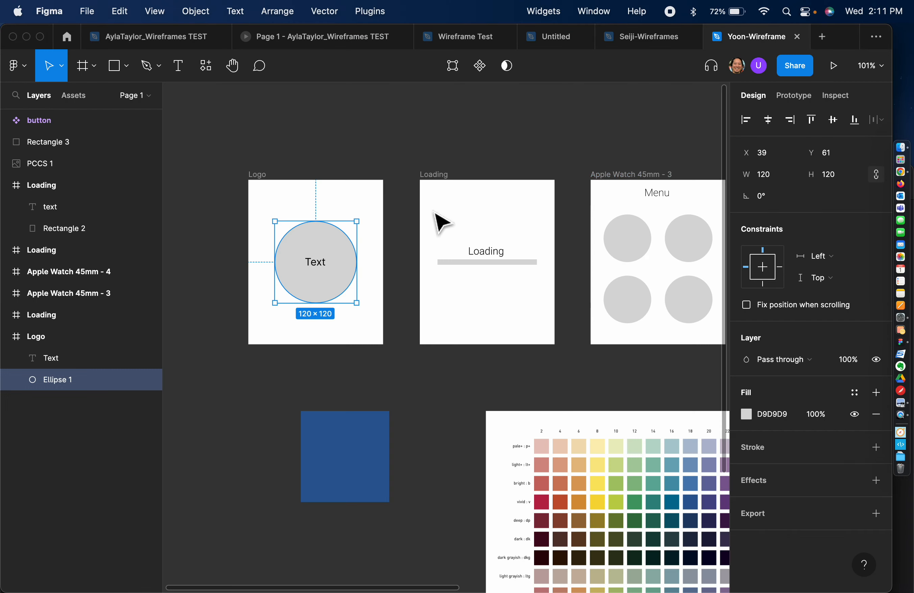
scroll(562, 438, down, 10)
scroll(562, 439, right, 5)
scroll(556, 431, left, 9)
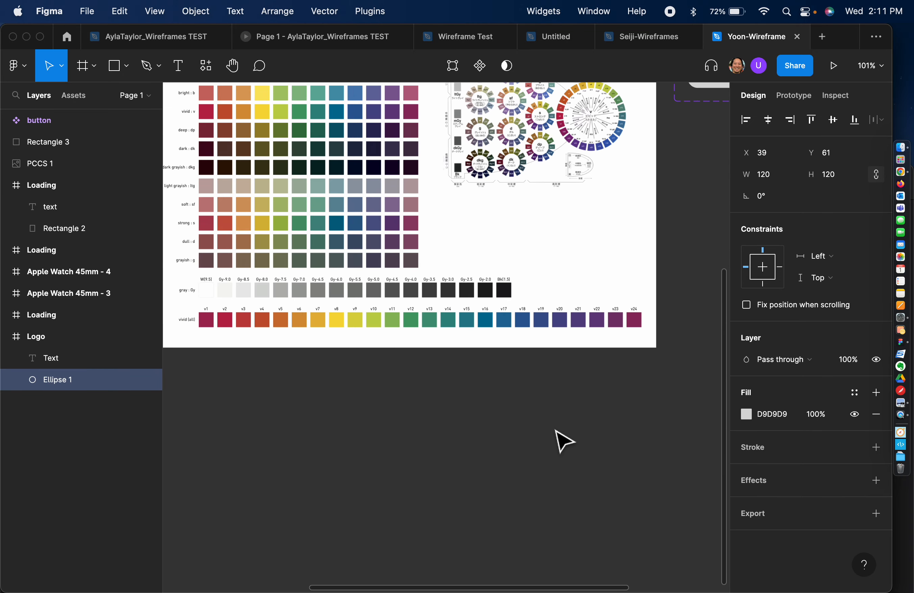
scroll(555, 431, up, 13)
click(651, 36)
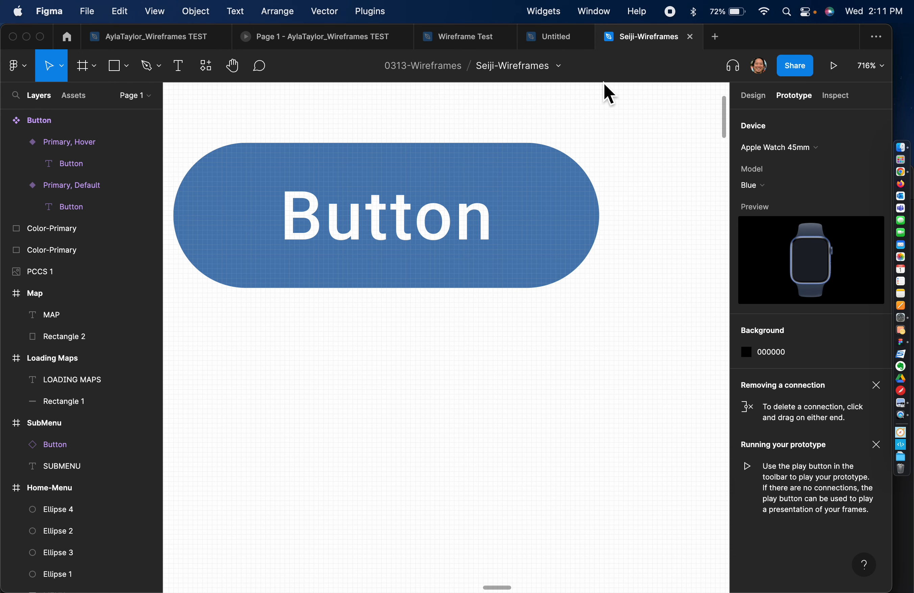
Change the trigger of the Default-to-Hover button interaction to Mouse enter and test it on the button in the prototype preview.
scroll(606, 93, down, 5)
scroll(607, 193, down, 15)
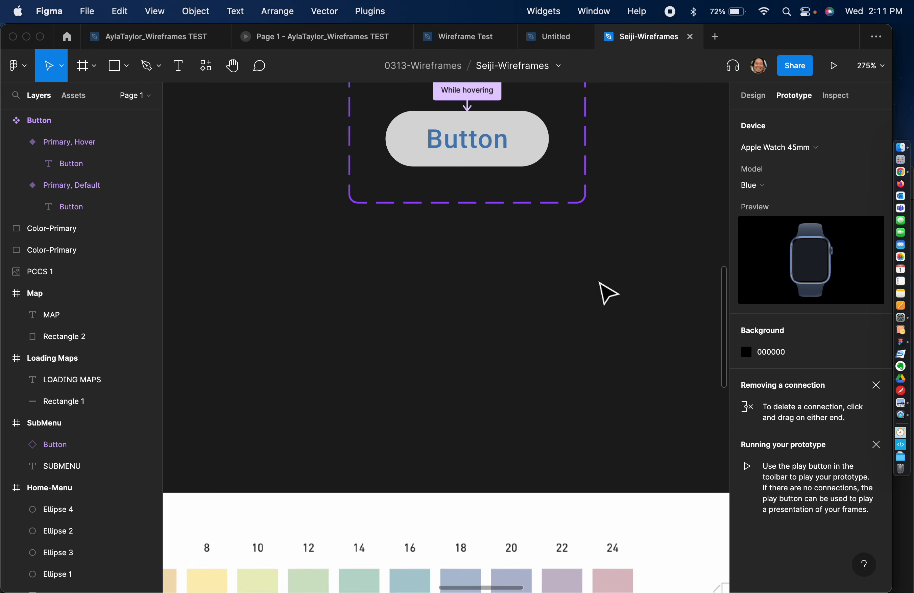
scroll(601, 285, up, 5)
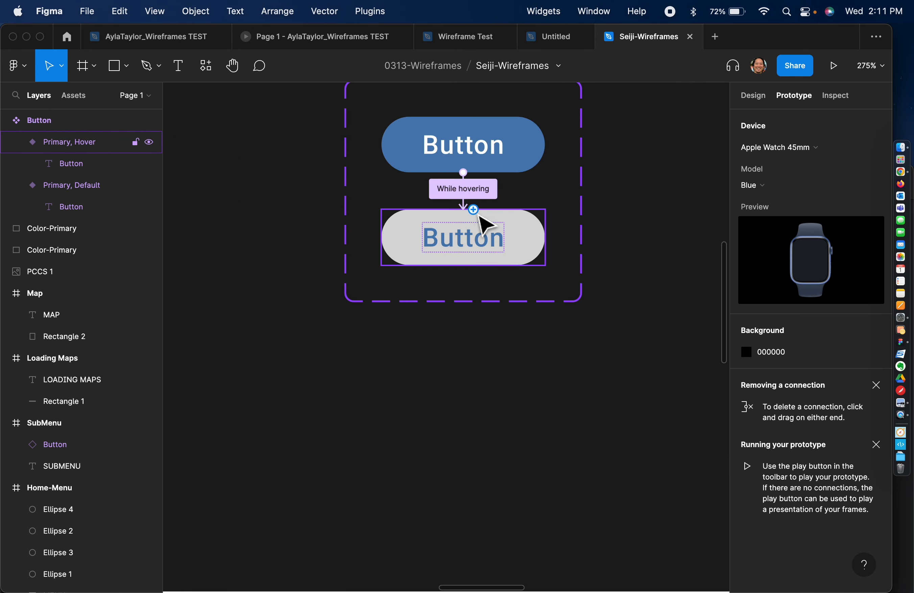
click(482, 228)
click(479, 185)
click(698, 182)
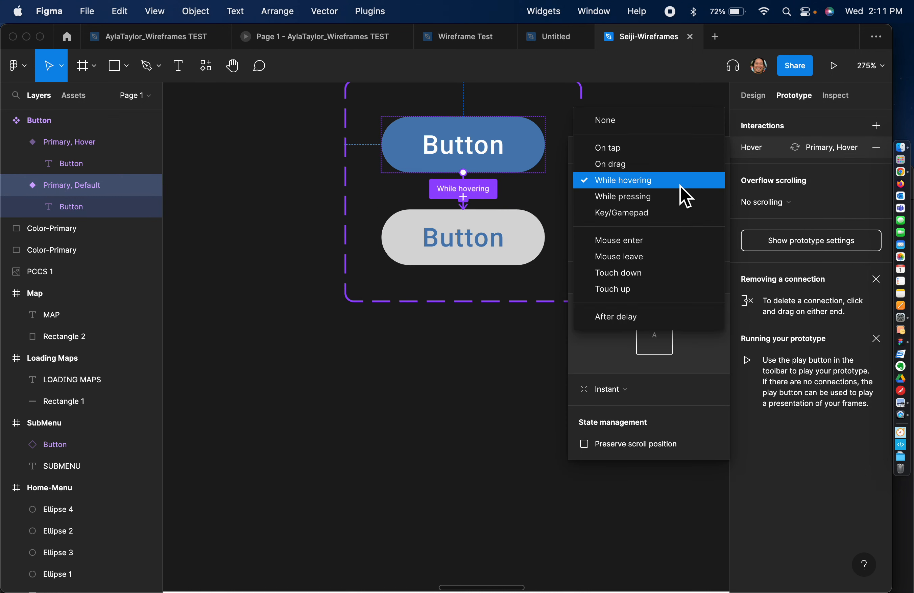
click(647, 241)
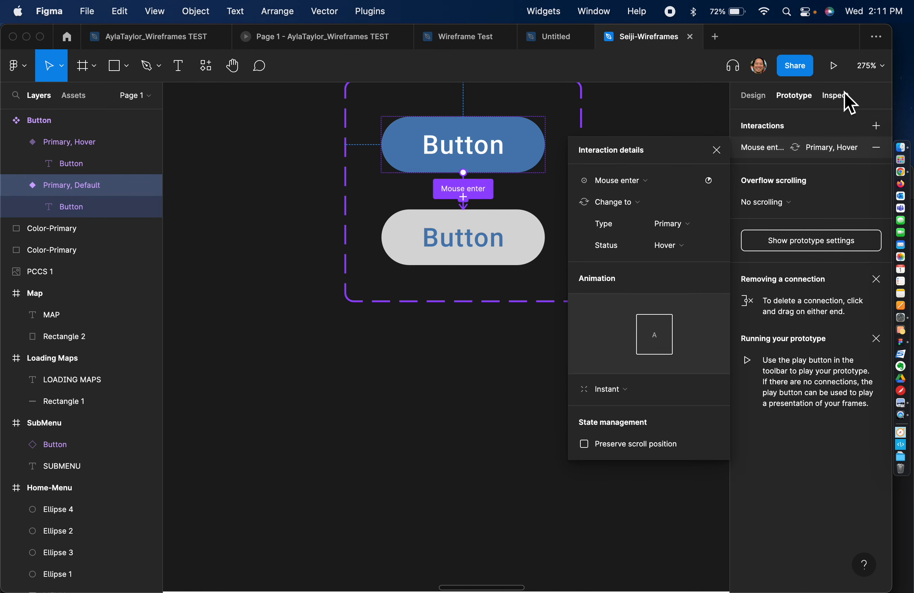
click(834, 67)
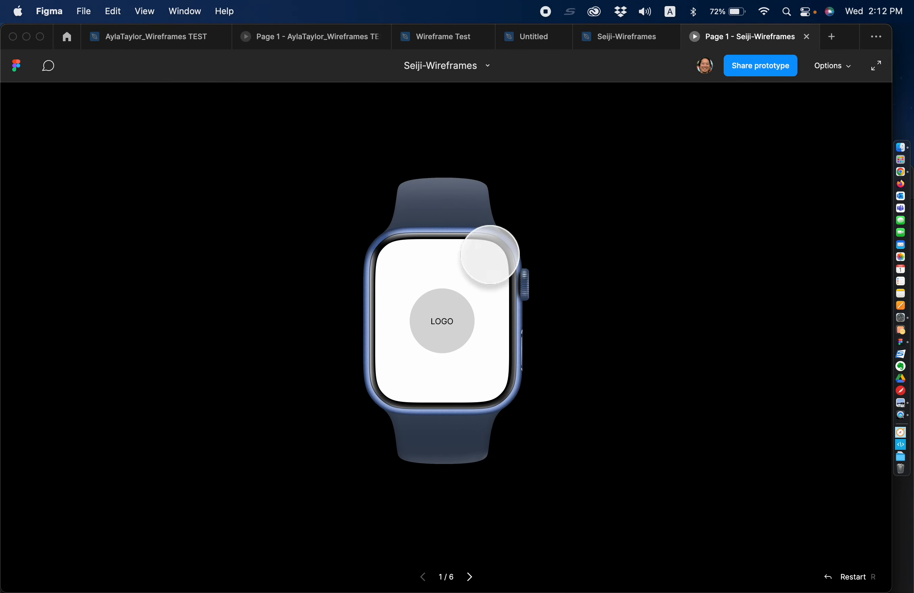
click(468, 295)
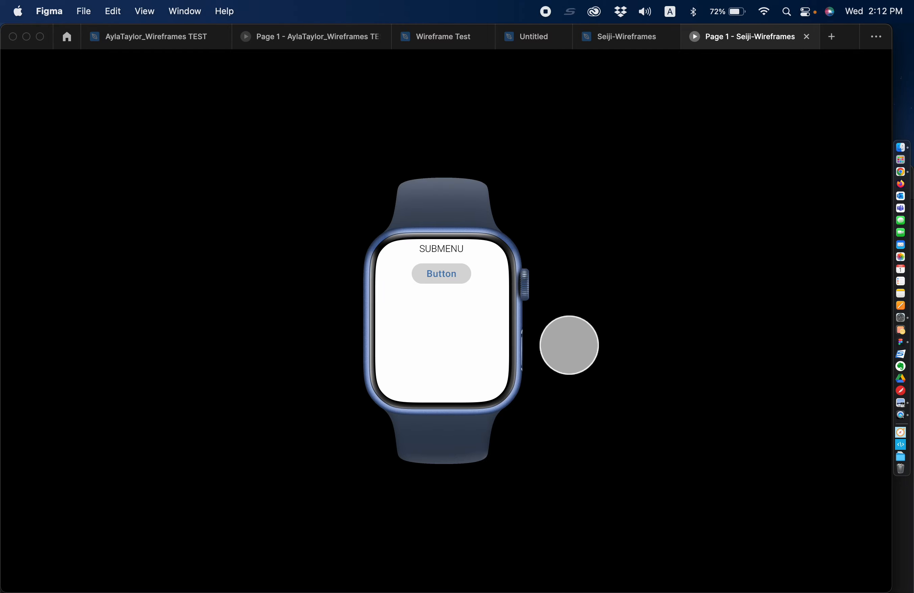
Set the trigger of the Default-to-Hover button interaction back to While hovering and run the prototype again.
click(626, 36)
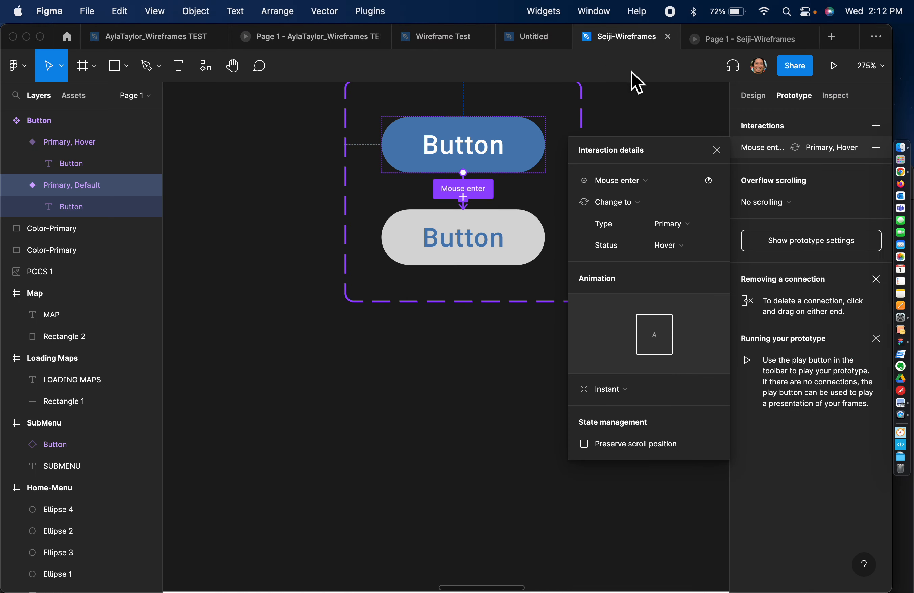
click(518, 160)
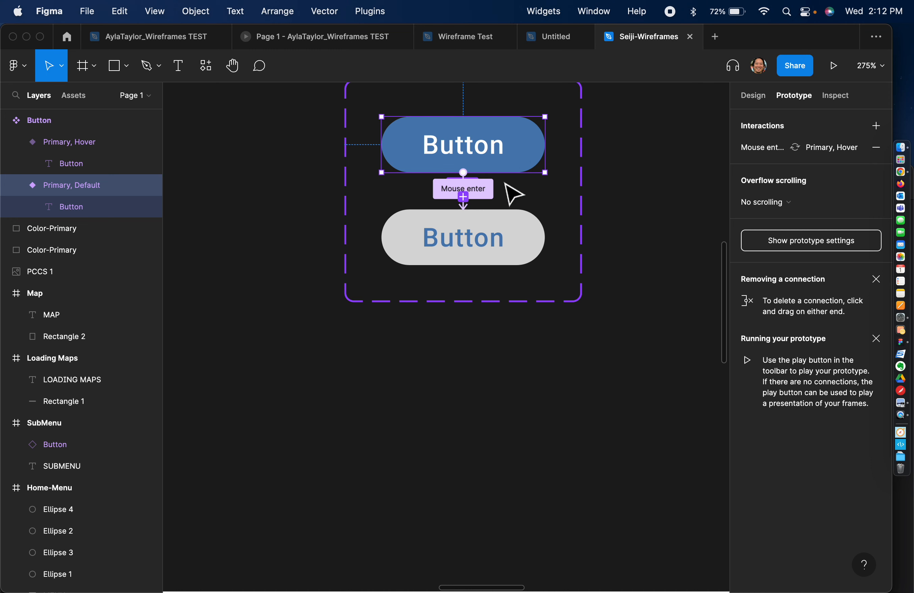
click(479, 187)
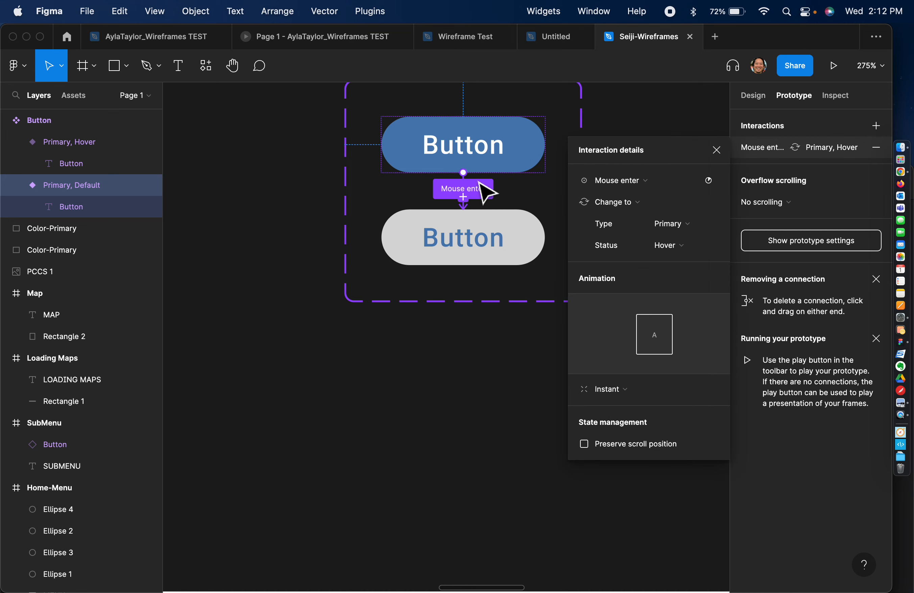
click(638, 188)
click(649, 122)
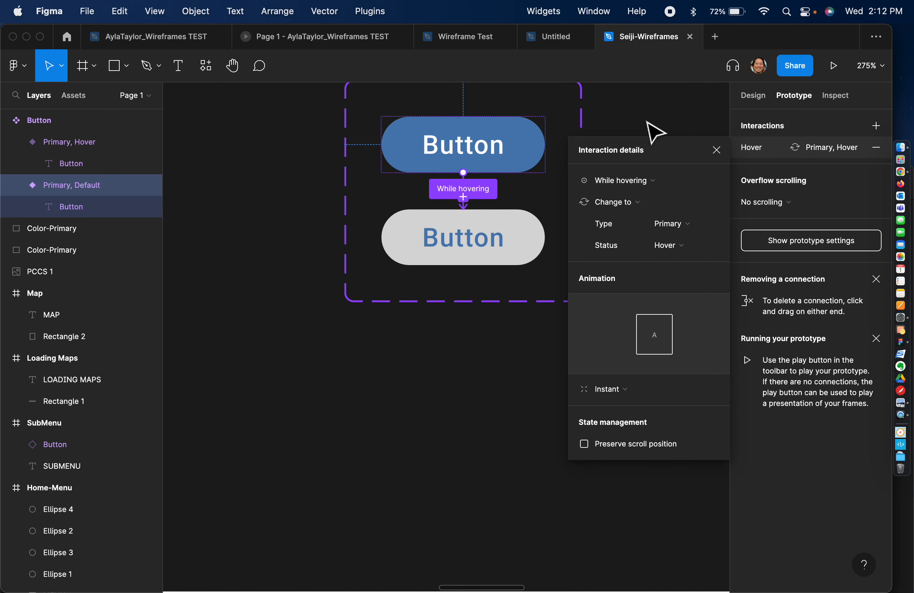
click(833, 66)
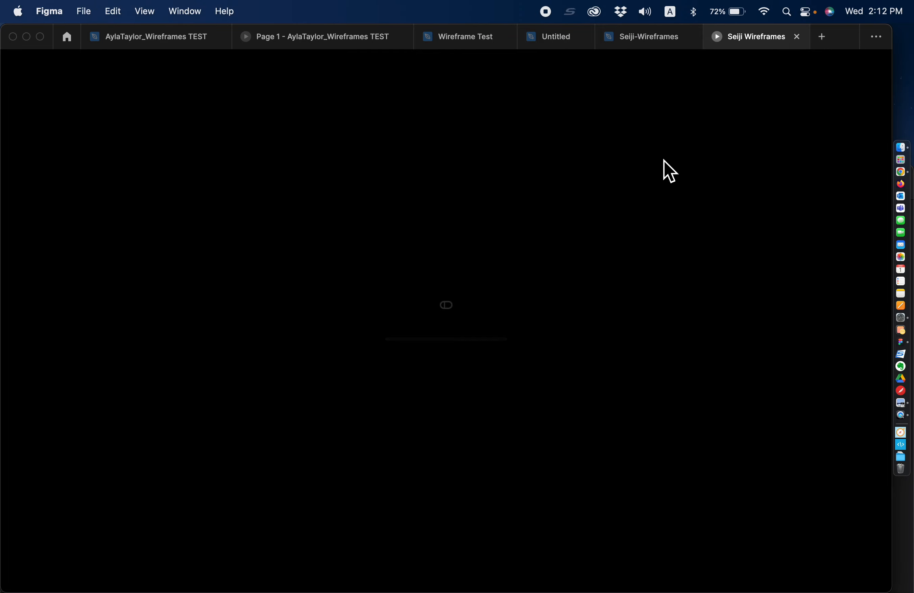
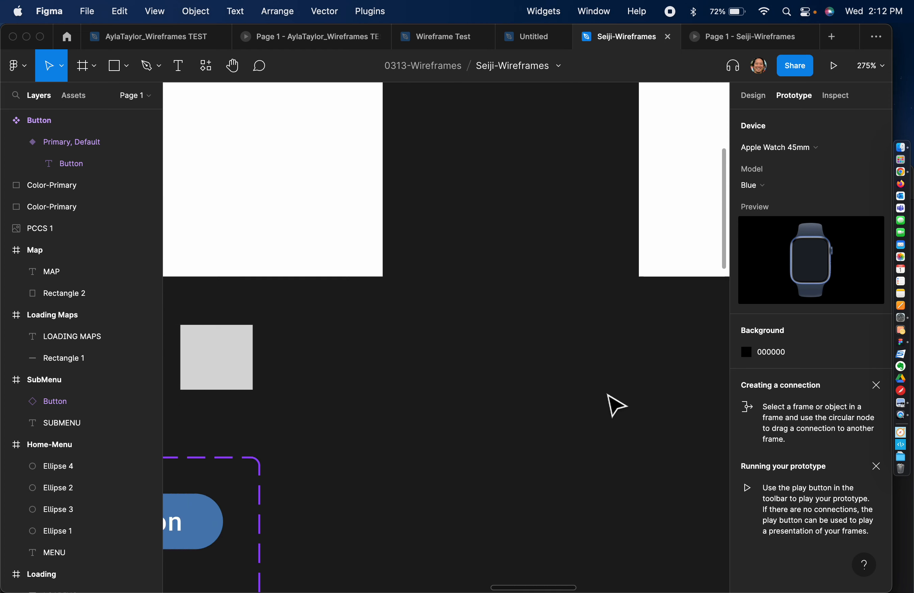
Delete the Button instance from the SubMenu frame.
click(333, 246)
key(Delete)
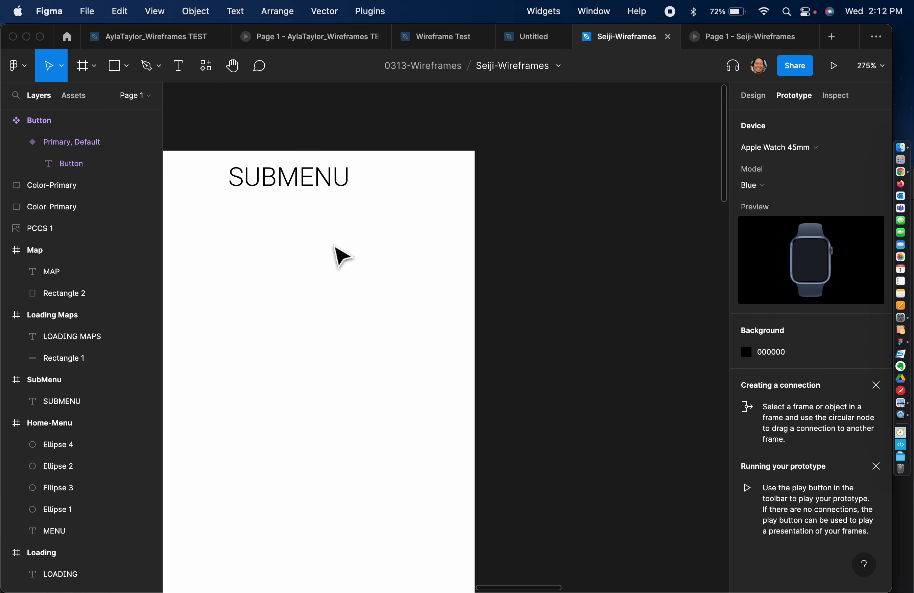
Add the text "Button" on the empty canvas below the frames and wrap it in an auto layout frame.
scroll(333, 246, right, 5)
scroll(334, 247, down, 4)
scroll(336, 294, down, 3)
scroll(336, 294, left, 4)
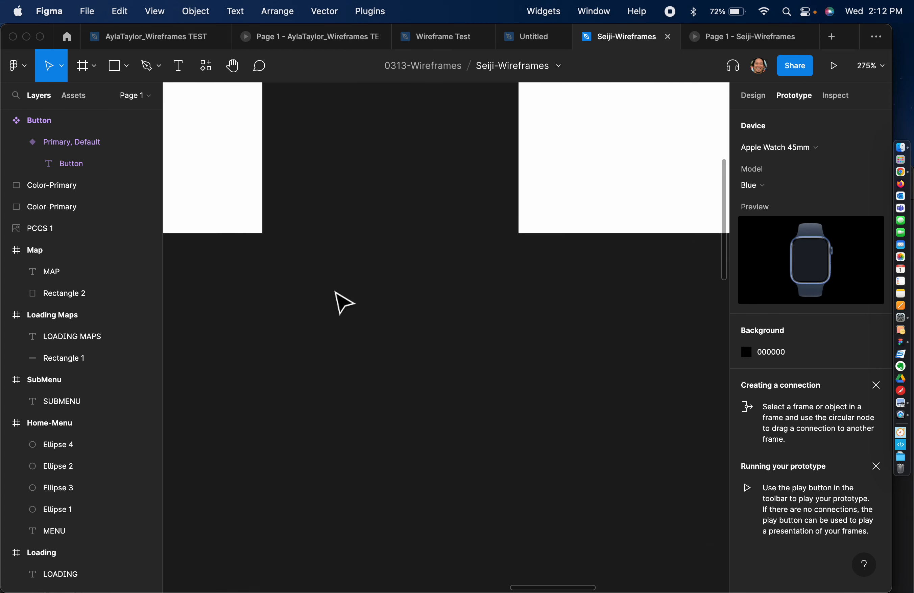
scroll(336, 294, right, 4)
scroll(344, 303, right, 1)
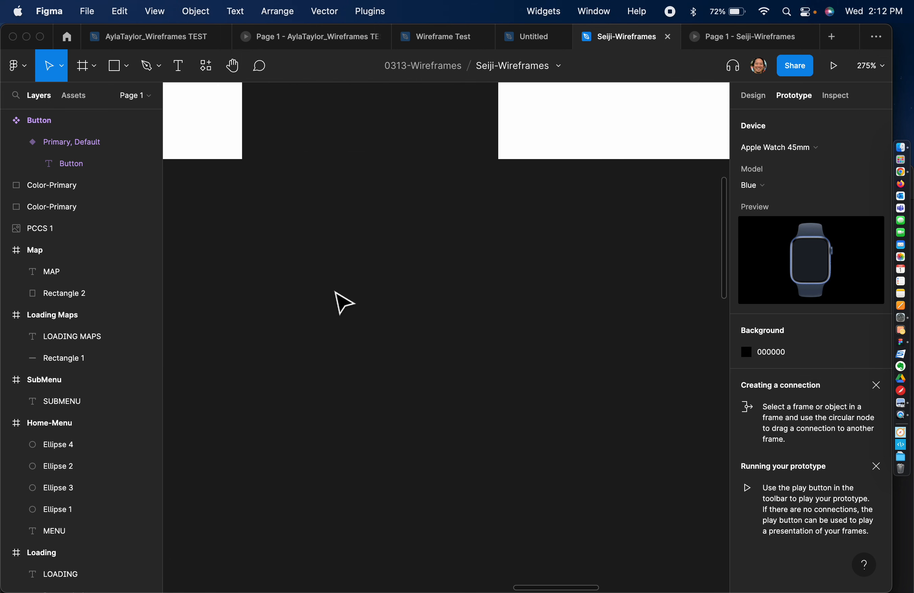
key(t)
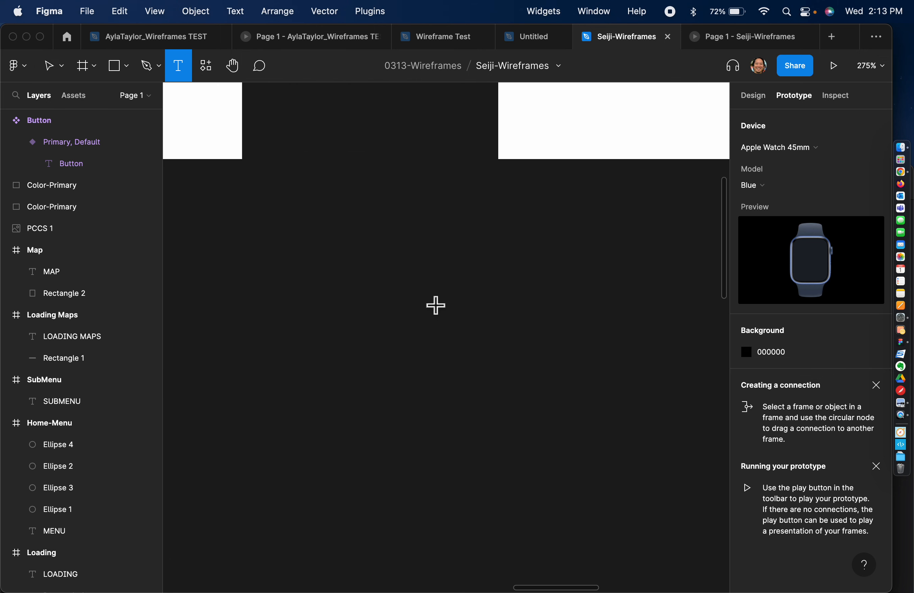
click(407, 291)
text(Button)
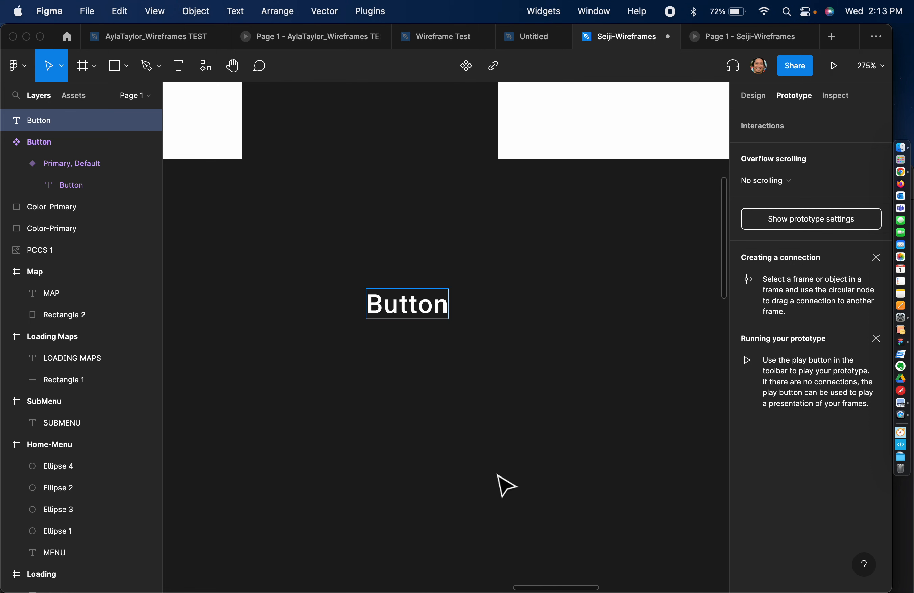
key(Escape)
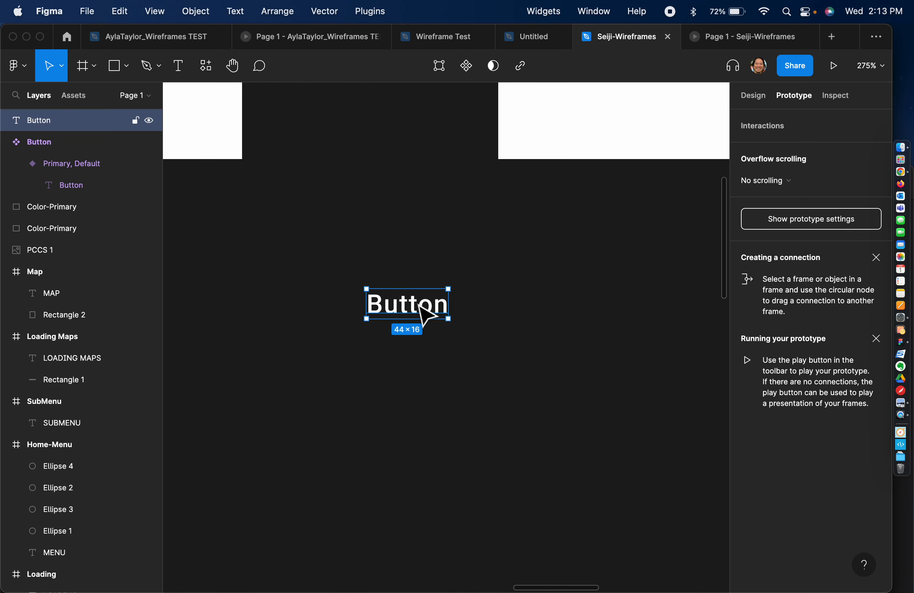
key(shift+a)
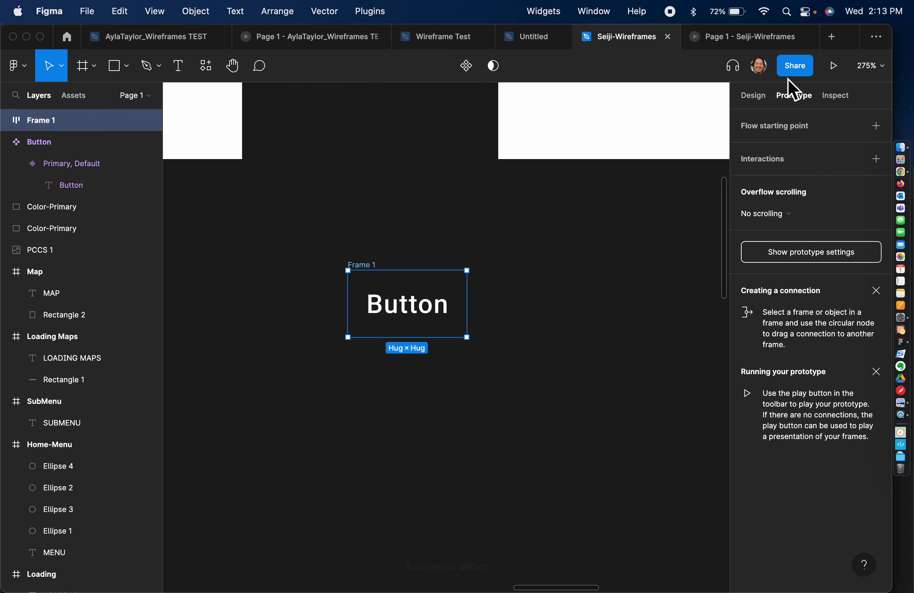
Fill the new auto layout frame around the Button text with the Primary-Blue color style.
click(756, 96)
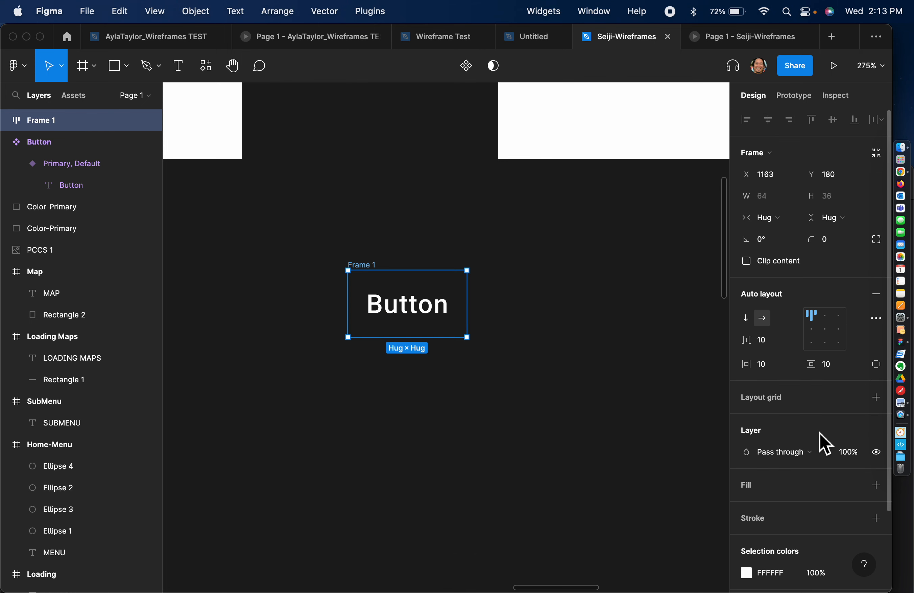
click(780, 491)
key(super+z)
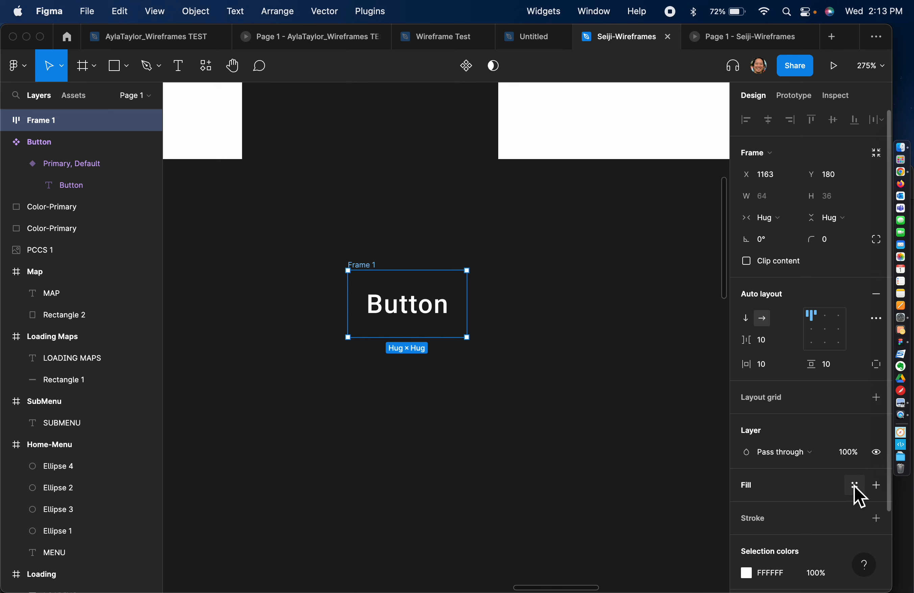
click(855, 486)
click(801, 576)
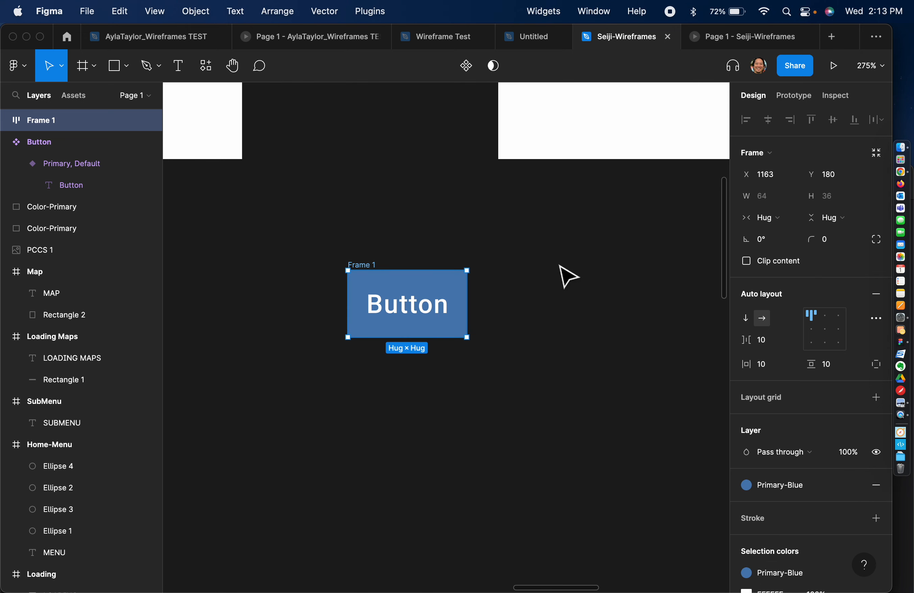
Rename the blue auto layout frame around the Button text as Button2 and turn it into a component.
click(567, 275)
click(445, 289)
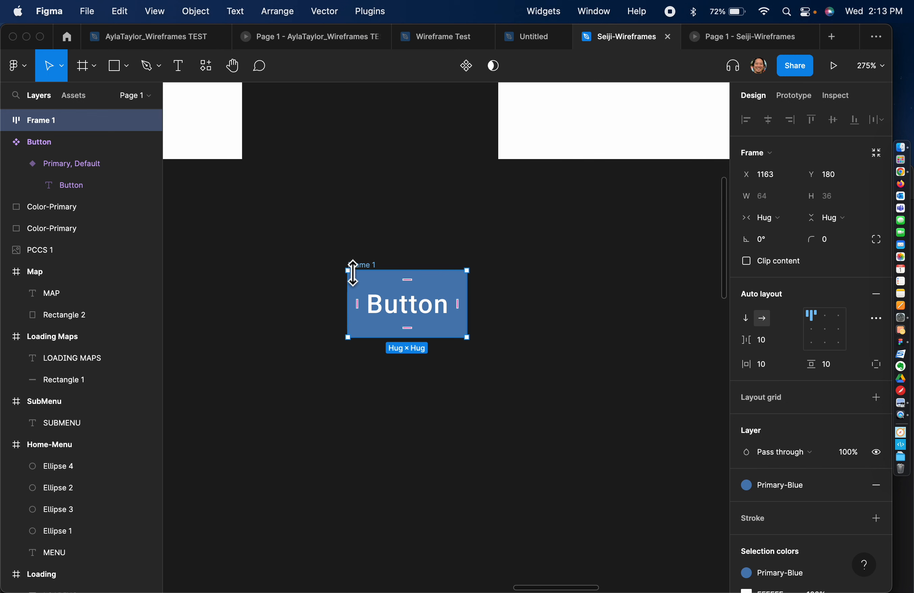
key(super+r)
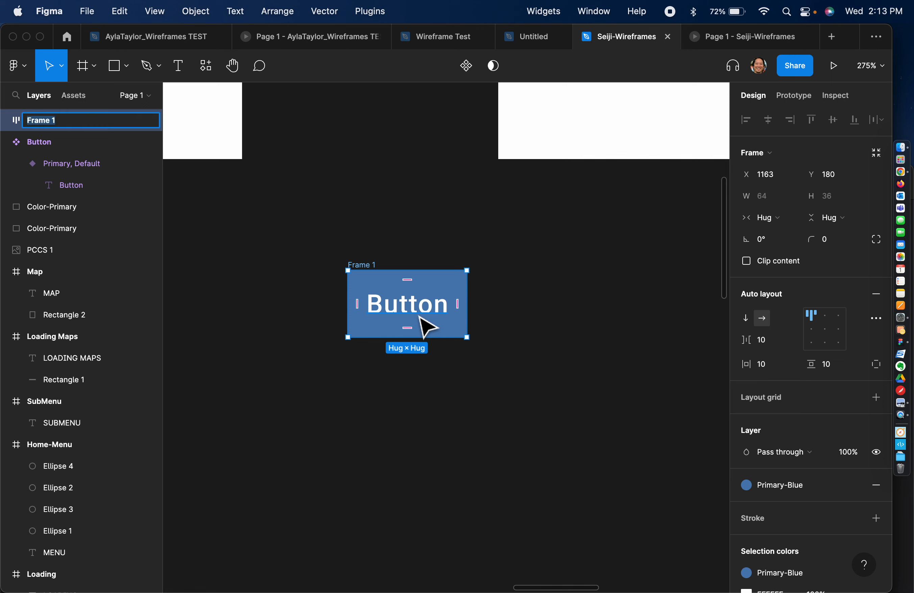
text(Biu)
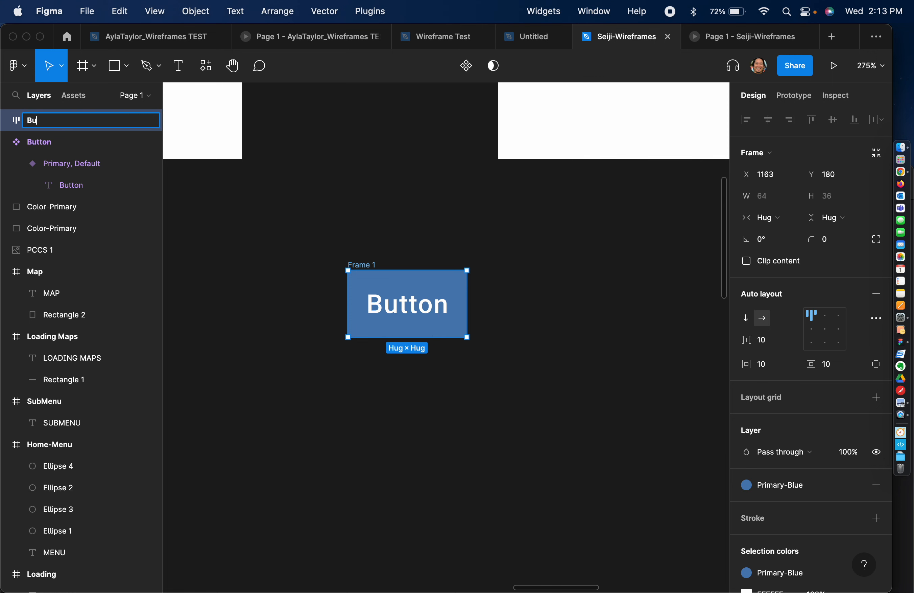
text(2)
key(Return)
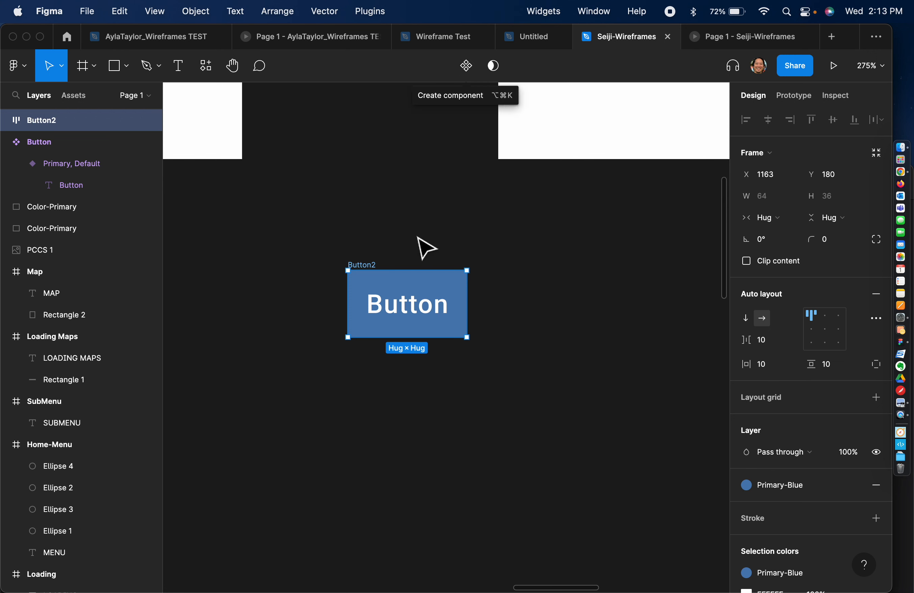
click(466, 66)
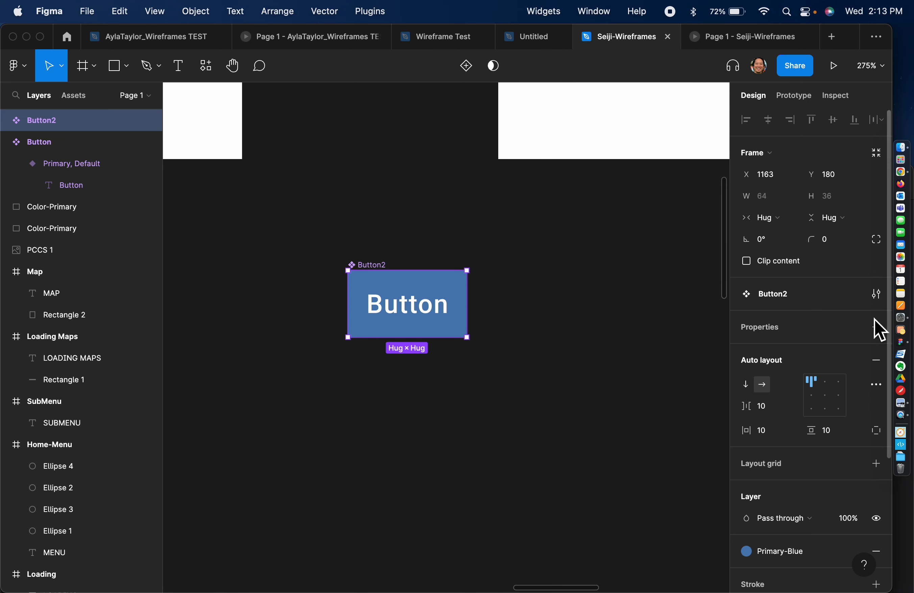
Add a variant property to the Button2 component and name the property Type.
click(880, 331)
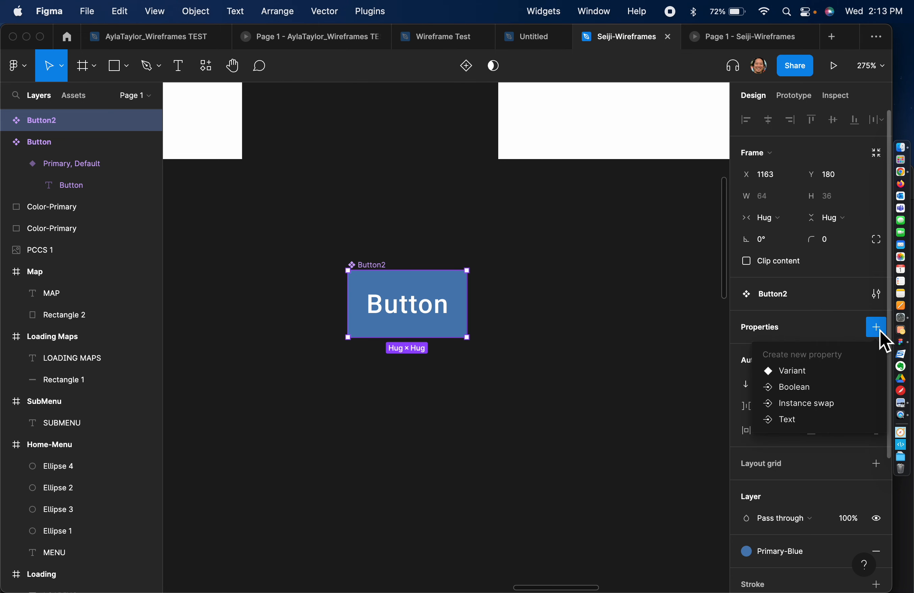
click(809, 376)
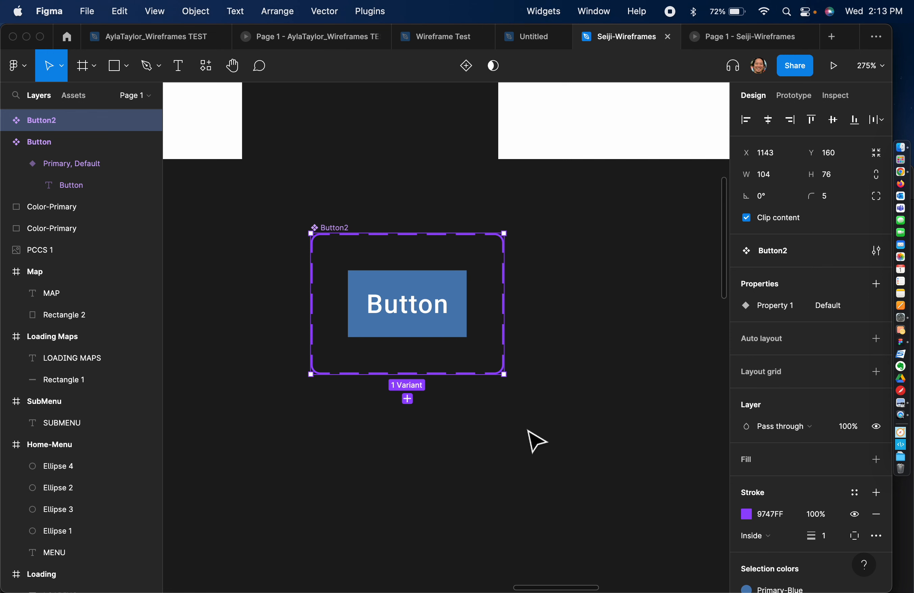
double_click(789, 308)
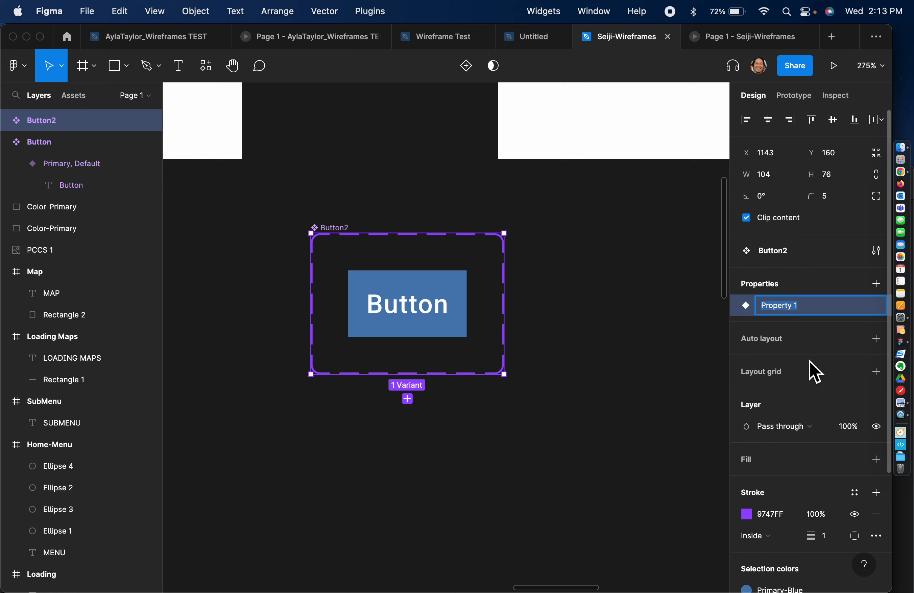
text(Type)
key(Return)
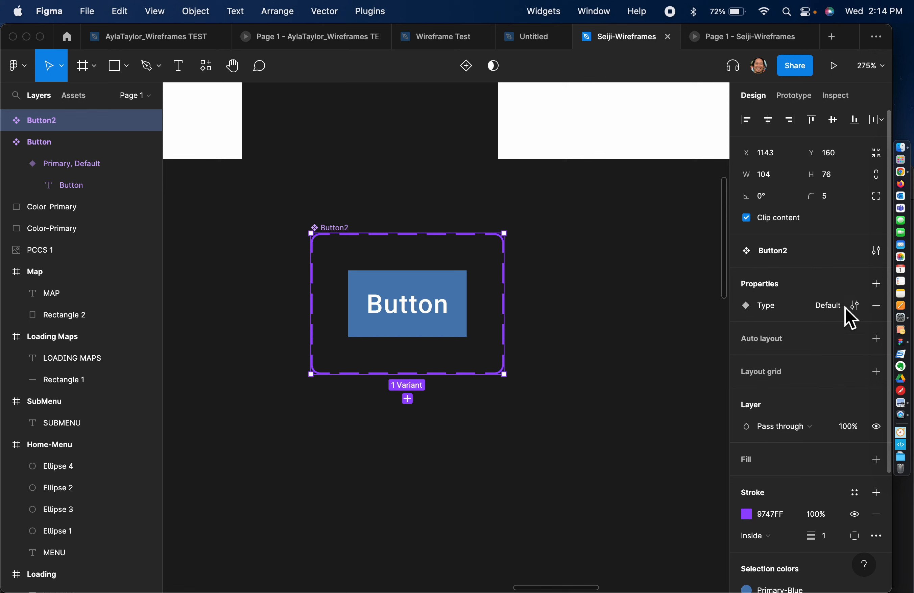
Add a second variant to Button2 and change its fill to the Grey-Placeholder color style.
click(407, 399)
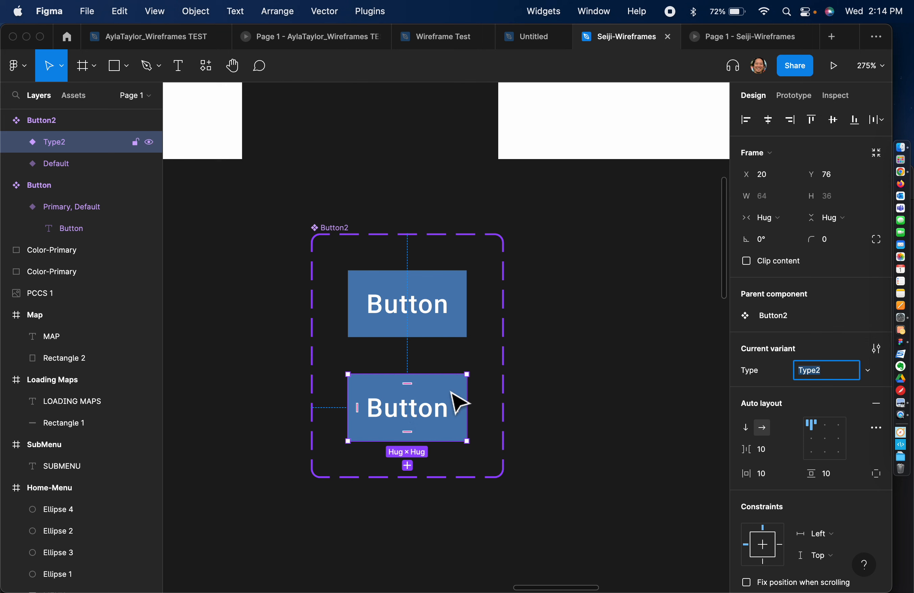
click(471, 398)
click(452, 397)
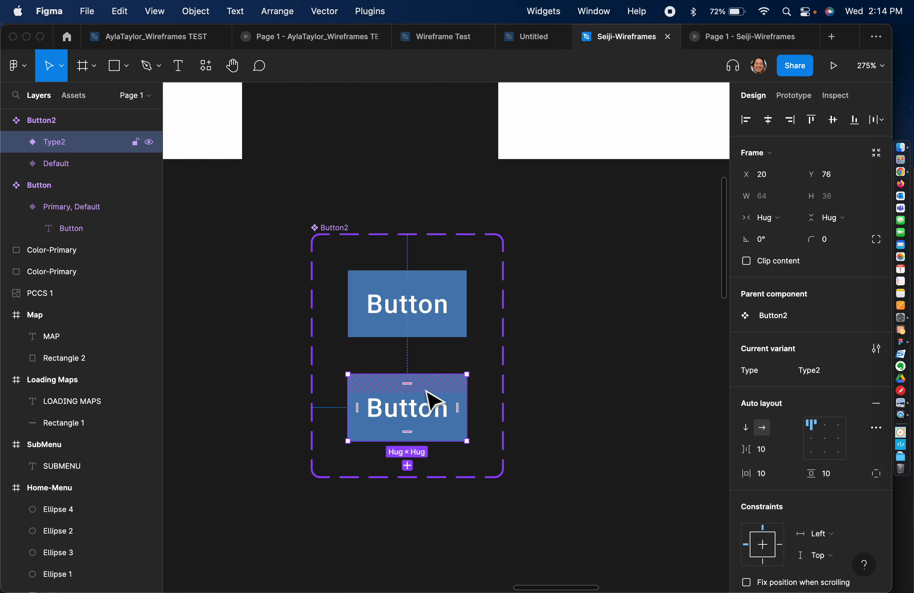
scroll(786, 406, down, 5)
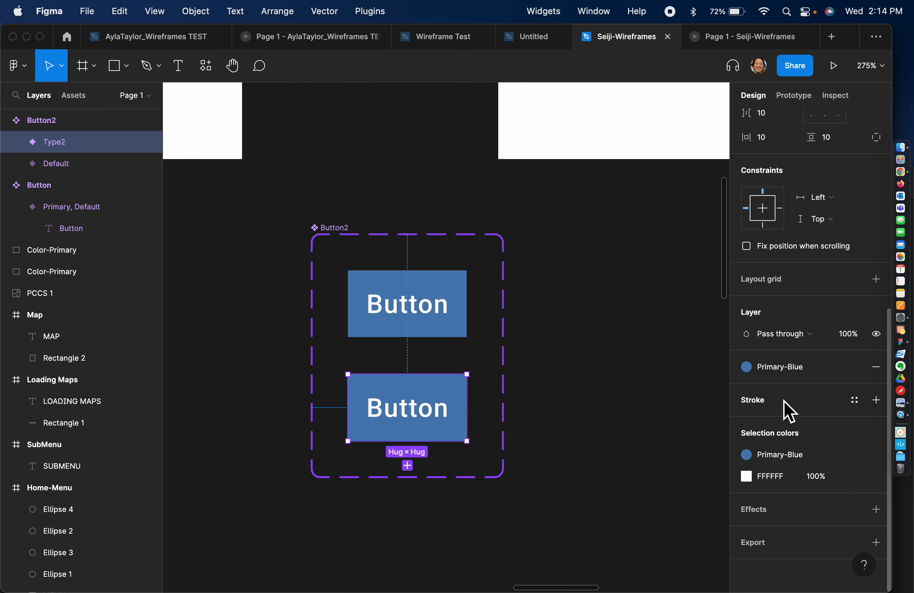
click(823, 368)
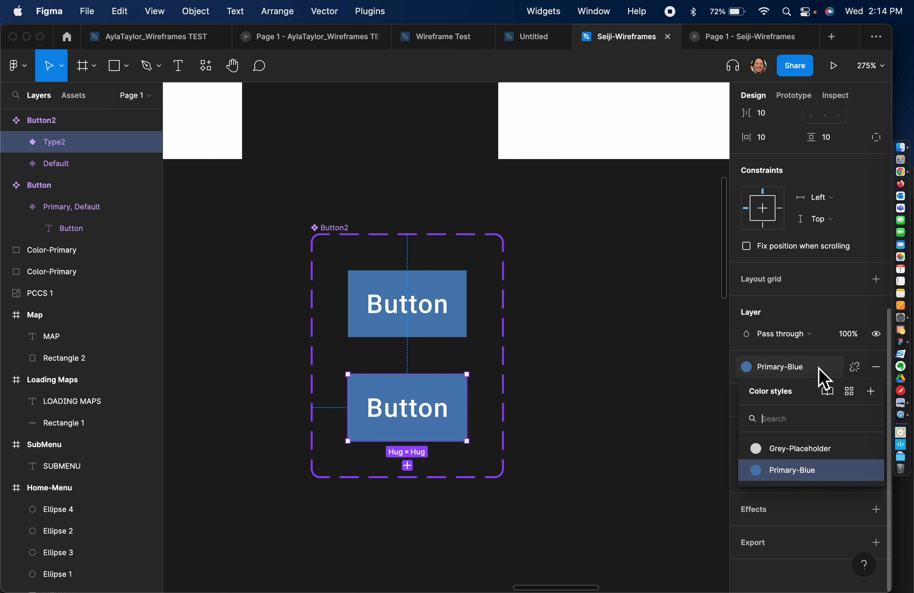
click(775, 452)
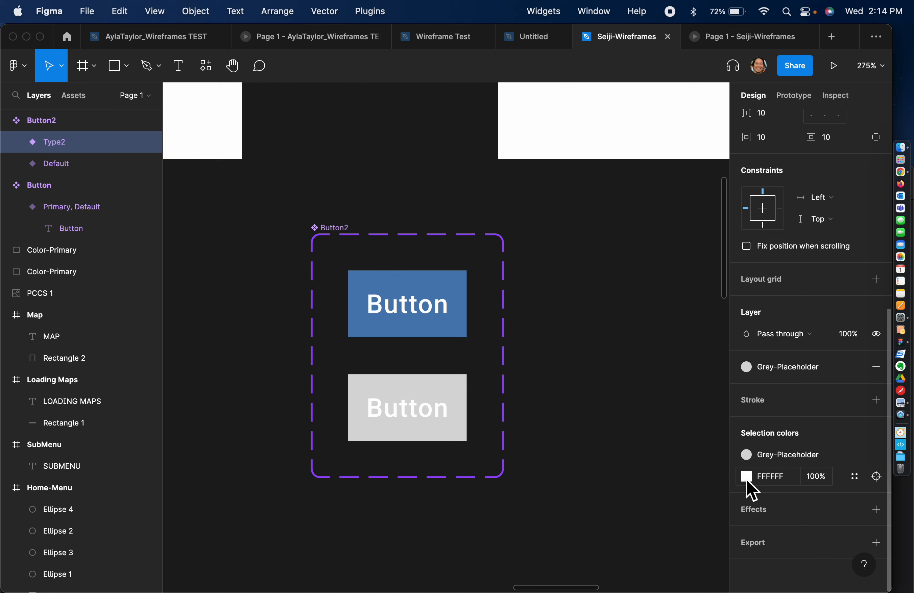
Apply the Primary-Blue color style to the Button text inside the grey variant.
double_click(401, 425)
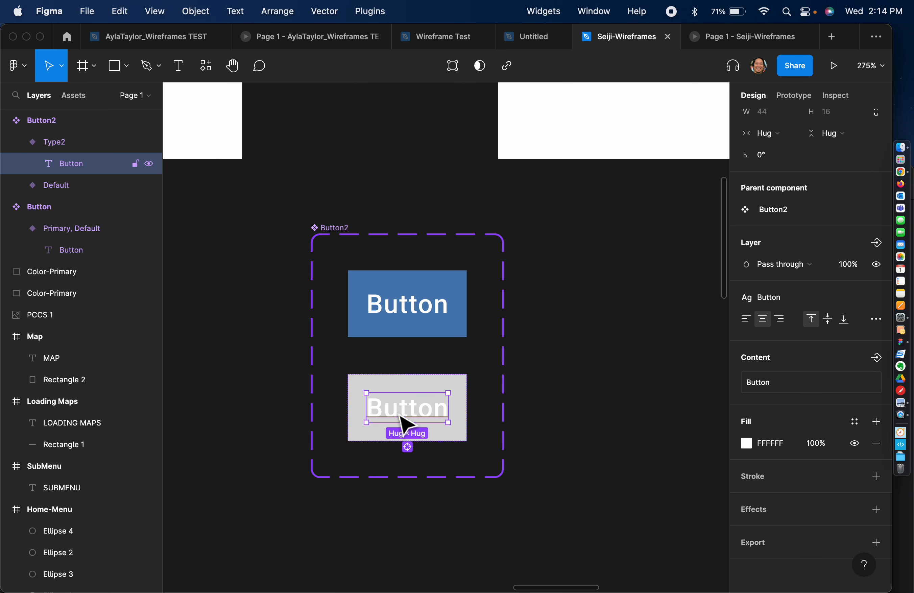
click(747, 444)
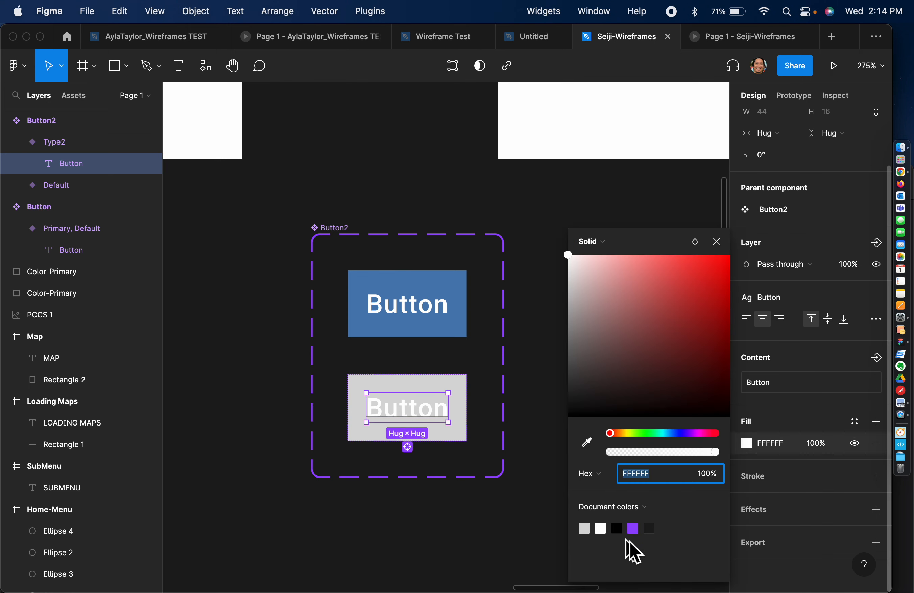
click(855, 423)
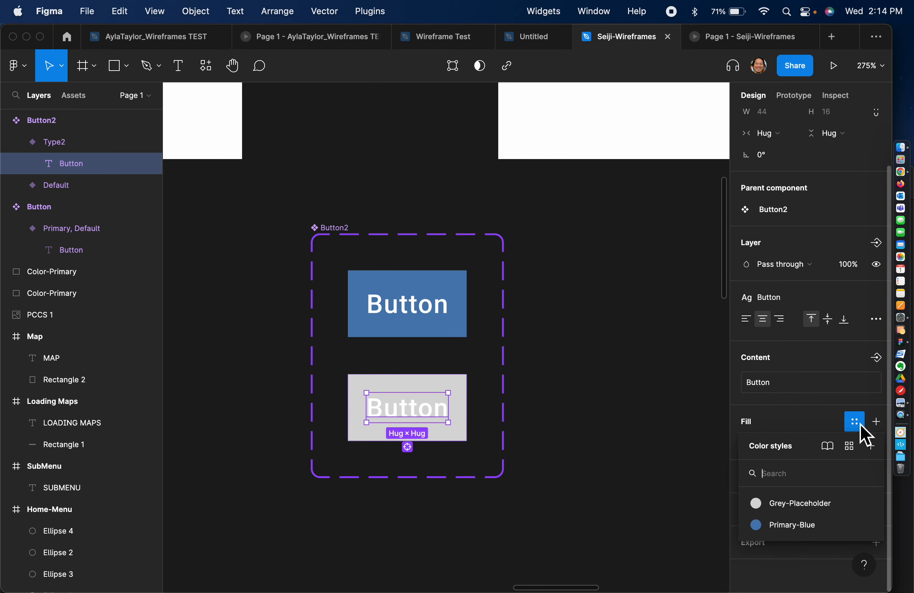
click(793, 525)
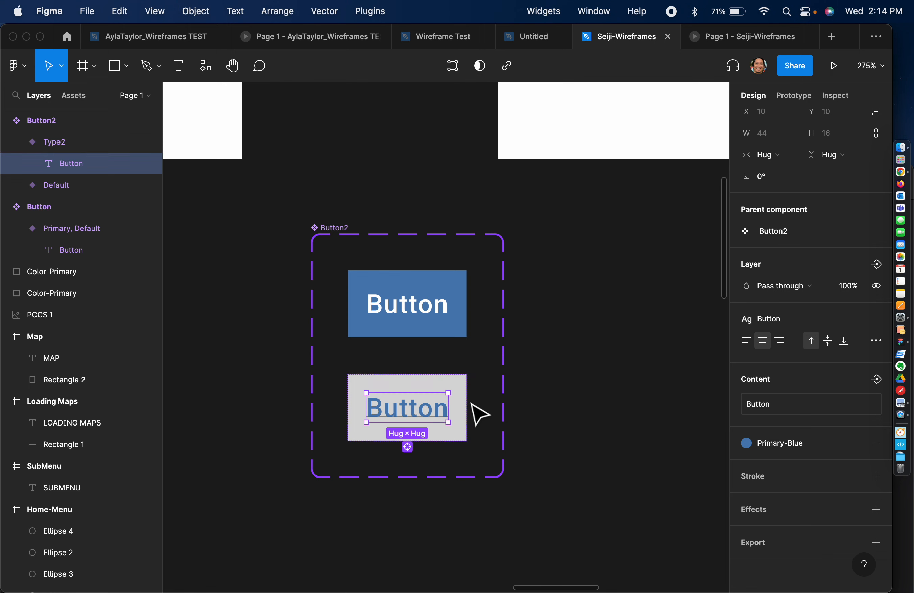
Set the Type value of the grey Button2 variant to Hover.
click(482, 415)
click(465, 403)
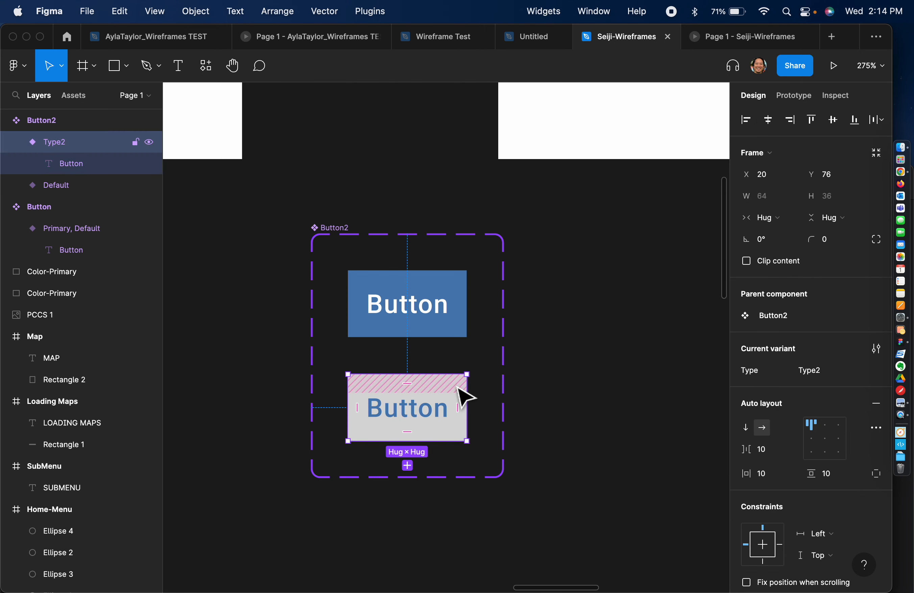
click(821, 374)
text(Hover)
key(Return)
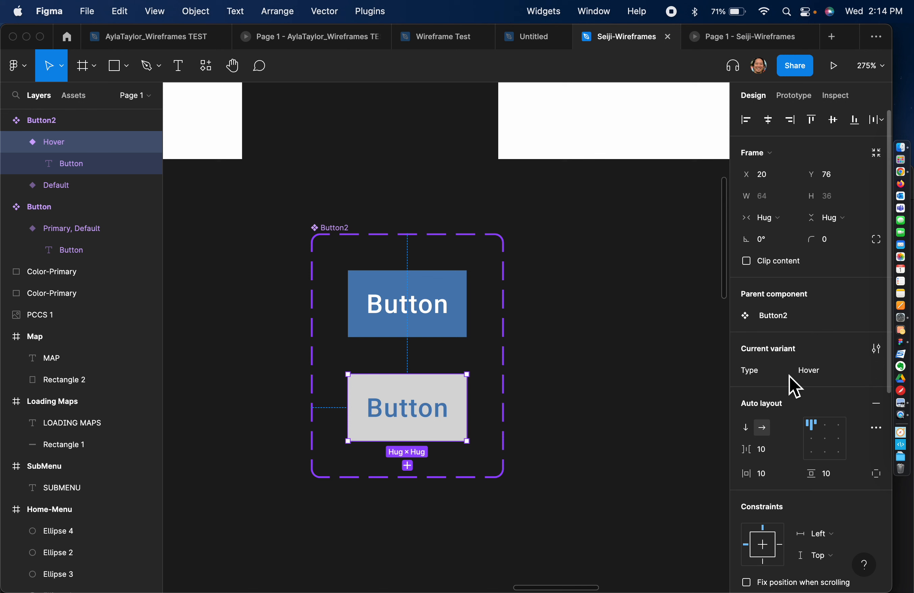
Set the Type value of both the blue and the grey Button2 variants to Primary.
click(464, 308)
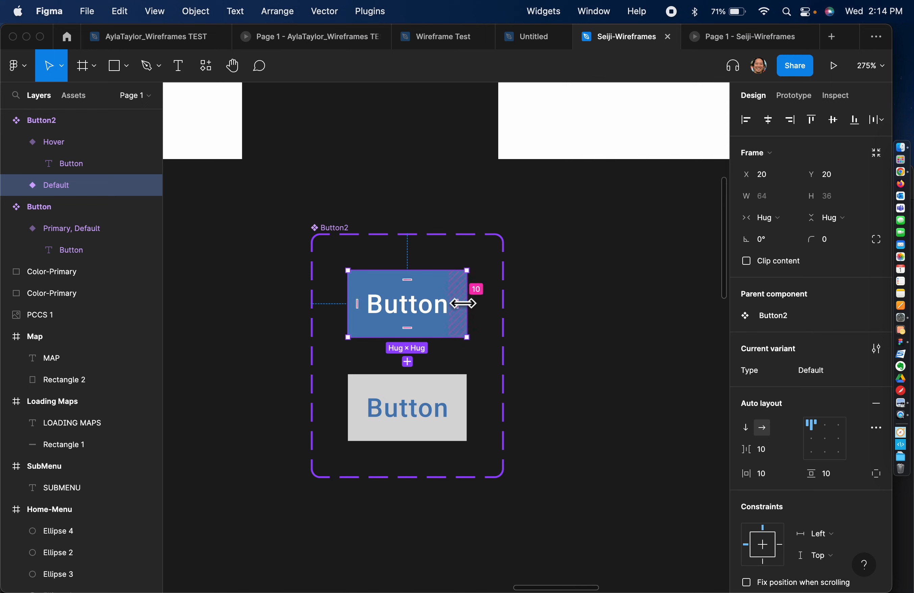
click(440, 401)
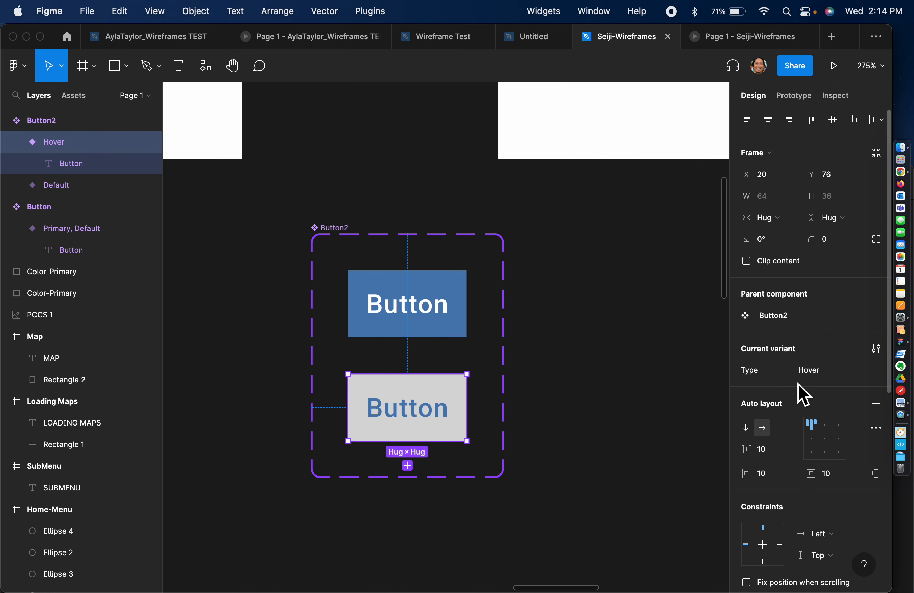
click(422, 312)
click(819, 375)
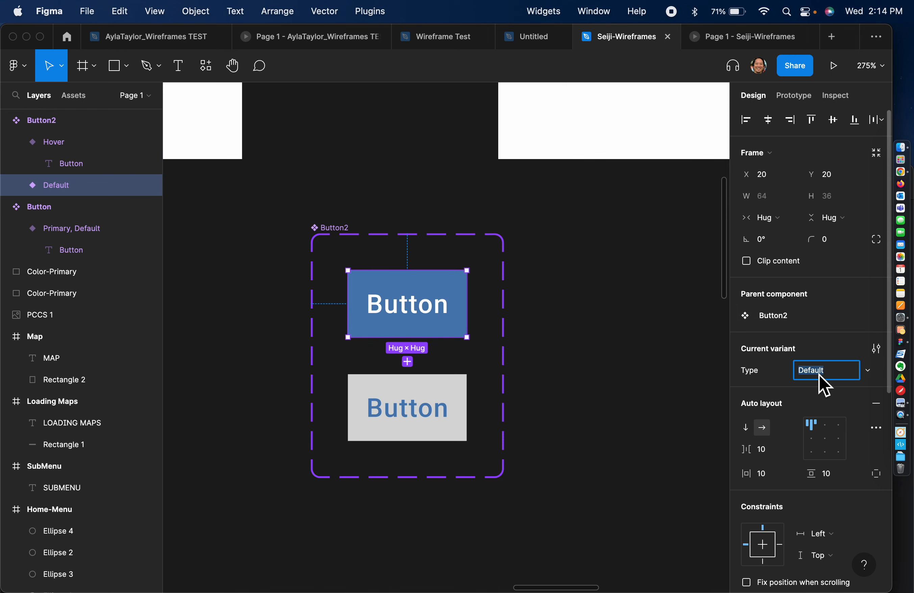
text(Primary)
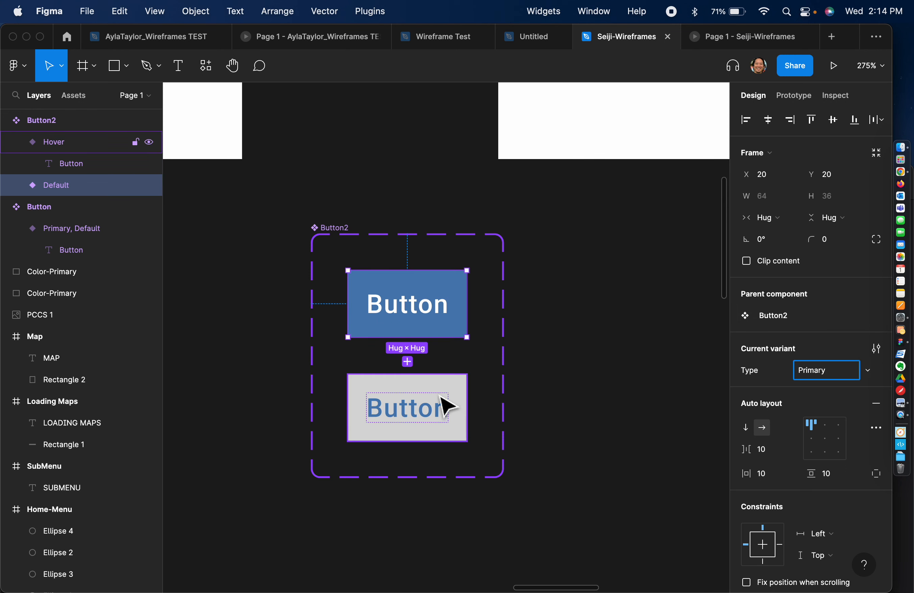
click(442, 397)
click(825, 373)
text(Pr)
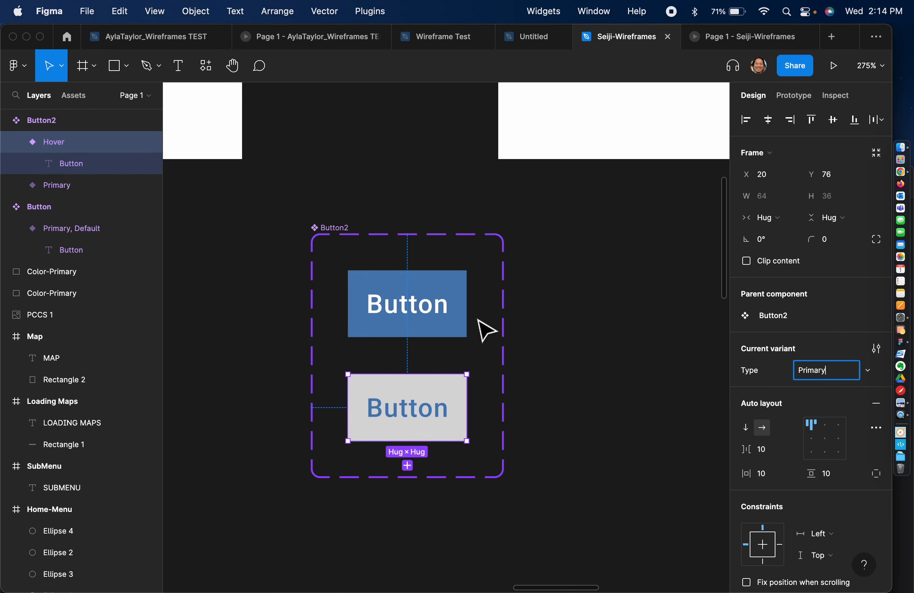
click(466, 327)
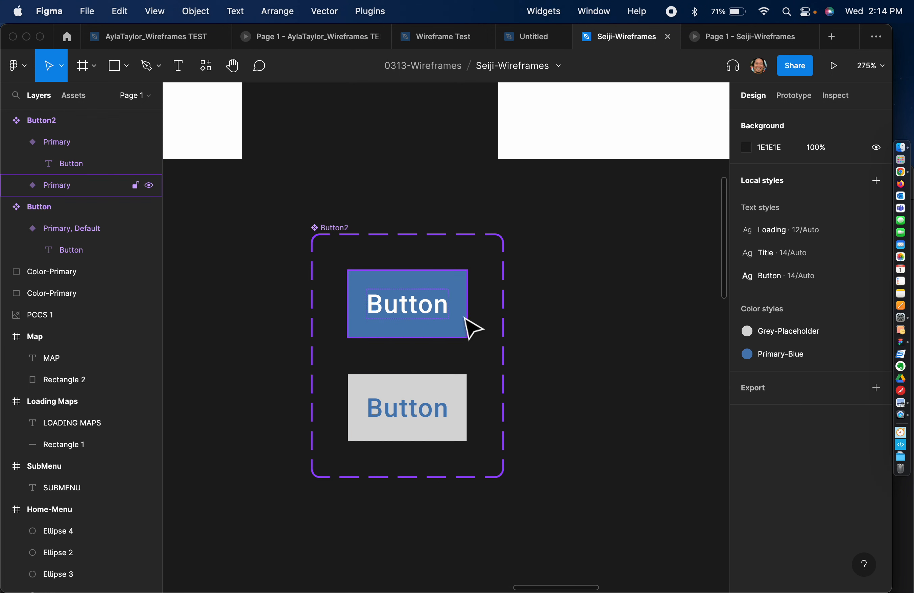
click(462, 415)
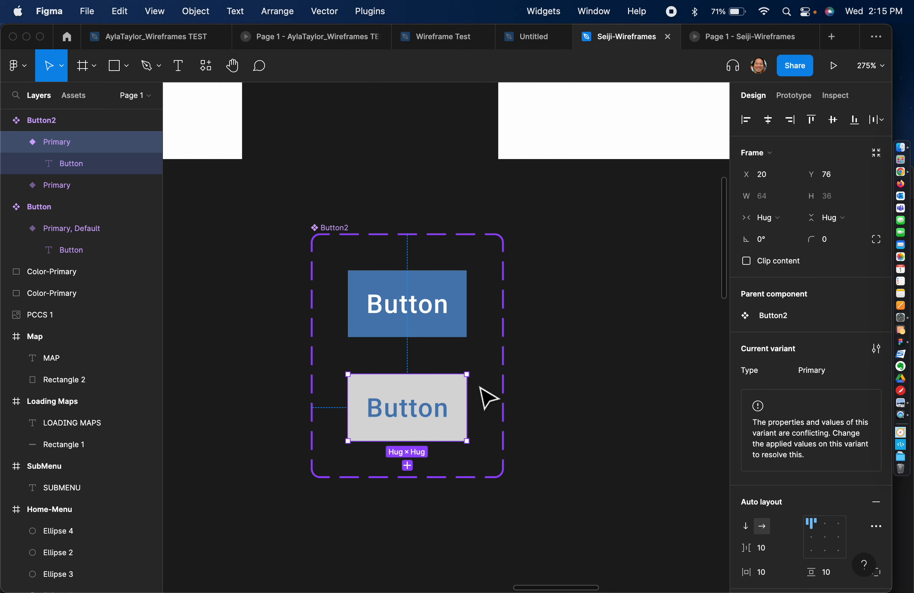
click(477, 353)
click(460, 330)
click(455, 405)
click(444, 330)
click(451, 421)
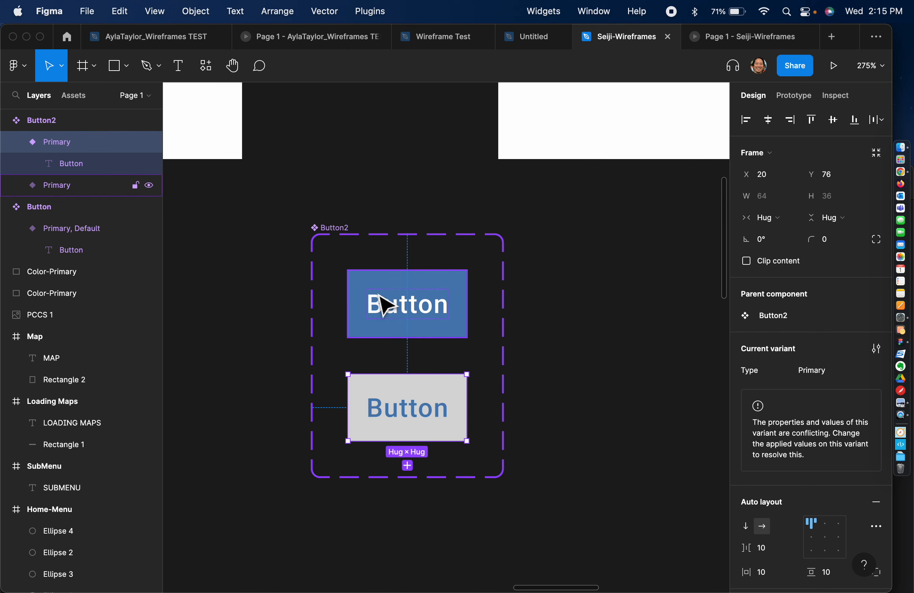
Add a second variant property named Status with the value Default to the Button2 component set.
click(341, 235)
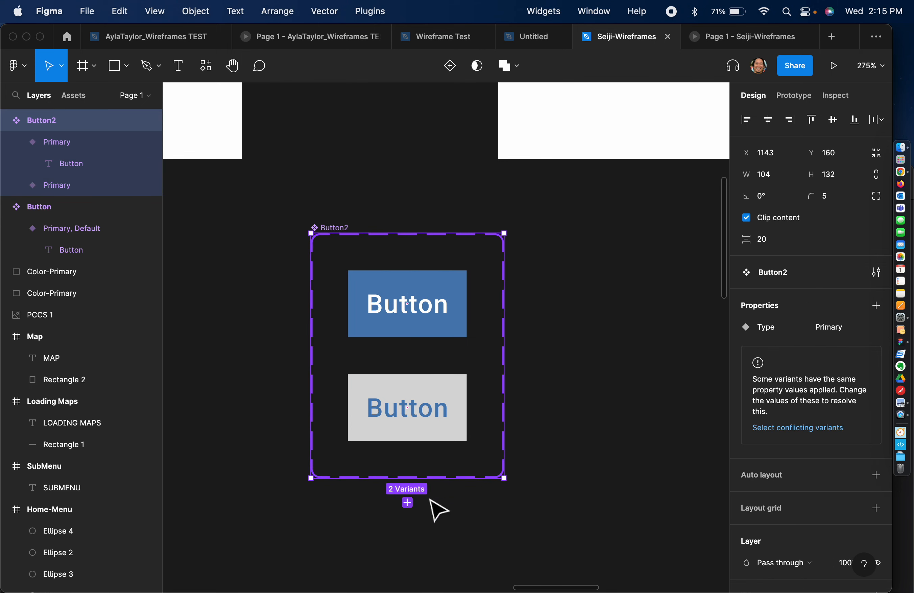
click(876, 305)
click(796, 350)
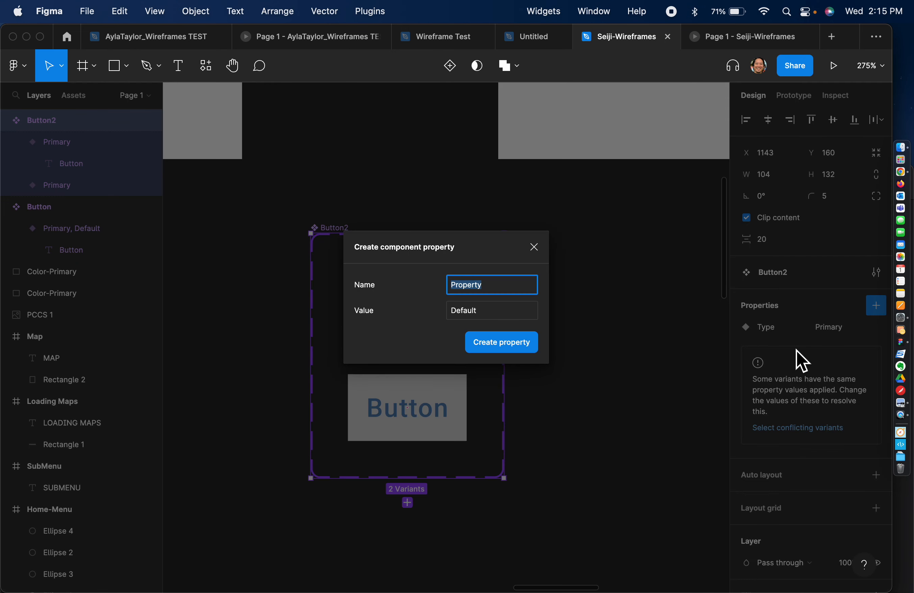
text(Statue)
click(514, 349)
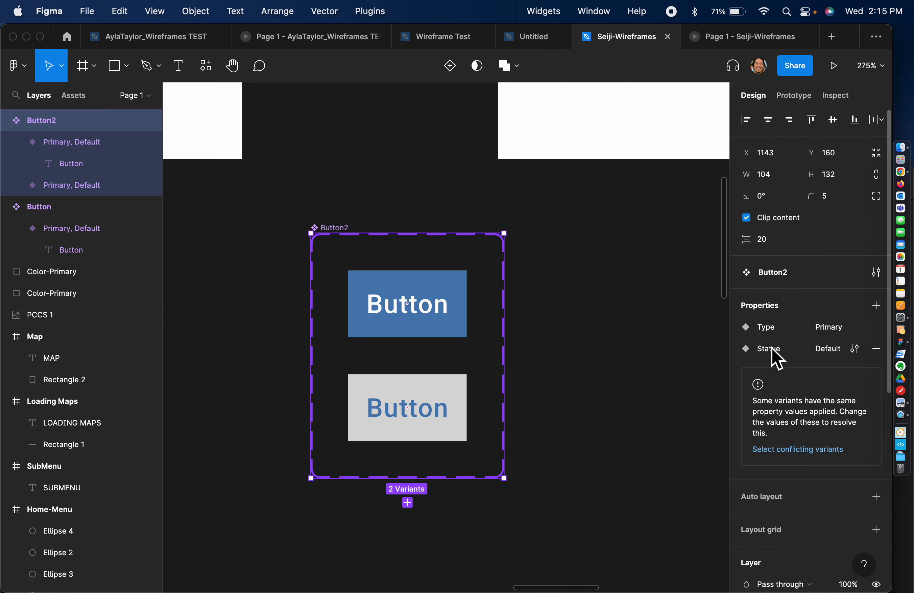
double_click(781, 351)
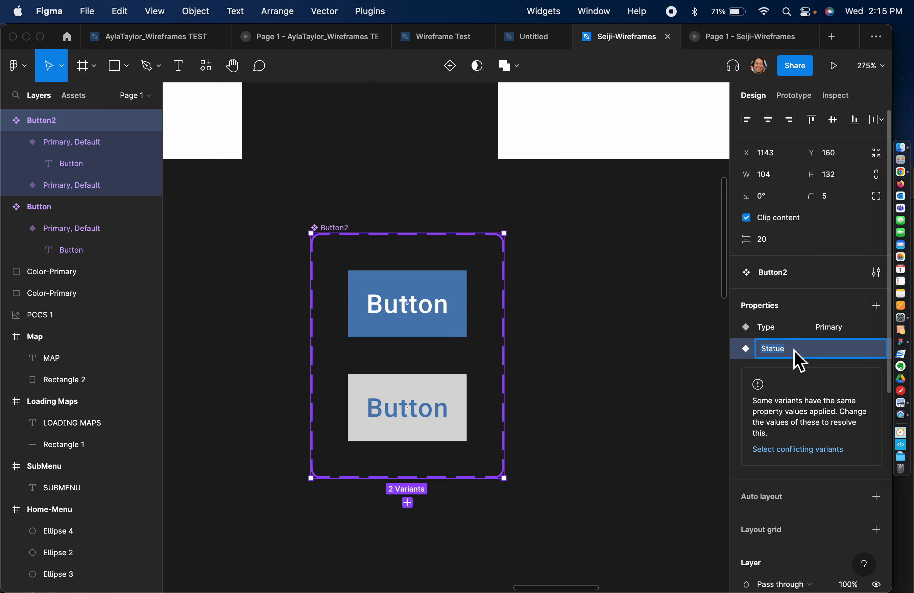
text(Status)
key(Return)
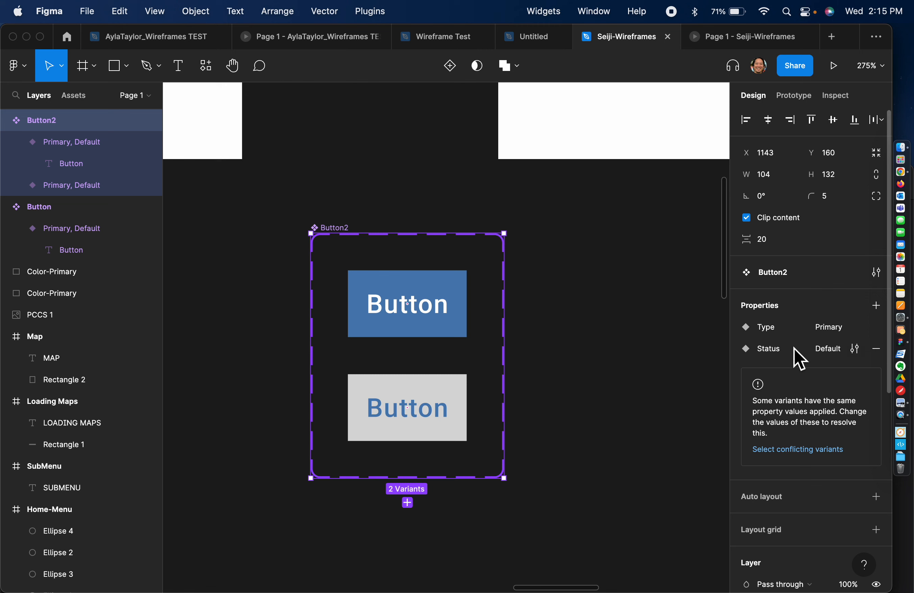
Set the Status value of the grey Button2 variant to a new value named Hover.
click(453, 289)
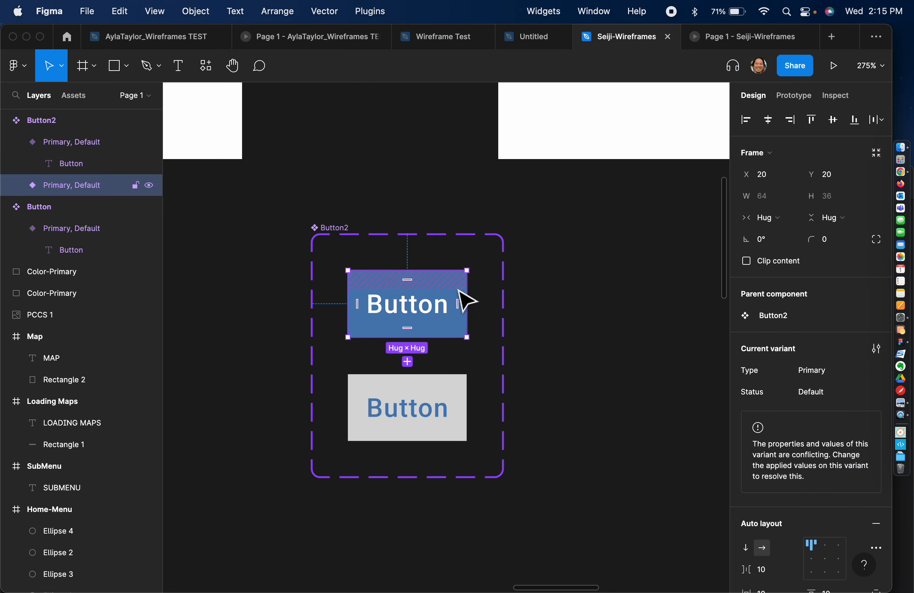
click(452, 287)
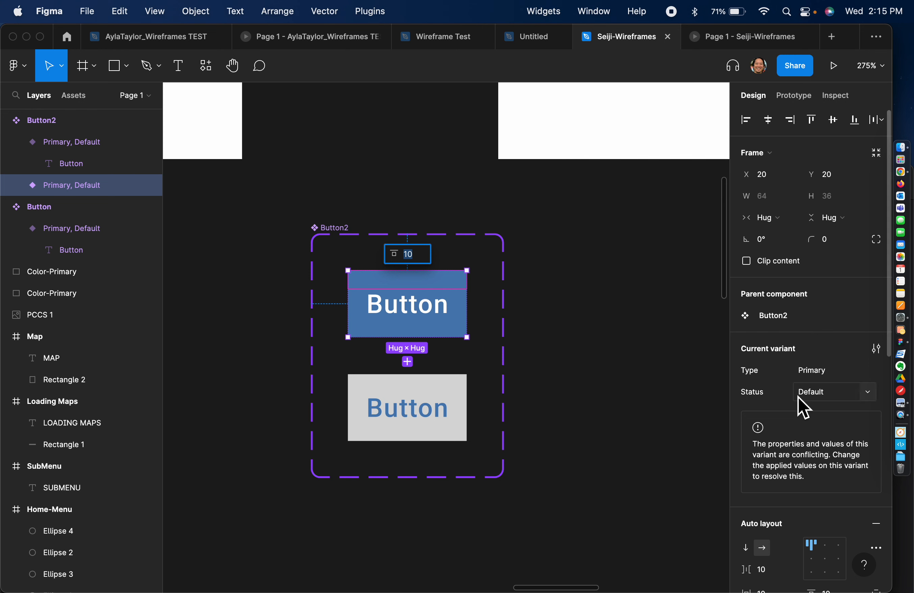
click(459, 387)
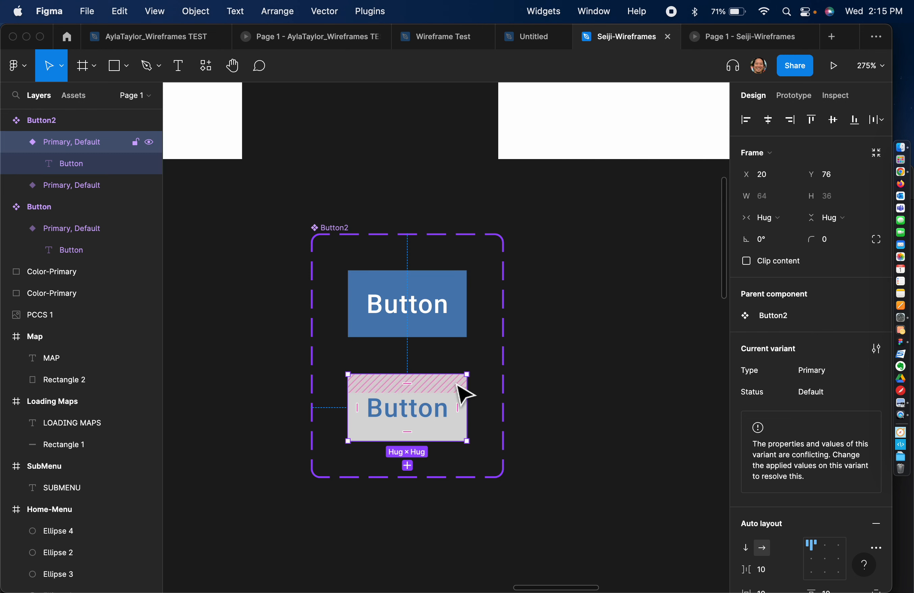
click(842, 397)
click(865, 399)
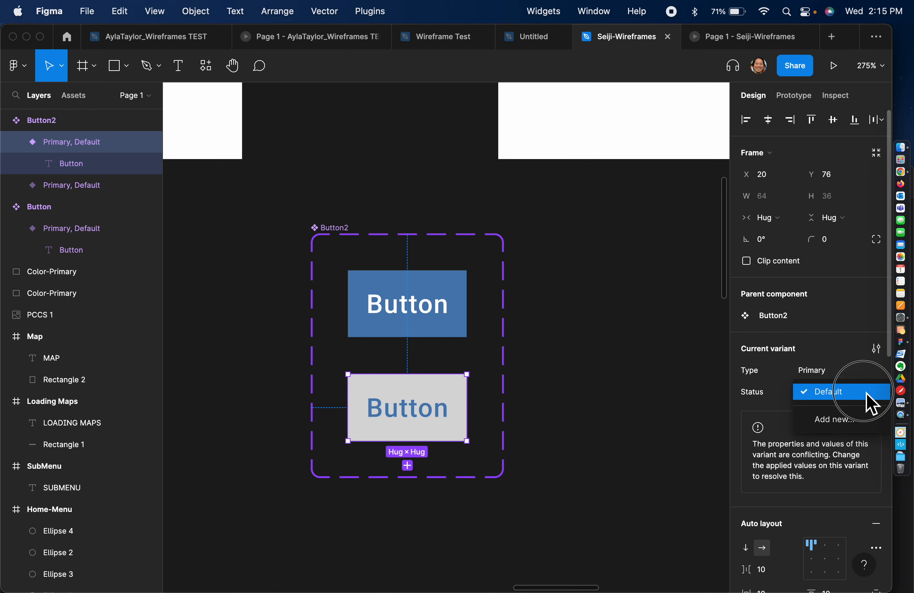
click(848, 420)
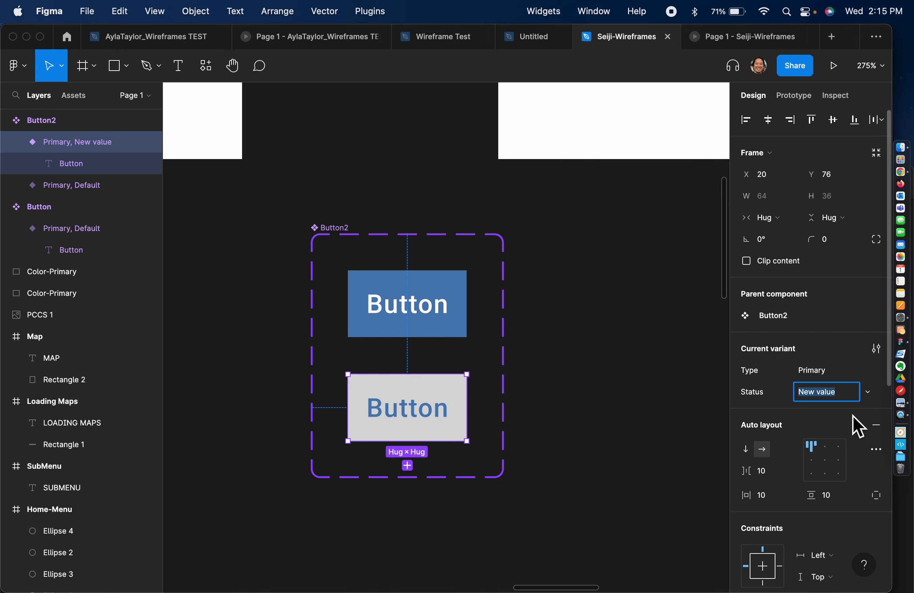
text(Hover)
key(Return)
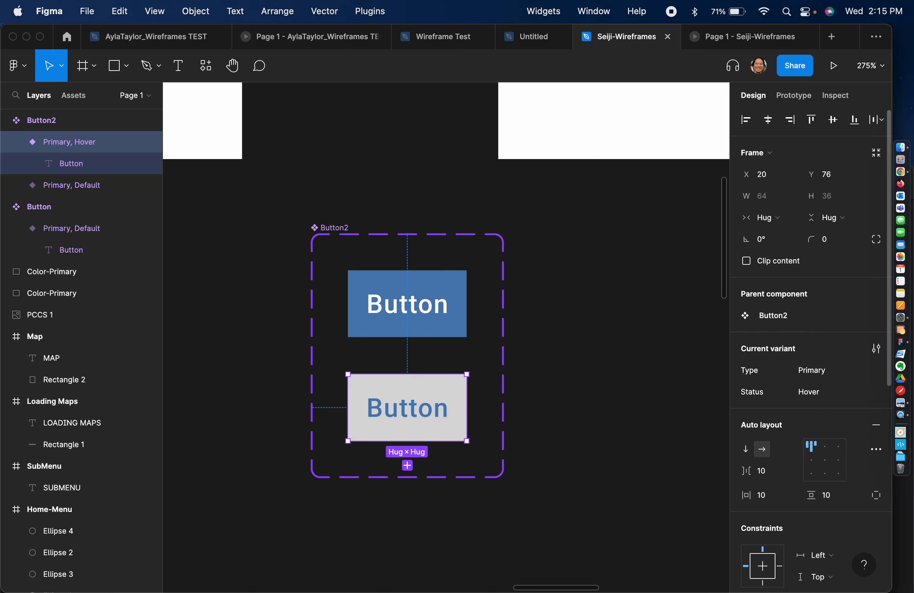
Create a prototype interaction from the blue default variant to the grey hover variant, triggered While hovering.
click(463, 334)
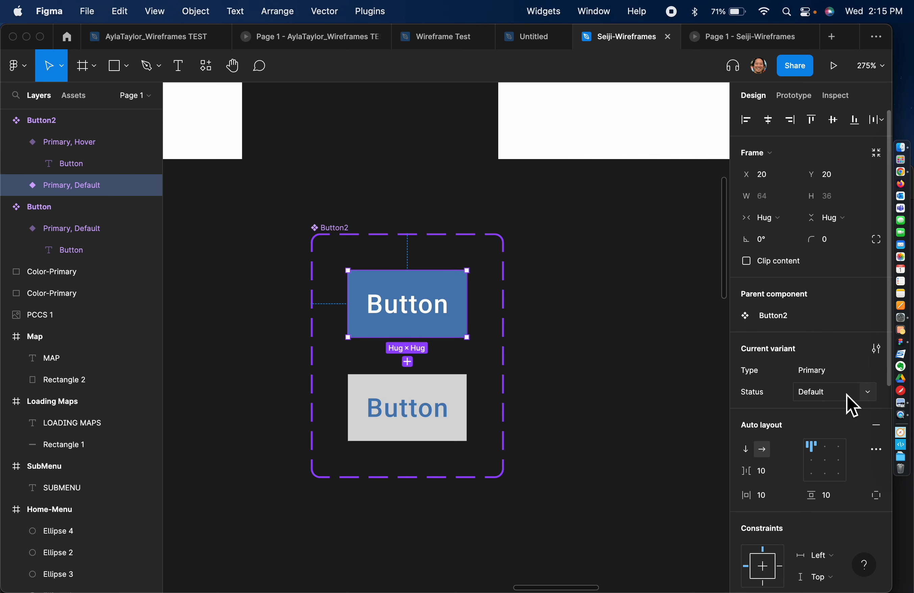
click(464, 415)
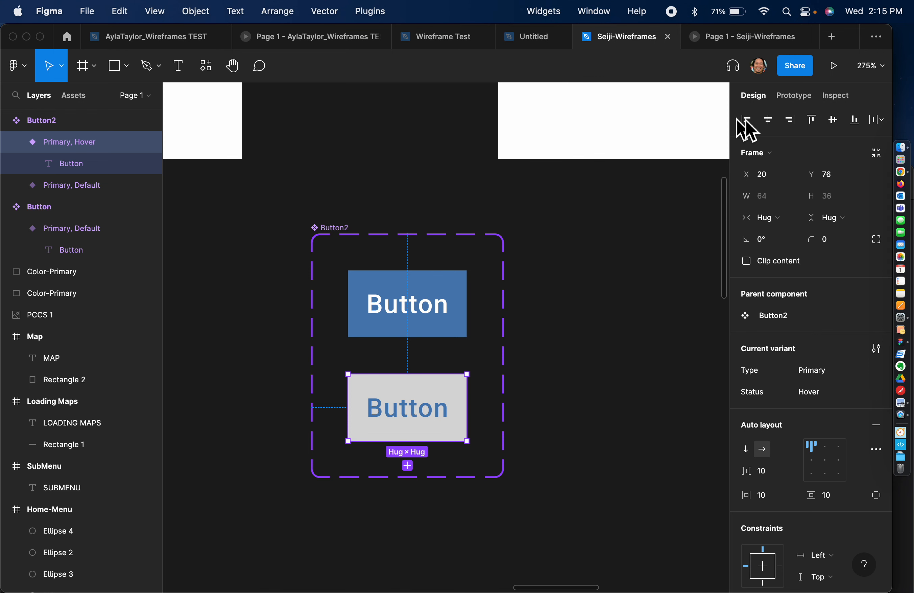
click(792, 96)
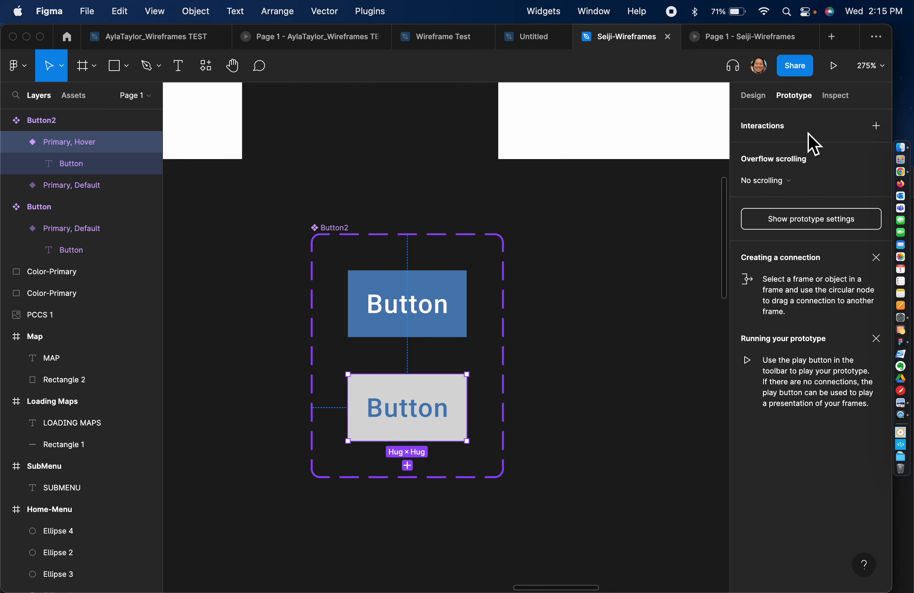
click(435, 320)
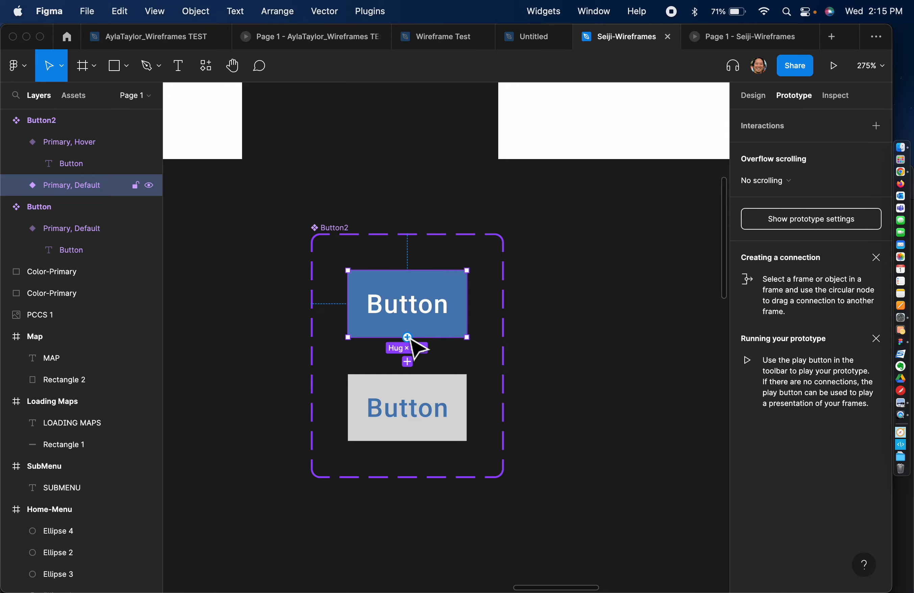
scroll(409, 338, up, 10)
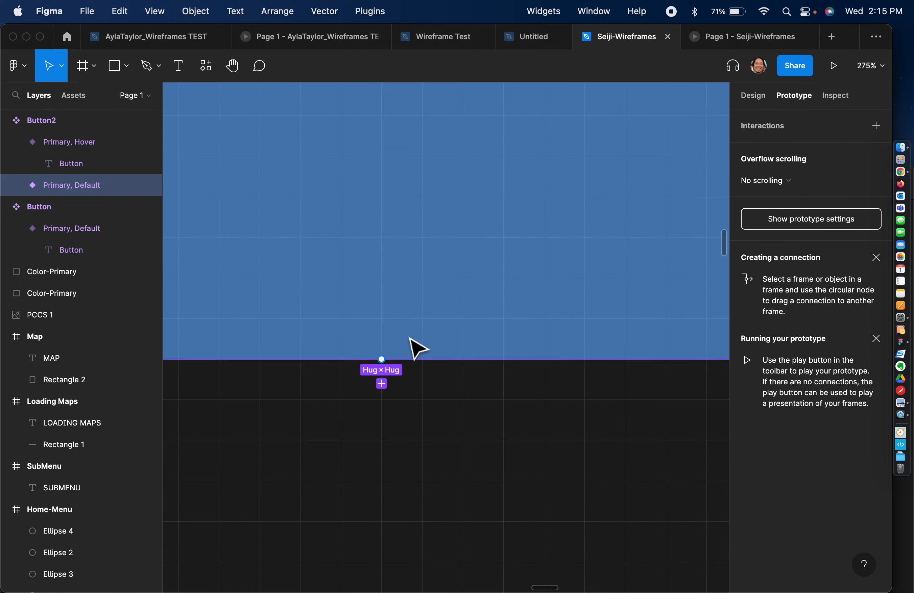
scroll(409, 338, down, 5)
scroll(411, 339, down, 2)
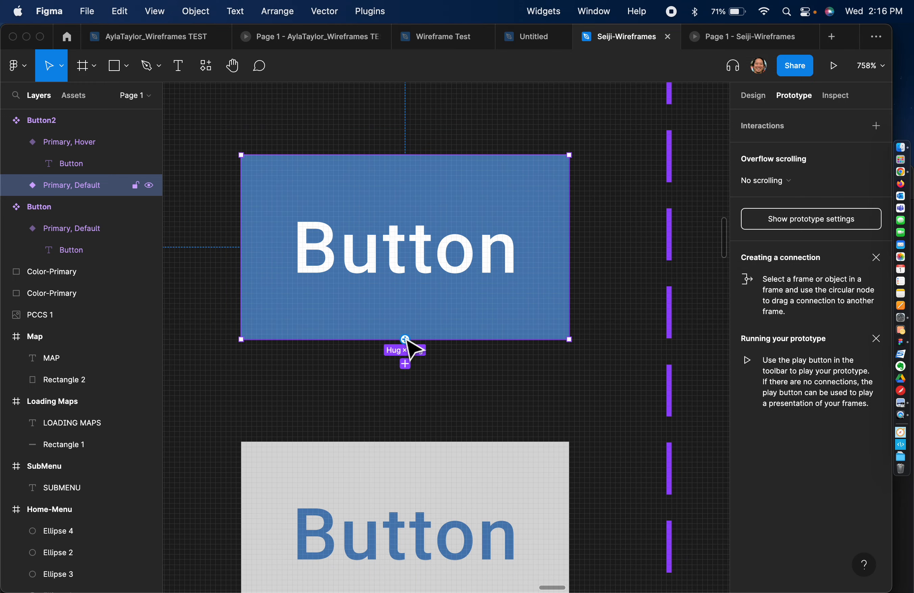
drag(404, 339, 424, 473)
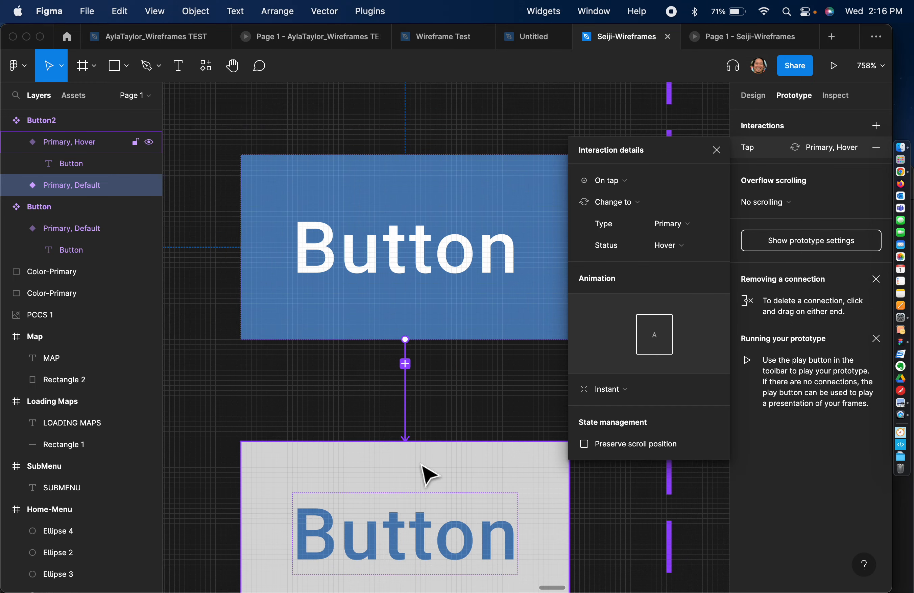
click(619, 184)
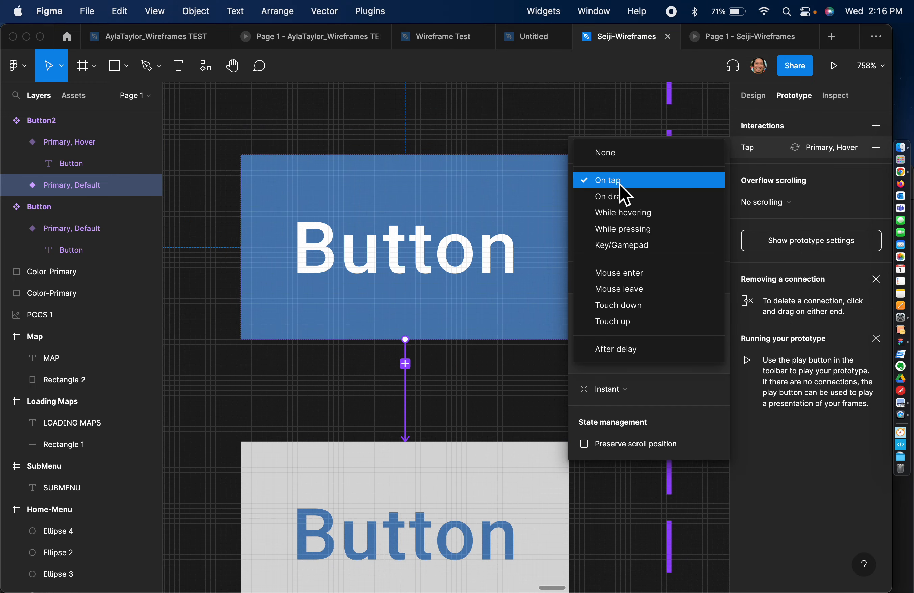
click(646, 216)
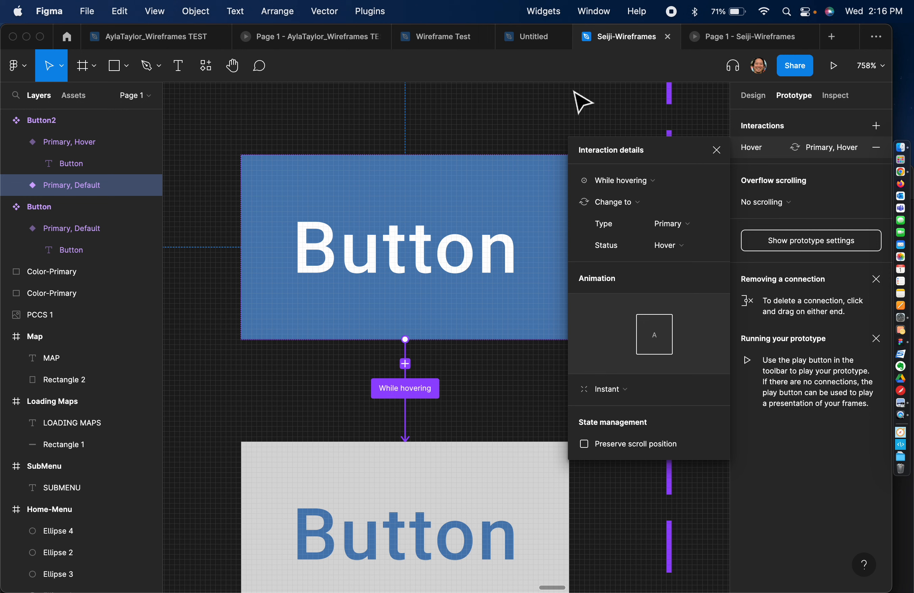
click(534, 120)
Place an instance of the square-cornered Button2 component in the SubMenu frame, centred below the SUBMENU heading.
scroll(541, 130, down, 5)
scroll(541, 129, up, 5)
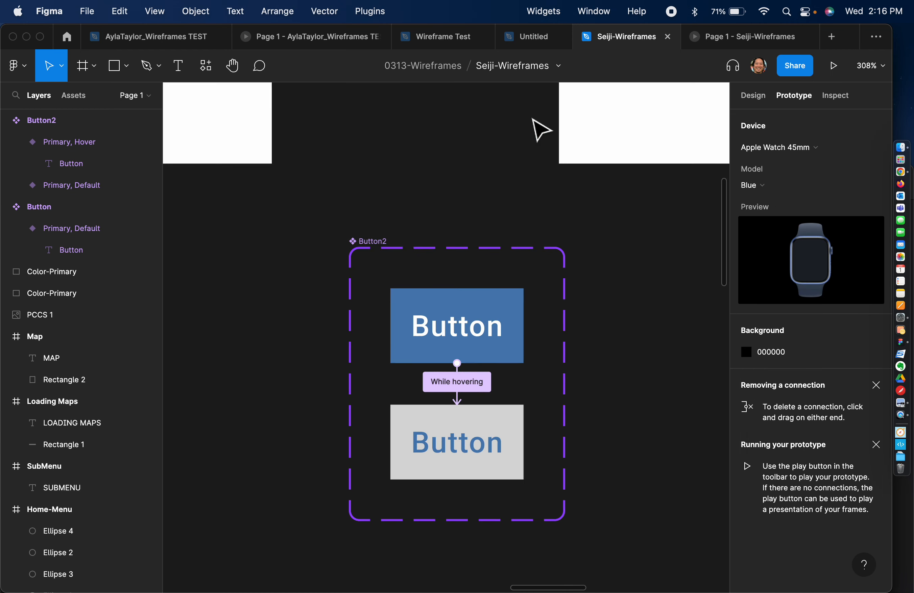
scroll(542, 129, up, 15)
scroll(541, 129, left, 10)
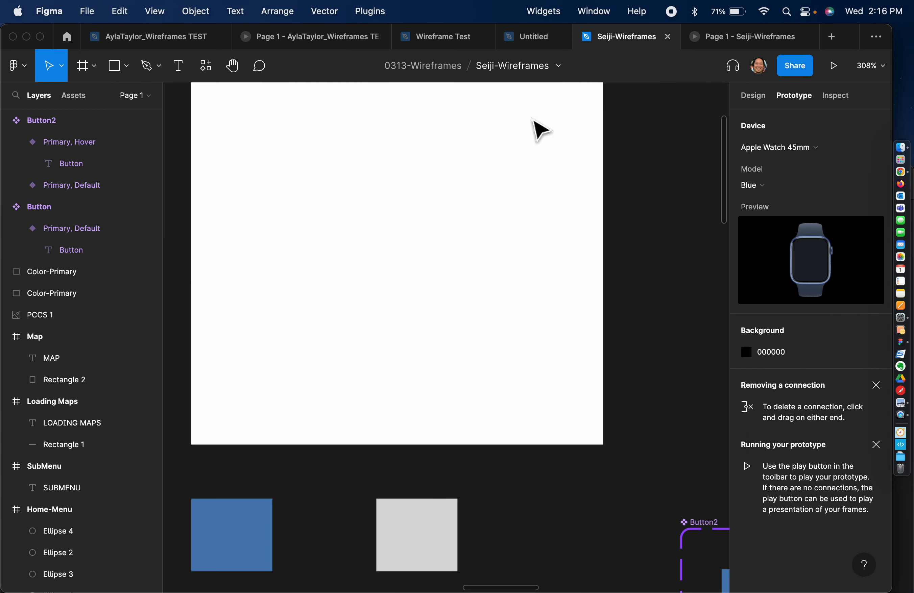
scroll(541, 129, right, 2)
scroll(541, 129, left, 10)
scroll(541, 129, right, 5)
scroll(541, 129, right, 3)
scroll(541, 129, up, 2)
click(74, 97)
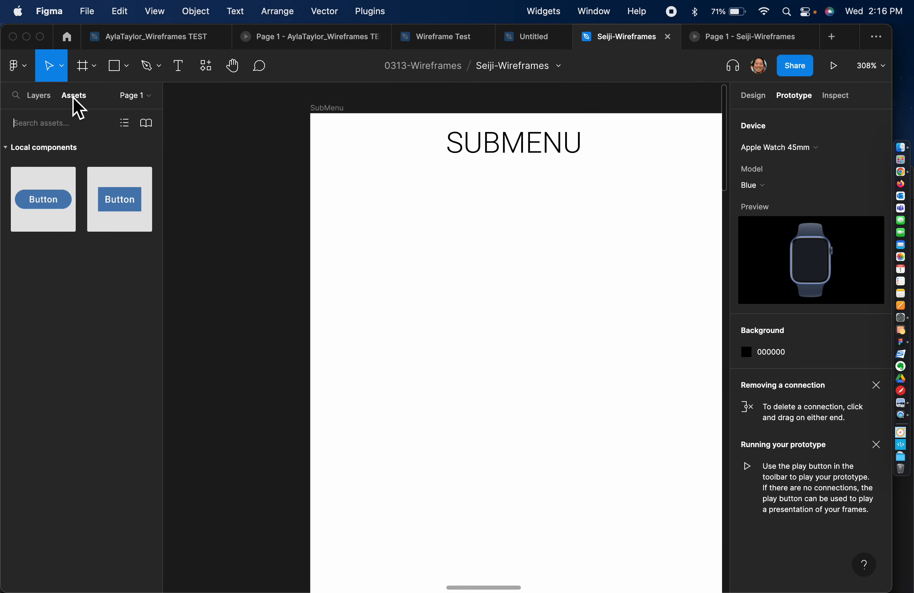
click(112, 195)
drag(116, 208, 510, 255)
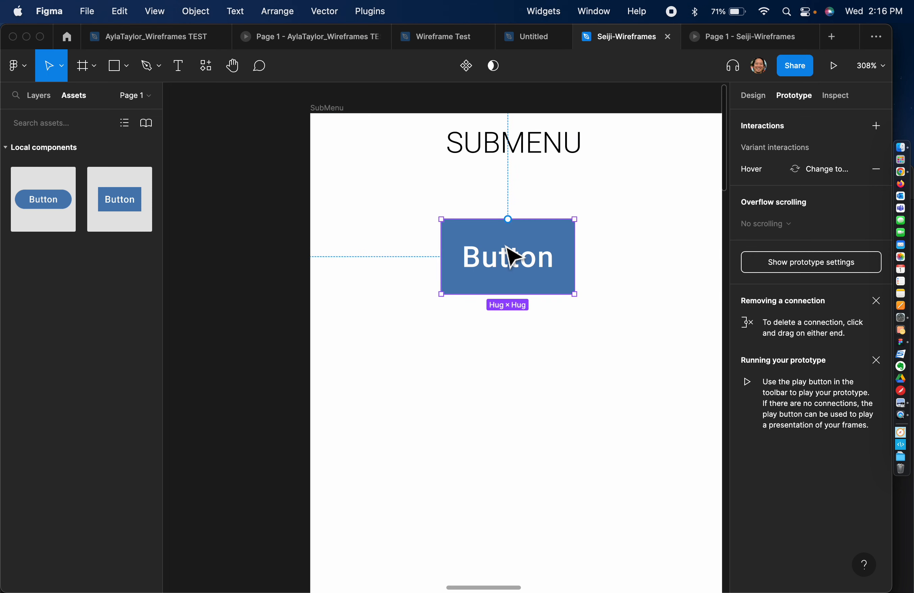
Preview the SubMenu frame with its button in the prototype presentation, and return to the Seiji-Wireframes design file.
click(833, 66)
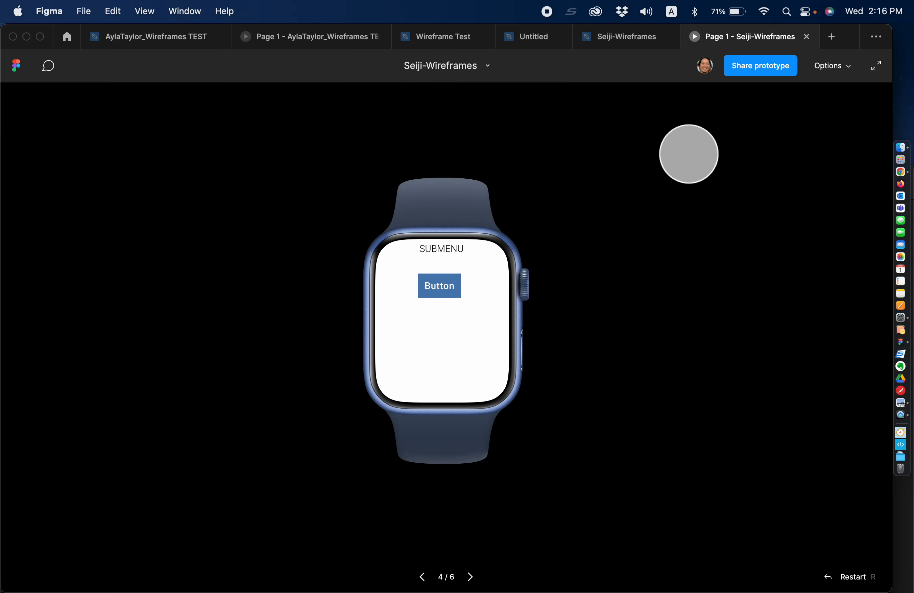
key(super+Tab)
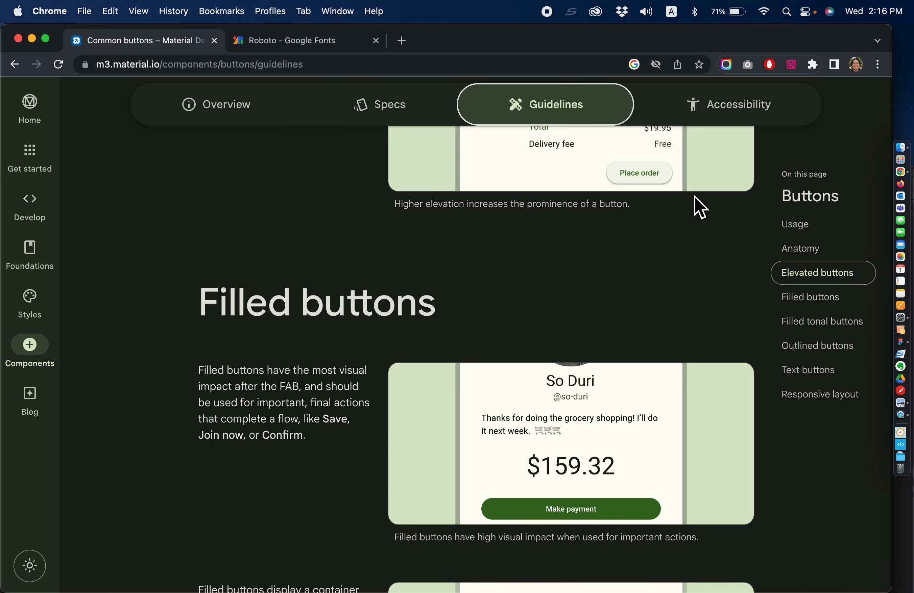
key(super+Tab)
key(Tab)
key(Tab)
key(Tab)
key(Tab)
key(Tab)
key(Tab)
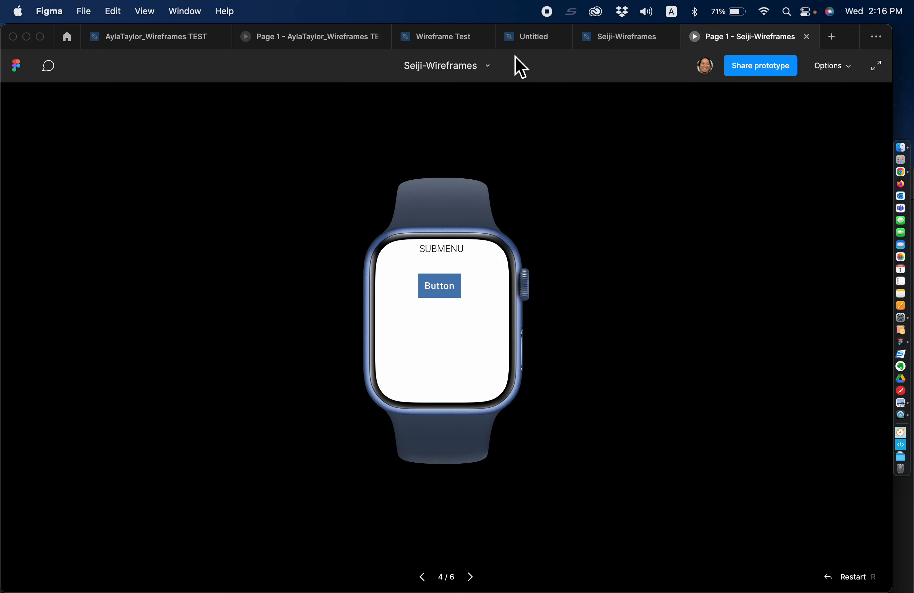
click(611, 42)
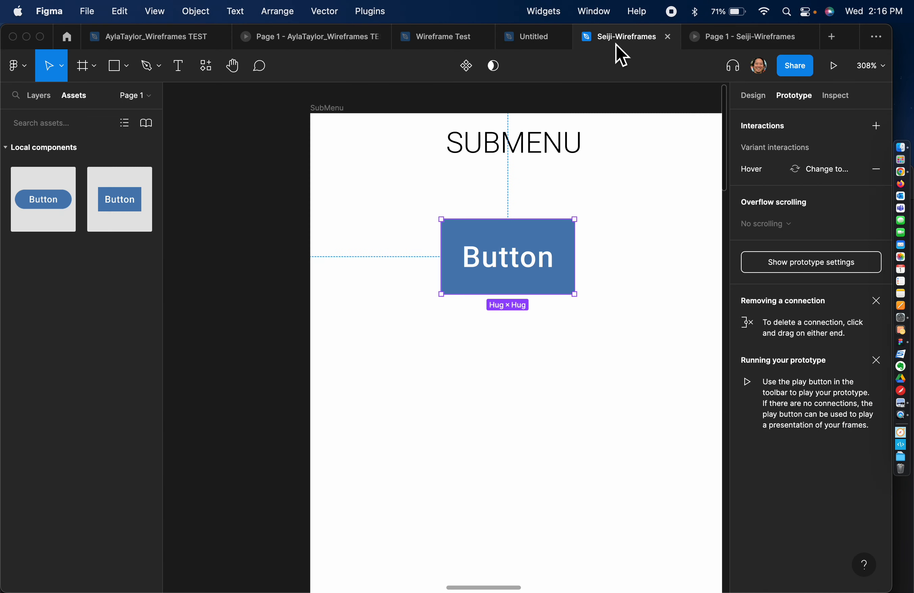
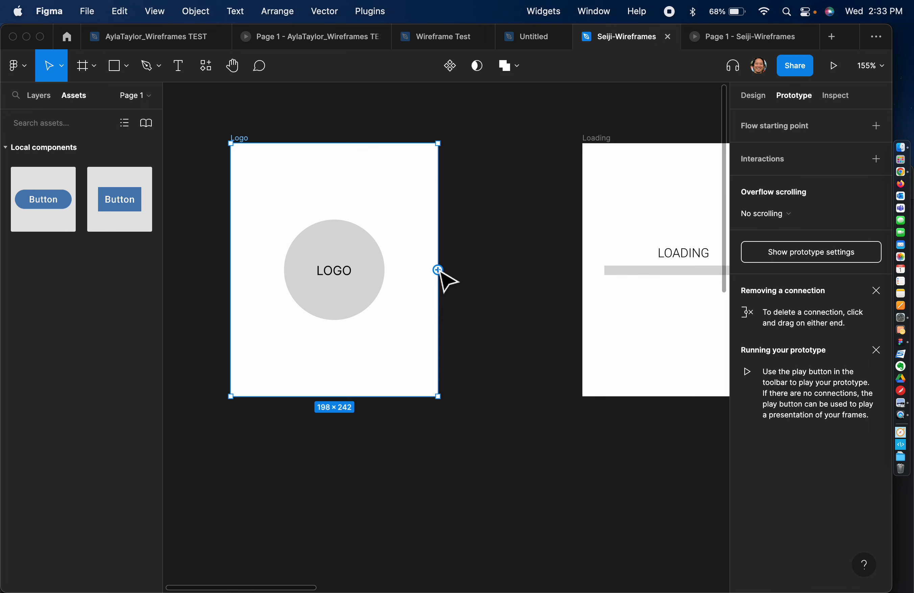
Connect the Logo frame to the Loading frame with an After delay trigger of 2000 ms and a Dissolve animation.
drag(438, 271, 608, 261)
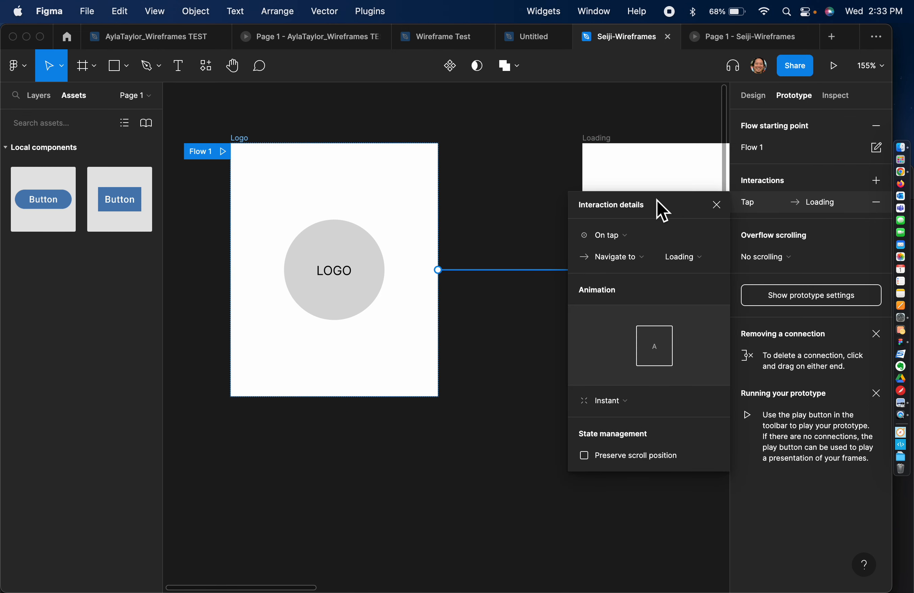
click(626, 236)
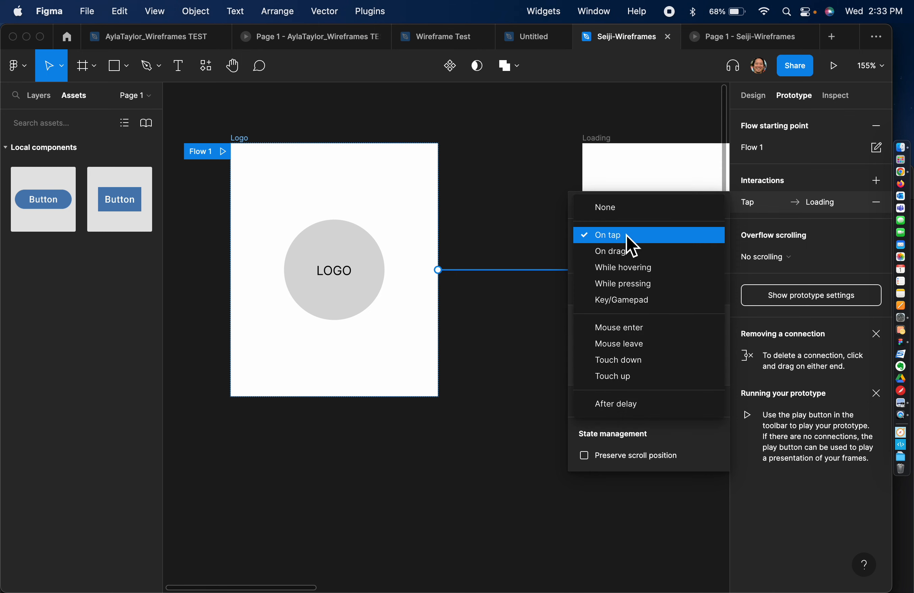
click(636, 405)
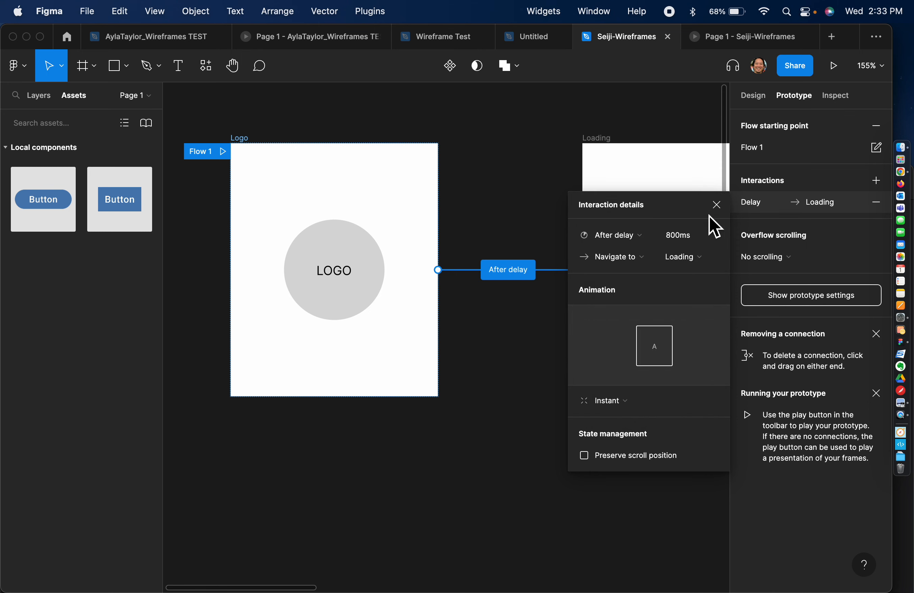
click(679, 233)
text(200)
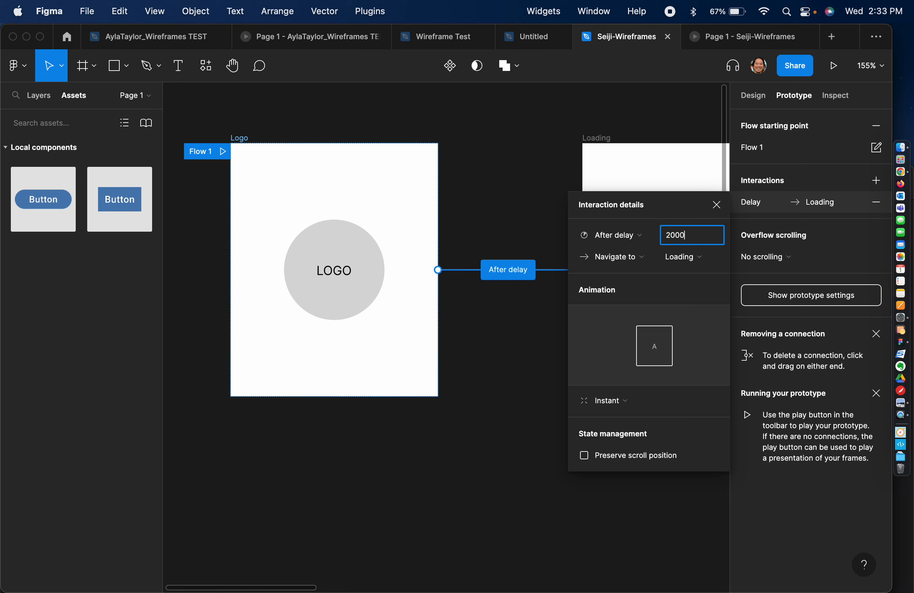
text(0)
click(633, 401)
click(633, 417)
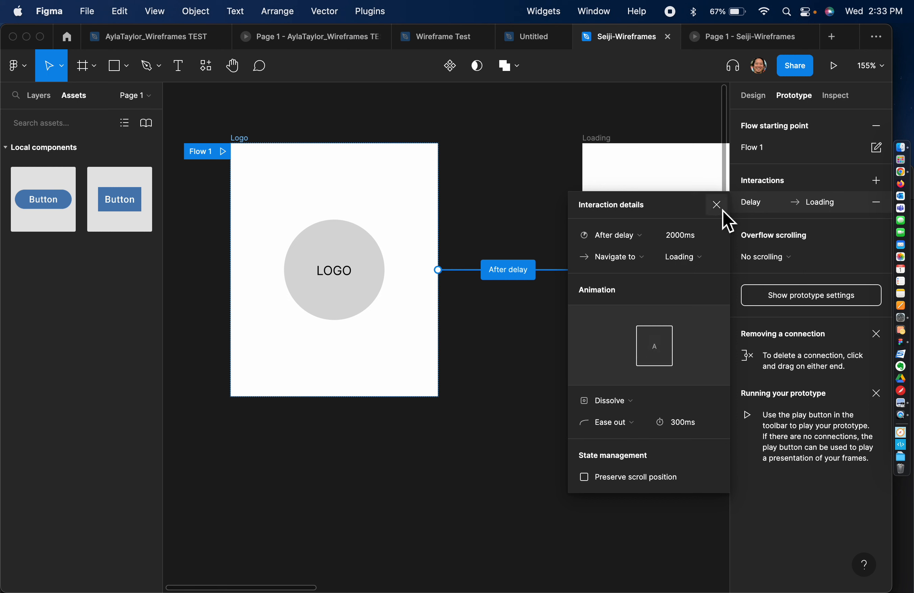
click(519, 152)
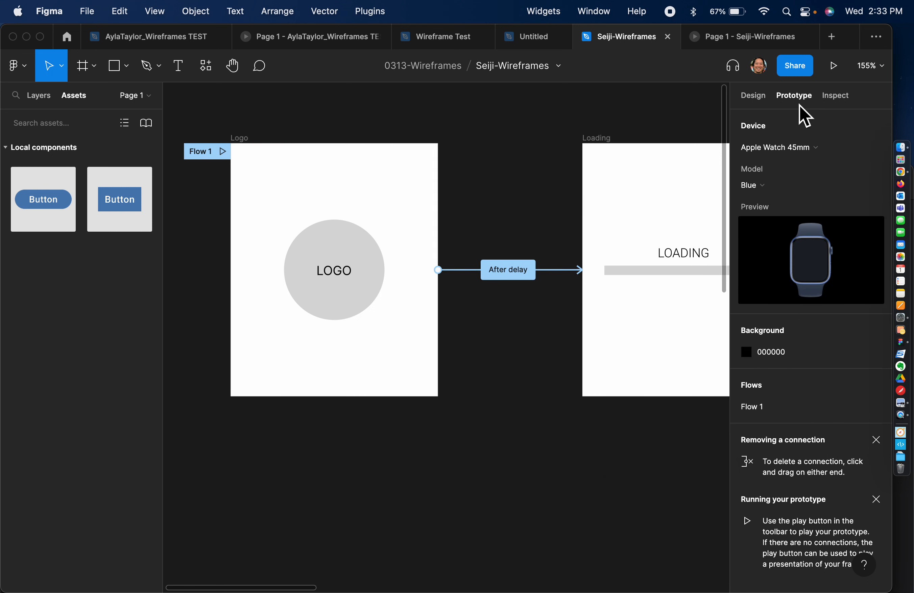
Undo the Dissolve animation, the delay settings and the connection between the Logo and Loading frames.
key(super+z)
key(super+z)
key(super+z)
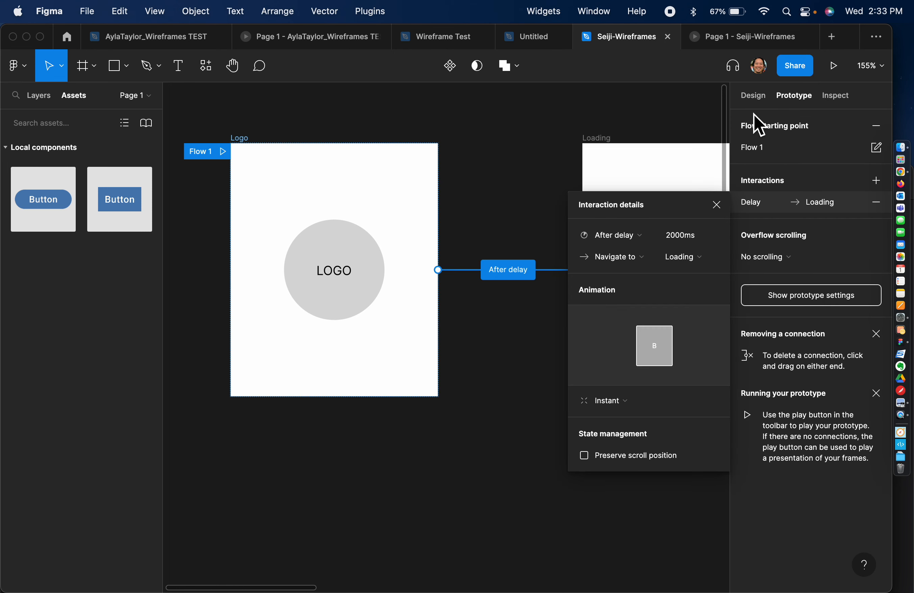
key(super+z)
key(super+z)
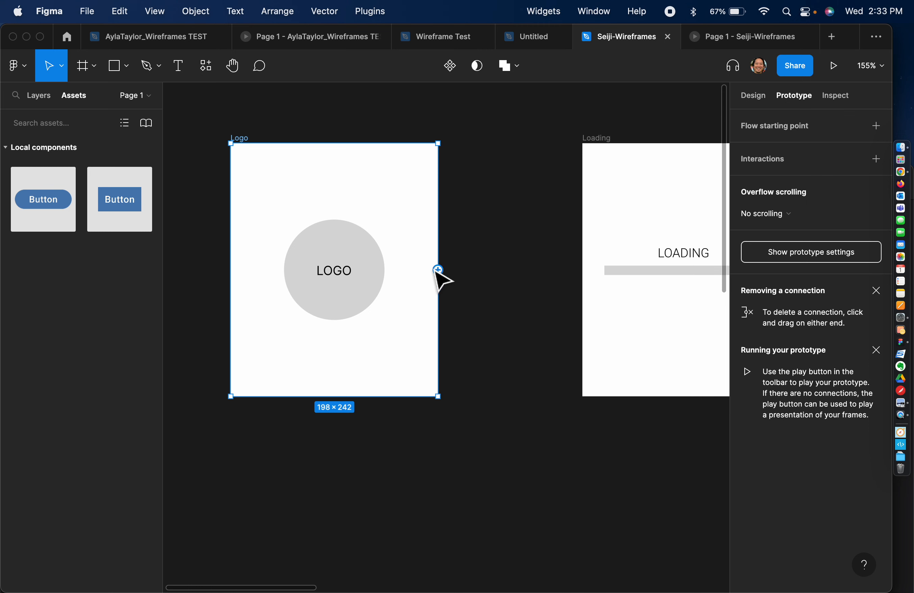
Connect the Logo frame to the Loading frame with an After delay trigger of 2000 ms, keeping the Dissolve animation.
drag(438, 271, 595, 266)
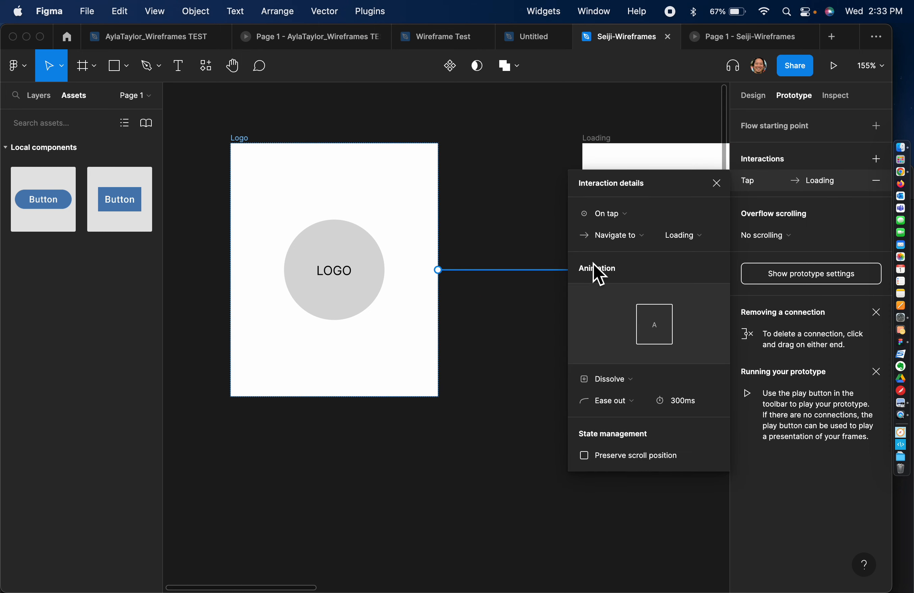
click(615, 219)
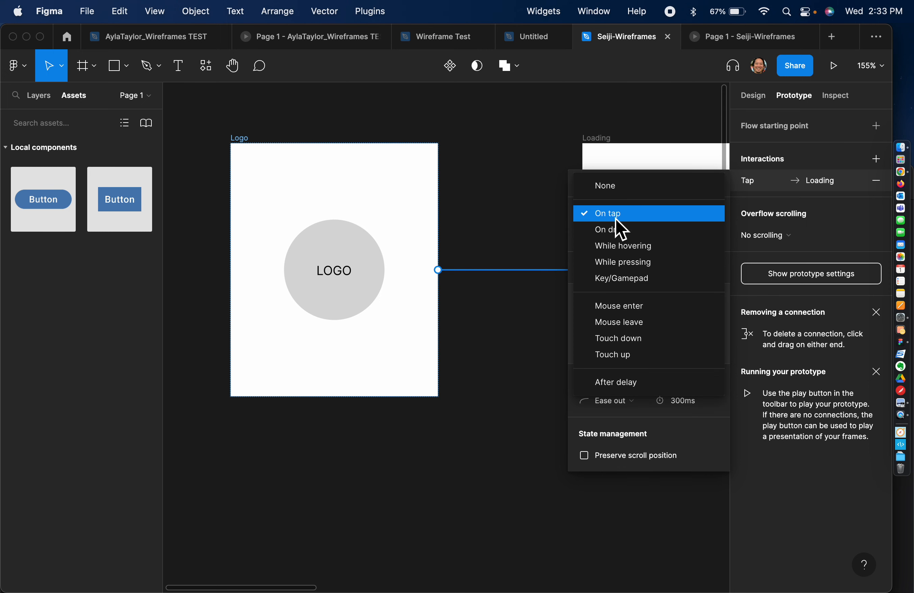
click(624, 390)
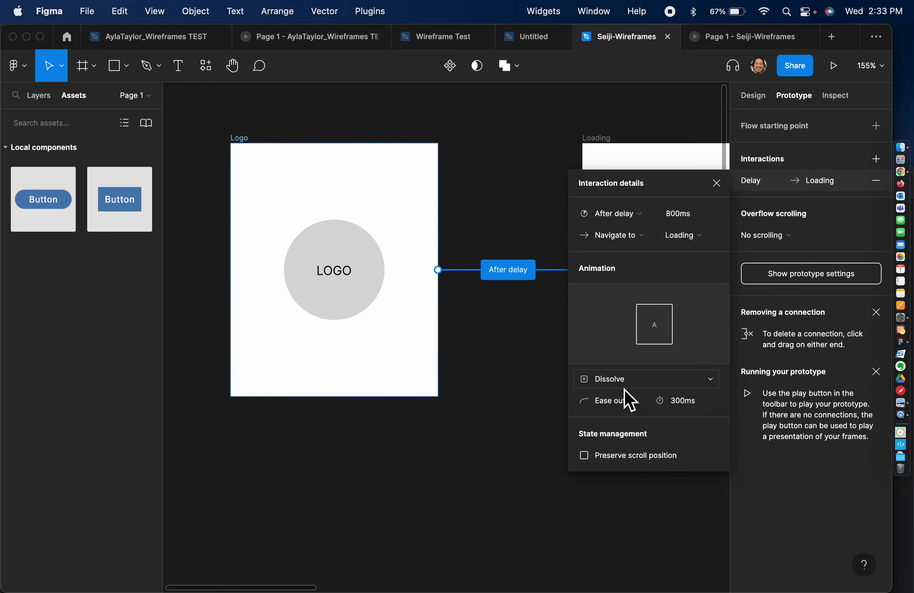
click(678, 216)
text(200)
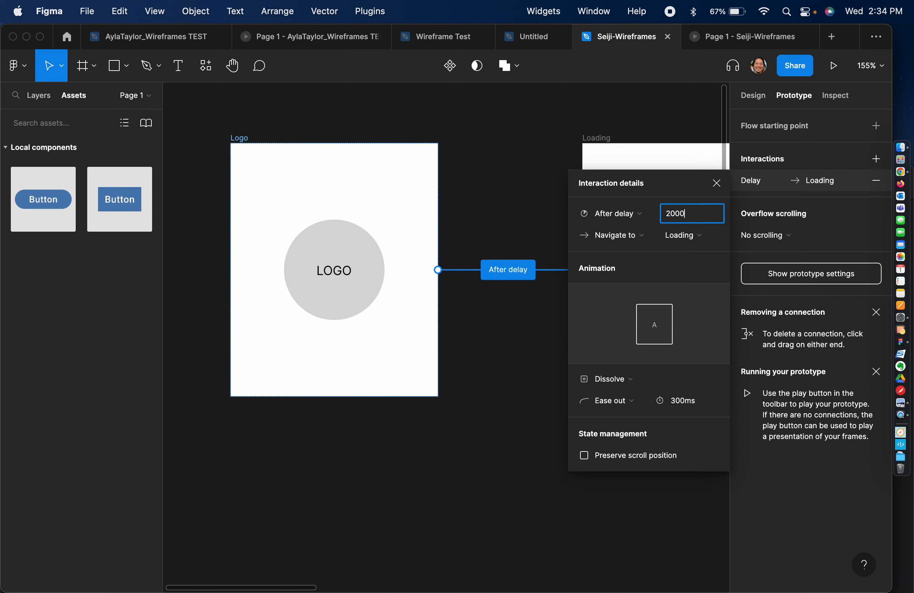
text(0)
key(Tab)
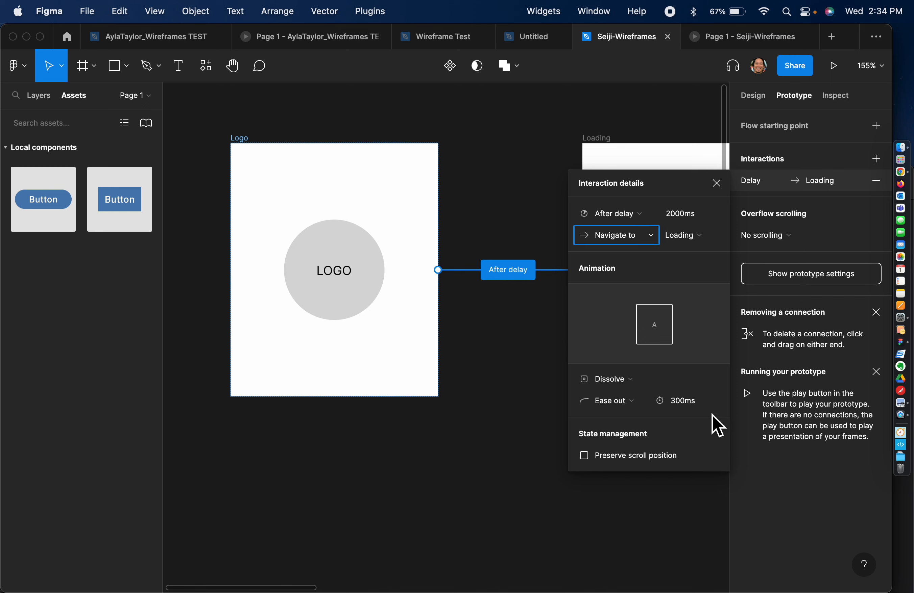
click(625, 382)
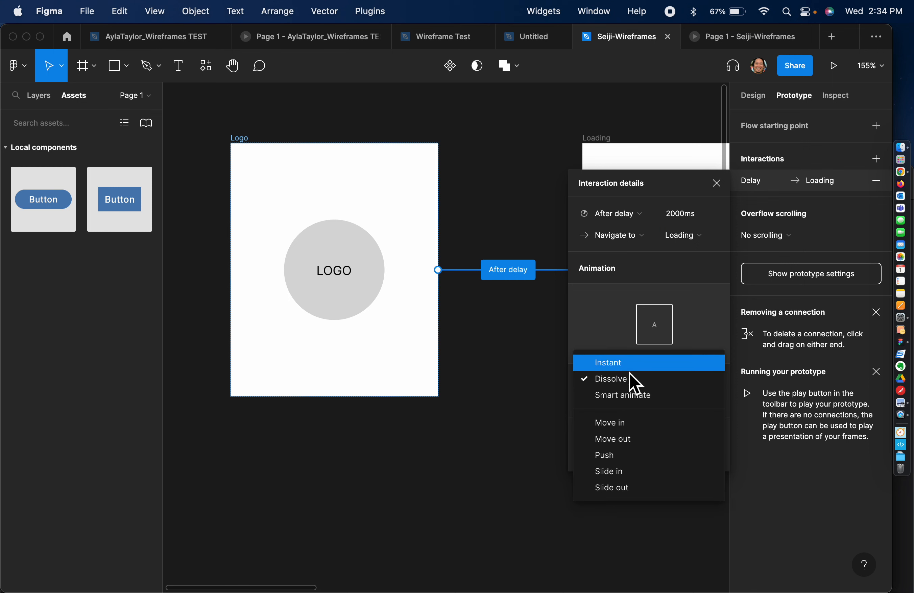
click(632, 379)
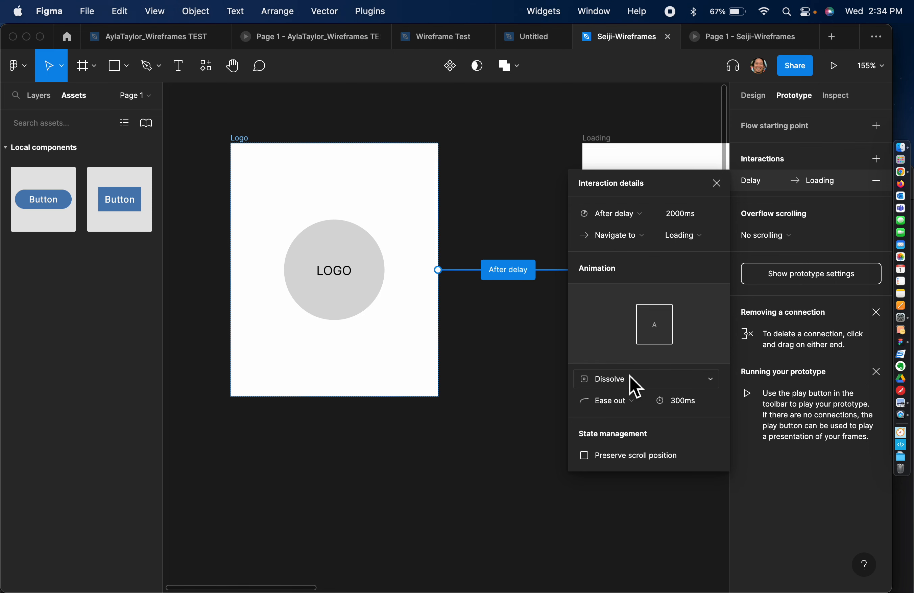
click(522, 213)
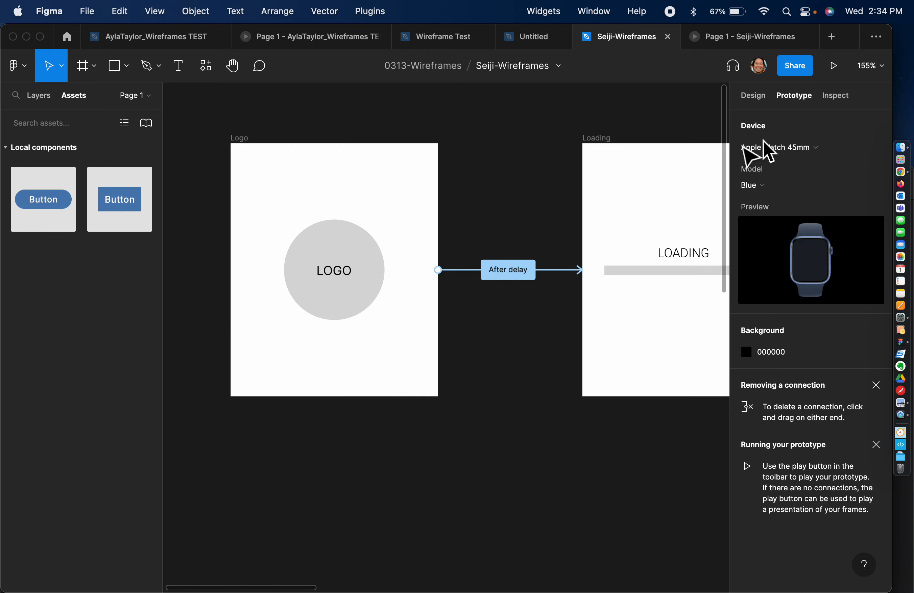
Preview the timed transition from Logo to Loading in the prototype presentation, and return to the Seiji-Wireframes design file.
click(837, 67)
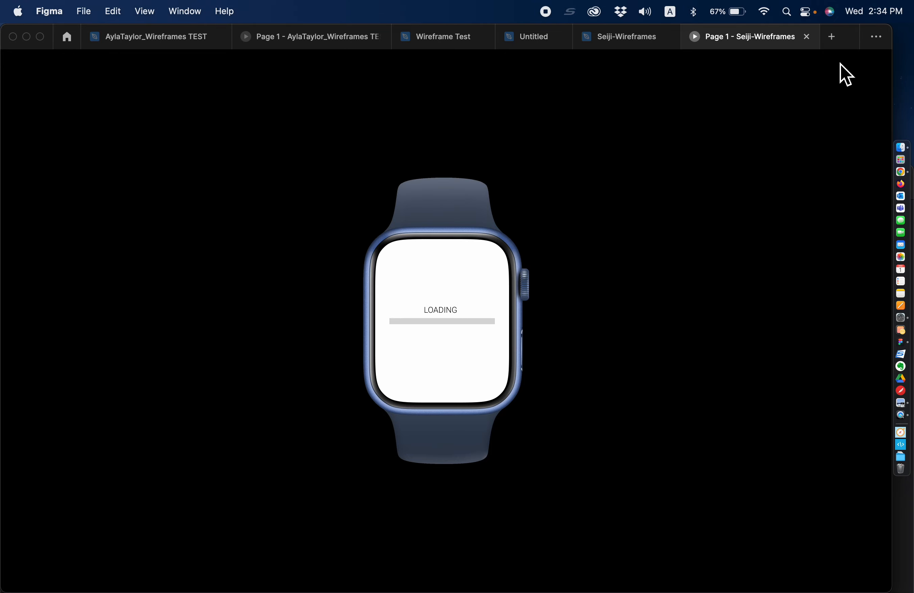
click(657, 39)
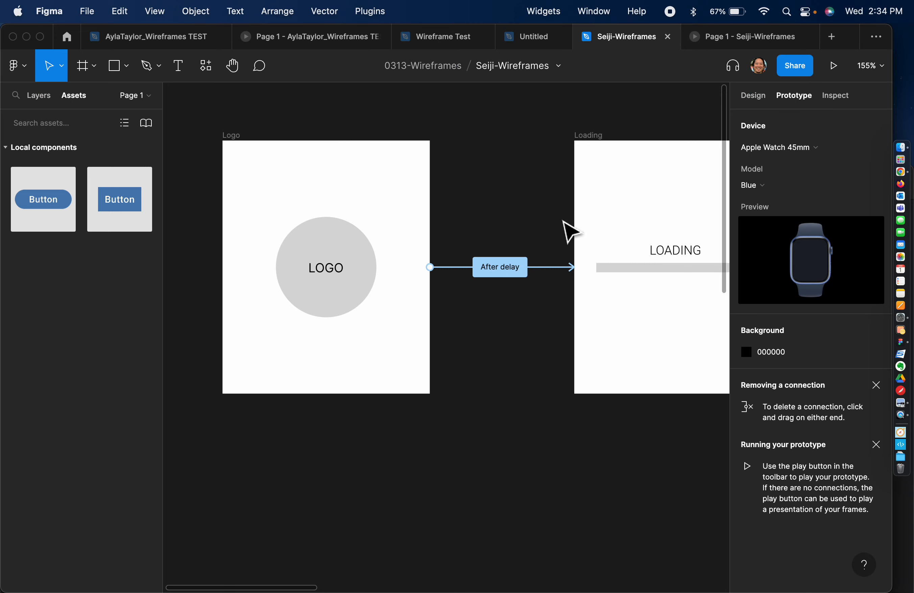
Connect the Loading frame to the Home-Menu frame with an After delay trigger of 2000 ms.
scroll(572, 231, right, 10)
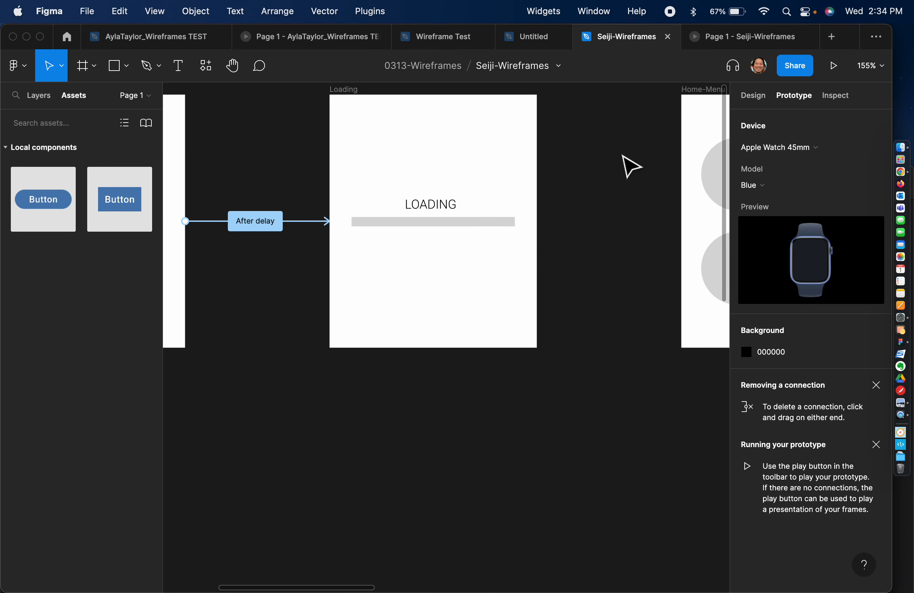
scroll(632, 166, up, 3)
click(380, 163)
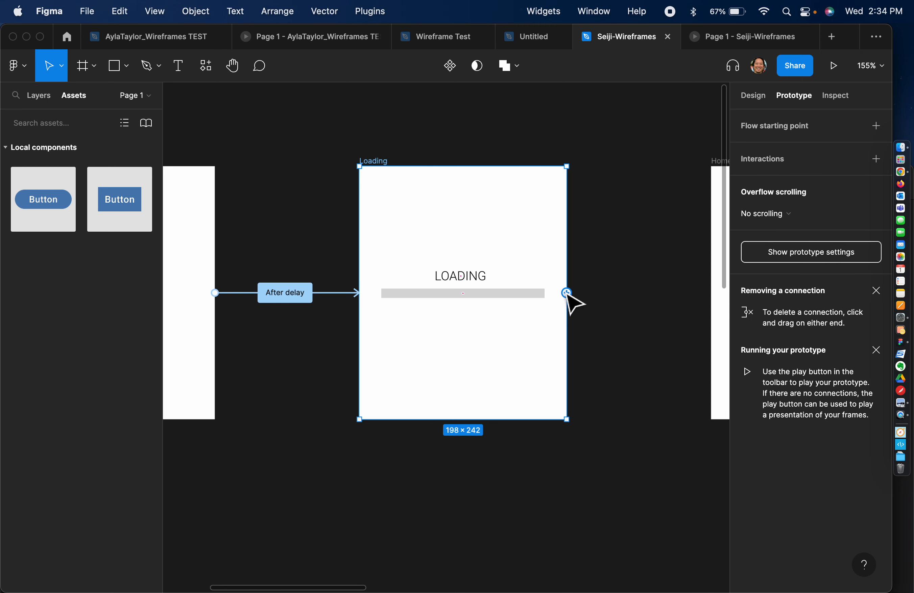
drag(567, 293, 719, 299)
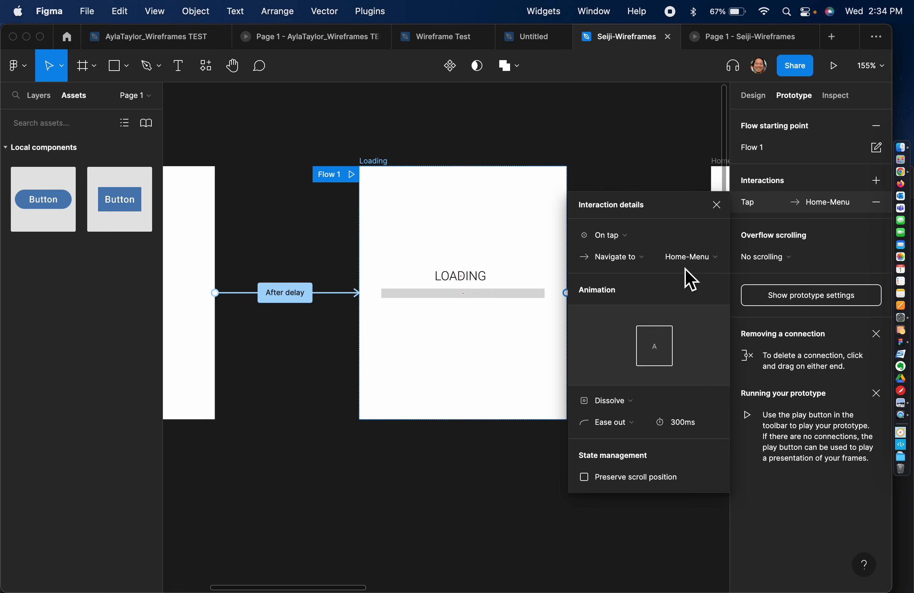
click(629, 238)
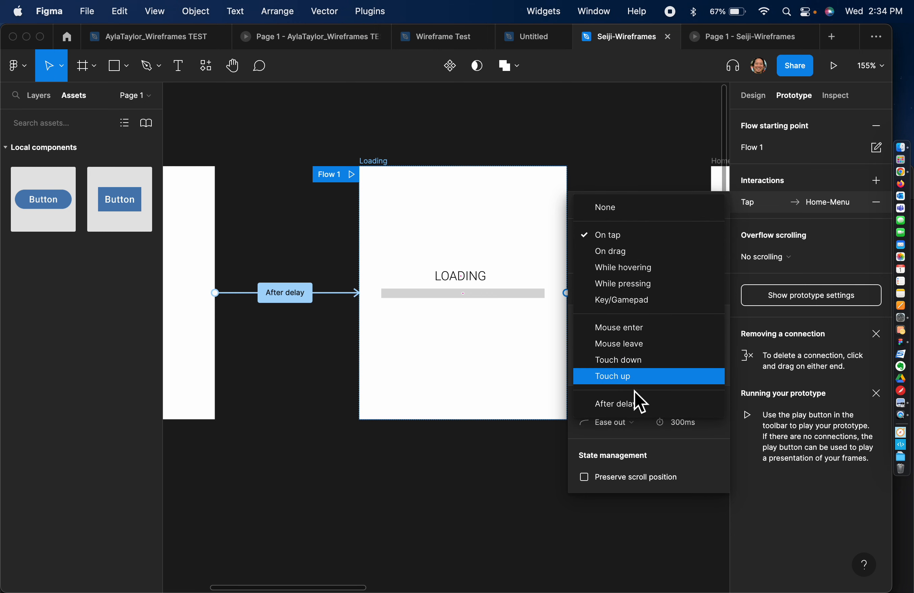
click(633, 404)
click(680, 242)
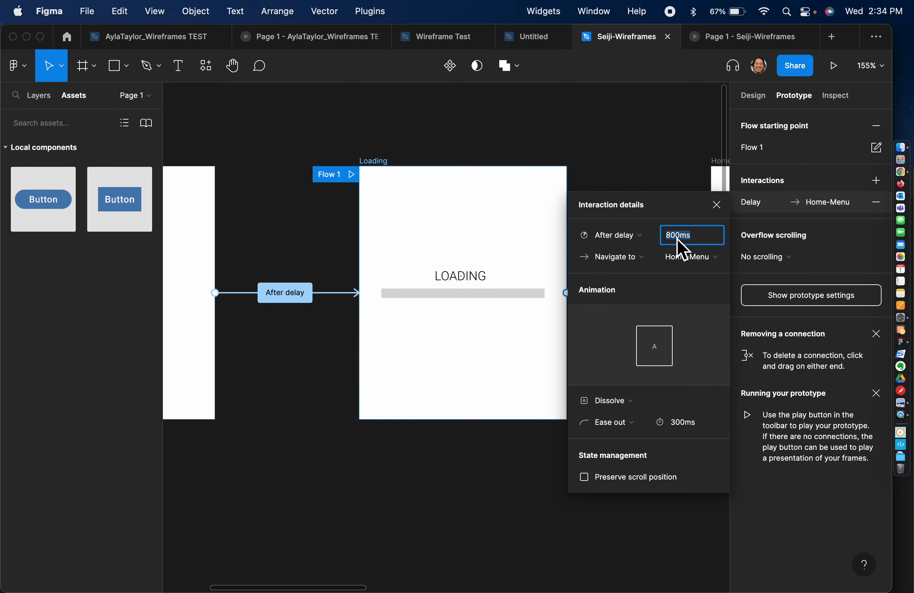
text(2000)
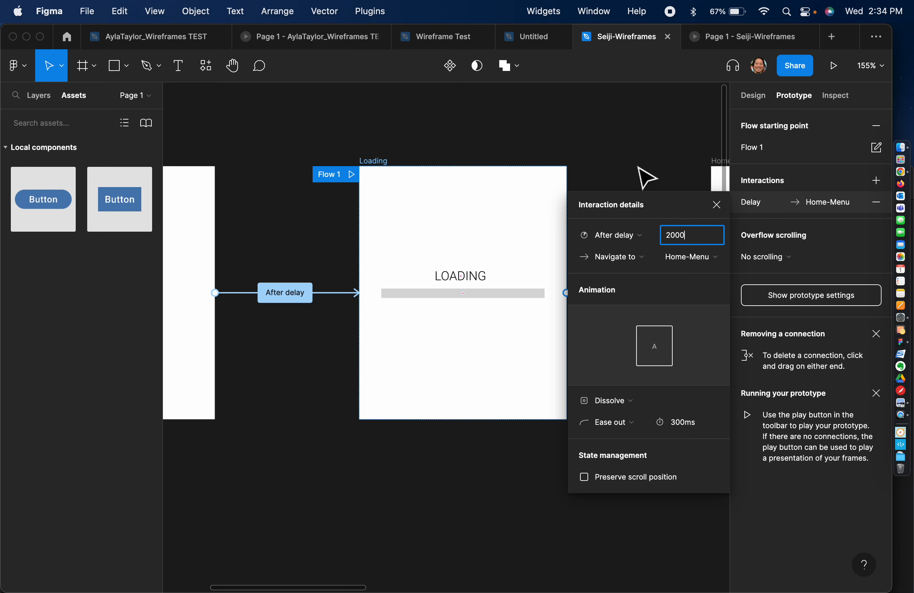
click(687, 121)
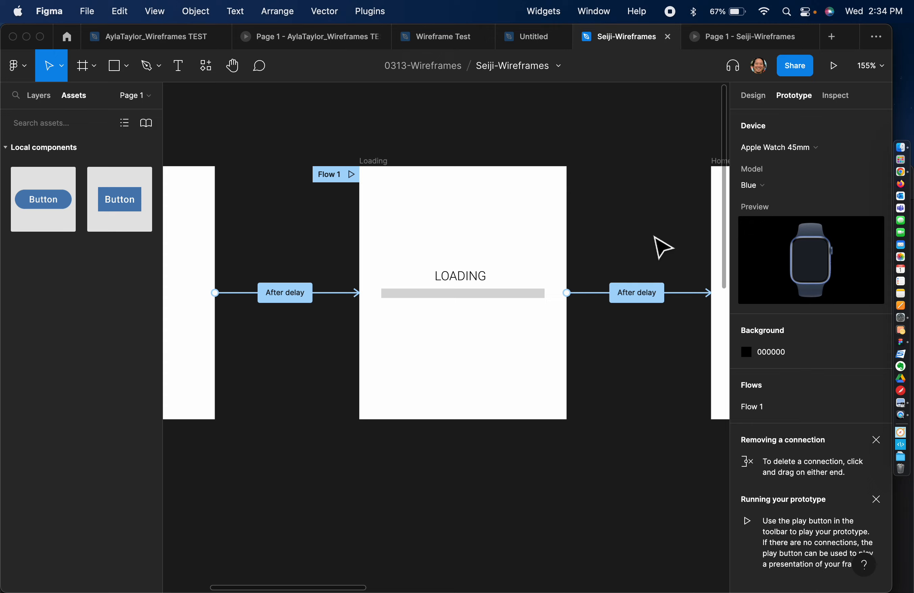
Play the prototype presentation through to the Home-Menu screen, and return to the Seiji-Wireframes design file.
scroll(662, 246, right, 10)
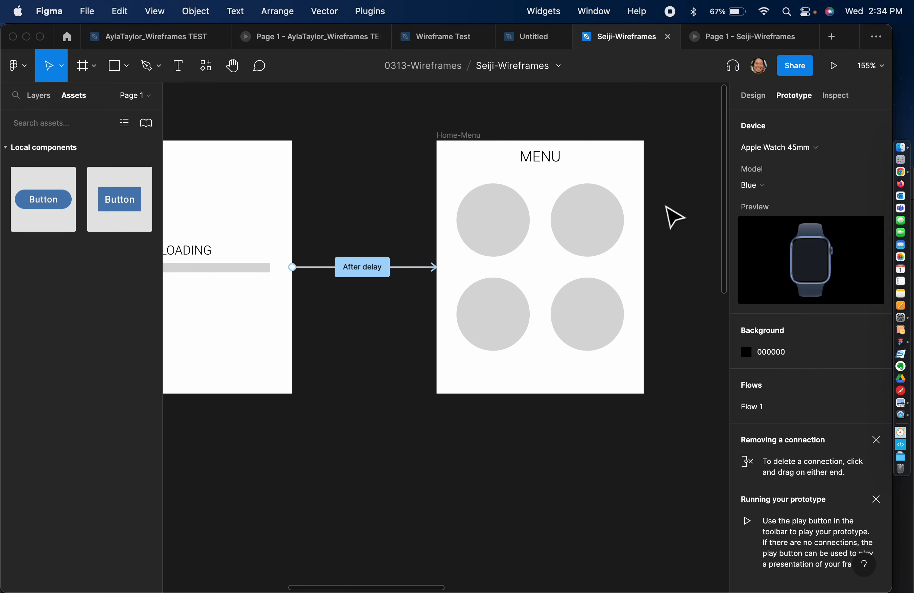
click(833, 66)
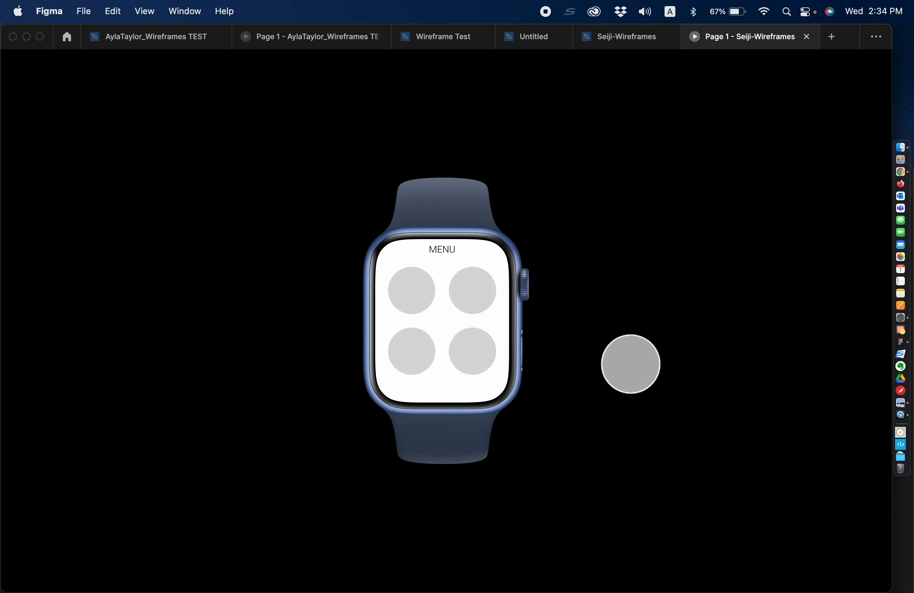
click(638, 40)
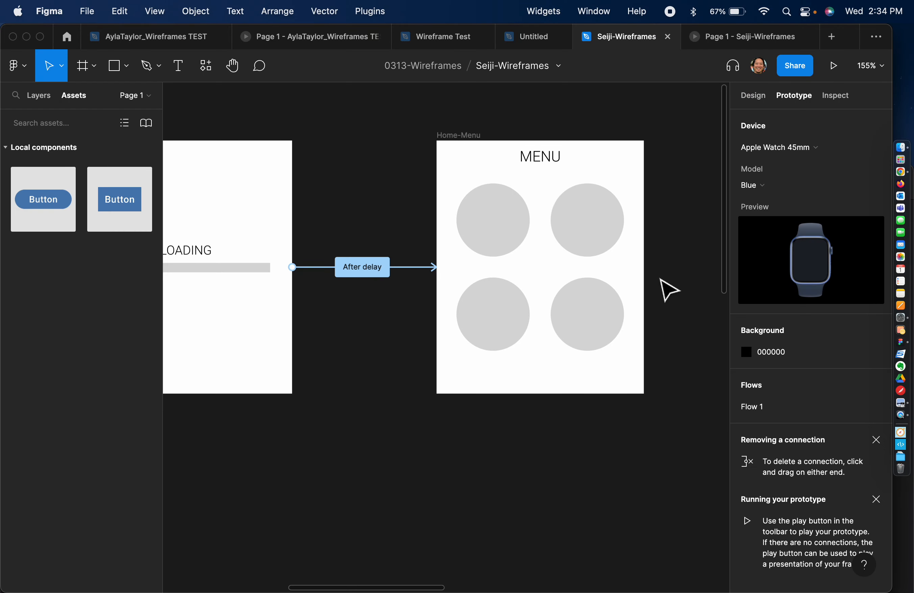
scroll(665, 287, right, 5)
scroll(669, 290, right, 3)
scroll(669, 290, left, 2)
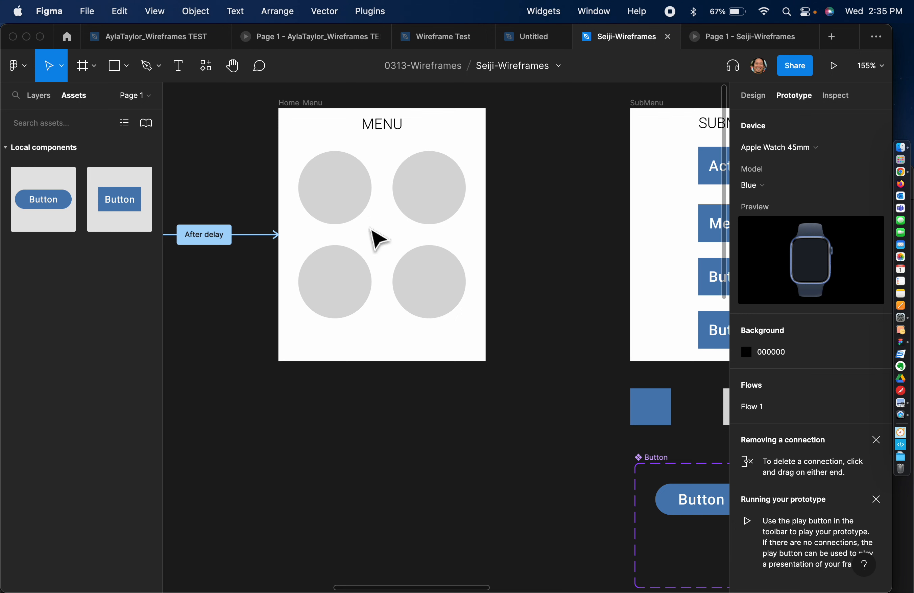
click(752, 101)
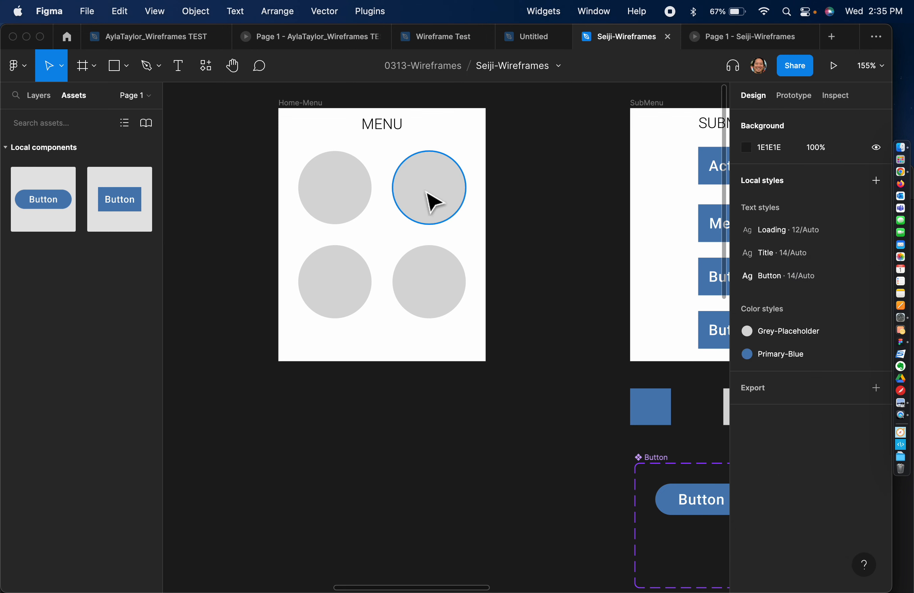
click(443, 209)
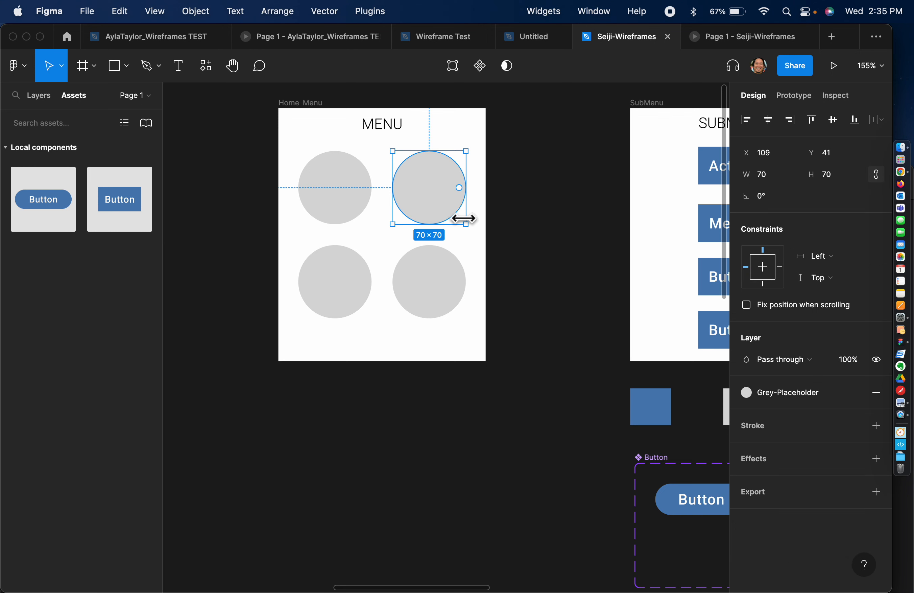
drag(466, 219, 490, 219)
key(super+z)
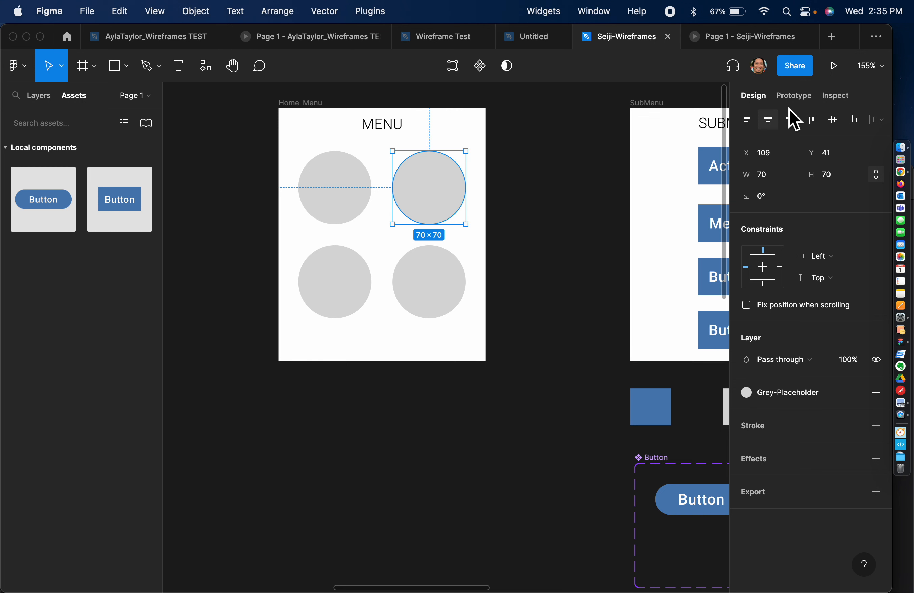
click(807, 102)
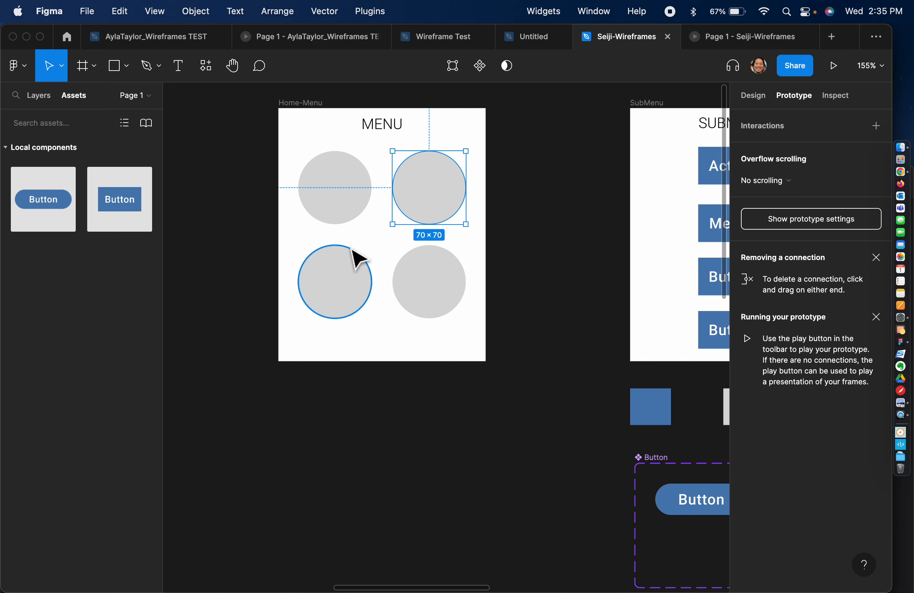
click(433, 297)
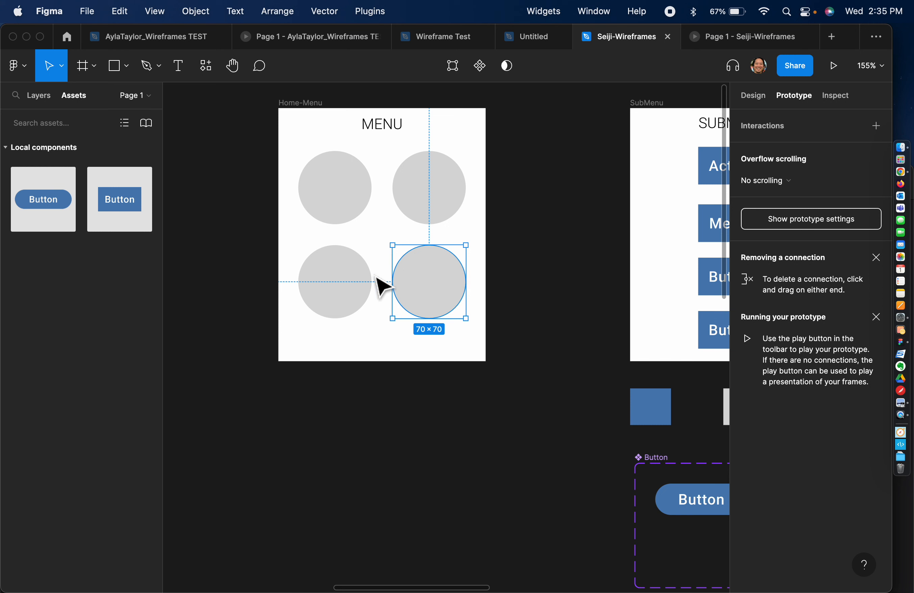
click(359, 273)
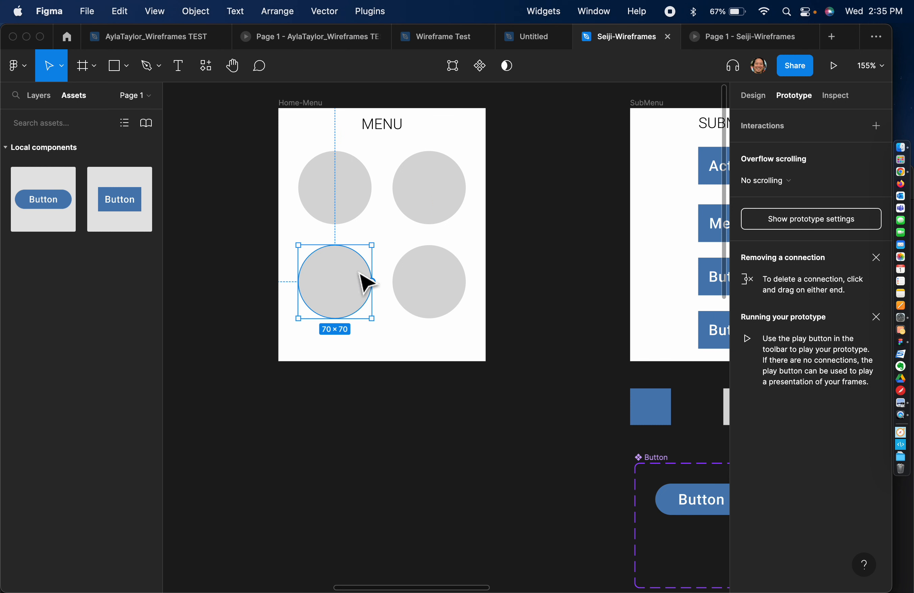
click(391, 123)
click(421, 168)
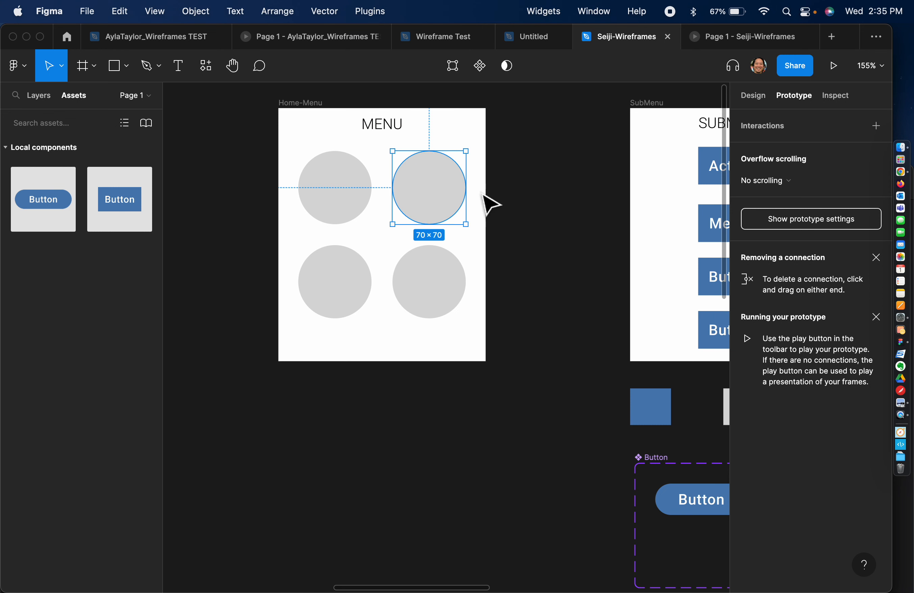
Connect the upper-left circle of the Home-Menu frame to the SubMenu frame with an On tap trigger and Navigate to action.
click(348, 186)
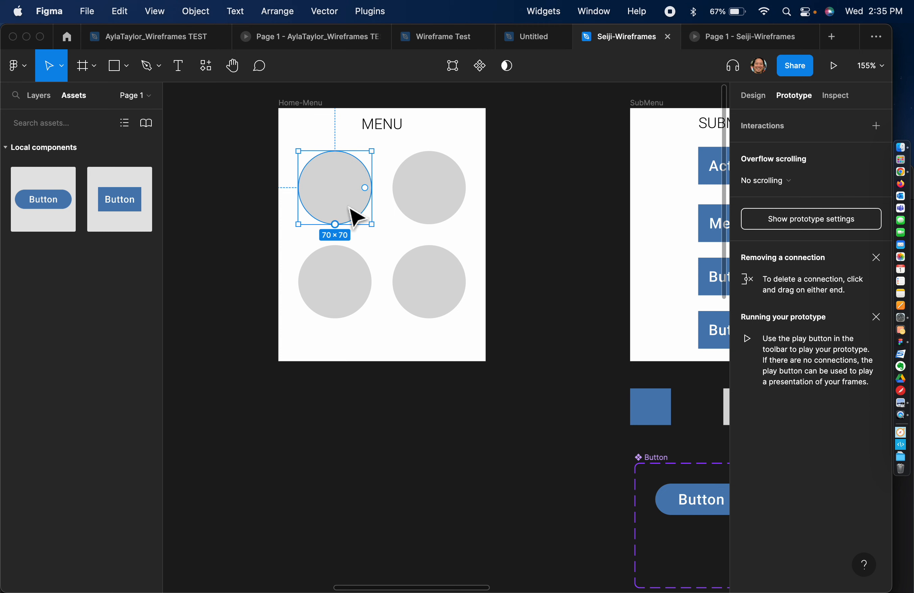
drag(371, 188, 647, 181)
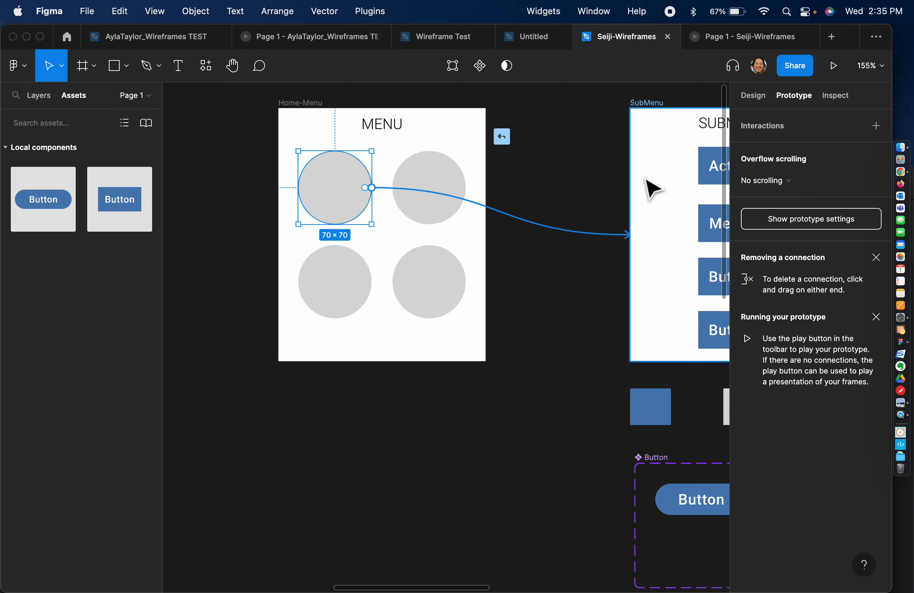
drag(645, 178, 644, 177)
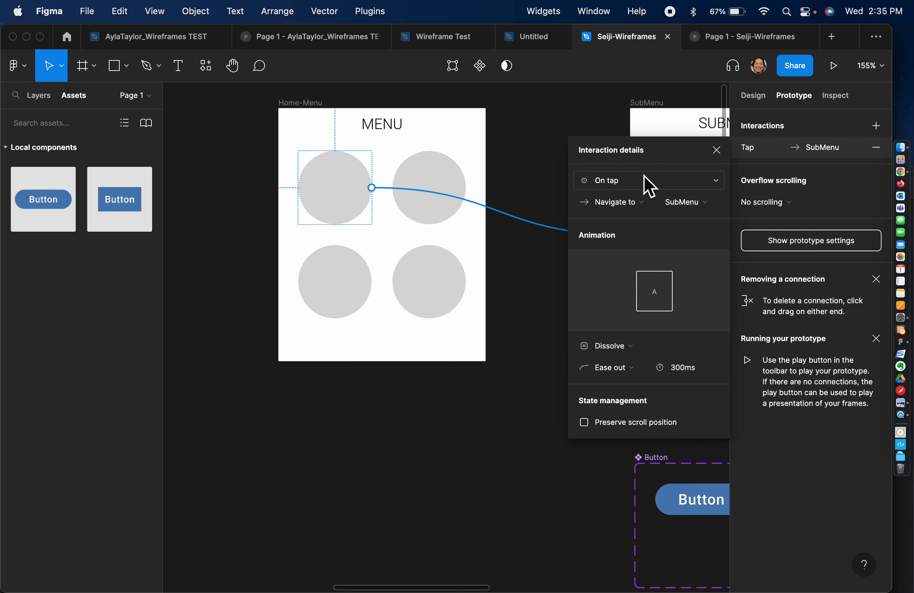
click(644, 177)
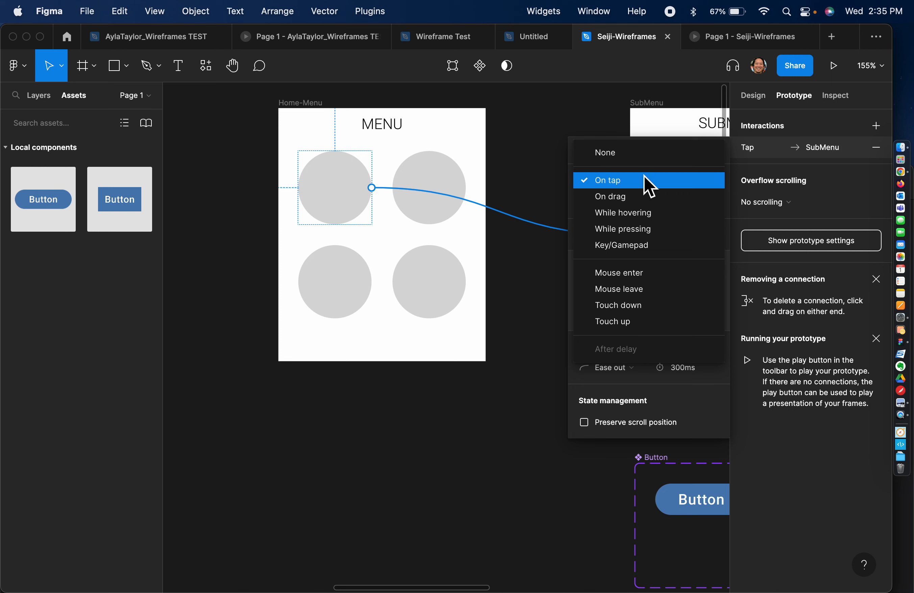
click(647, 181)
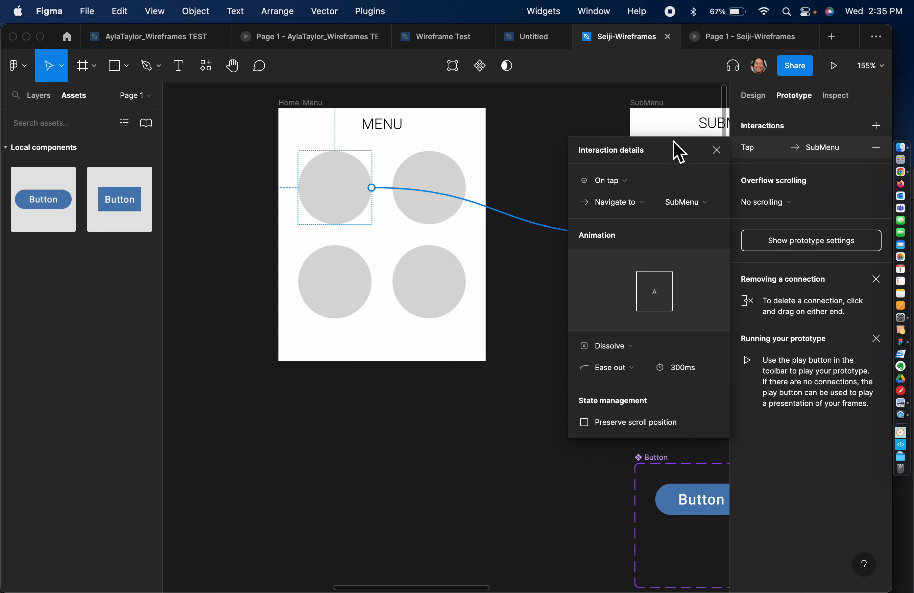
scroll(652, 106, left, 1)
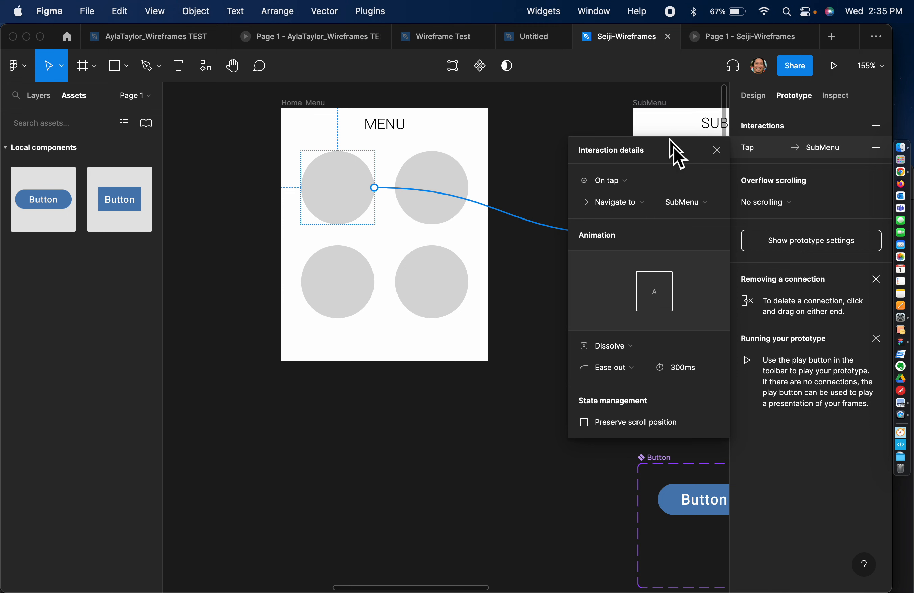
click(643, 206)
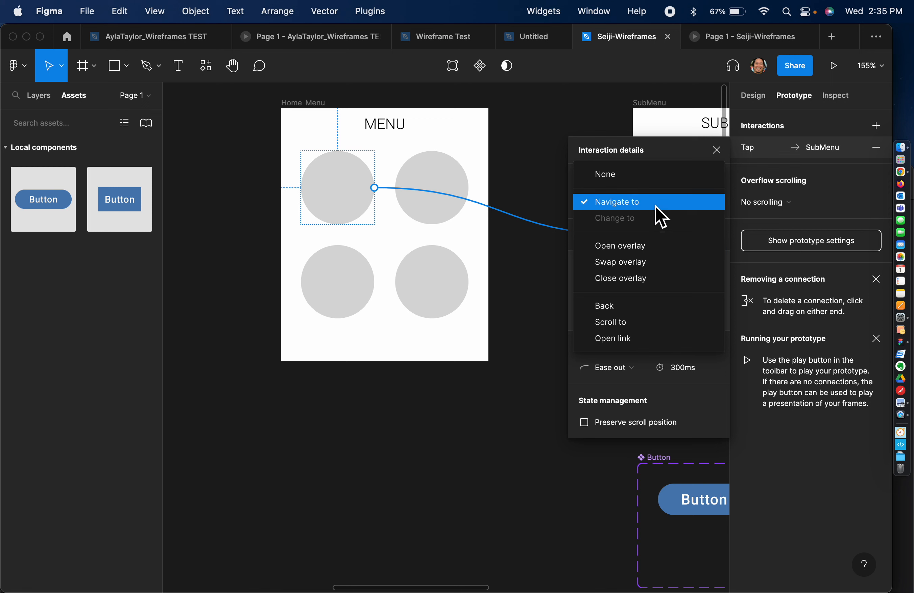
click(646, 208)
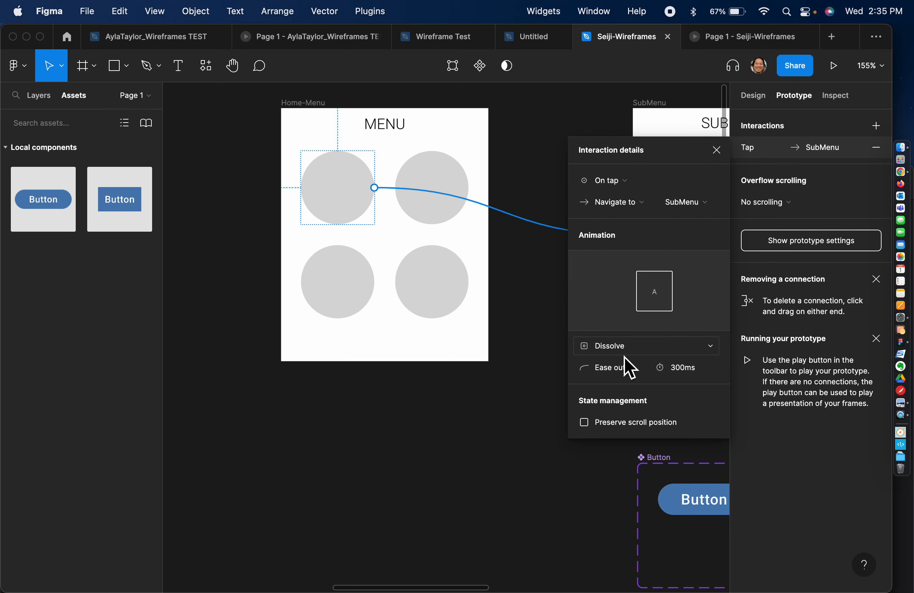
Try the Smart animate and Move in animations on the circle's transition to SubMenu.
click(659, 350)
click(660, 362)
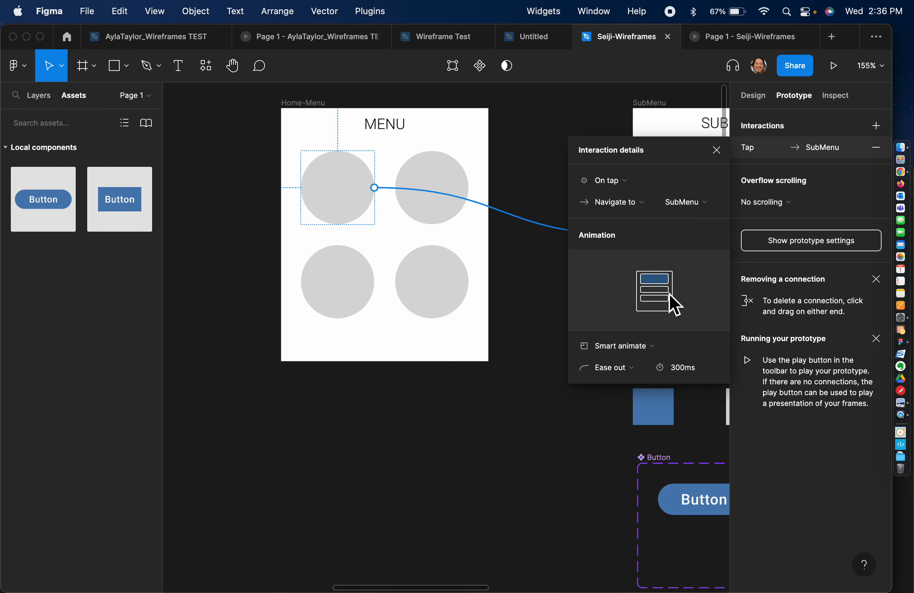
click(655, 347)
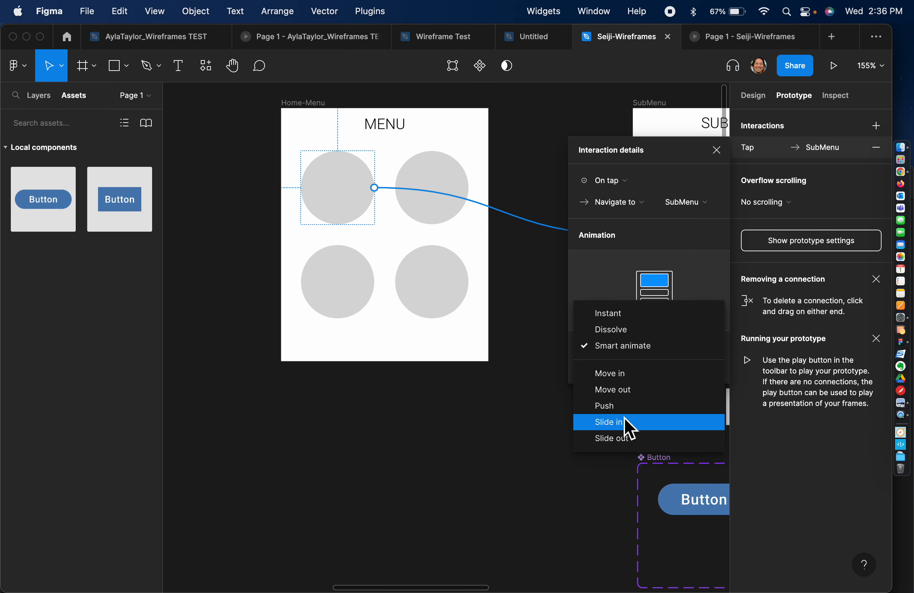
click(628, 381)
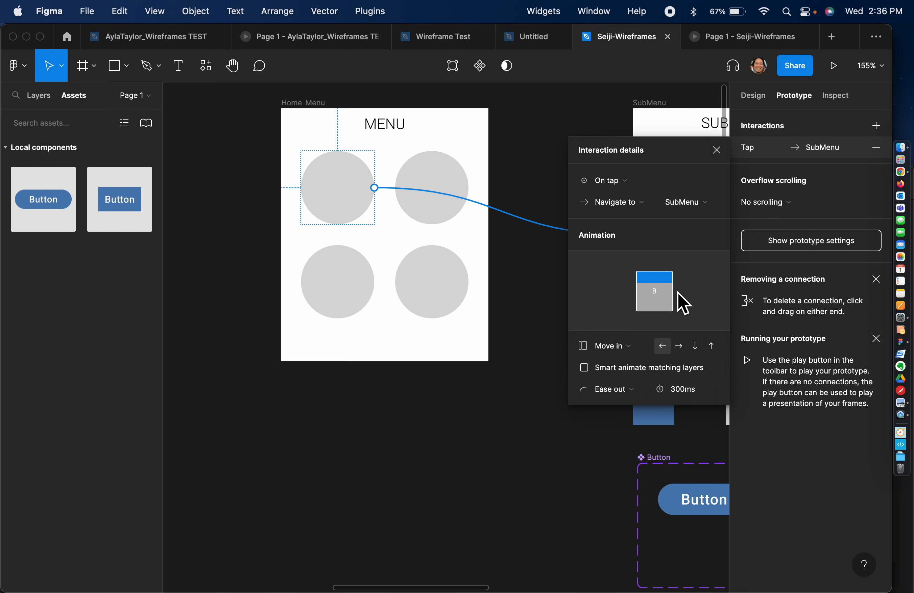
Set the circle's transition to SubMenu to the Push animation and close its interaction details.
click(625, 351)
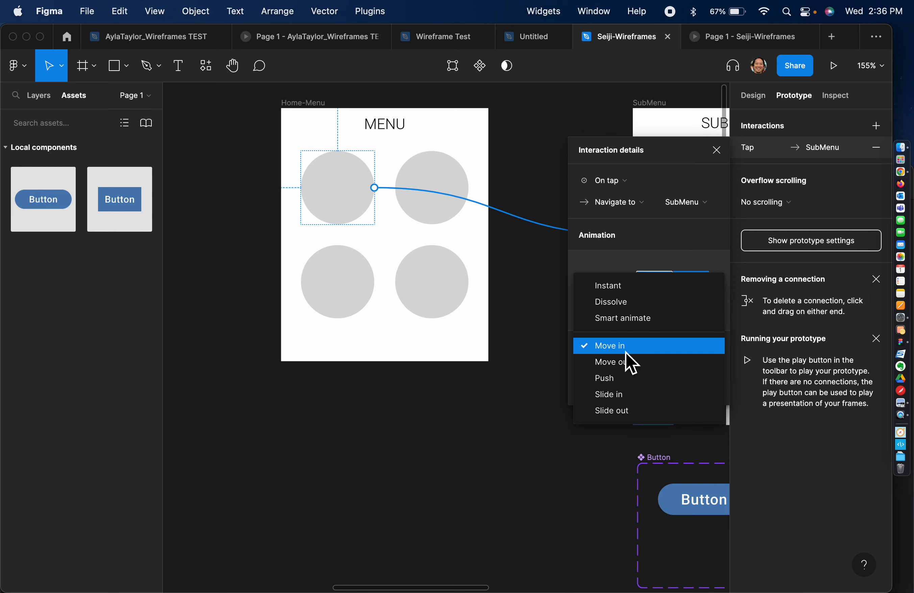
click(627, 379)
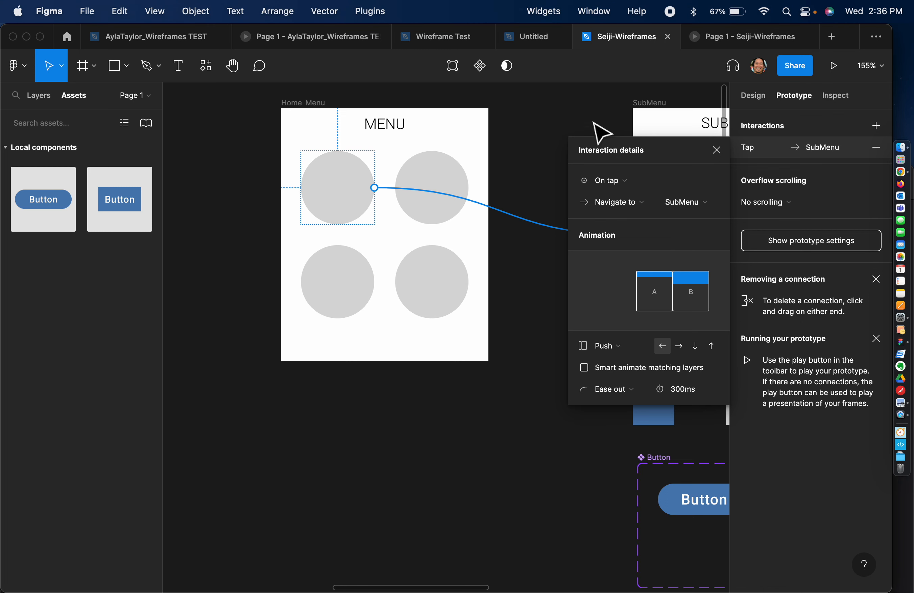
click(603, 135)
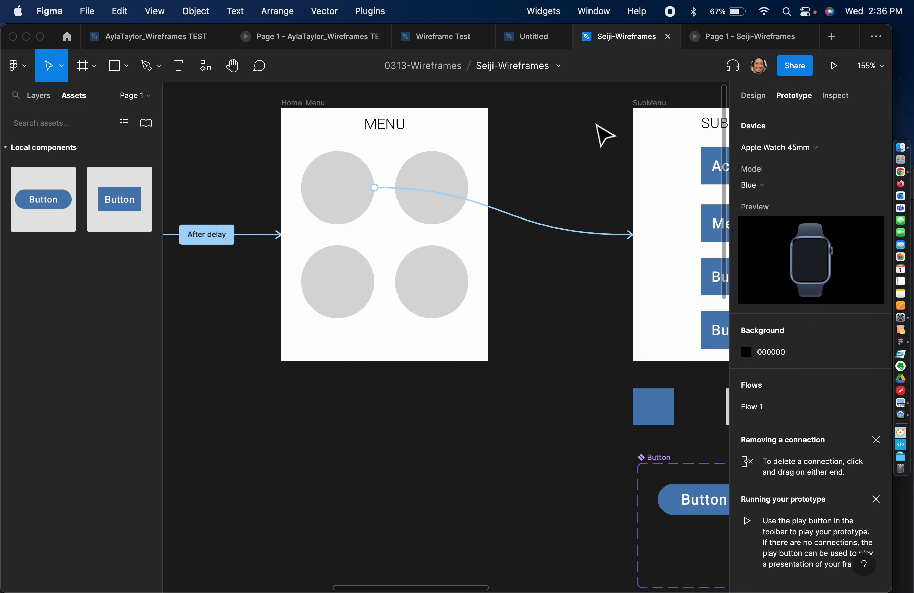
Preview the tap transition from the Home-Menu circle to SubMenu in the prototype presentation, and return to the Seiji-Wireframes design file.
click(833, 67)
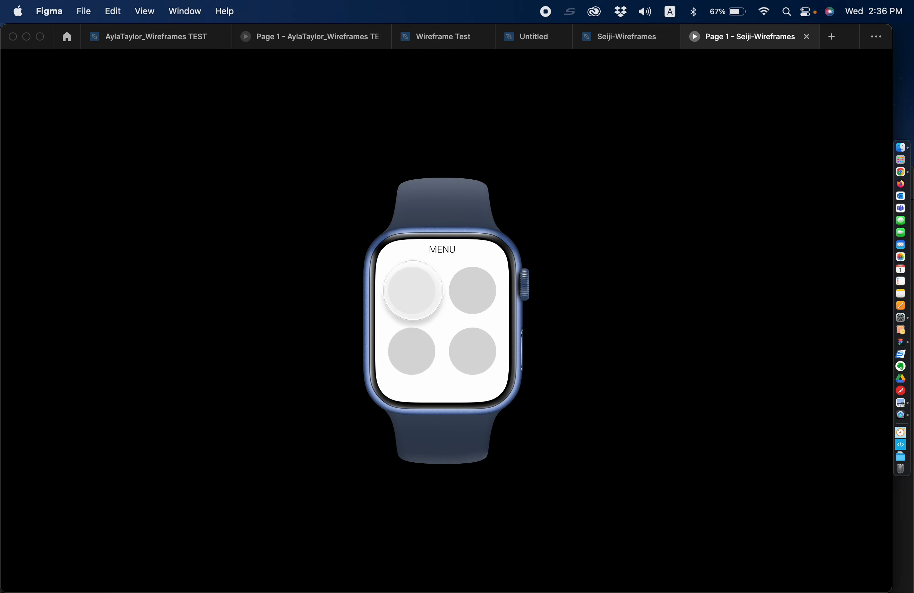
click(577, 265)
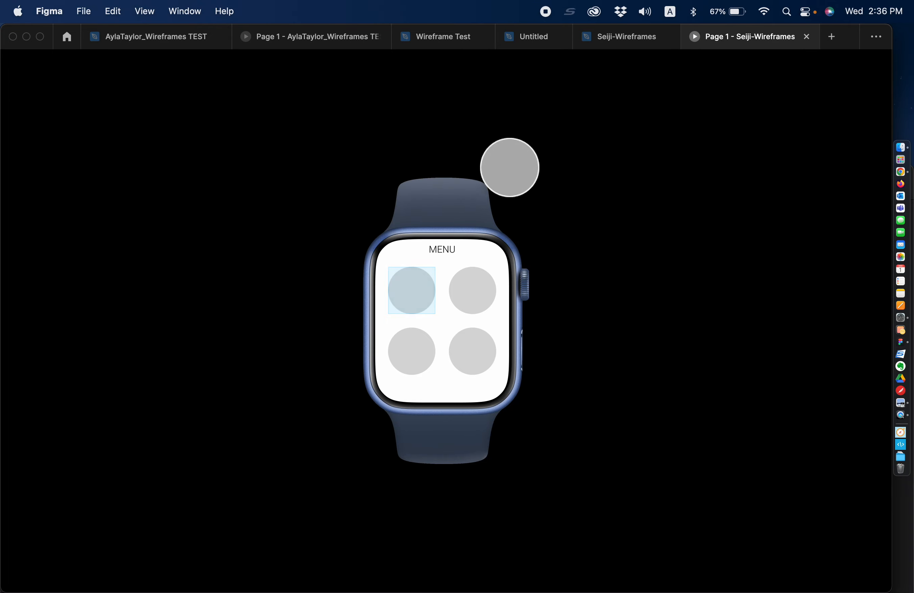
click(507, 165)
click(658, 247)
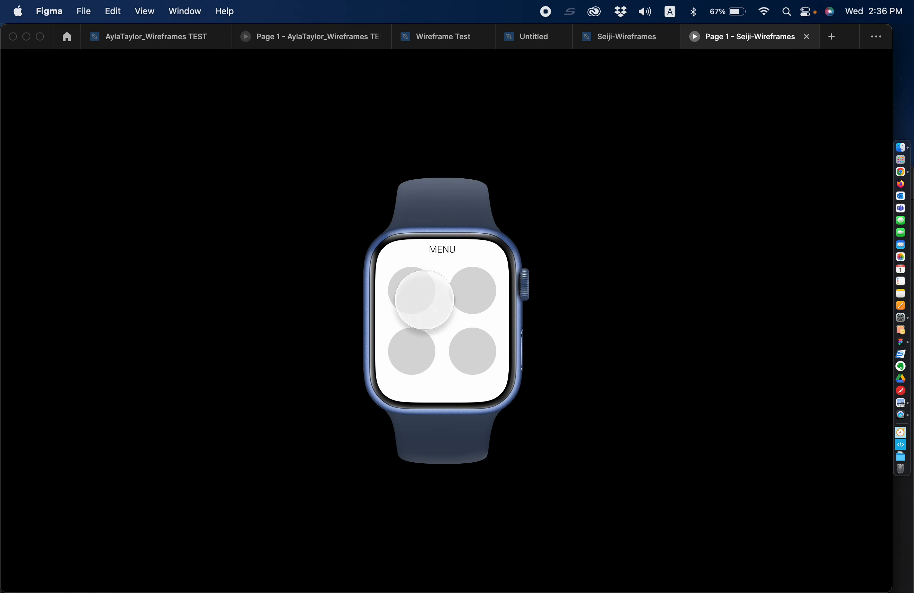
click(428, 301)
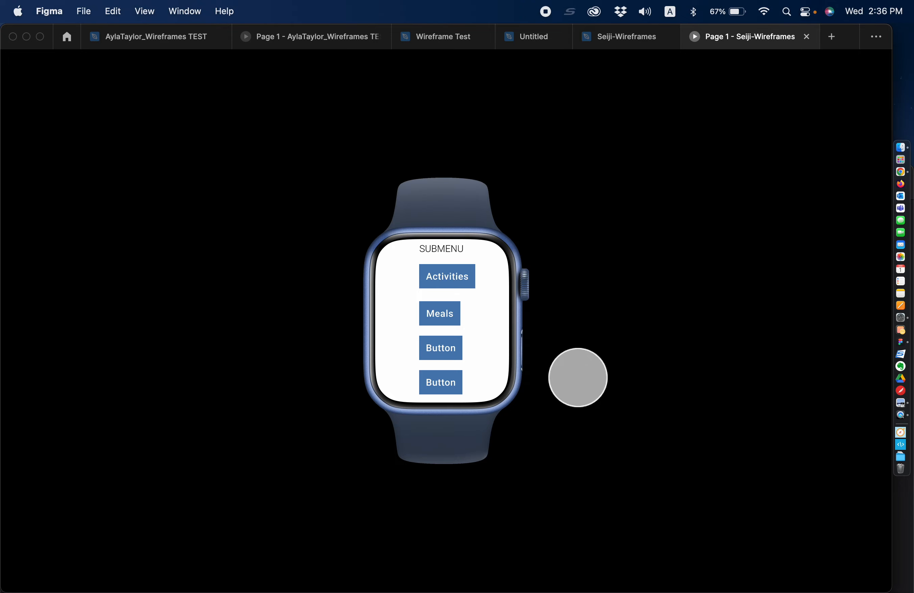
click(635, 44)
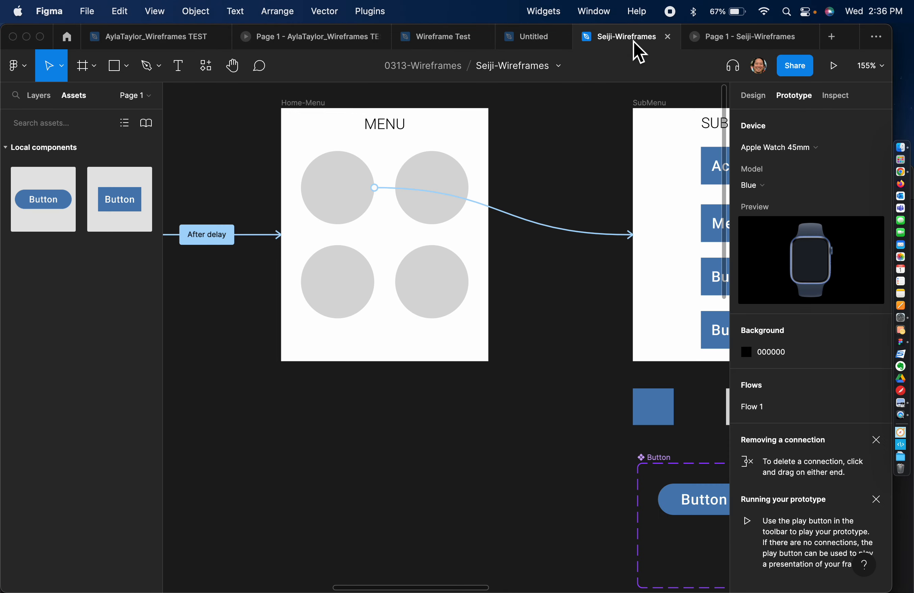
Connect the Activities button in the SubMenu frame to the Loading Maps frame with an On tap trigger and Push animation.
scroll(624, 267, right, 10)
scroll(604, 301, left, 3)
scroll(604, 300, up, 2)
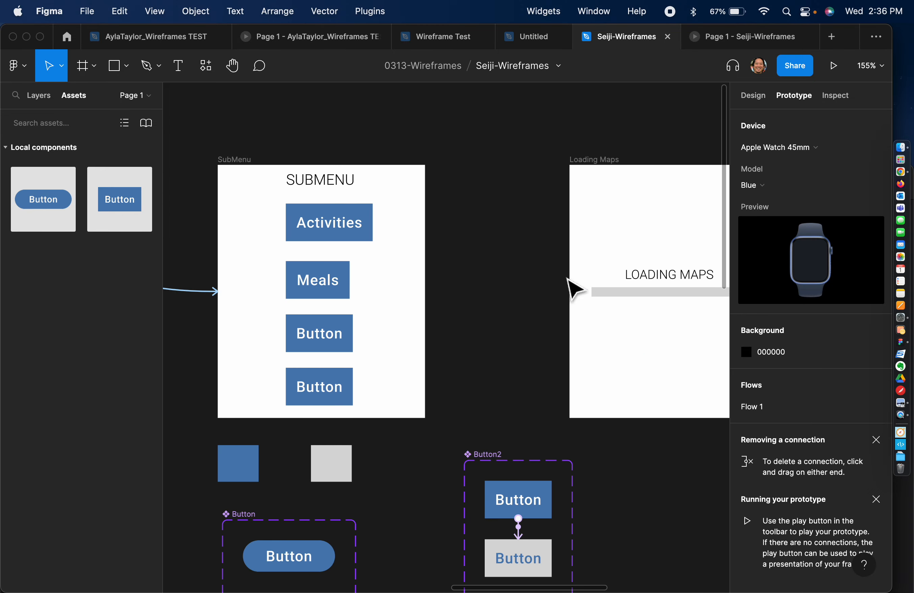
click(358, 237)
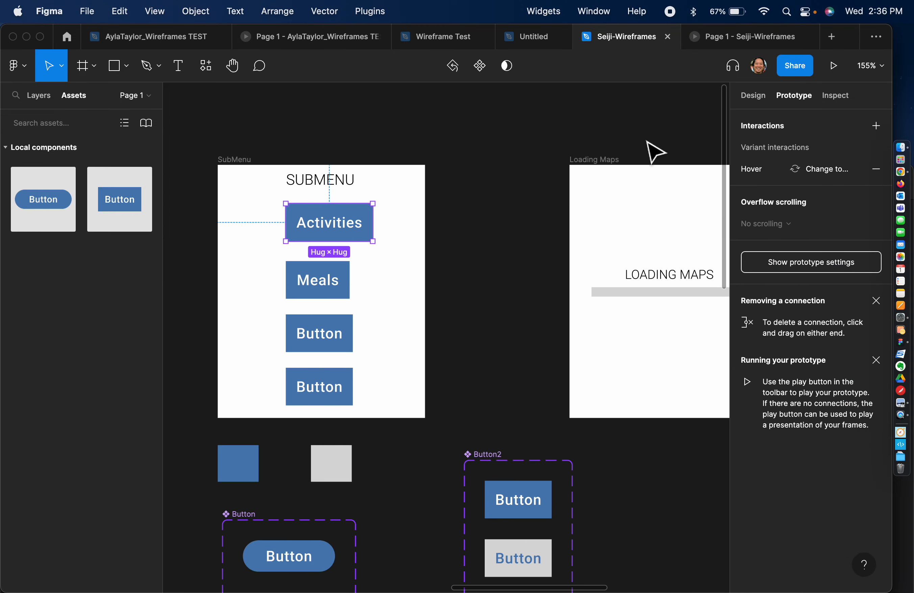
drag(373, 225, 583, 270)
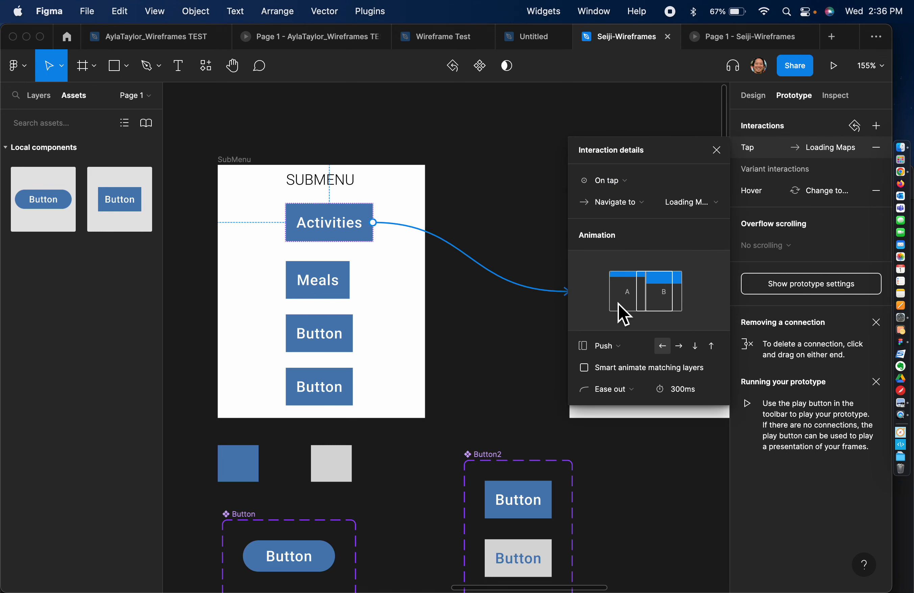
Try the Slide in animation on the Activities button's transition, and switch it back to Push.
click(615, 350)
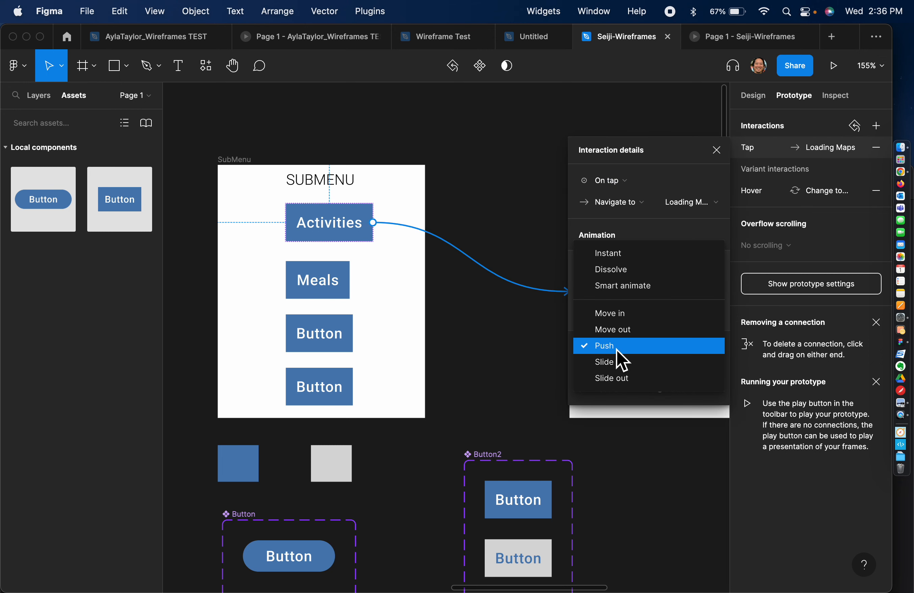
click(663, 362)
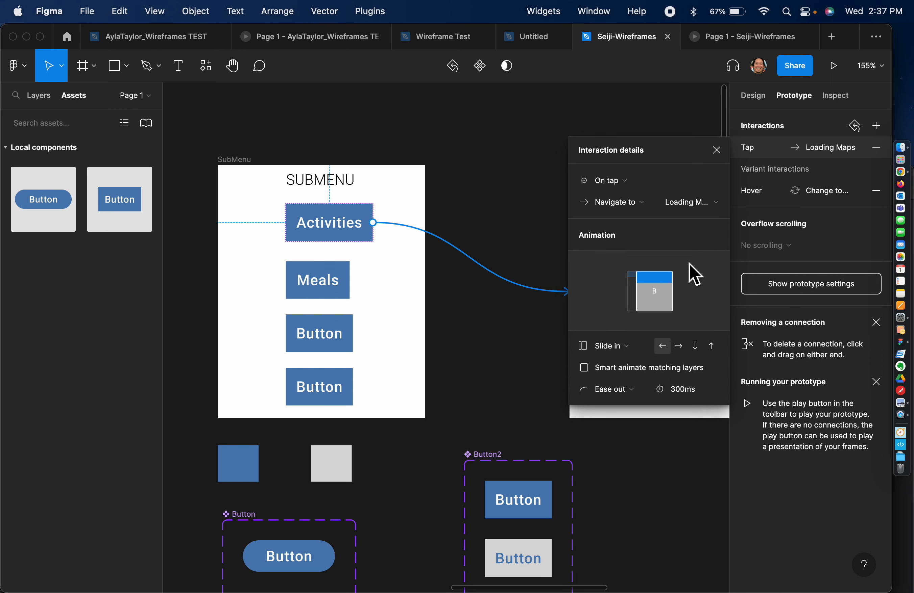
click(622, 352)
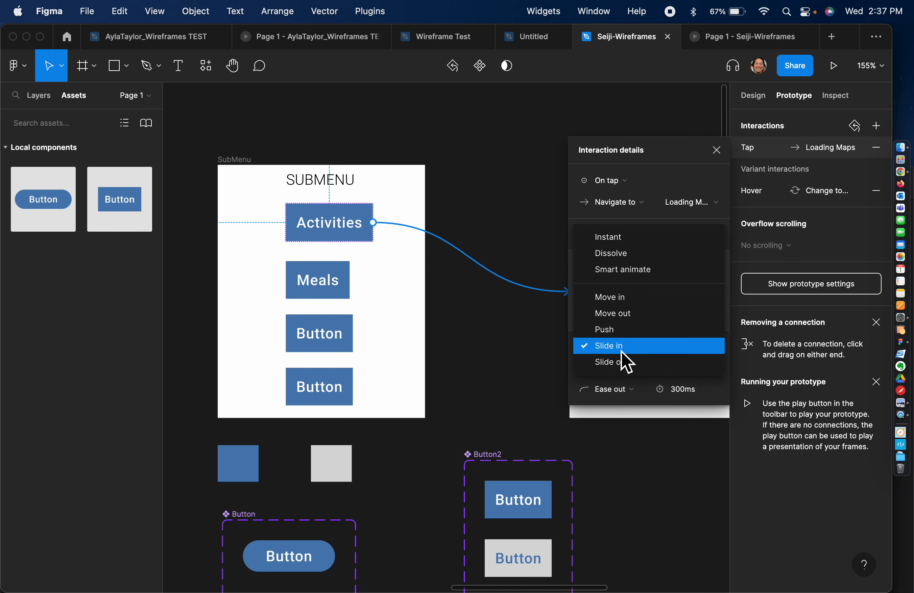
click(626, 326)
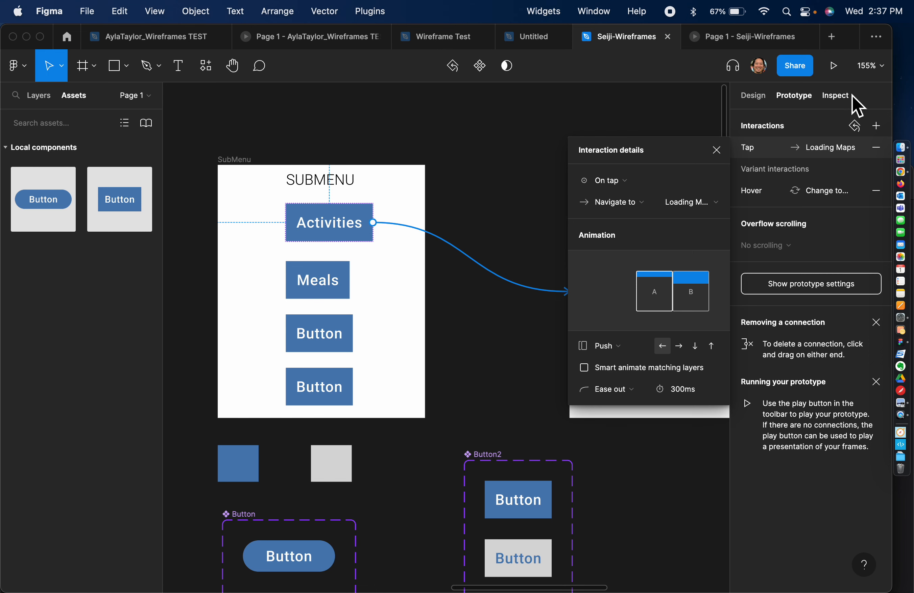
Preview the Activities button's transition to Loading Maps in the prototype presentation, and return to the Seiji-Wireframes design file.
click(837, 76)
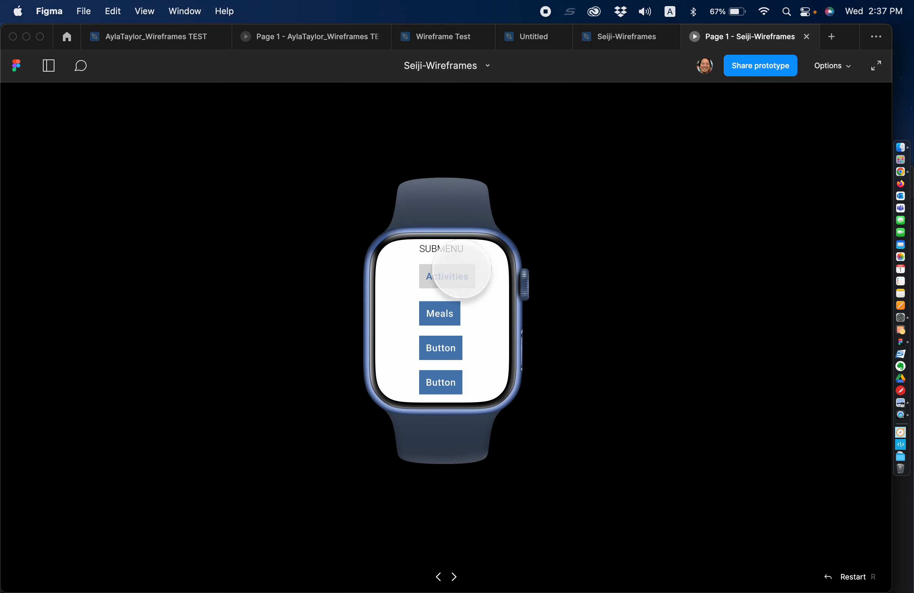
click(454, 277)
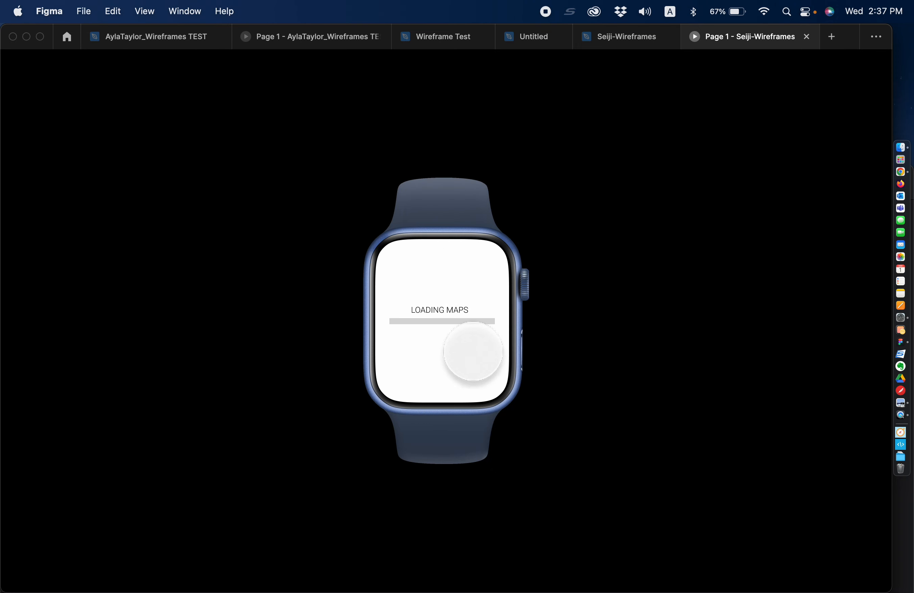
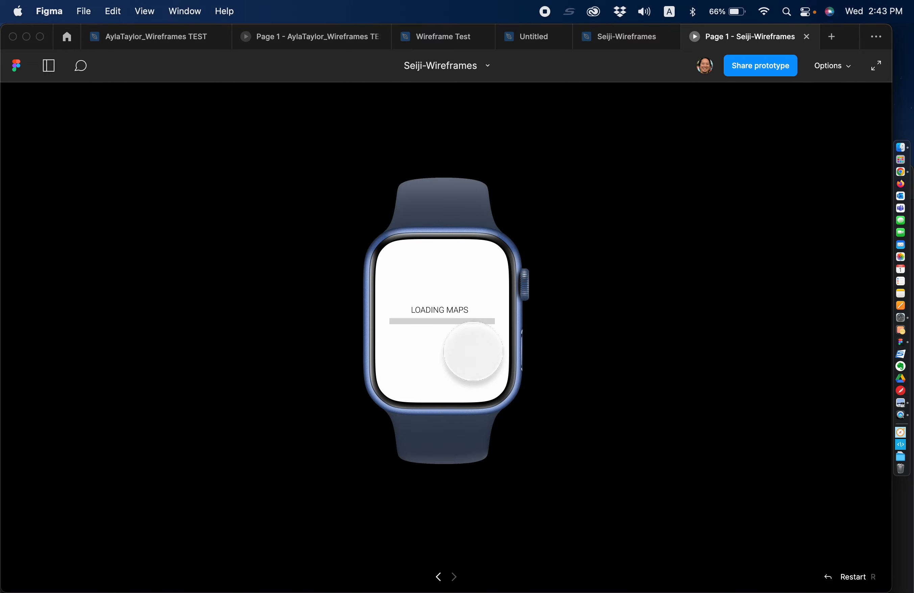
click(632, 38)
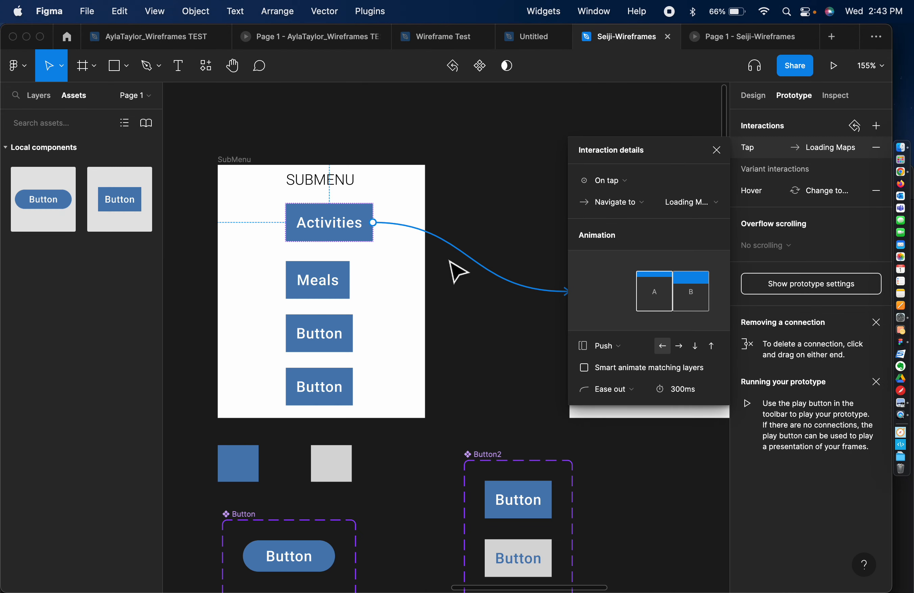
Examine the prototype connections between the Loading, Home-Menu and SubMenu frames.
click(461, 258)
scroll(460, 258, left, 10)
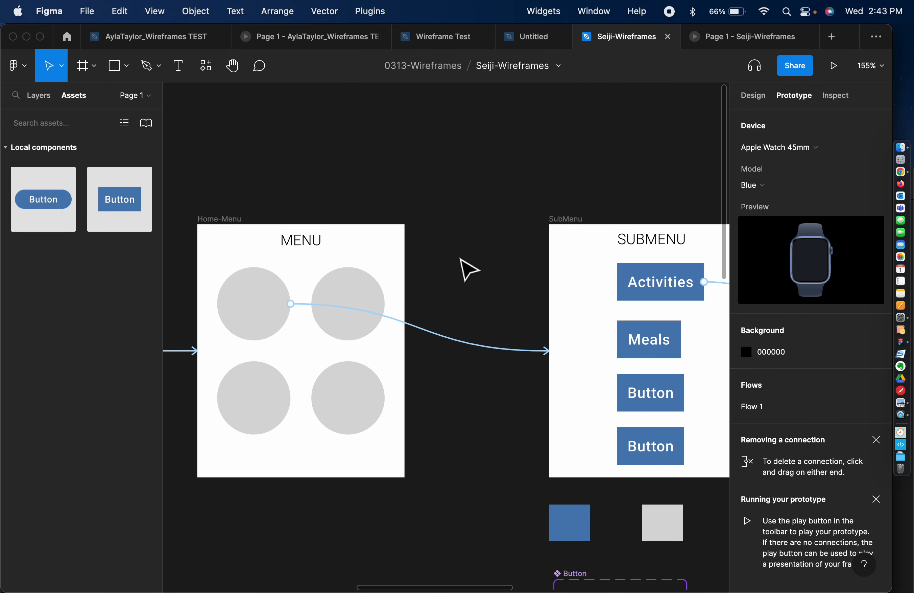
scroll(468, 270, left, 10)
click(599, 245)
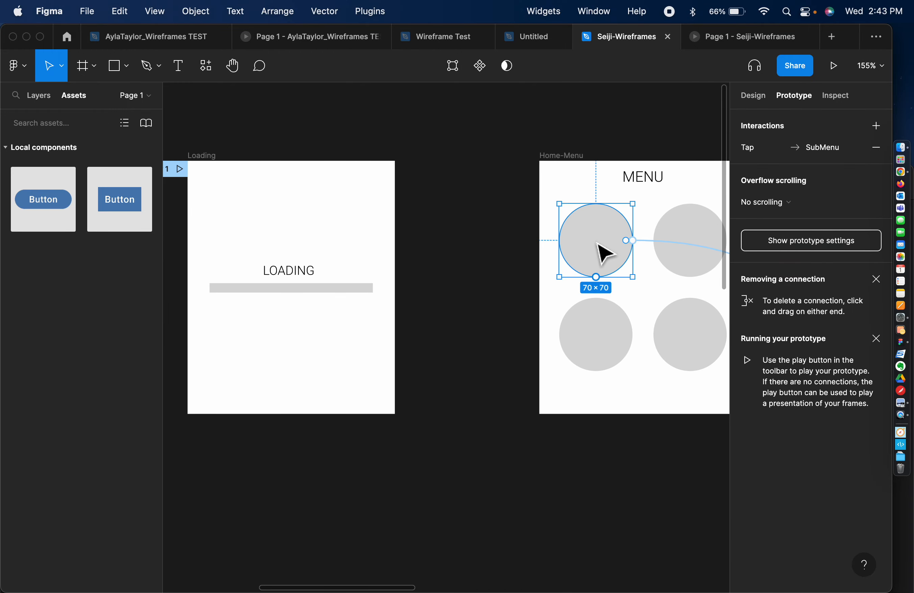
click(620, 487)
scroll(622, 491, up, 4)
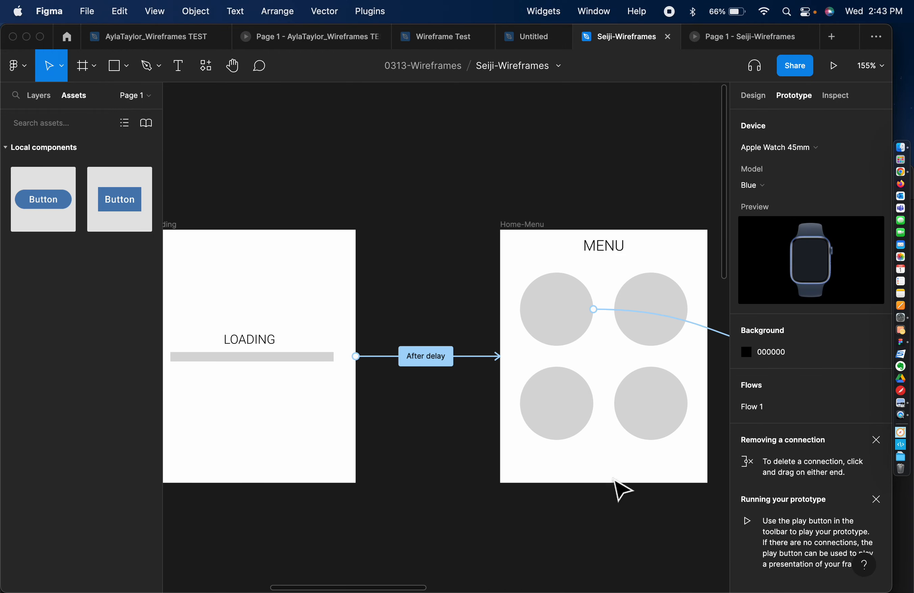
scroll(618, 490, down, 5)
scroll(618, 490, right, 5)
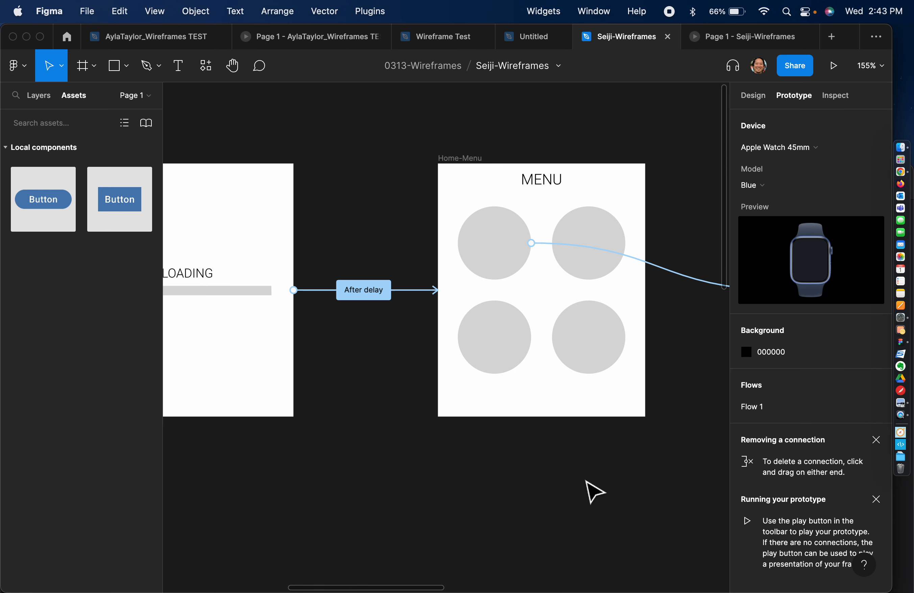
scroll(593, 491, down, 3)
scroll(594, 491, right, 2)
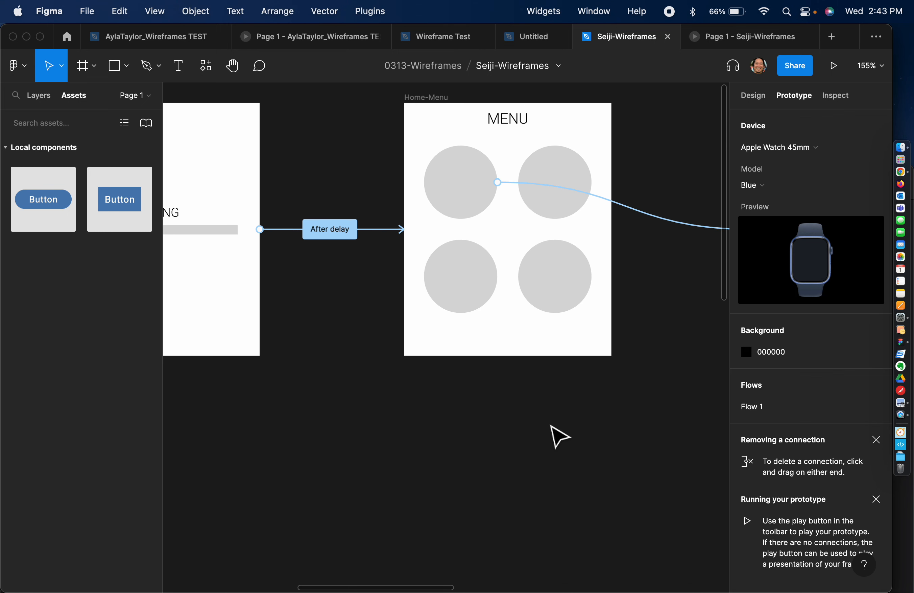
Run the Material Design Icons plugin and place the outlined 48×48 Accessibility new icon on the canvas below the Home-Menu frame.
scroll(540, 367, down, 5)
scroll(540, 367, right, 4)
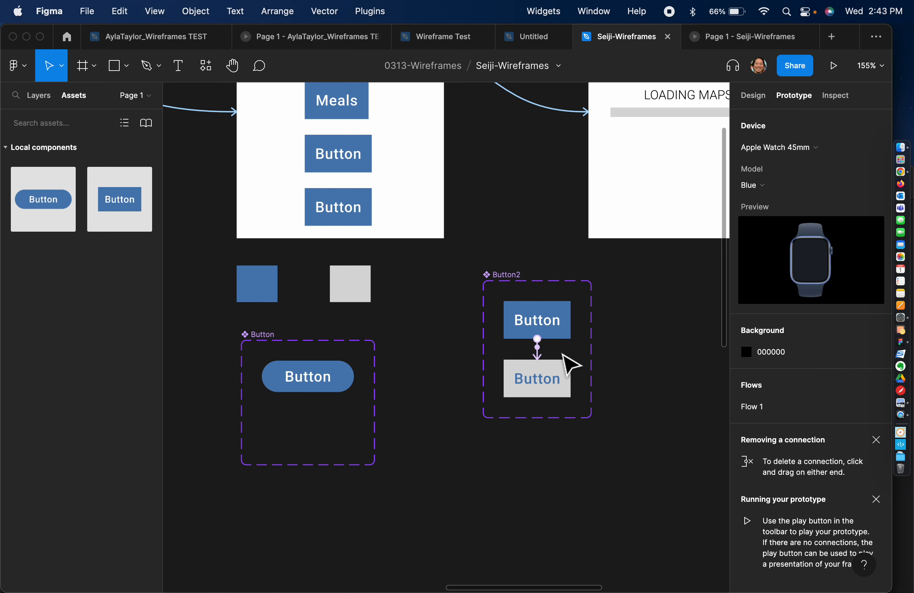
scroll(570, 364, left, 10)
scroll(570, 364, up, 5)
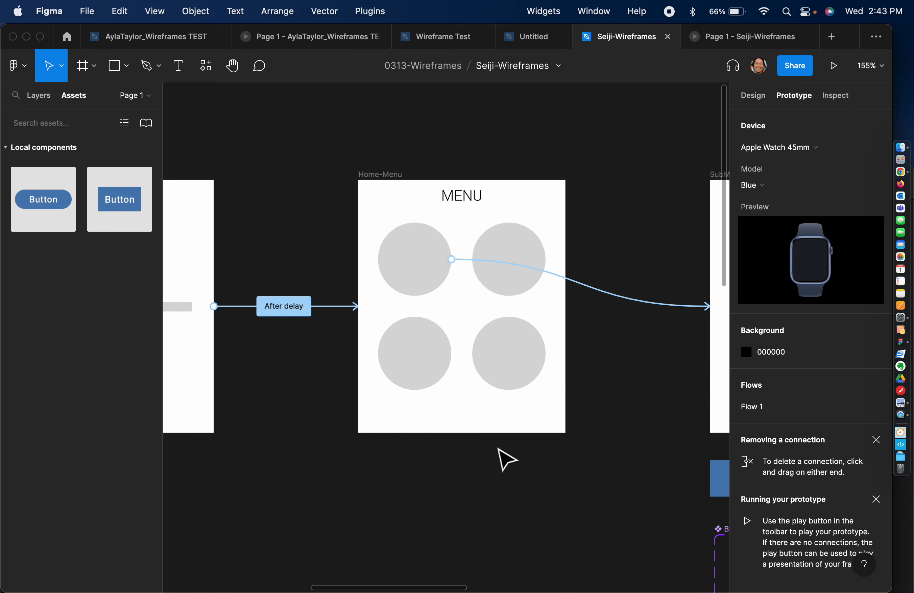
scroll(499, 449, down, 4)
scroll(499, 450, right, 1)
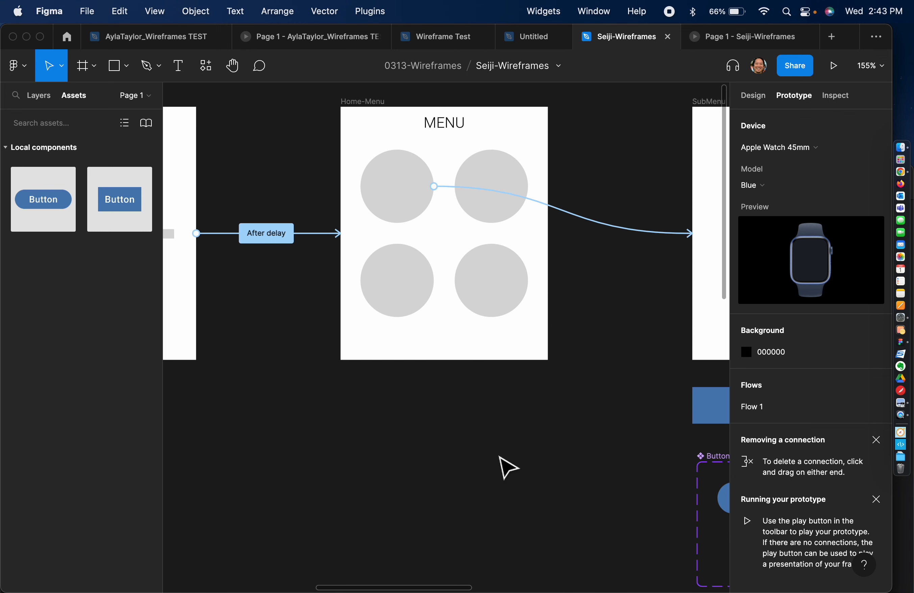
right_click(500, 458)
mouse_move(547, 562)
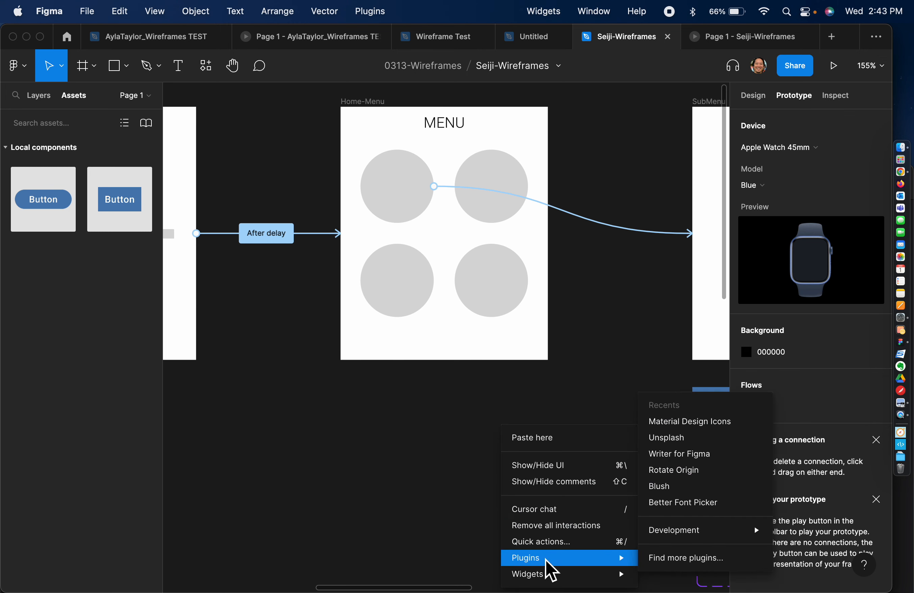
click(724, 435)
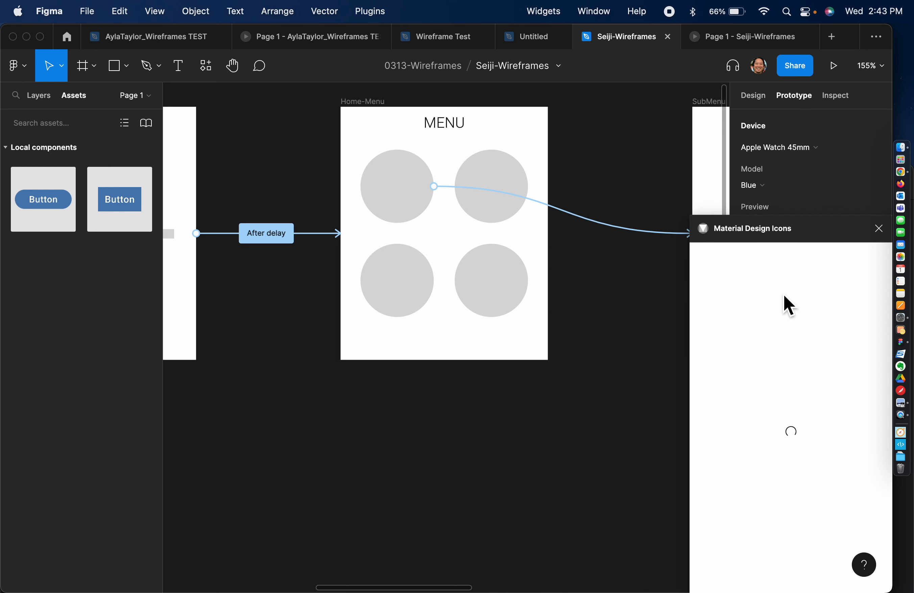
drag(775, 324, 465, 475)
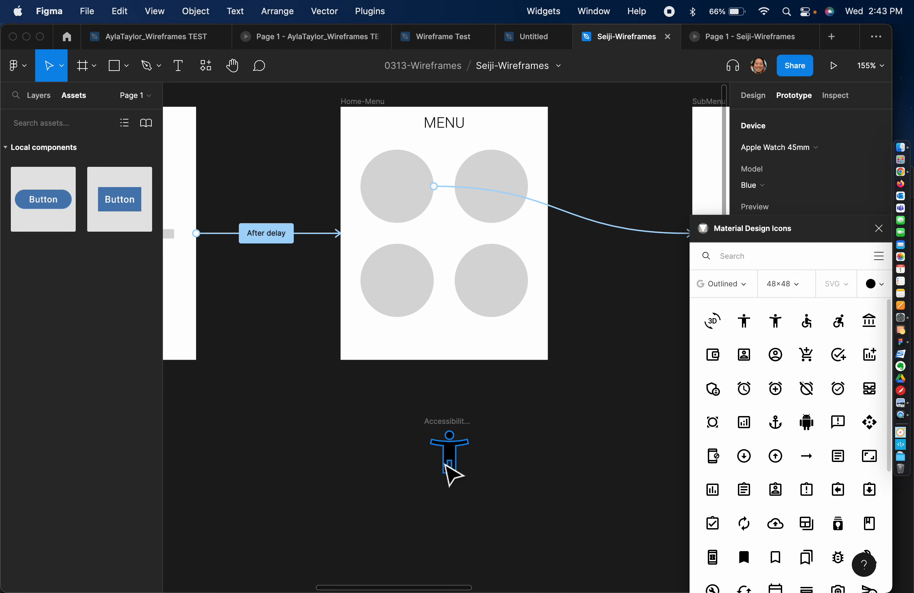
Delete the extra background Vector layer from the Accessibility new icon frame, keeping the figure vector.
scroll(503, 516, up, 5)
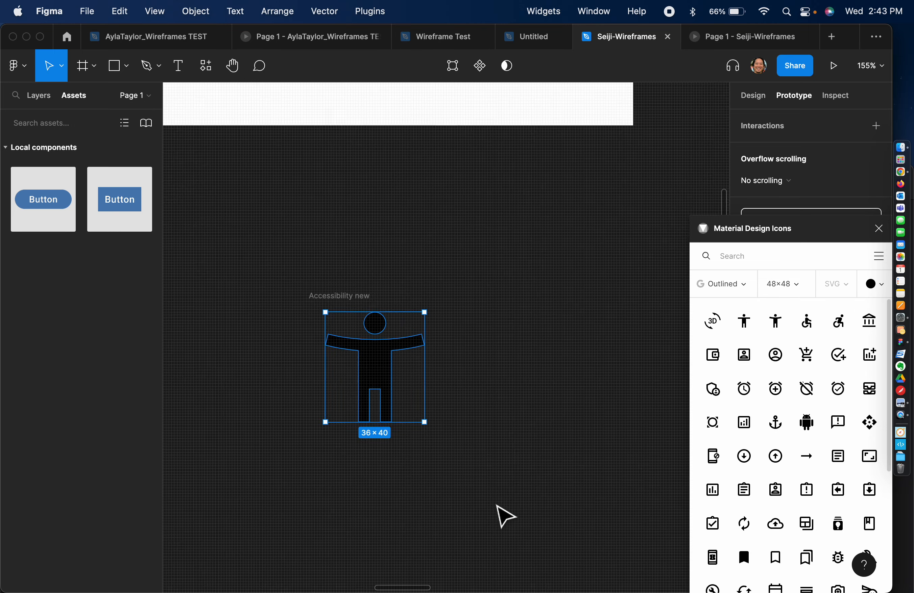
scroll(496, 506, up, 1)
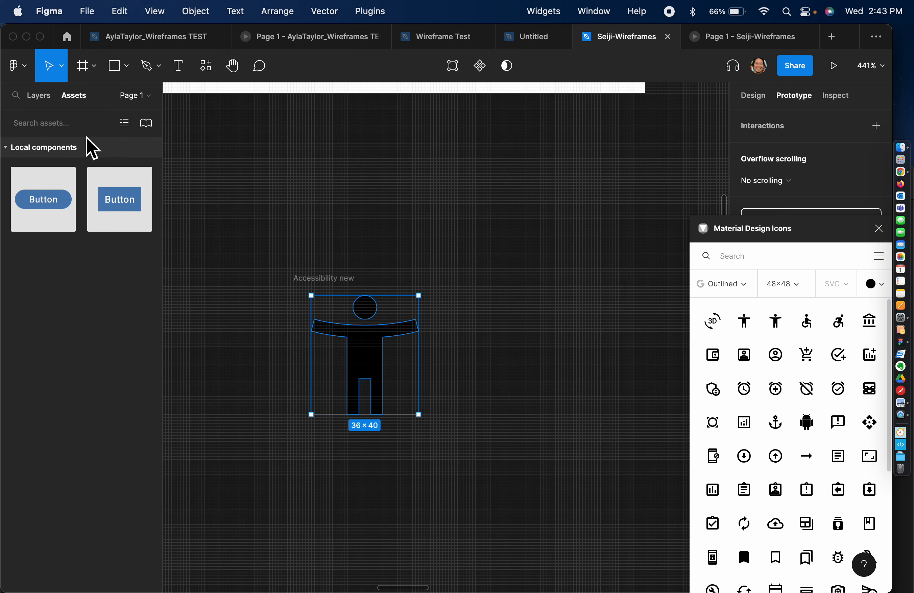
click(39, 96)
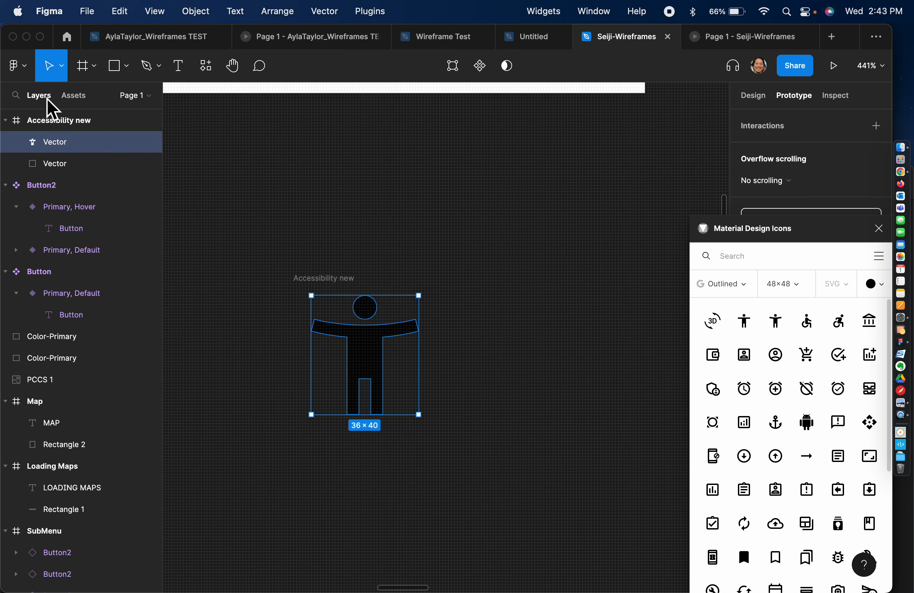
click(67, 163)
key(BackSpace)
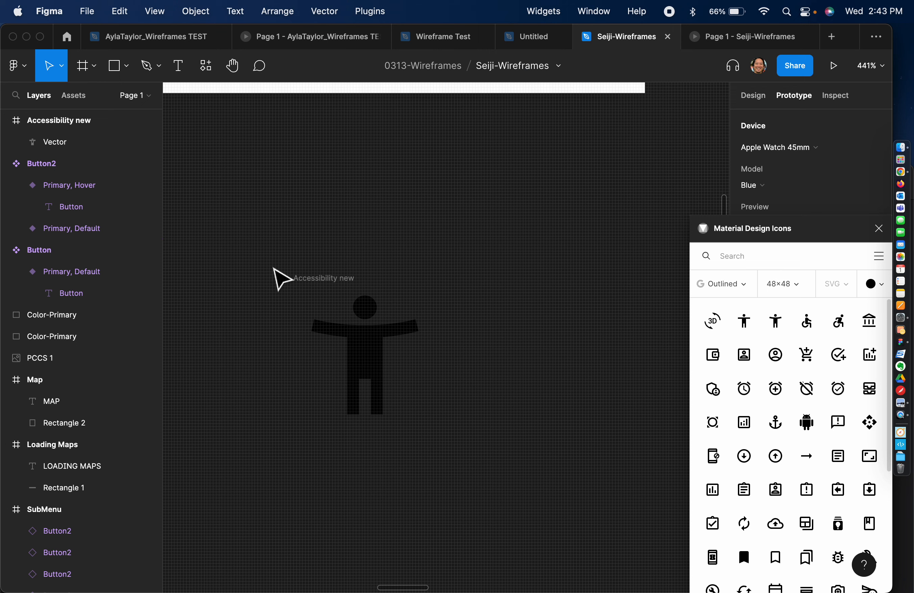
Pull the figure vector out of the Accessibility new frame, delete the empty frame, and move the figure back to its place.
click(323, 279)
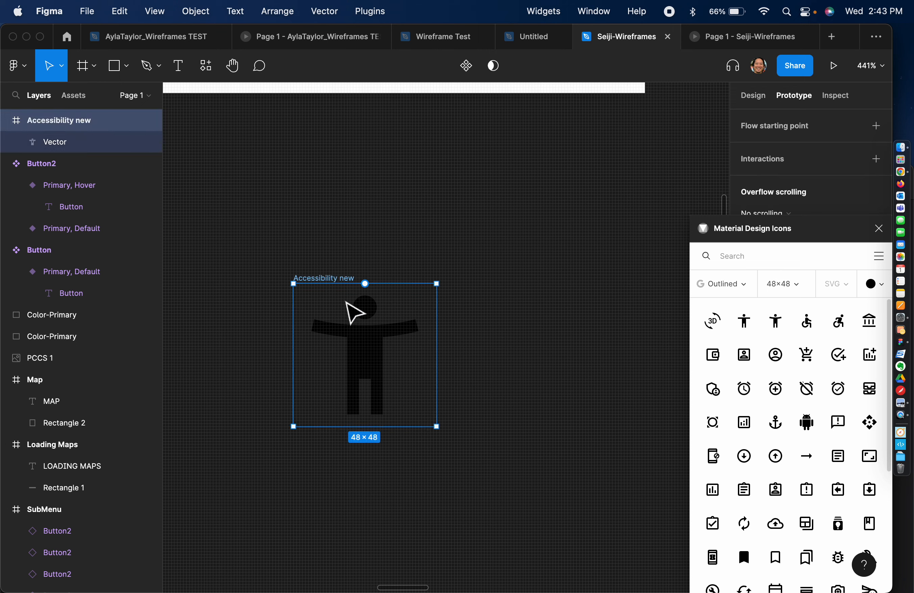
click(69, 145)
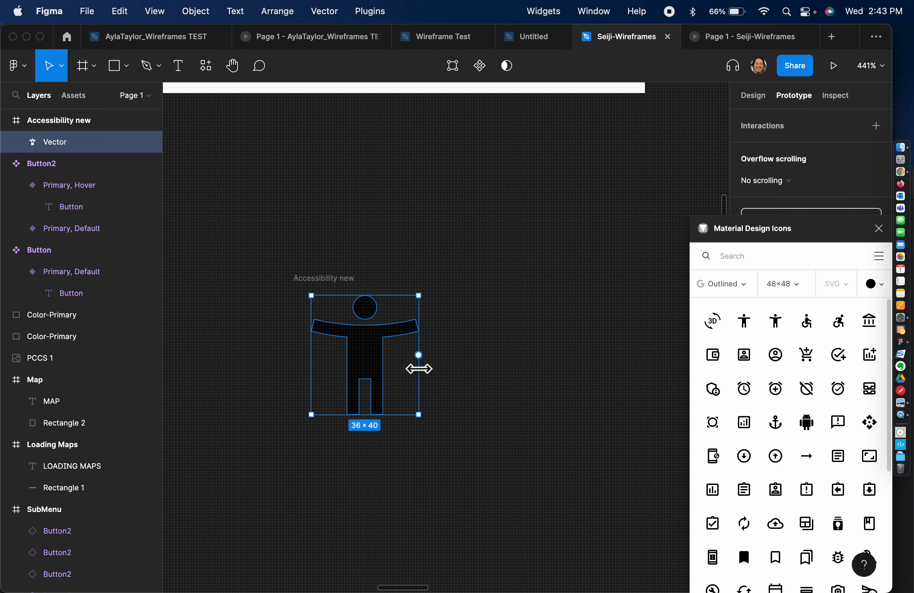
drag(353, 327, 554, 219)
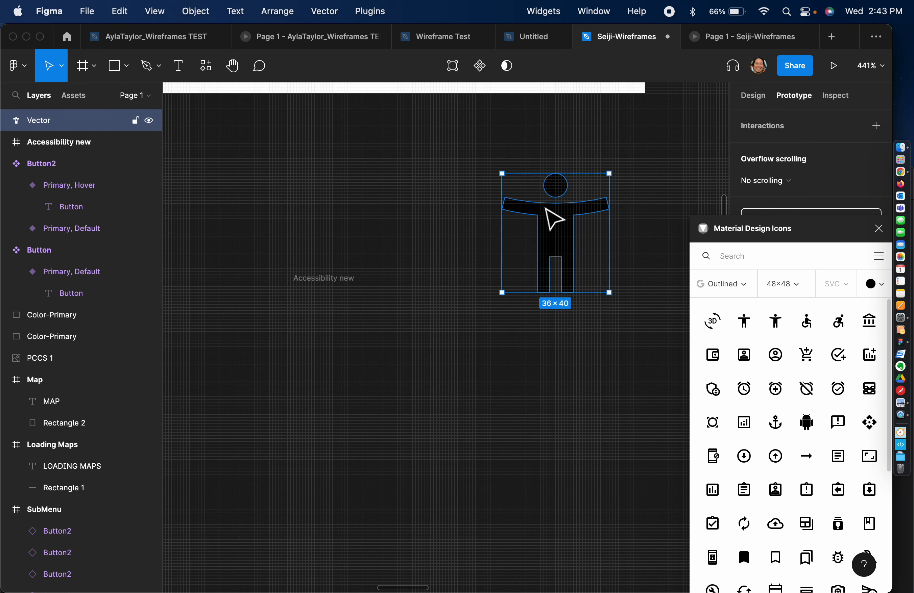
click(300, 278)
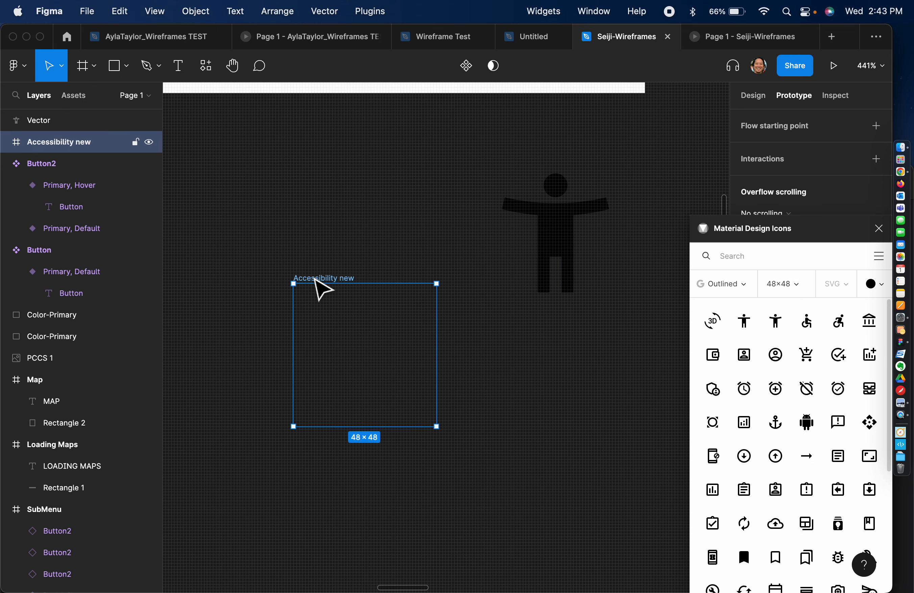
key(Escape)
drag(550, 239, 351, 347)
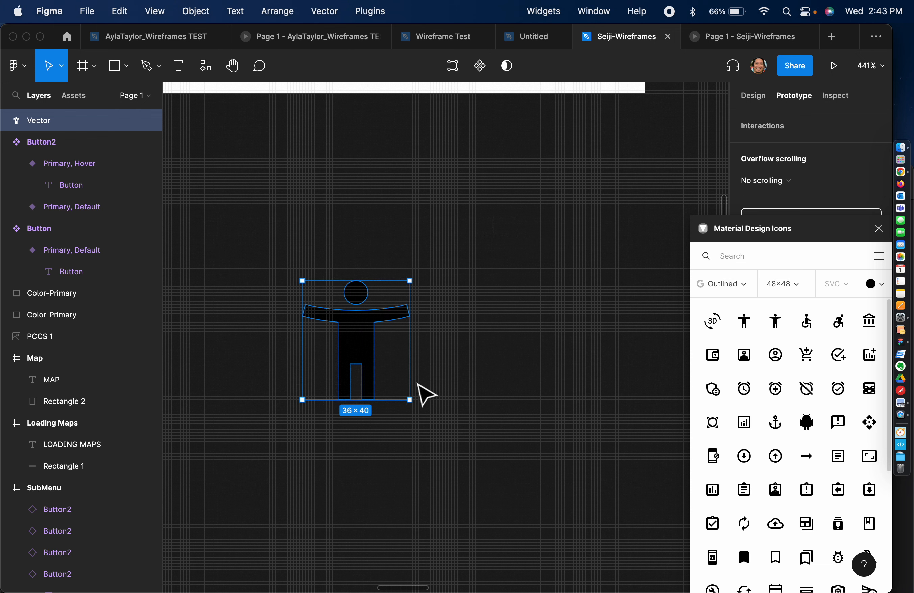
Wrap the figure vector in an auto layout frame, close the icon plugin, and align the frame's content to the center.
key(shift+a)
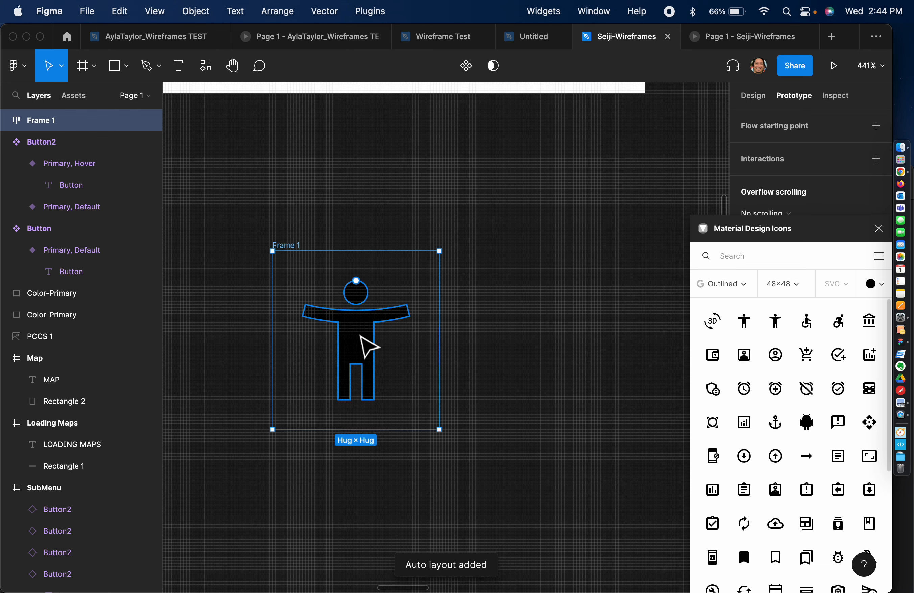
click(885, 233)
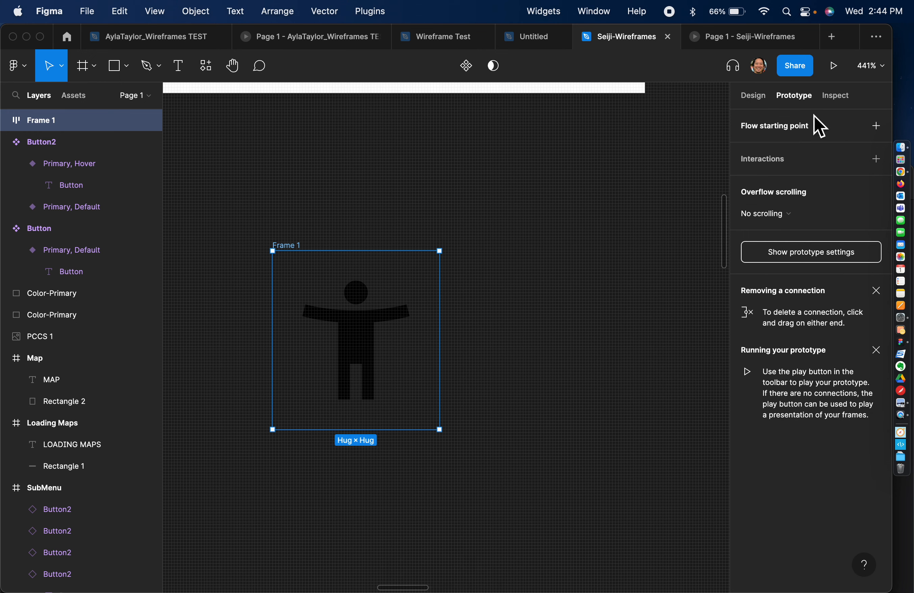
click(758, 97)
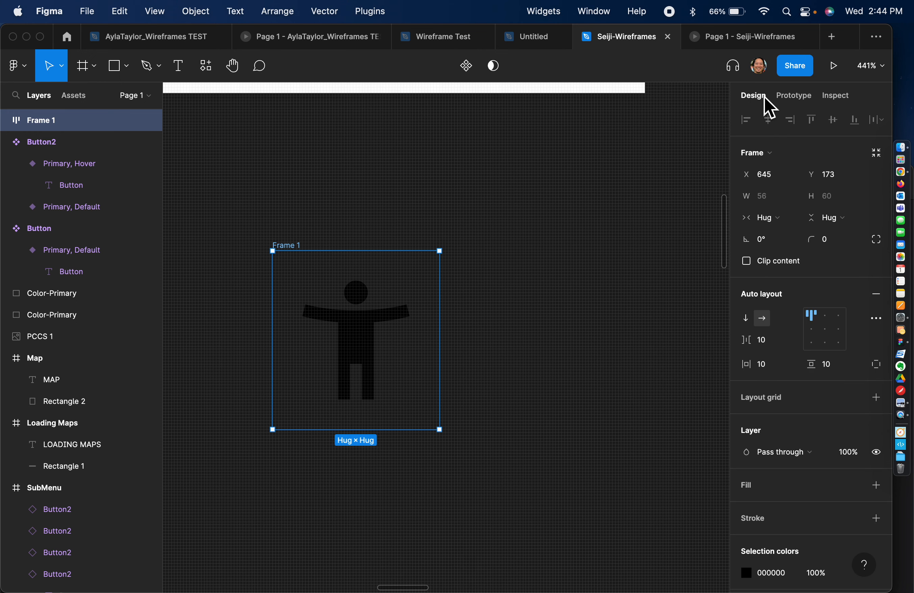
click(827, 330)
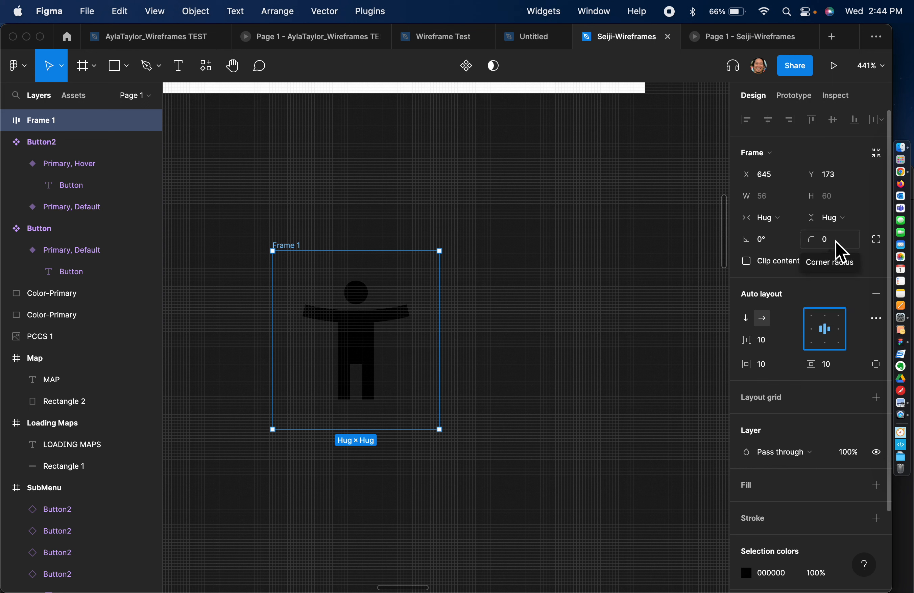
Give the icon's auto layout frame a corner radius of 30 and the Primary-Blue color style as fill.
click(842, 253)
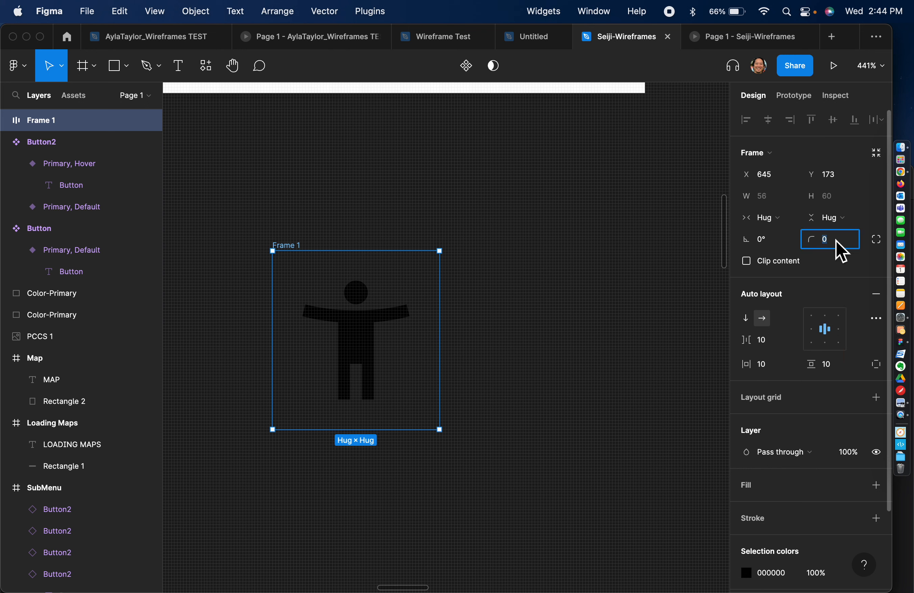
text(30)
key(Tab)
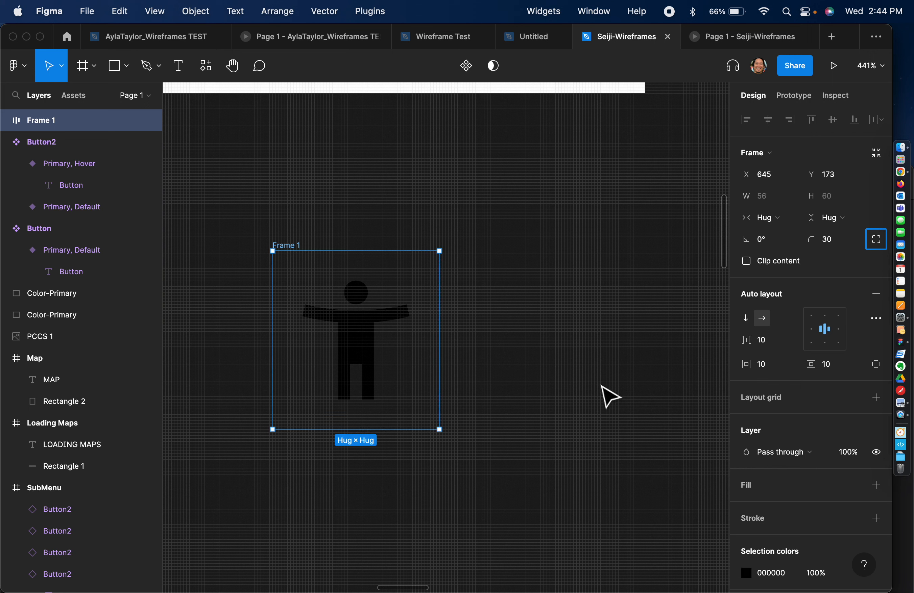
click(854, 486)
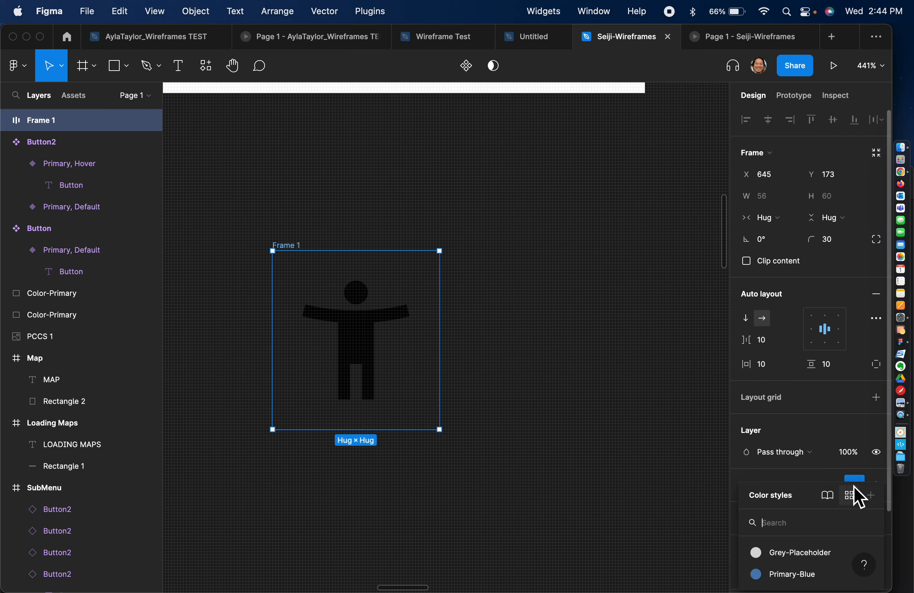
click(786, 575)
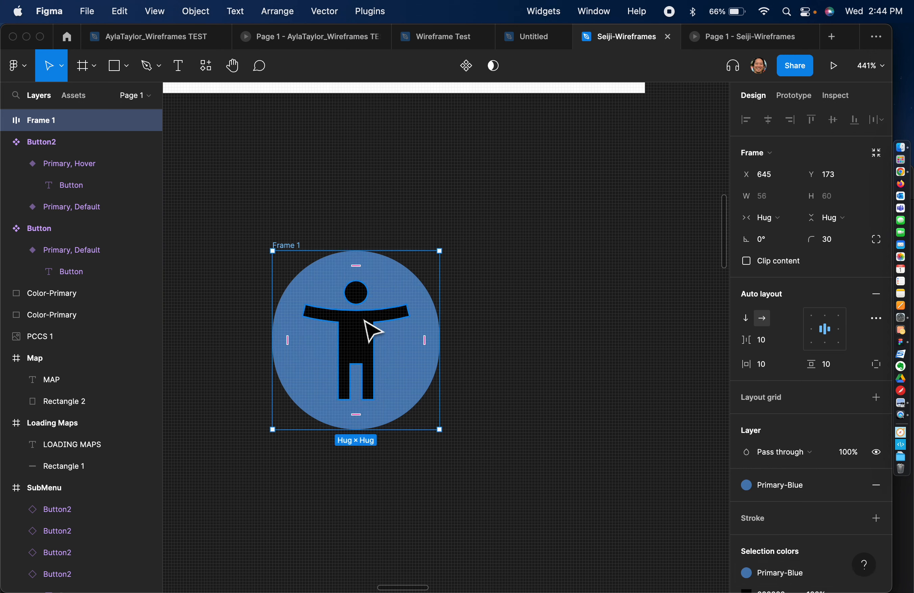
Resize the blue icon frame to 70 × 70 and raise its corner radius to 35 to make a circle.
drag(439, 430, 495, 426)
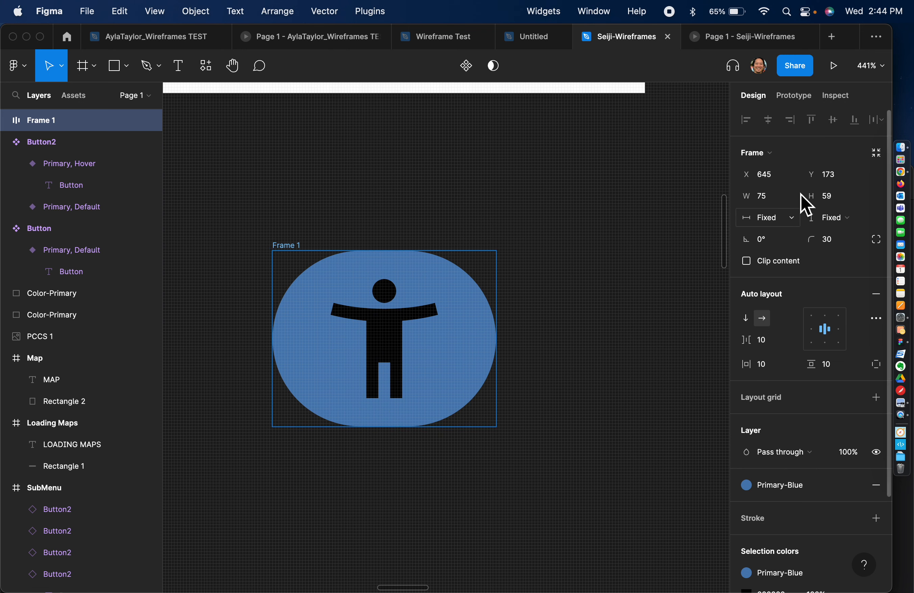
click(778, 200)
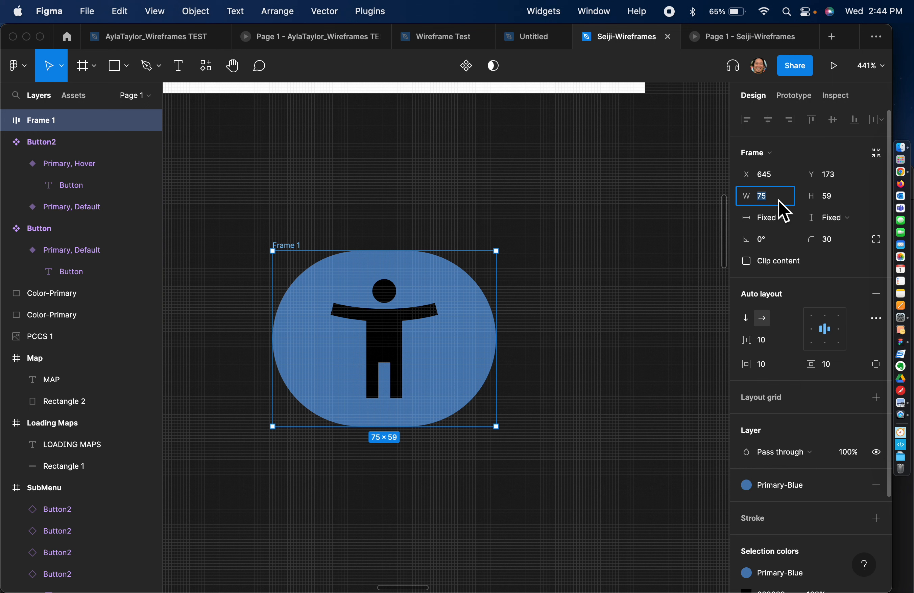
text(70)
click(836, 200)
text(70)
key(Return)
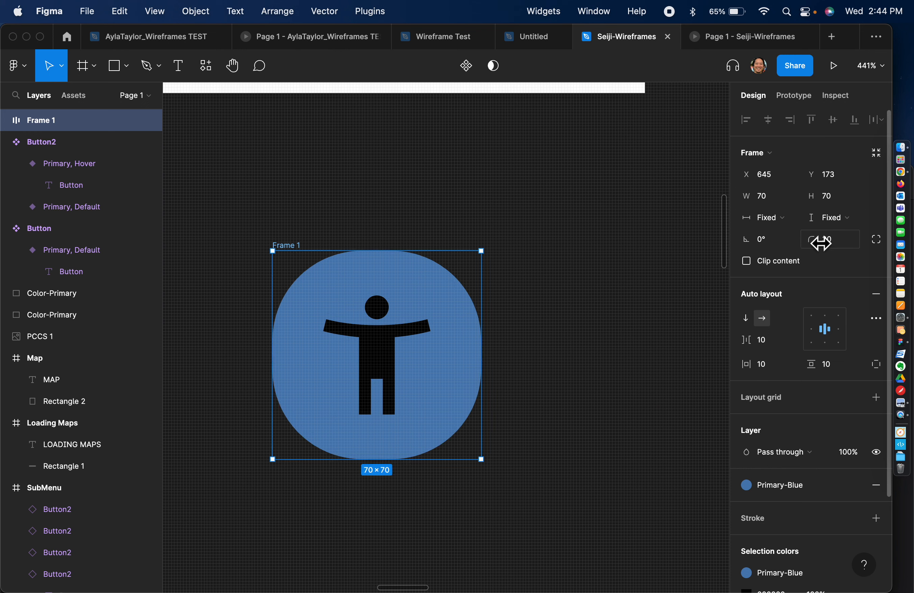
drag(821, 242, 882, 237)
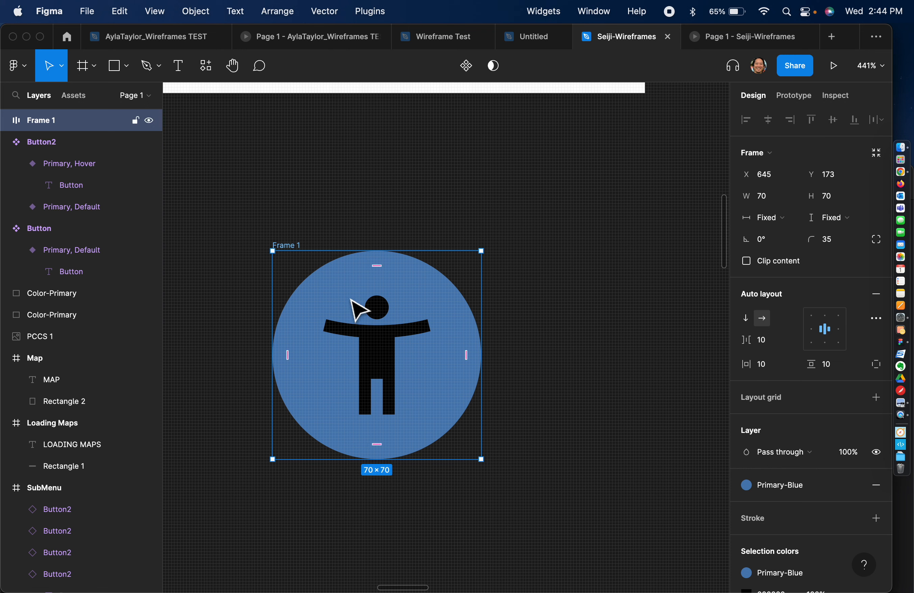
Turn the circular icon frame into a component and add a variant property named Type.
click(466, 66)
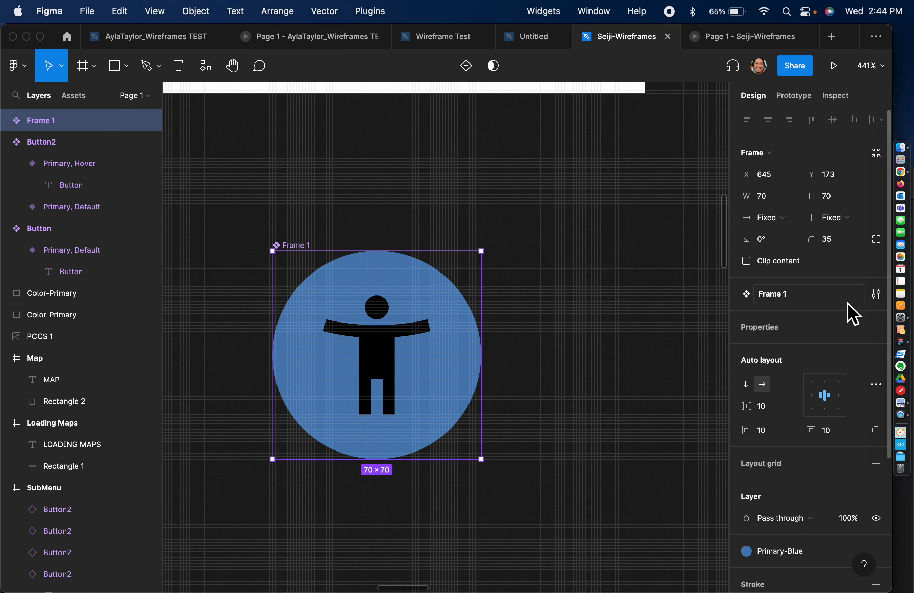
click(876, 327)
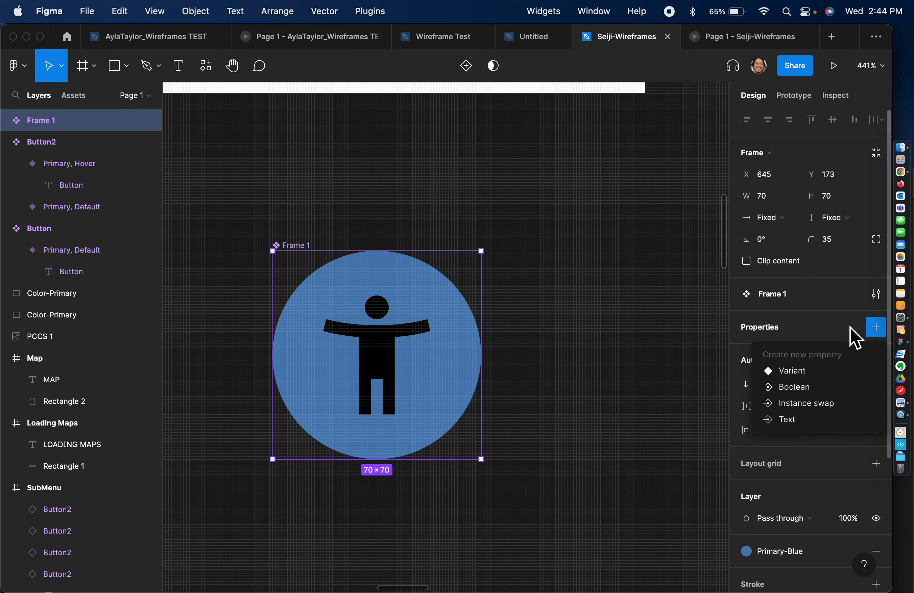
click(814, 370)
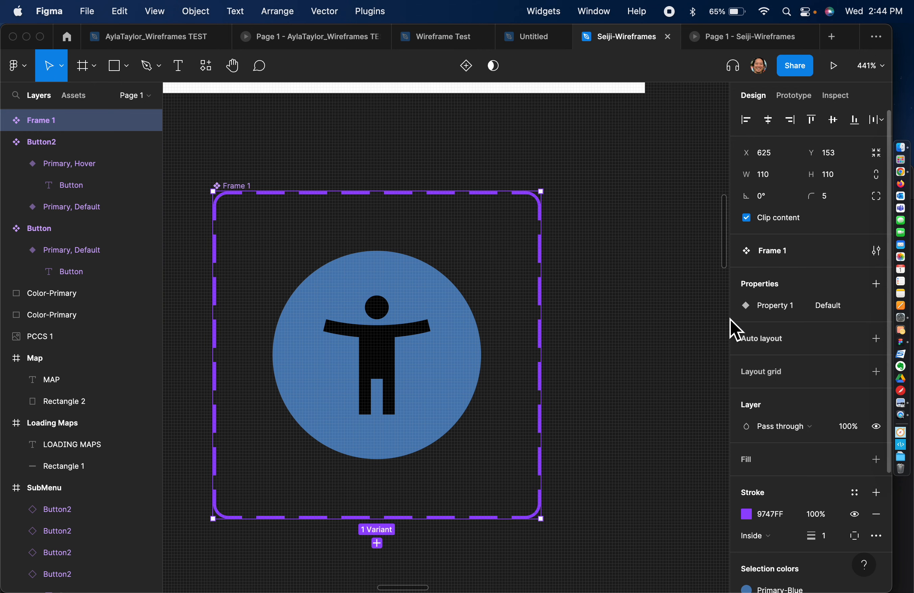
double_click(784, 308)
text(TYOE)
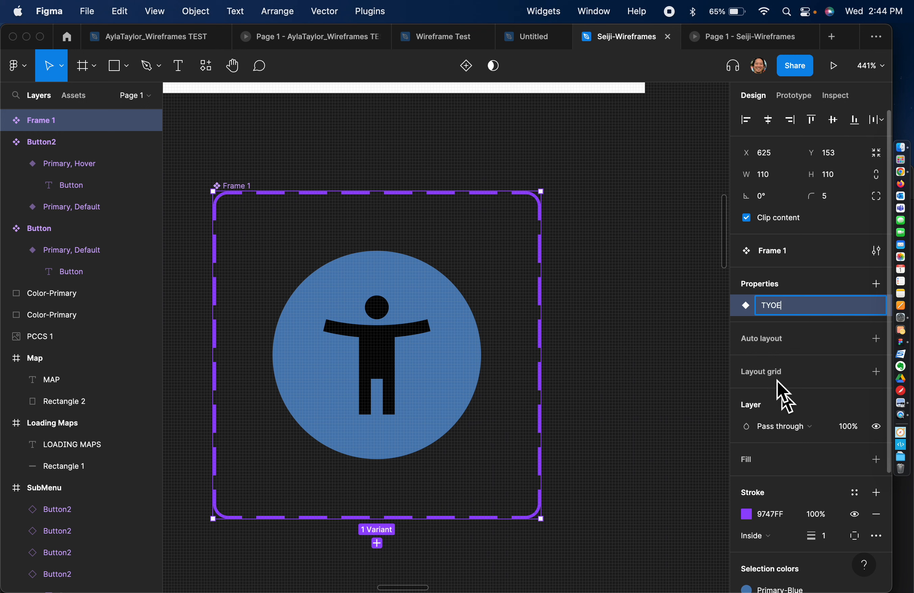
key(BackSpace)
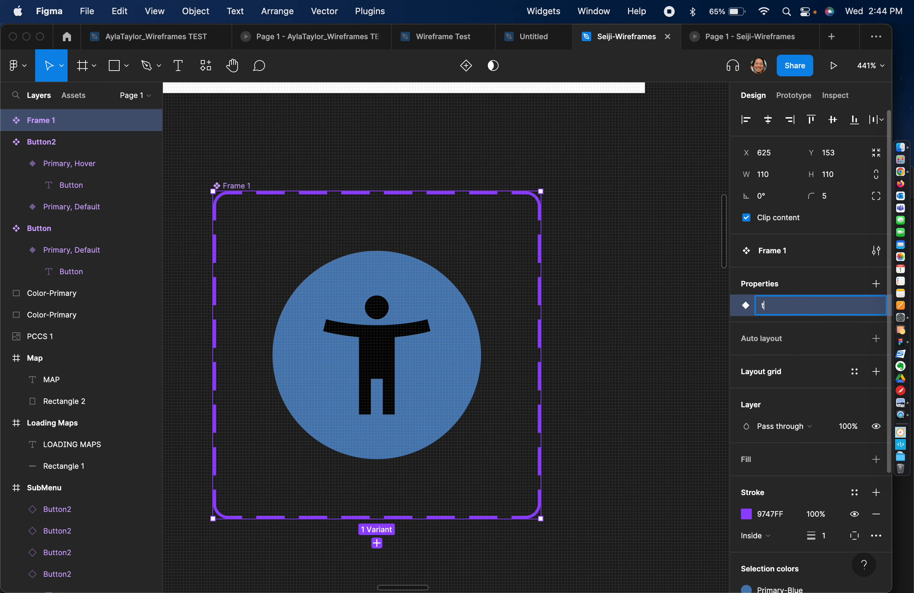
key(Return)
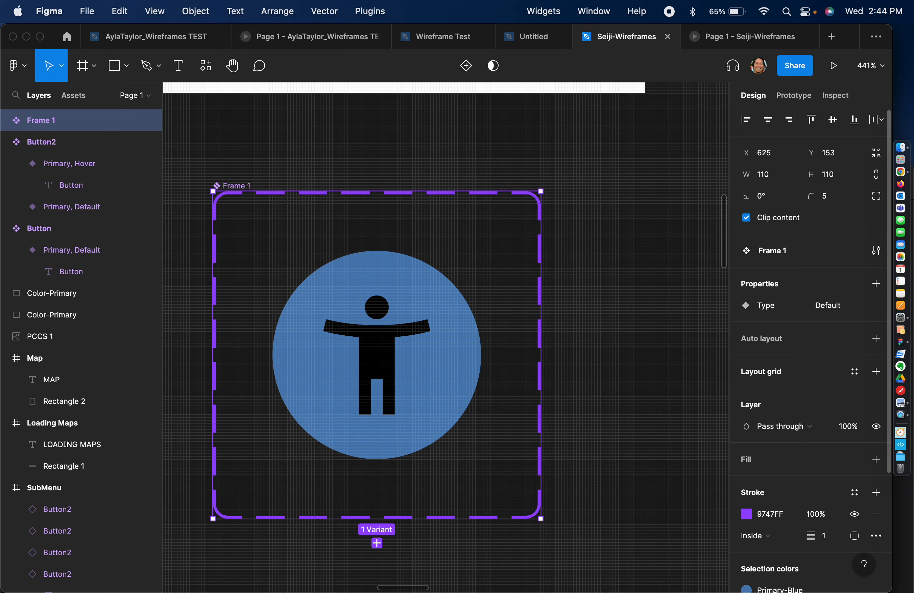
Set the Type value of the blue circular icon variant to Primary.
double_click(838, 306)
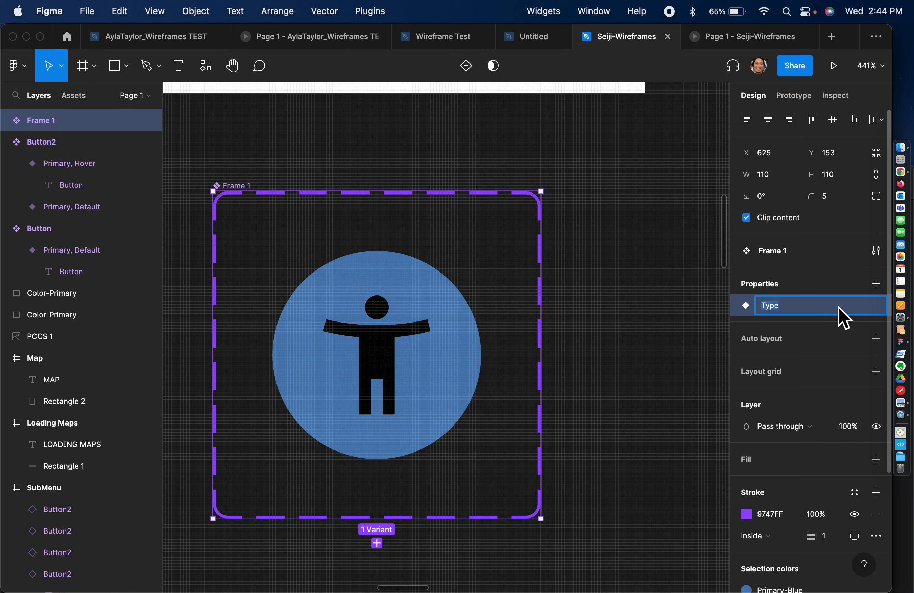
click(426, 306)
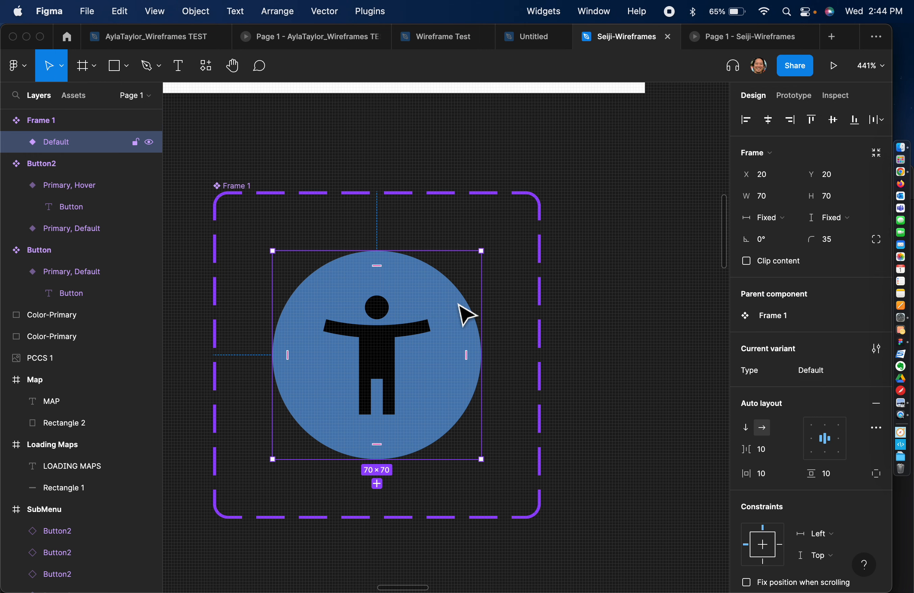
click(820, 373)
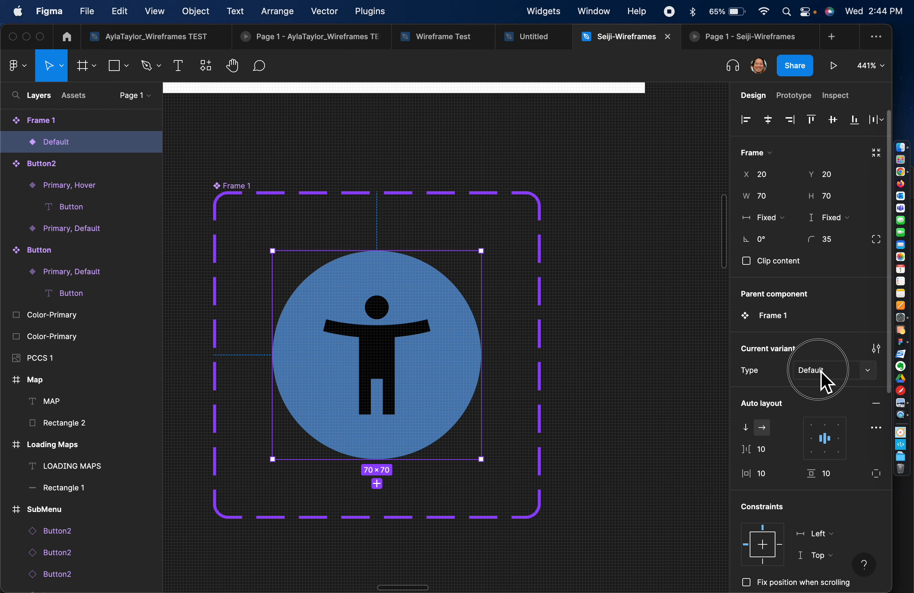
text(Primary)
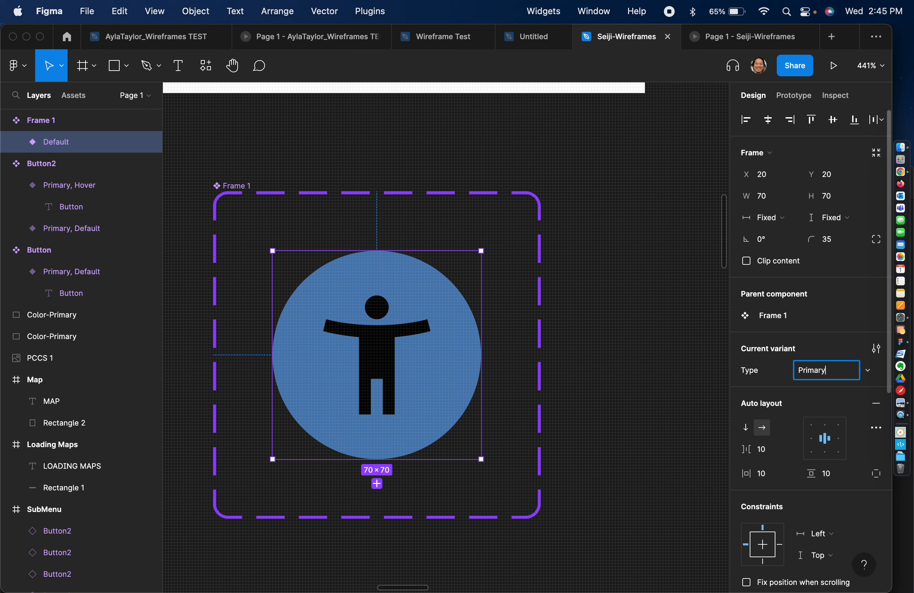
key(Return)
click(296, 225)
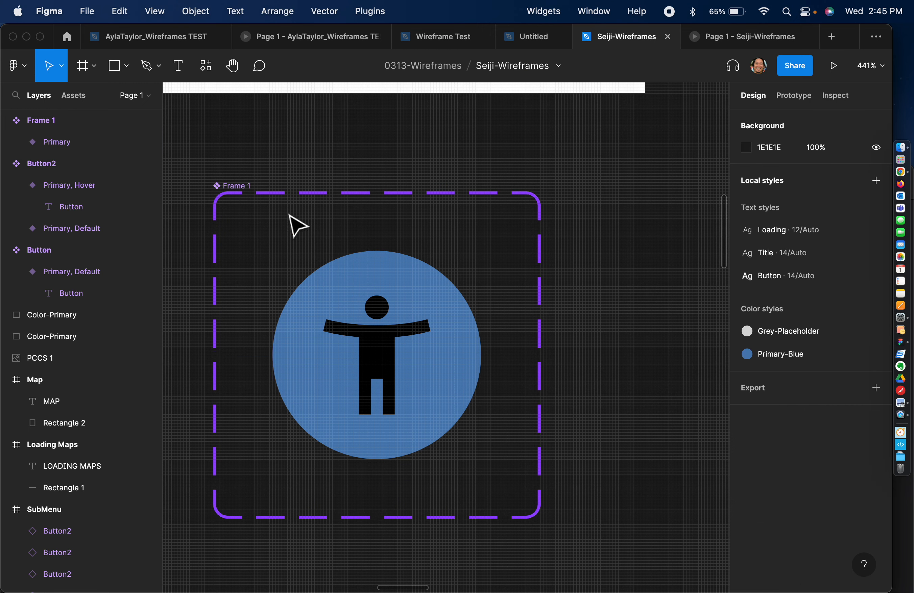
Add a second variant to the circular icon component set and set its Type to Primary.
click(234, 189)
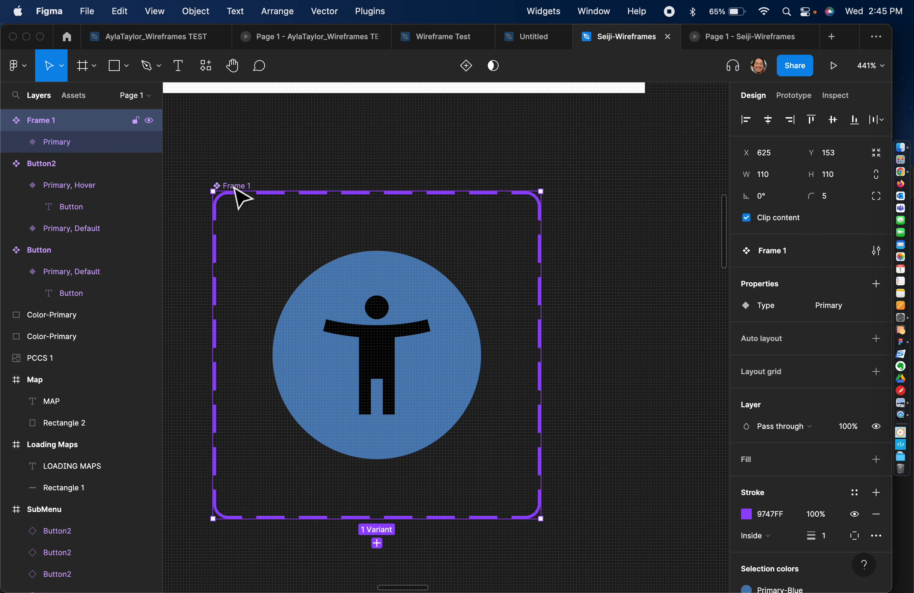
click(377, 544)
scroll(387, 550, down, 5)
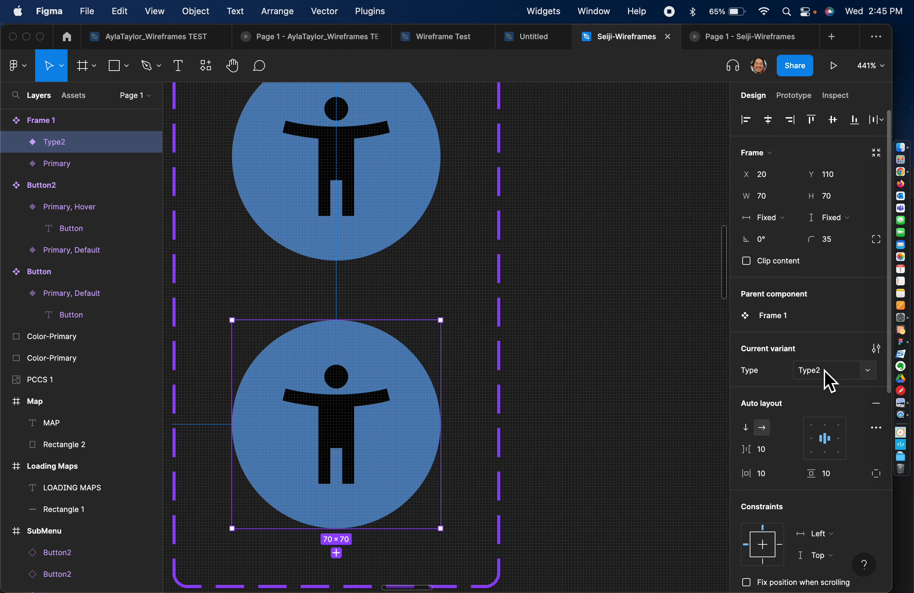
click(869, 374)
click(861, 357)
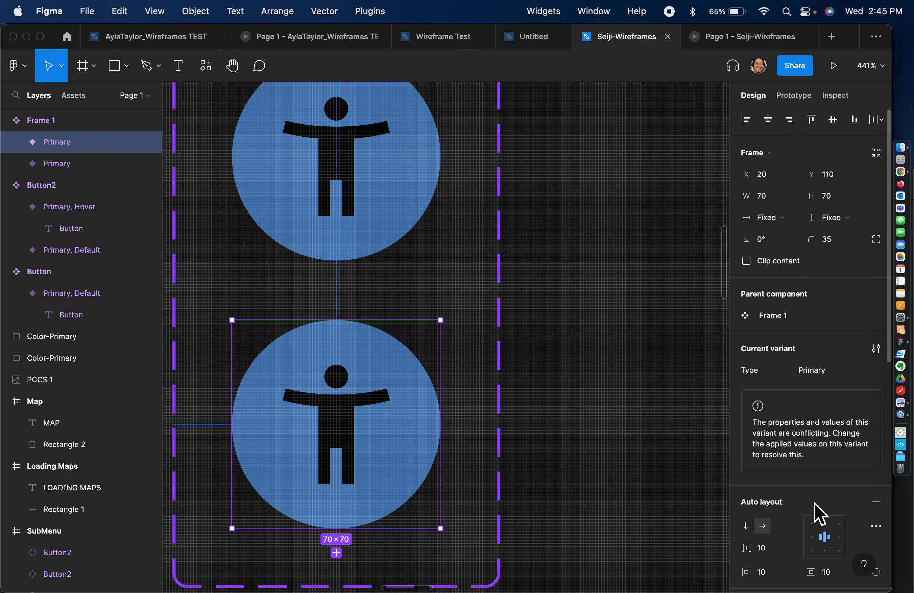
Change the second icon variant's fill to the Grey-Placeholder color style.
scroll(816, 321, down, 10)
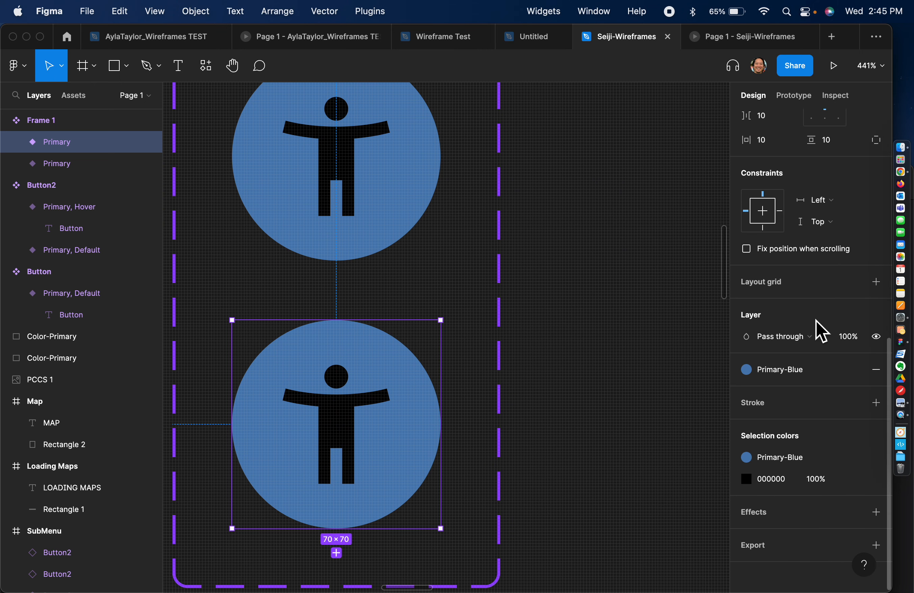
click(749, 371)
click(776, 454)
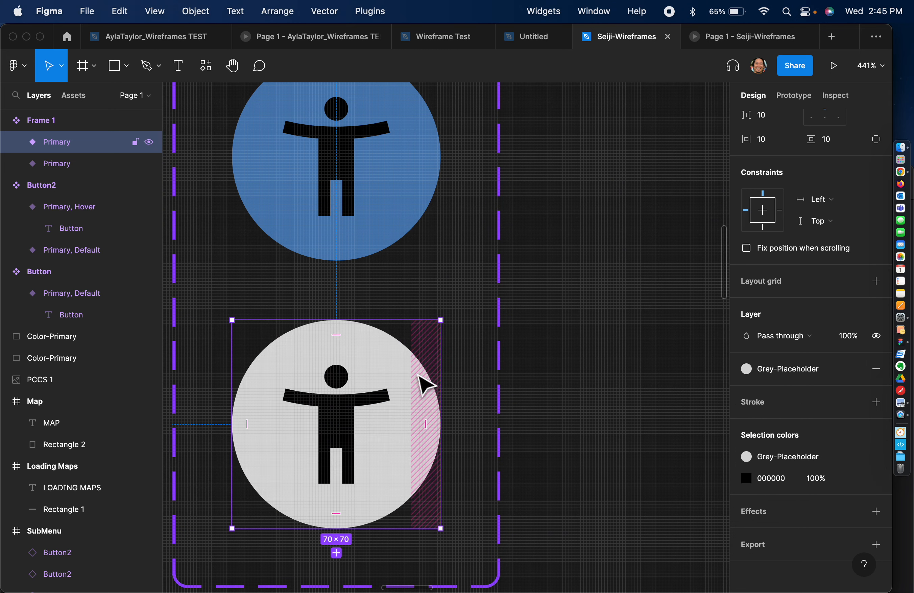
click(464, 248)
Add a variant property named Status with the value Default to the circular icon component set.
scroll(466, 253, up, 8)
scroll(465, 252, left, 9)
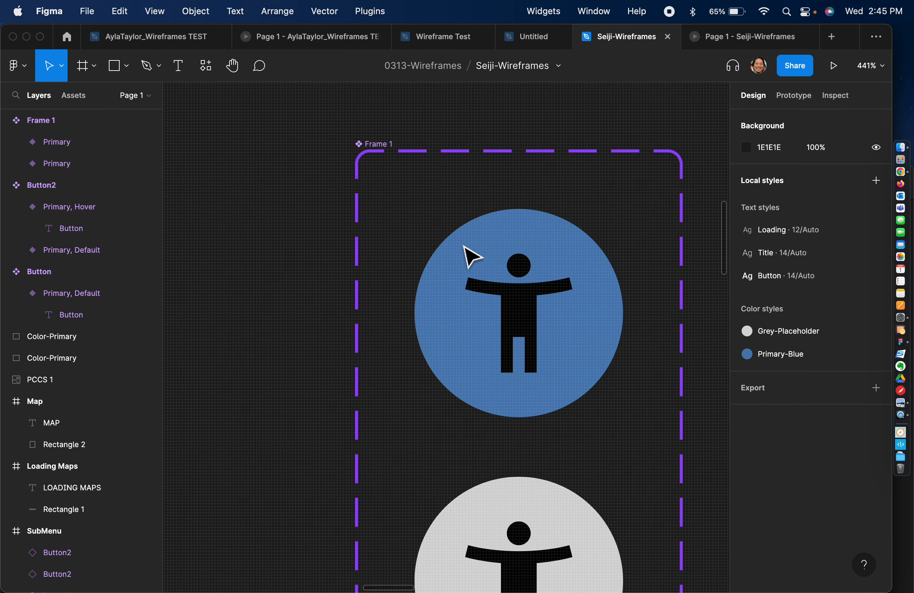
click(384, 149)
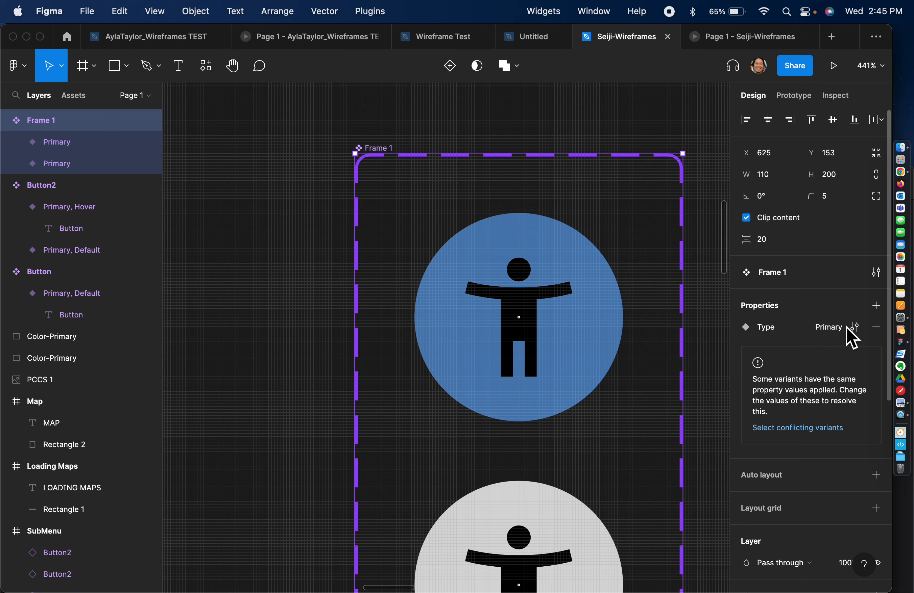
click(876, 305)
click(823, 362)
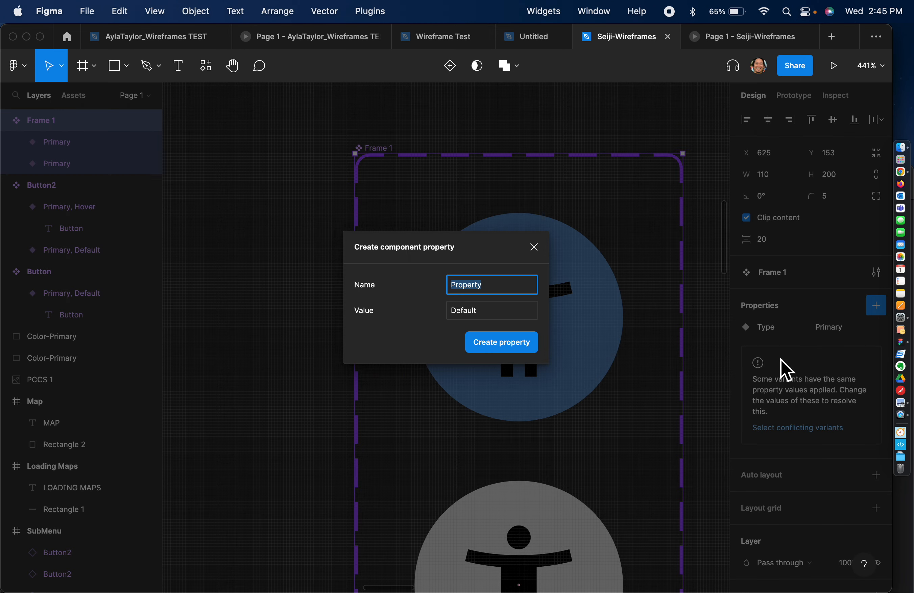
text(Status)
click(498, 350)
Give the grey icon variant a new Status value named Hover.
click(591, 343)
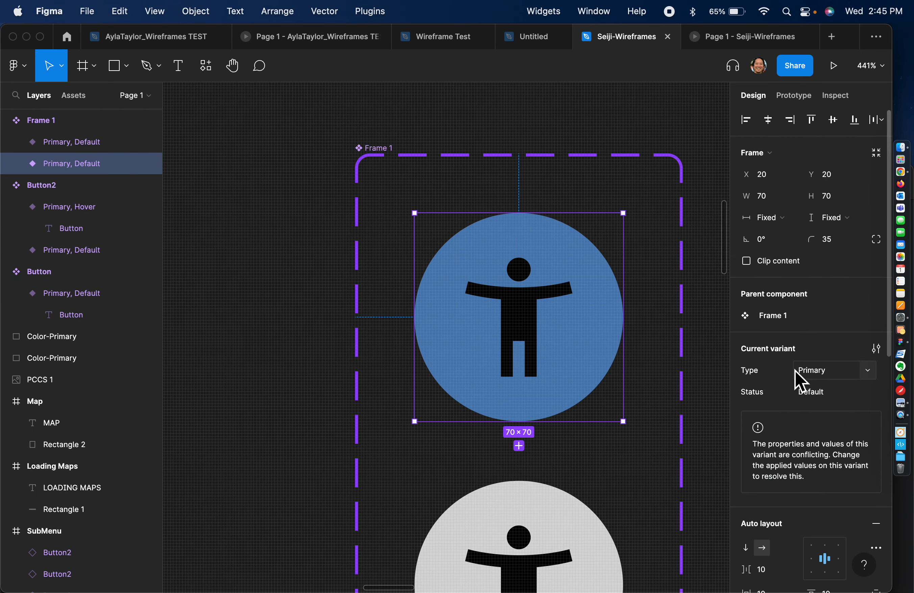
scroll(580, 427, down, 3)
click(586, 437)
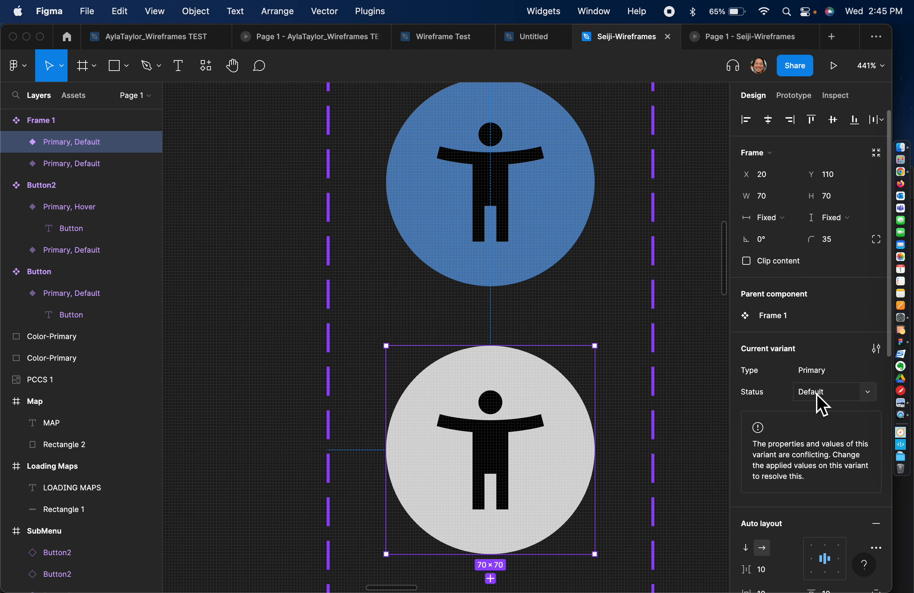
click(869, 401)
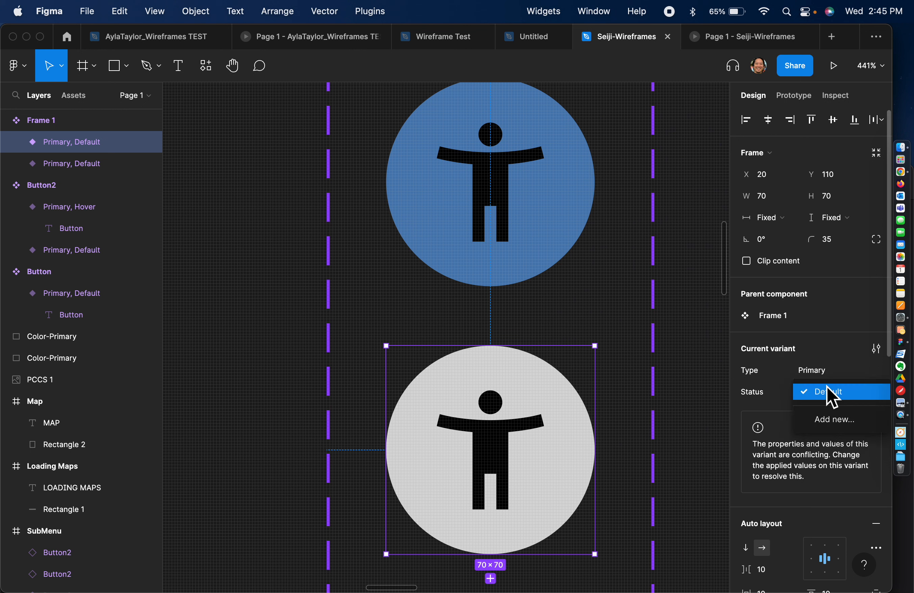
click(852, 424)
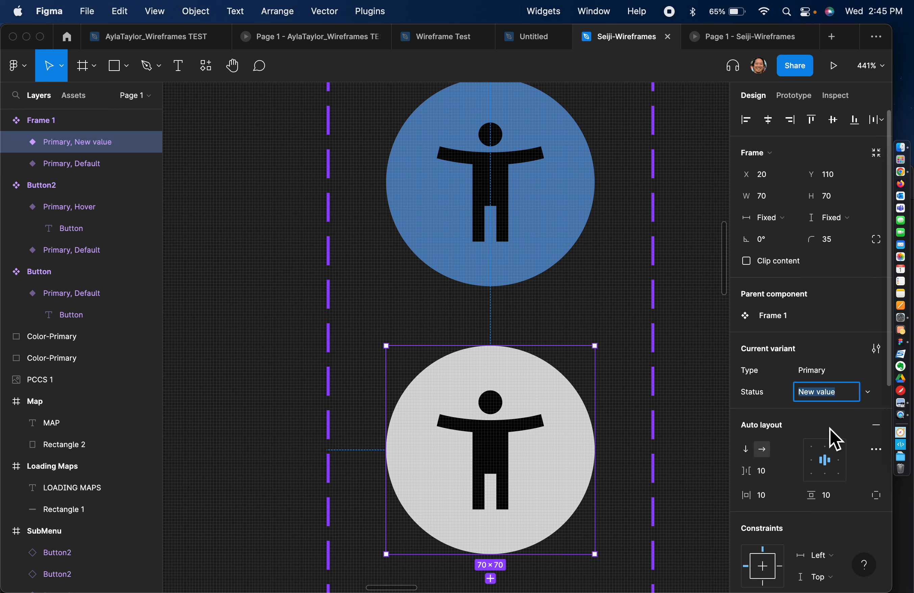
text(Hover)
key(Return)
click(611, 328)
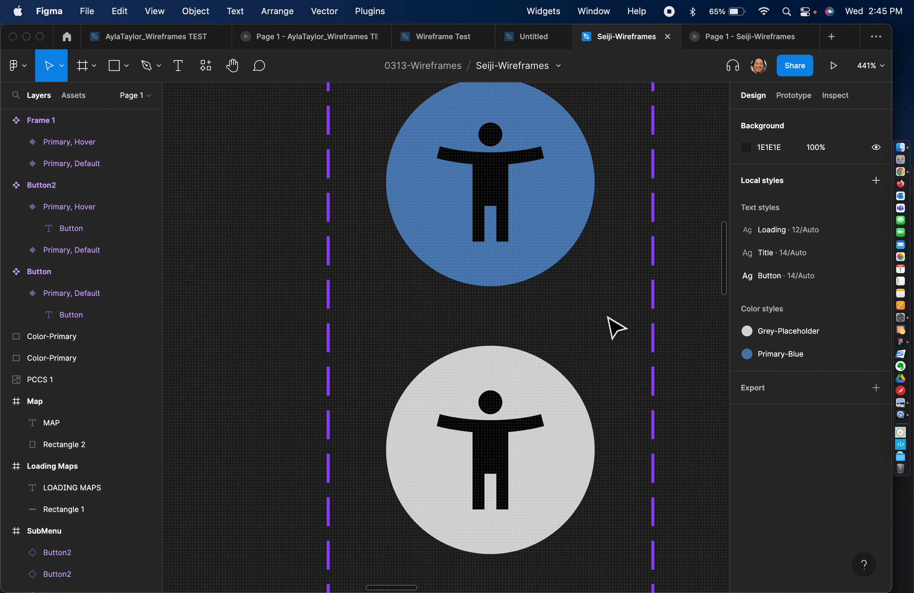
Add a prototype interaction from the blue Default variant that changes to the grey Hover variant while hovering.
click(547, 286)
click(537, 408)
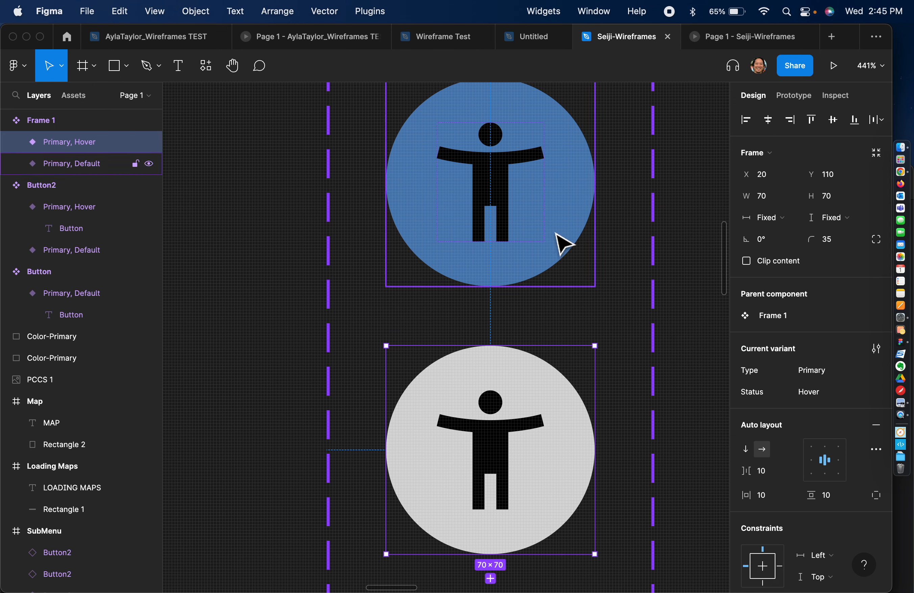
click(799, 99)
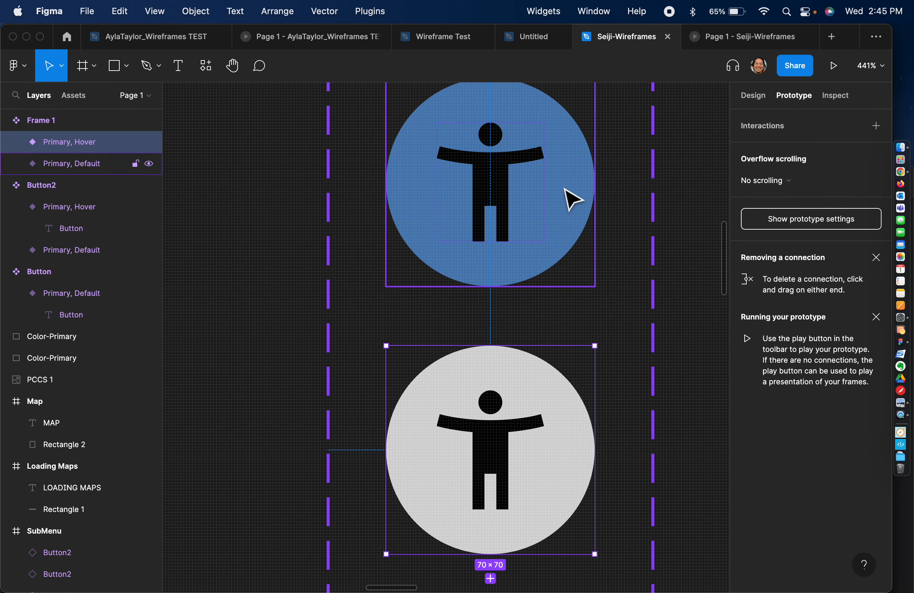
click(573, 221)
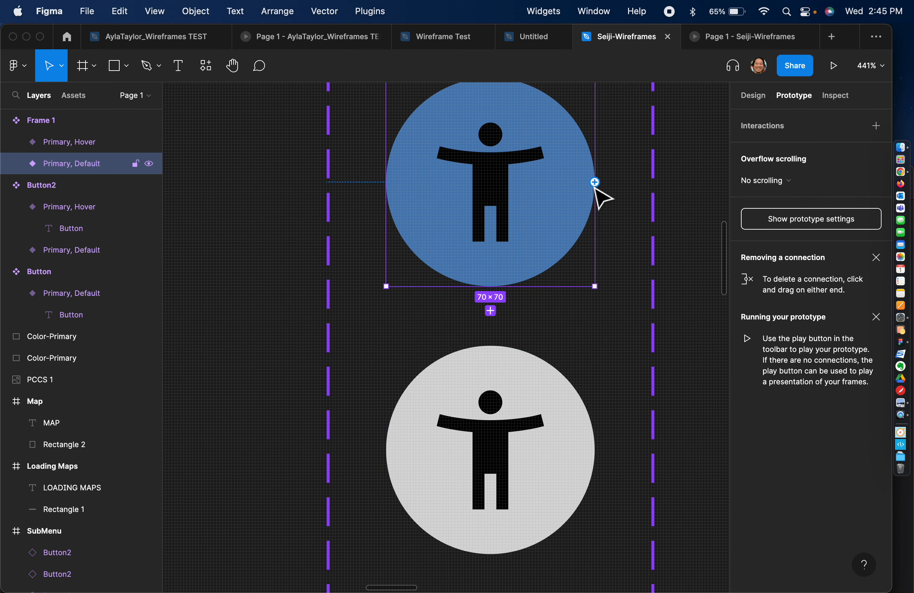
drag(594, 181, 530, 368)
click(628, 183)
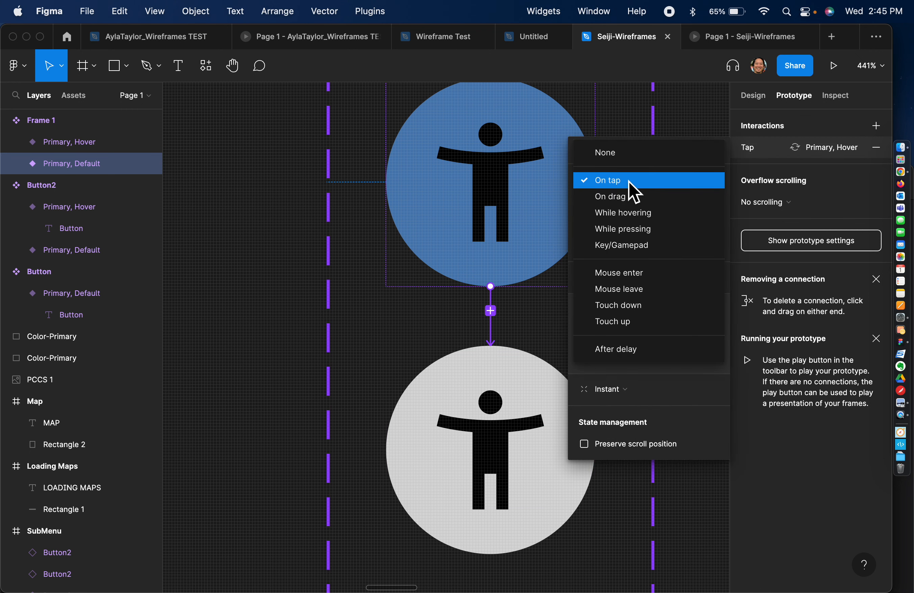
click(637, 216)
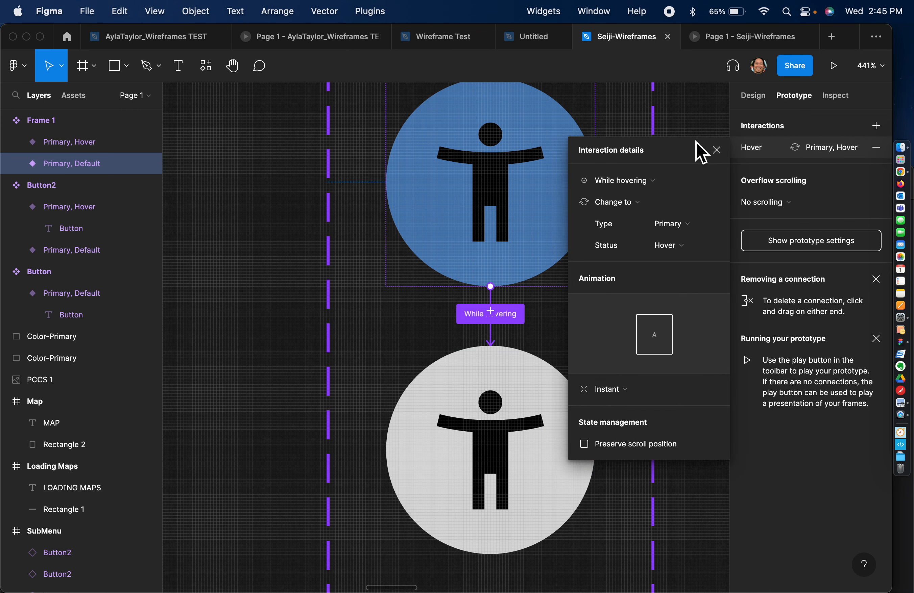
click(677, 116)
Replace the first placeholder circle on Home-Menu with an instance of the circular icon button and link it to SubMenu on tap.
scroll(680, 116, down, 3)
scroll(673, 110, down, 3)
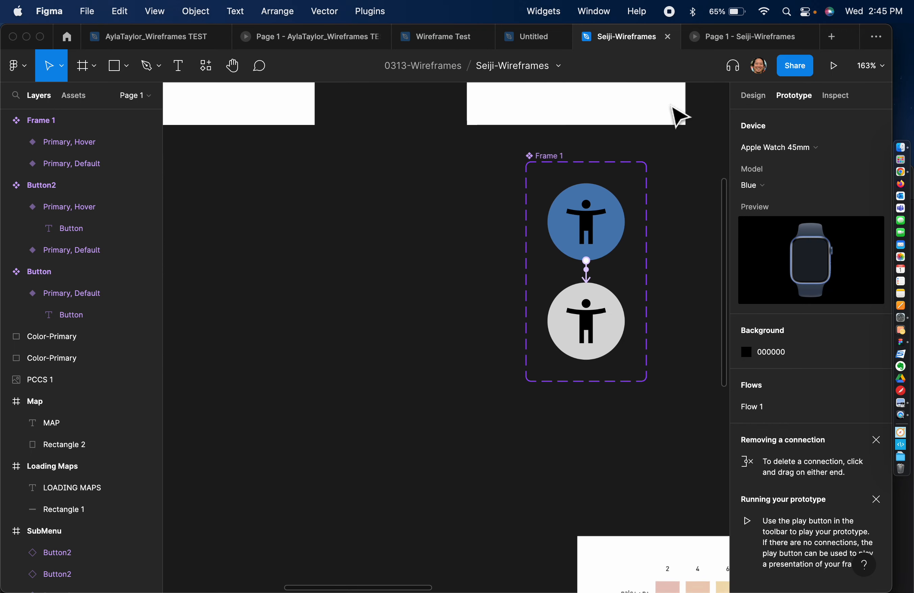
scroll(673, 113, up, 5)
click(470, 192)
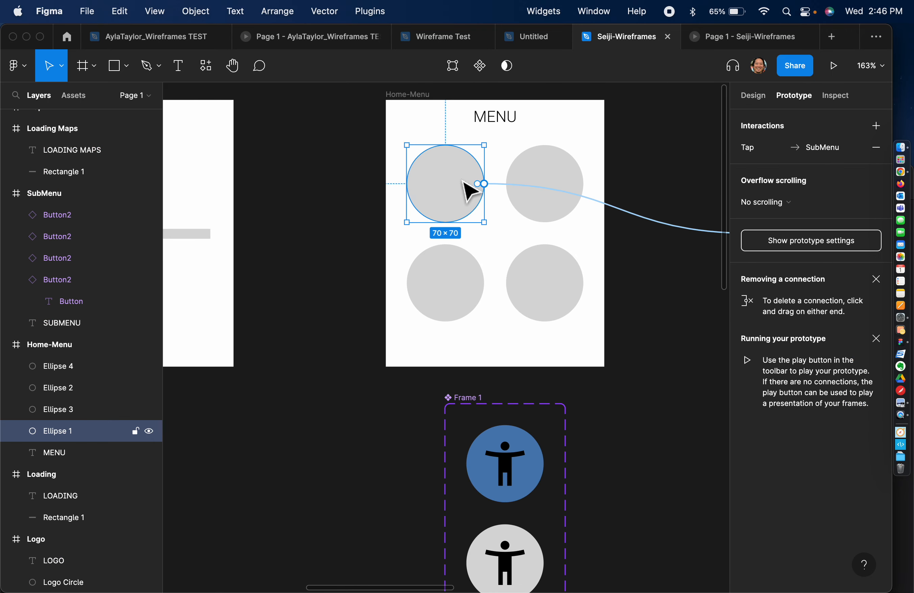
click(561, 185)
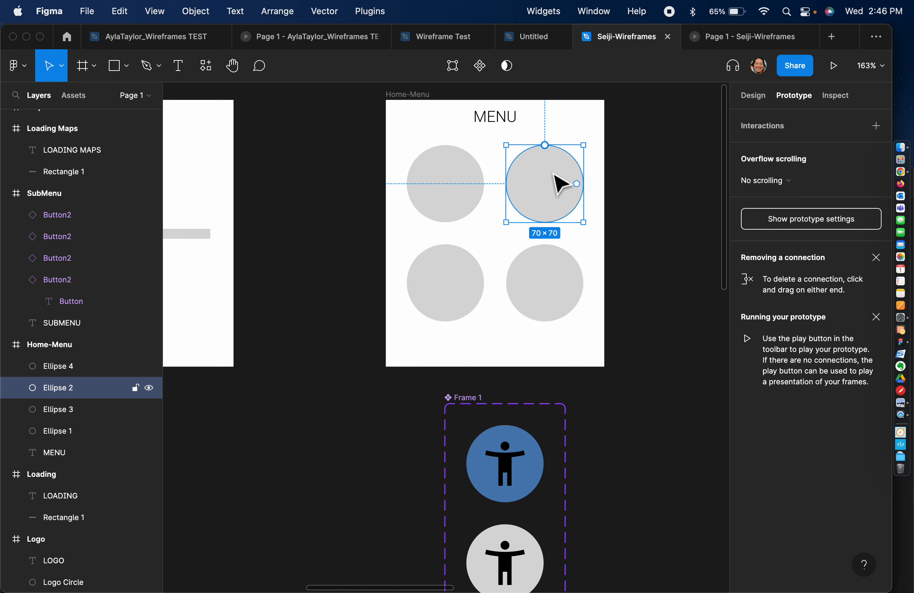
click(74, 96)
drag(54, 283, 644, 216)
click(472, 193)
key(Delete)
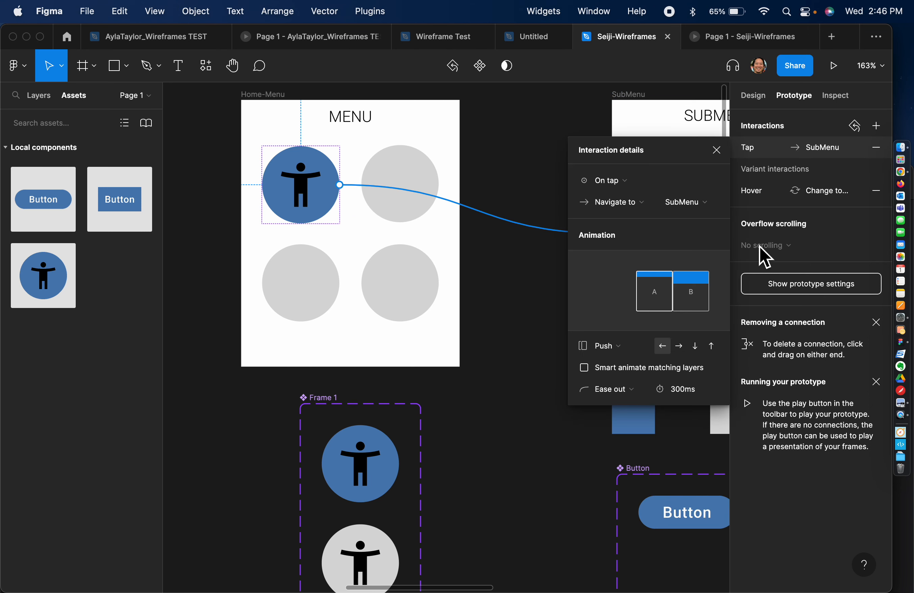
click(626, 186)
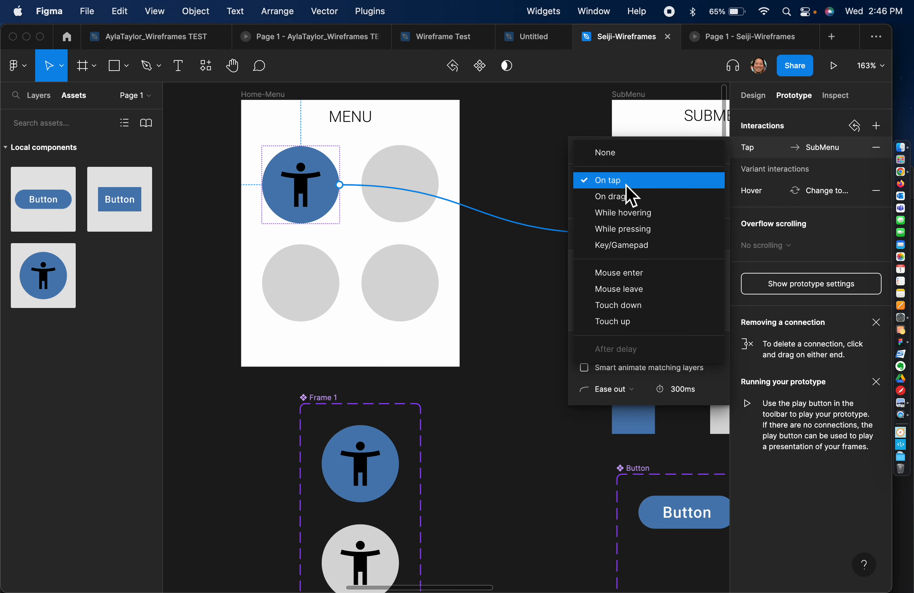
click(616, 180)
Play the prototype and test the icon button's hover state and its tap link from the MENU screen.
click(833, 66)
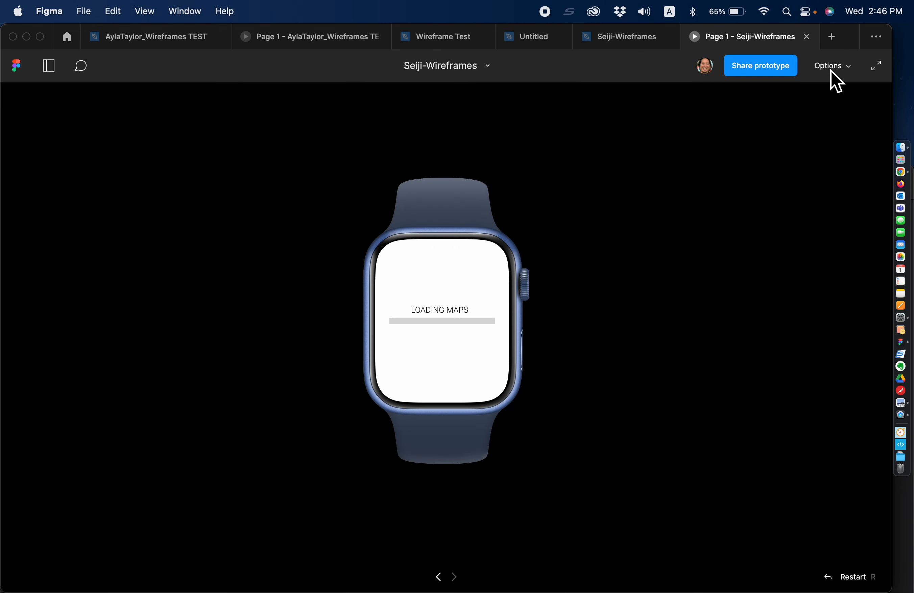
click(414, 296)
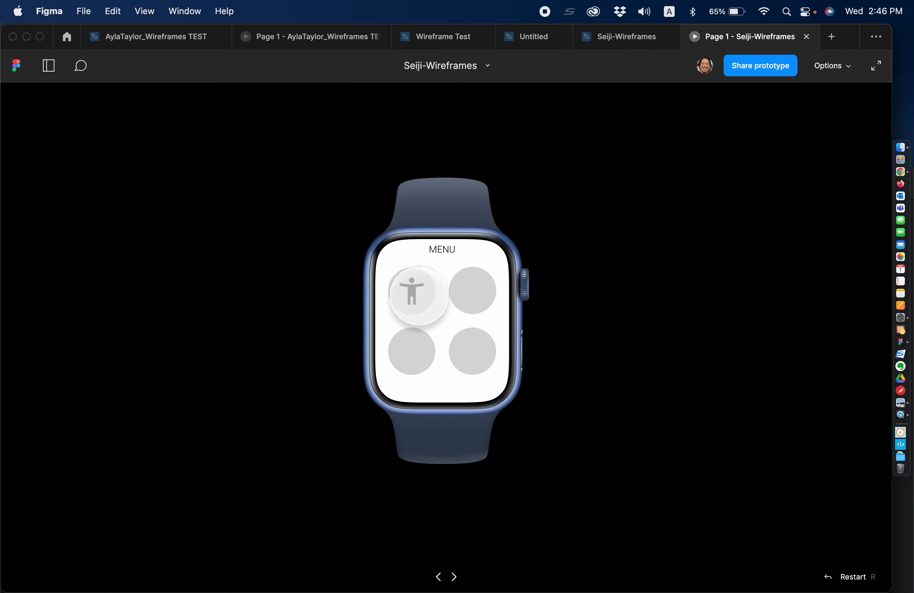
click(424, 298)
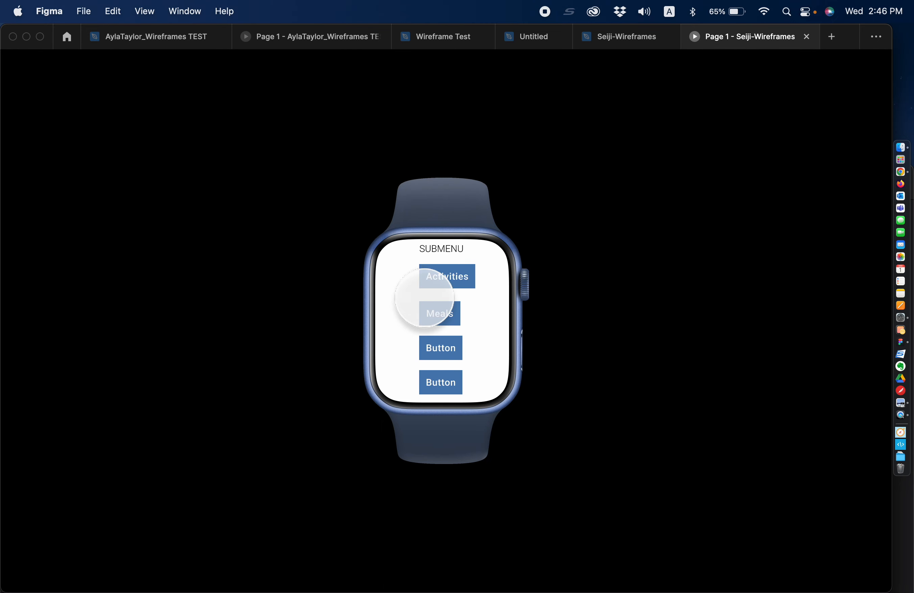